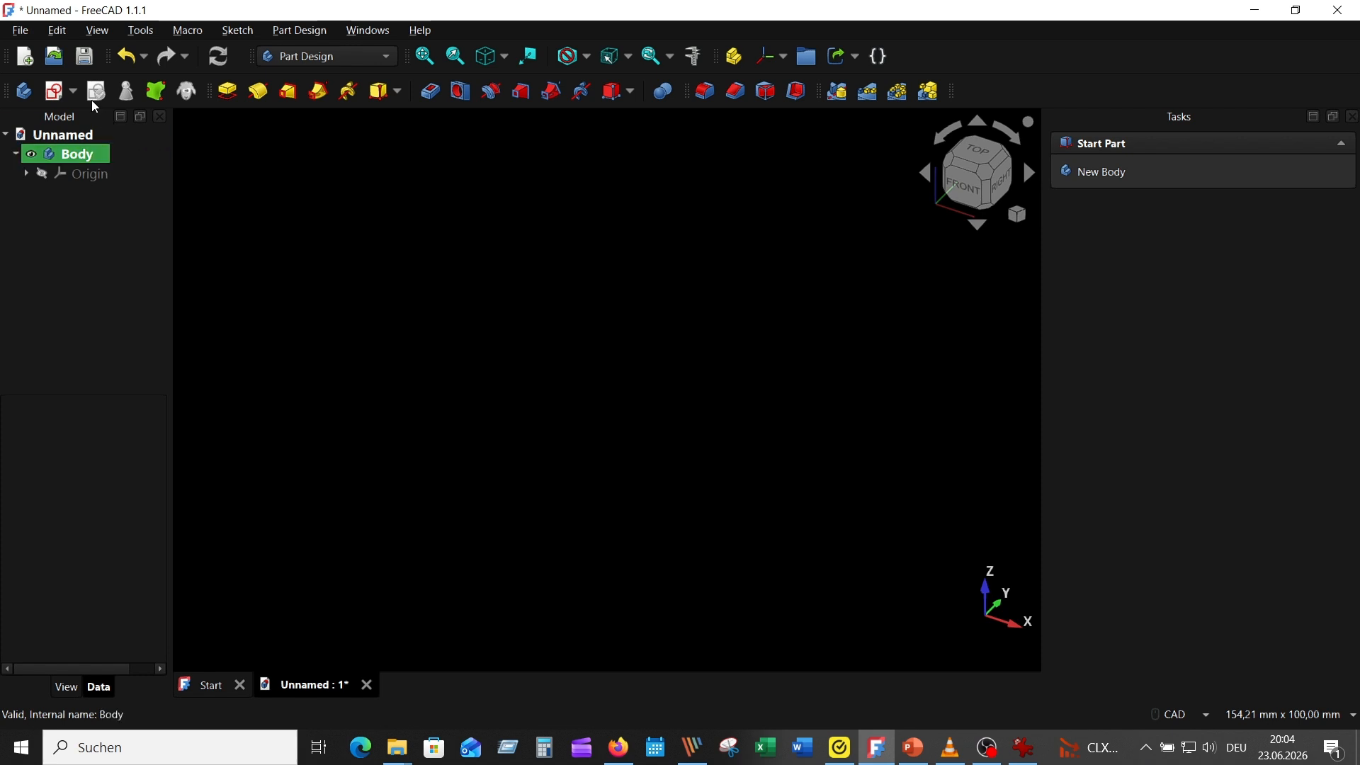
Create a sketch on the XY-plane and draw a three-corner rounded rectangle as a diamond around the origin with 10 mm corner radius
{"action": "left_click", "coordinate": [56, 91]}
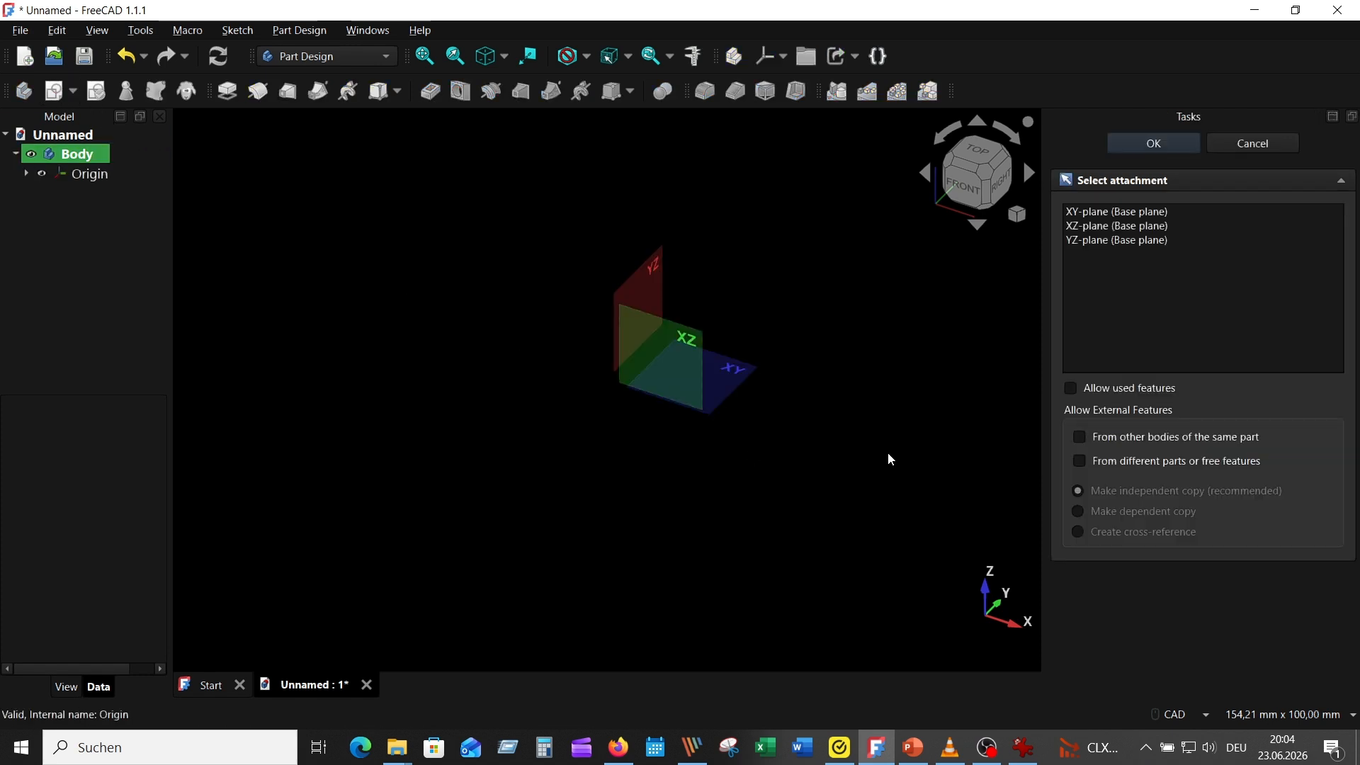
{"action": "left_click", "coordinate": [738, 371]}
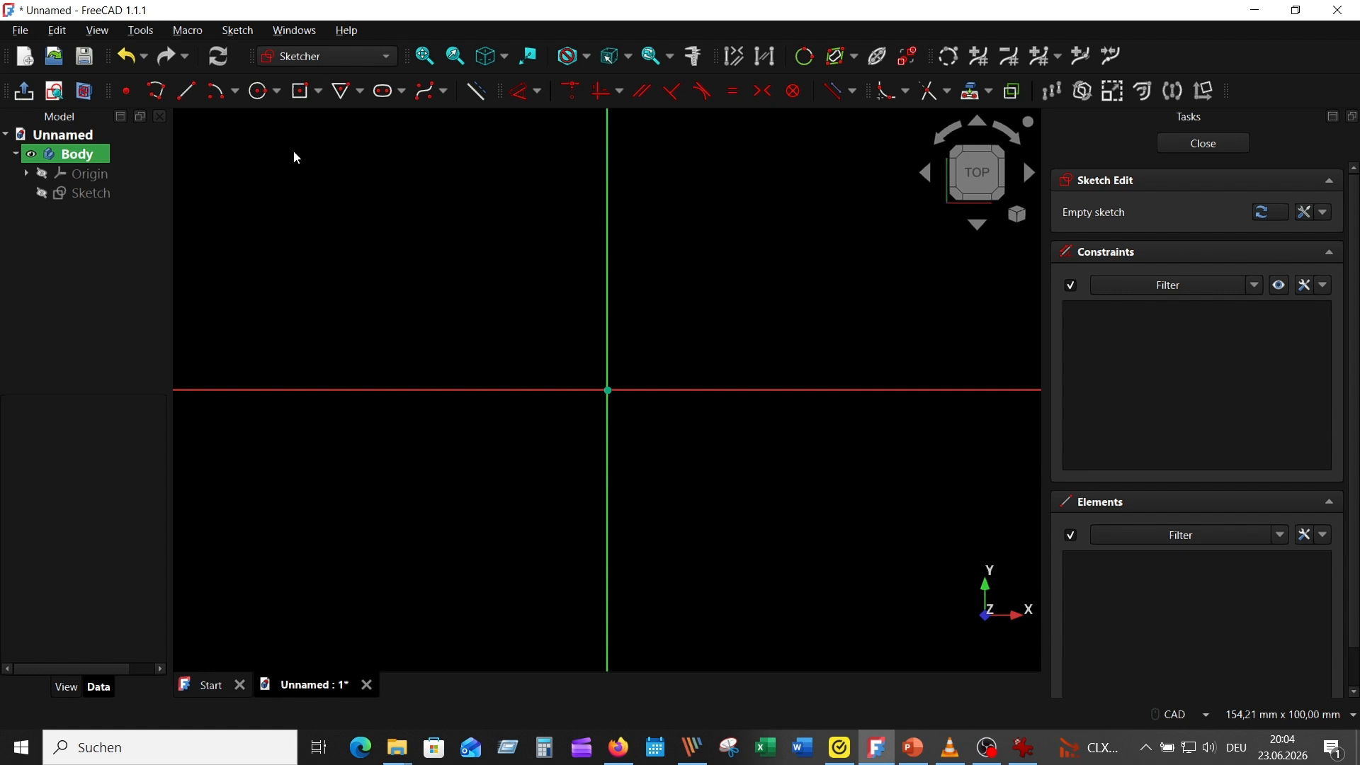
{"action": "left_click", "coordinate": [318, 91]}
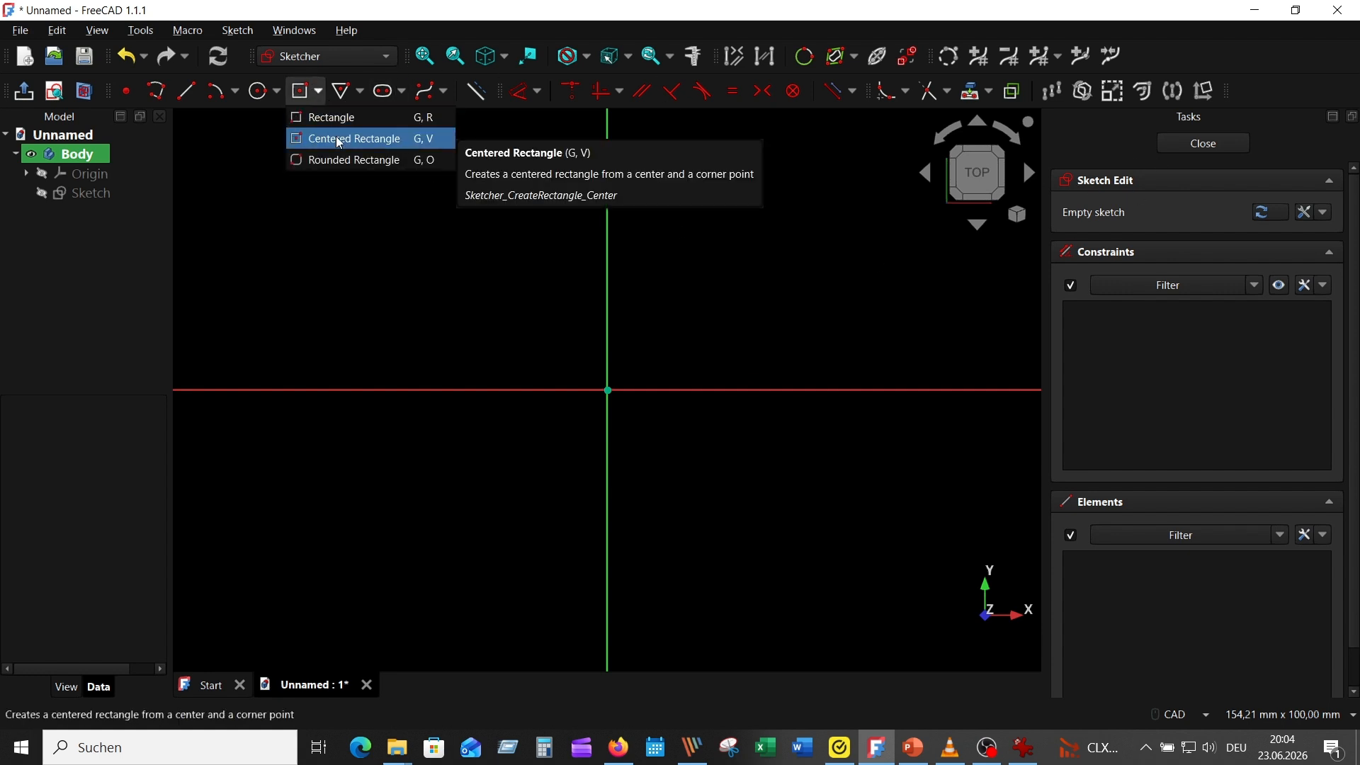
{"action": "left_click", "coordinate": [358, 137]}
{"action": "left_click", "coordinate": [1261, 215]}
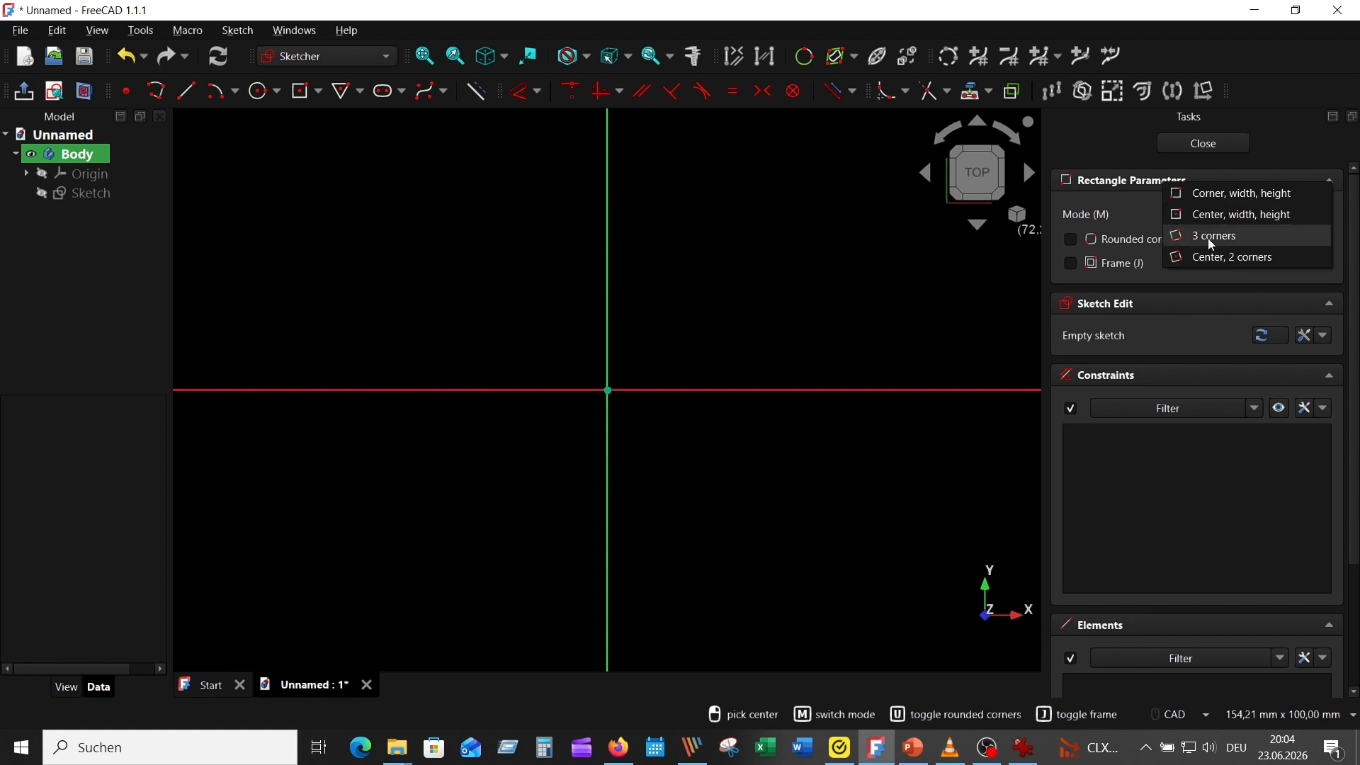
{"action": "left_click", "coordinate": [1208, 238]}
{"action": "left_click", "coordinate": [1071, 240]}
{"action": "left_click", "coordinate": [608, 564]}
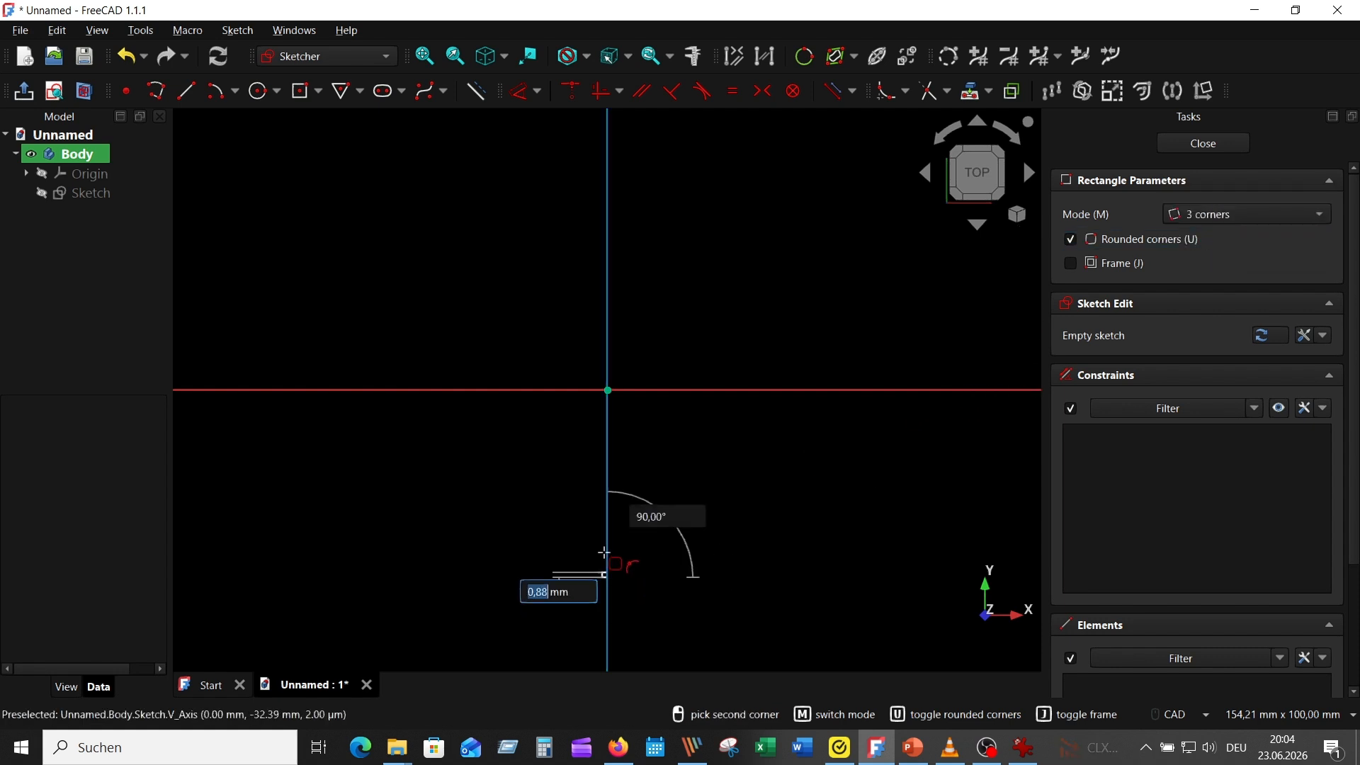
{"action": "left_click", "coordinate": [877, 389]}
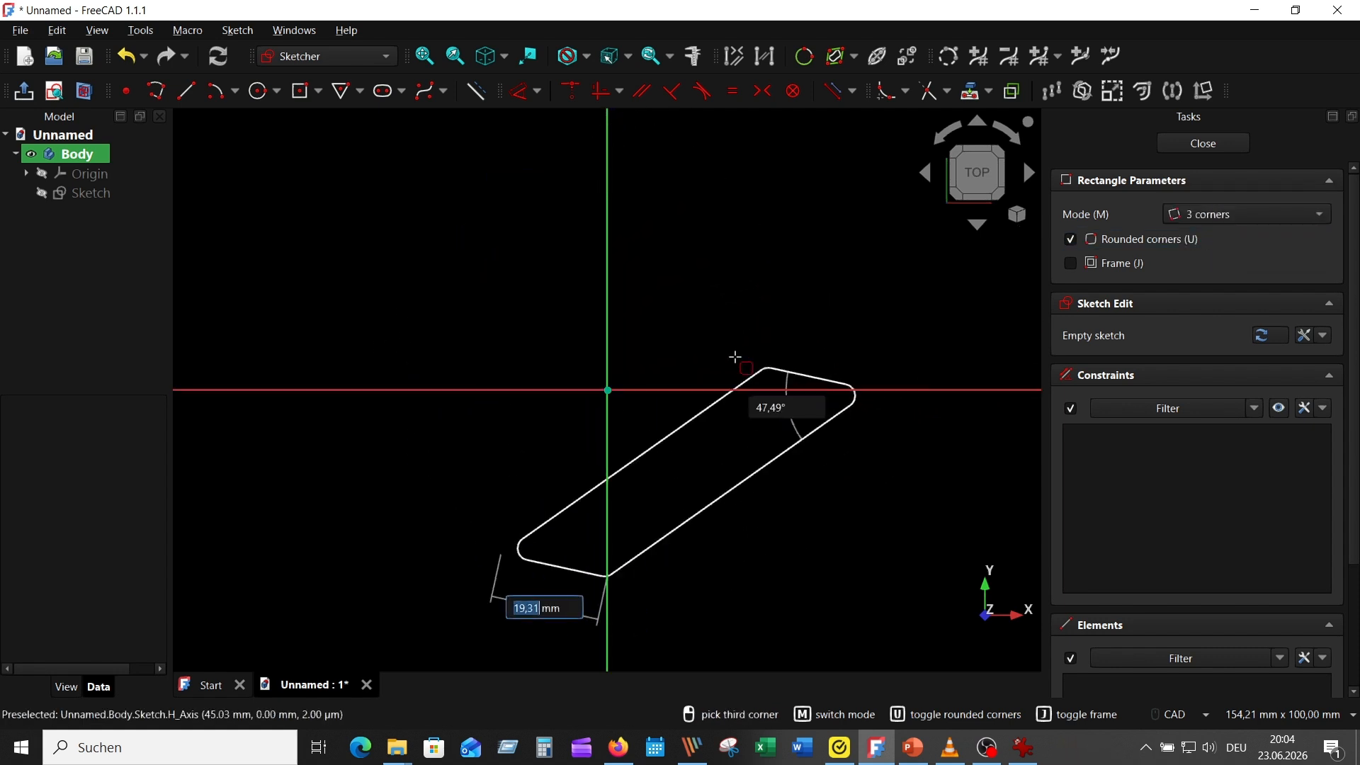
{"action": "left_click", "coordinate": [607, 174]}
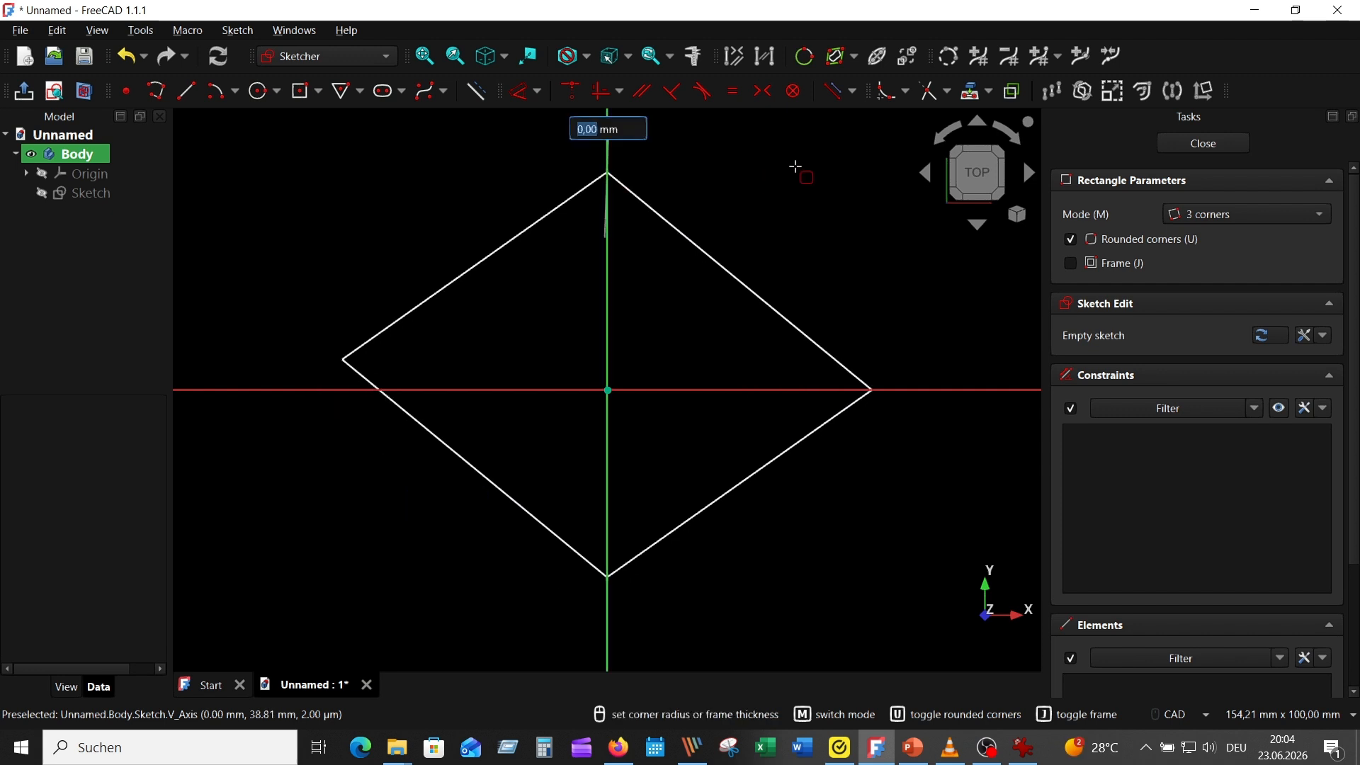
{"action": "type", "text": "10"}
{"action": "key", "text": "Return"}
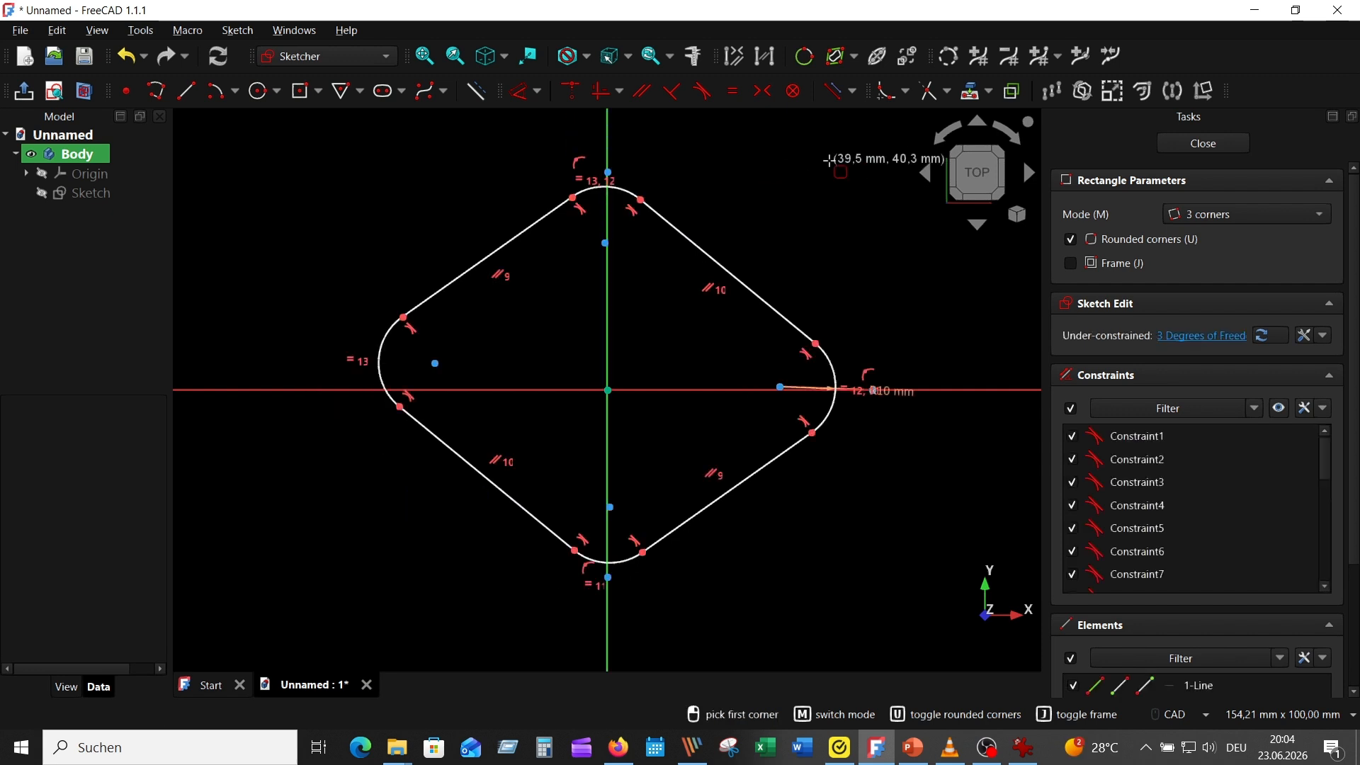
Draw a circle of 35 mm radius centred on the origin and convert it to construction geometry
{"action": "key", "text": "g"}
{"action": "key", "text": "c"}
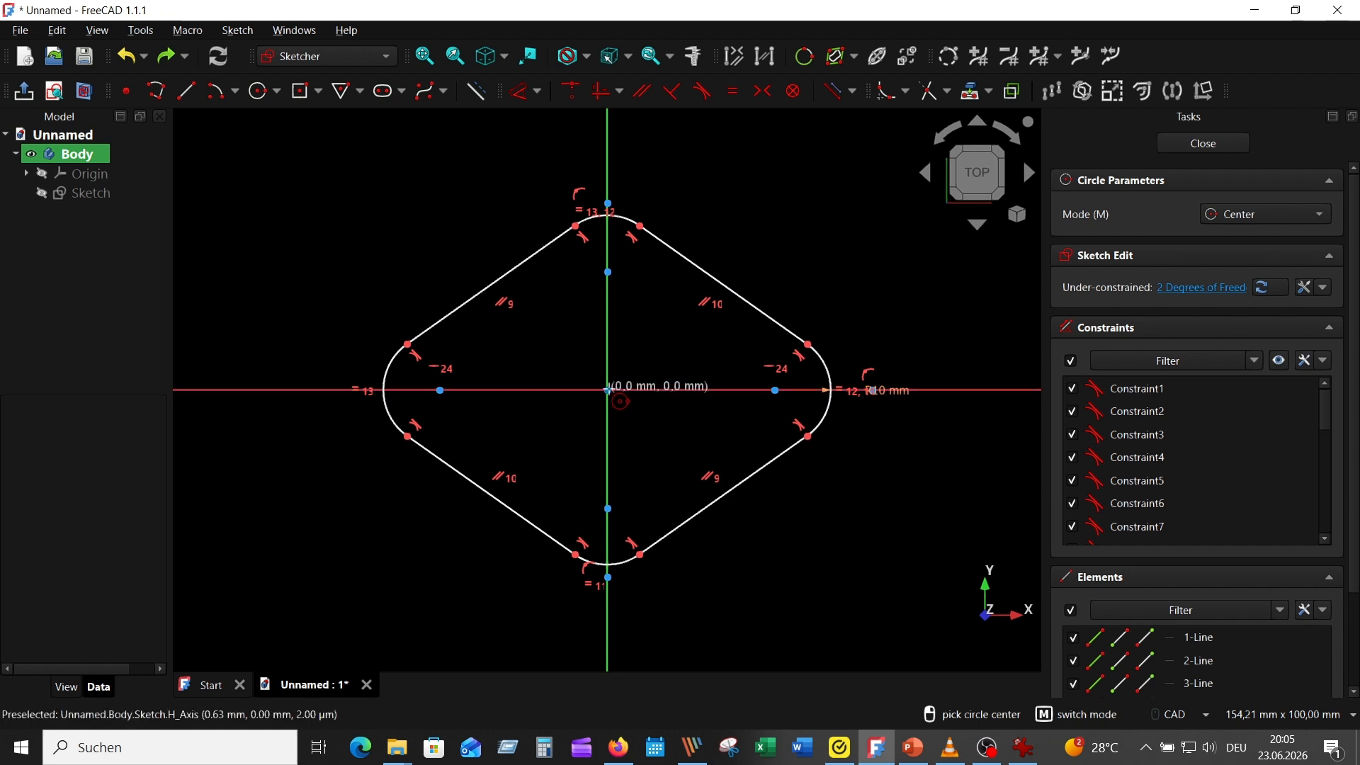
{"action": "left_click", "coordinate": [607, 391]}
{"action": "type", "text": "35"}
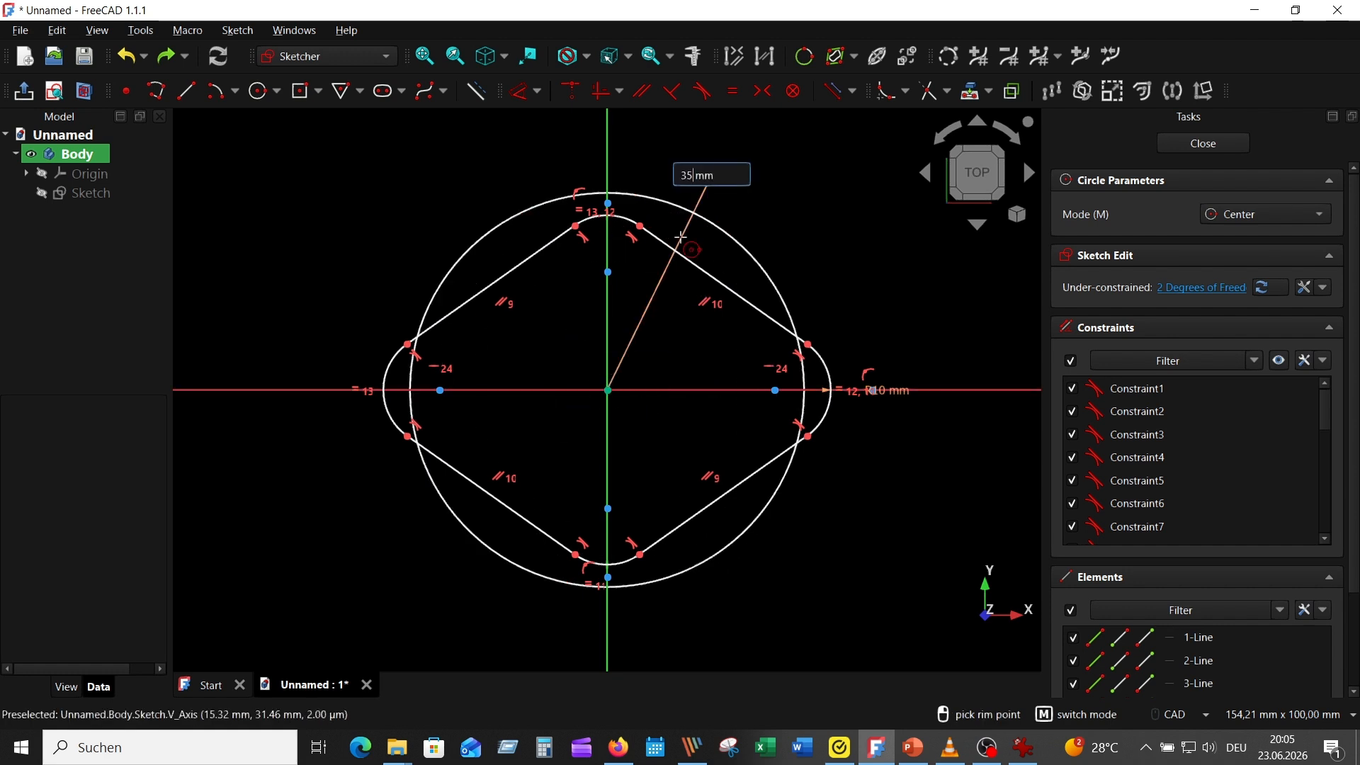
{"action": "key", "text": "Return"}
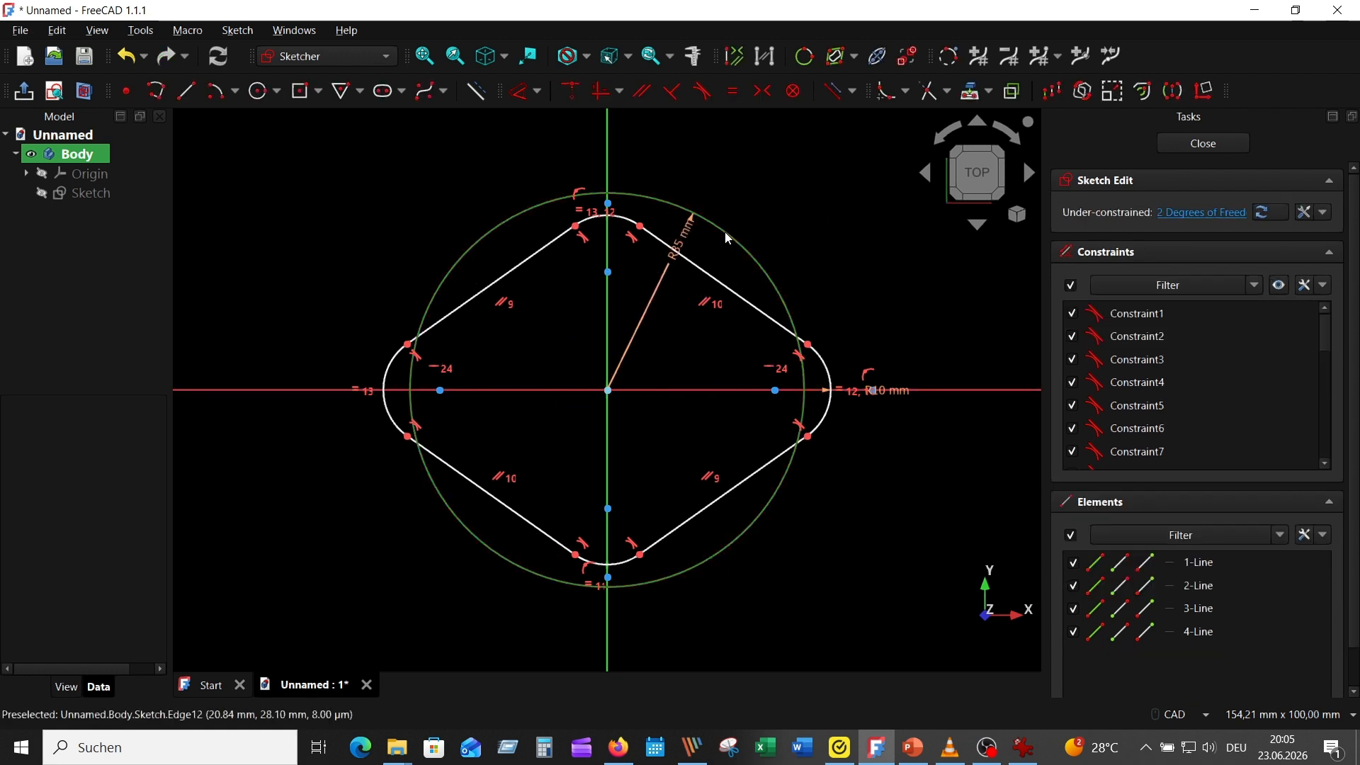
{"action": "left_click", "coordinate": [723, 238]}
{"action": "left_click", "coordinate": [476, 91]}
Constrain the centre of the diamond's left corner arc to lie on the construction circle
{"action": "scroll", "coordinate": [561, 277], "scroll_direction": "up", "scroll_amount": 2}
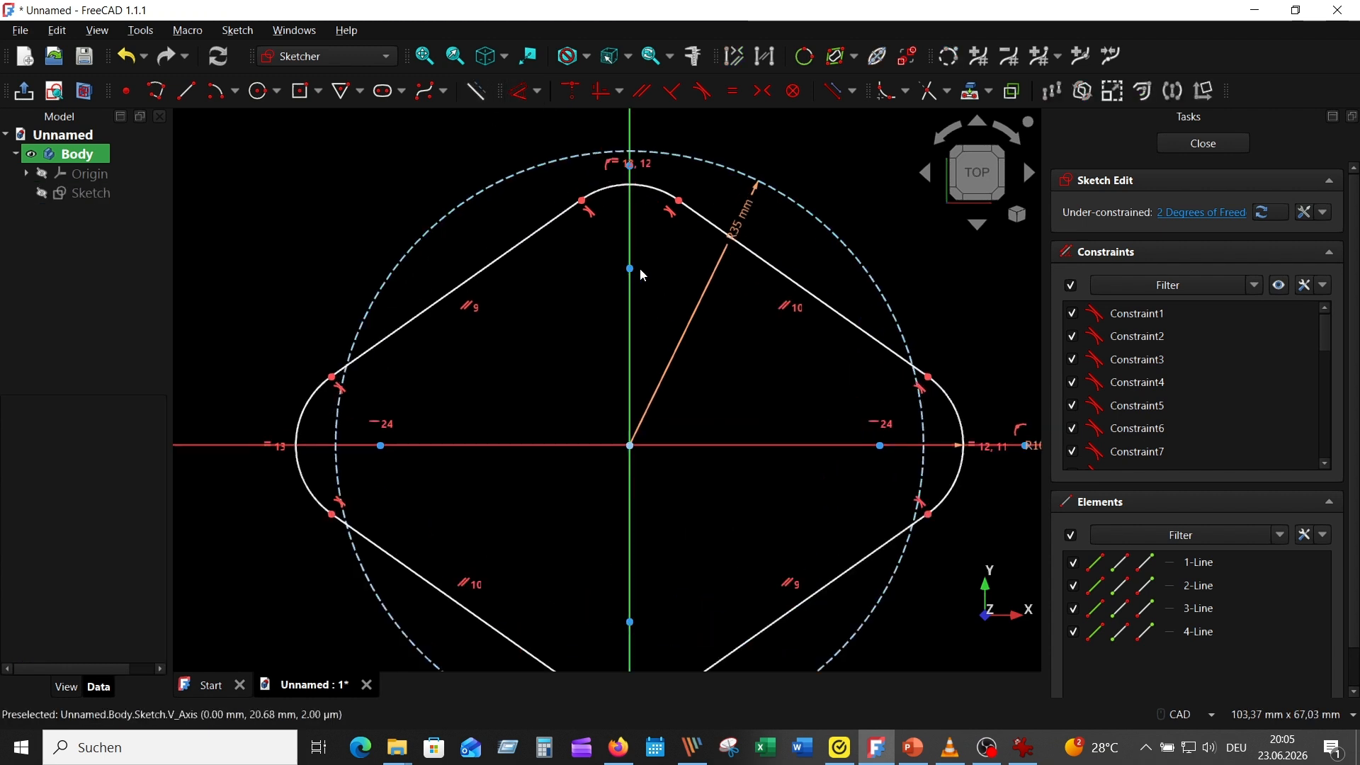
{"action": "left_click_drag", "start_coordinate": [644, 193], "coordinate": [637, 129]}
{"action": "left_click", "coordinate": [377, 447]}
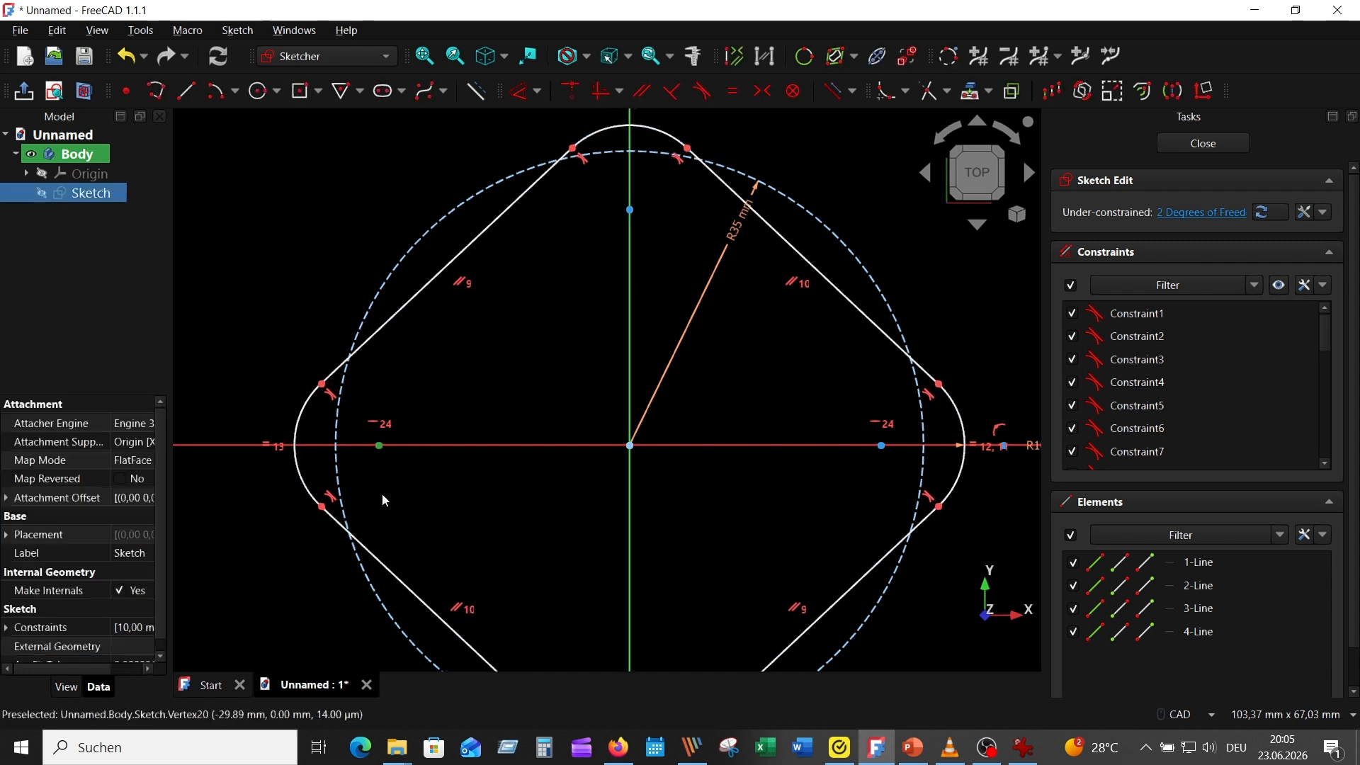
{"action": "left_click", "coordinate": [333, 444]}
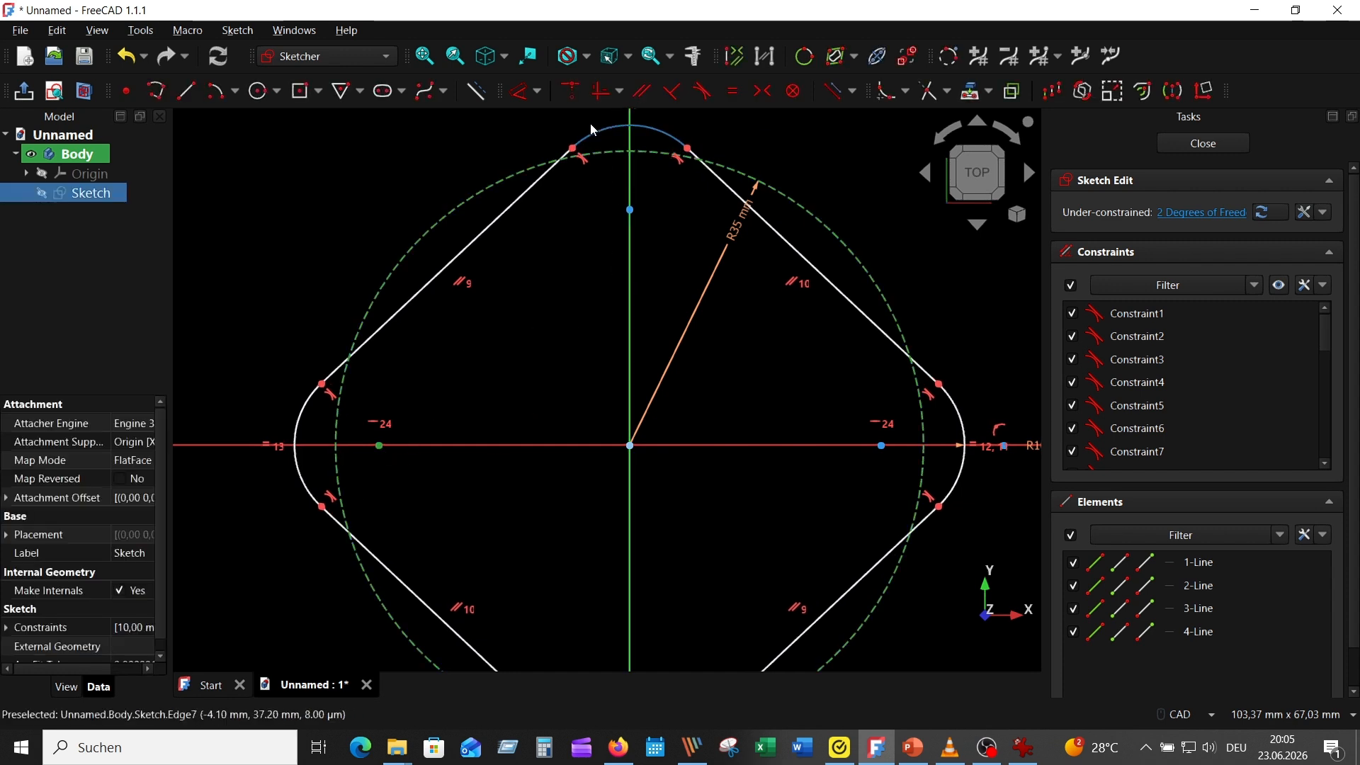
{"action": "left_click", "coordinate": [568, 91]}
Constrain the centre of the diamond's upper corner arc to lie on the construction circle
{"action": "left_click", "coordinate": [631, 204]}
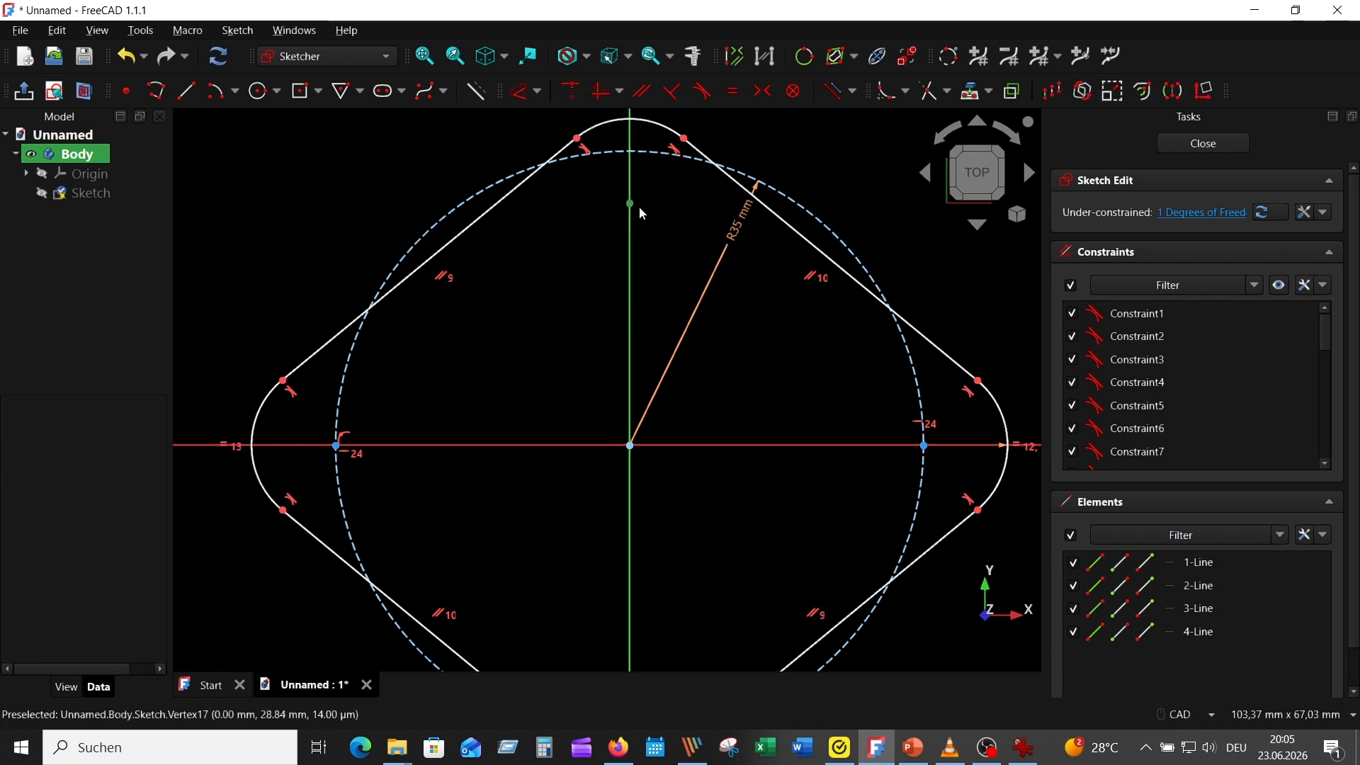
{"action": "left_click", "coordinate": [570, 91]}
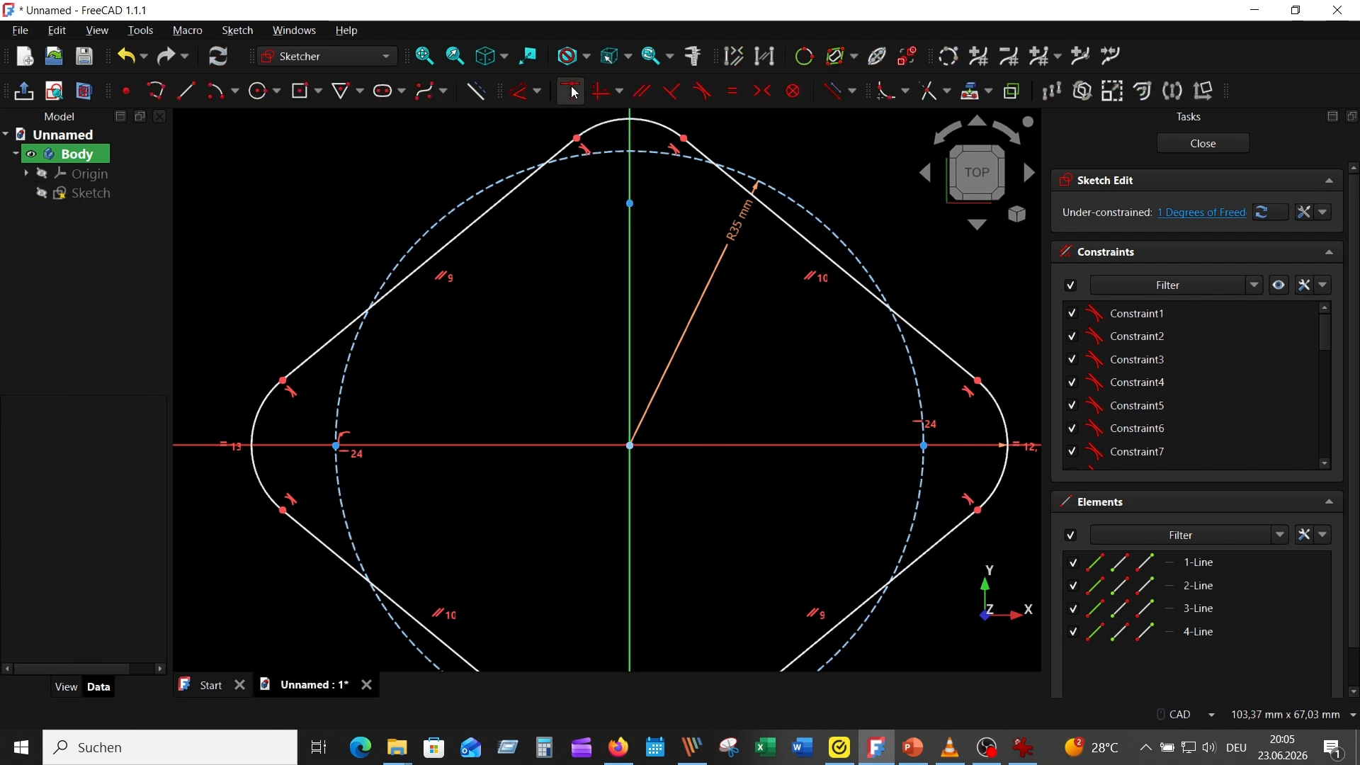
{"action": "left_click", "coordinate": [630, 204]}
{"action": "left_click", "coordinate": [647, 151]}
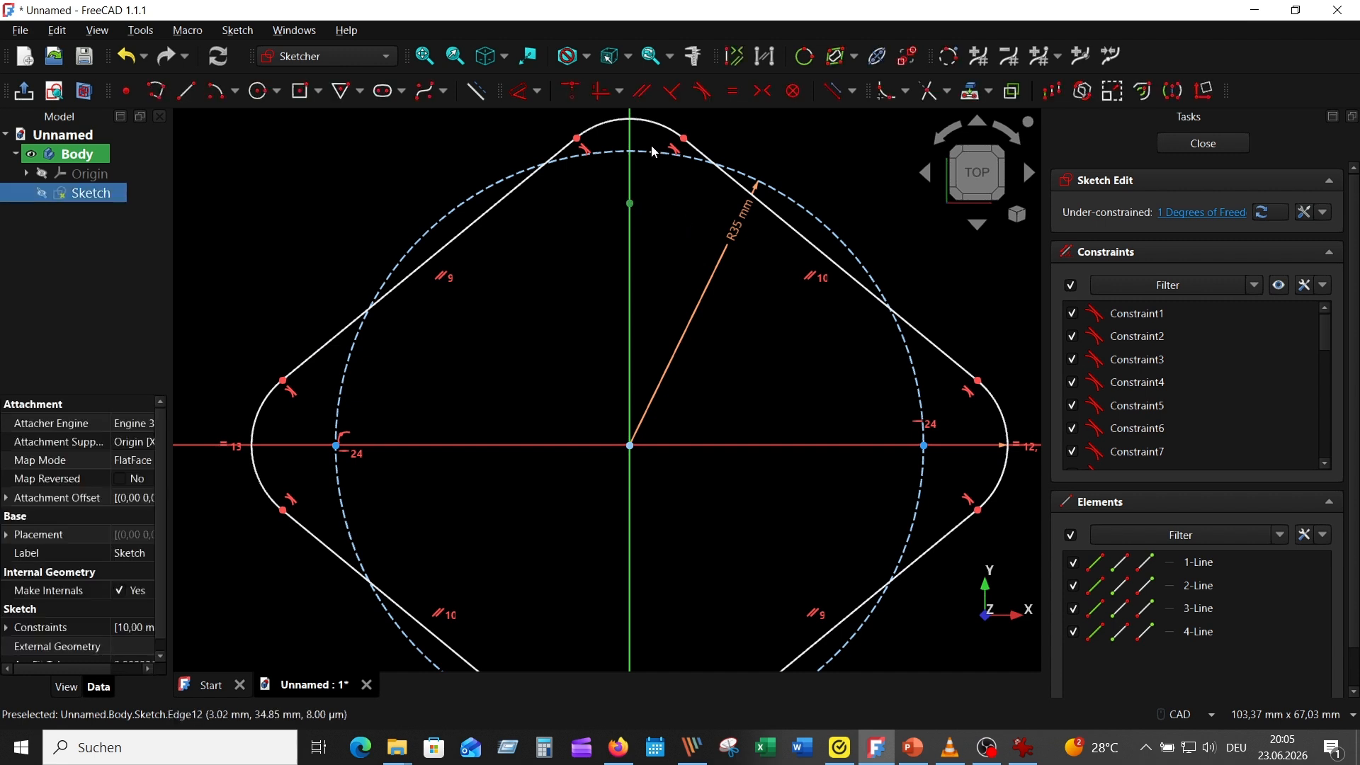
{"action": "left_click", "coordinate": [574, 91]}
{"action": "scroll", "coordinate": [576, 242], "scroll_direction": "down", "scroll_amount": 4}
{"action": "scroll", "coordinate": [754, 157], "scroll_direction": "up", "scroll_amount": 2}
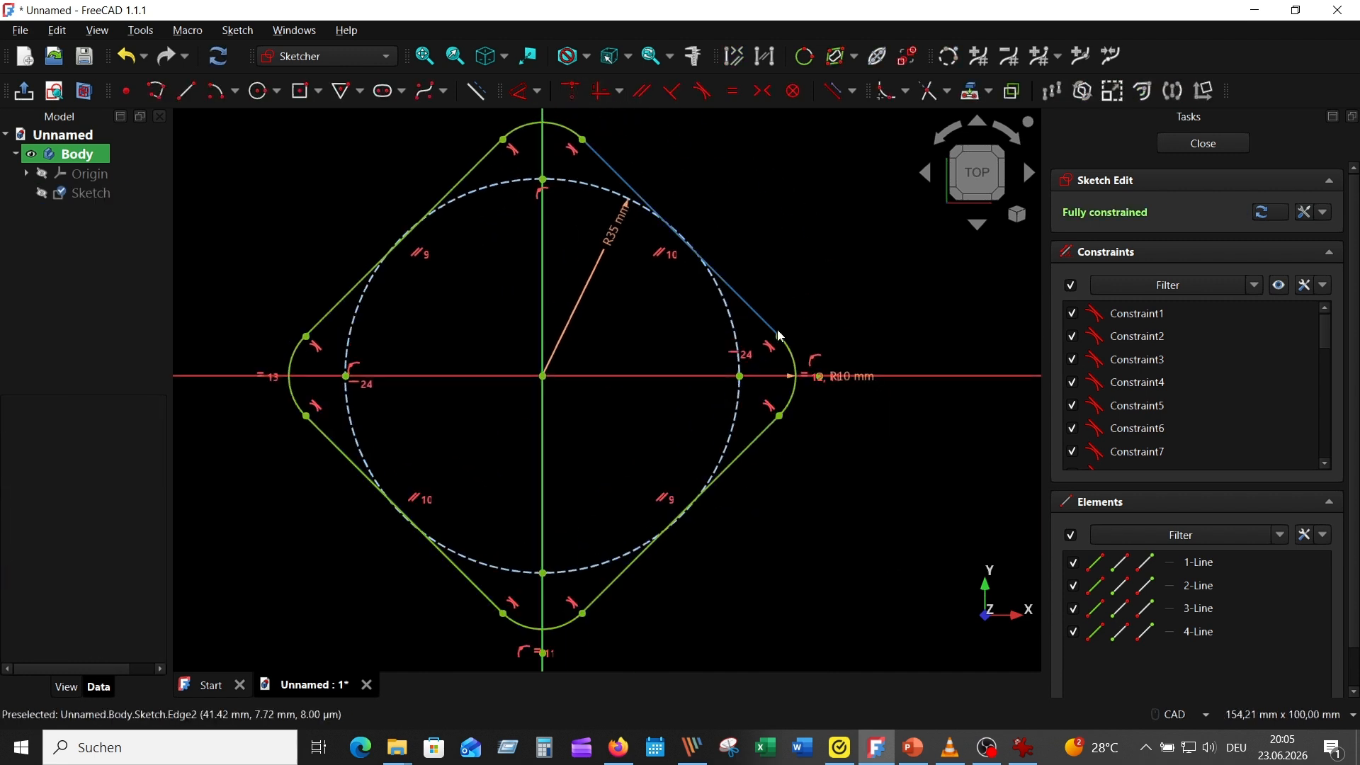
Following the reference drawing, draw four circles of 5 mm radius at the corner arc centres and close the sketch
{"action": "left_click", "coordinate": [1023, 747]}
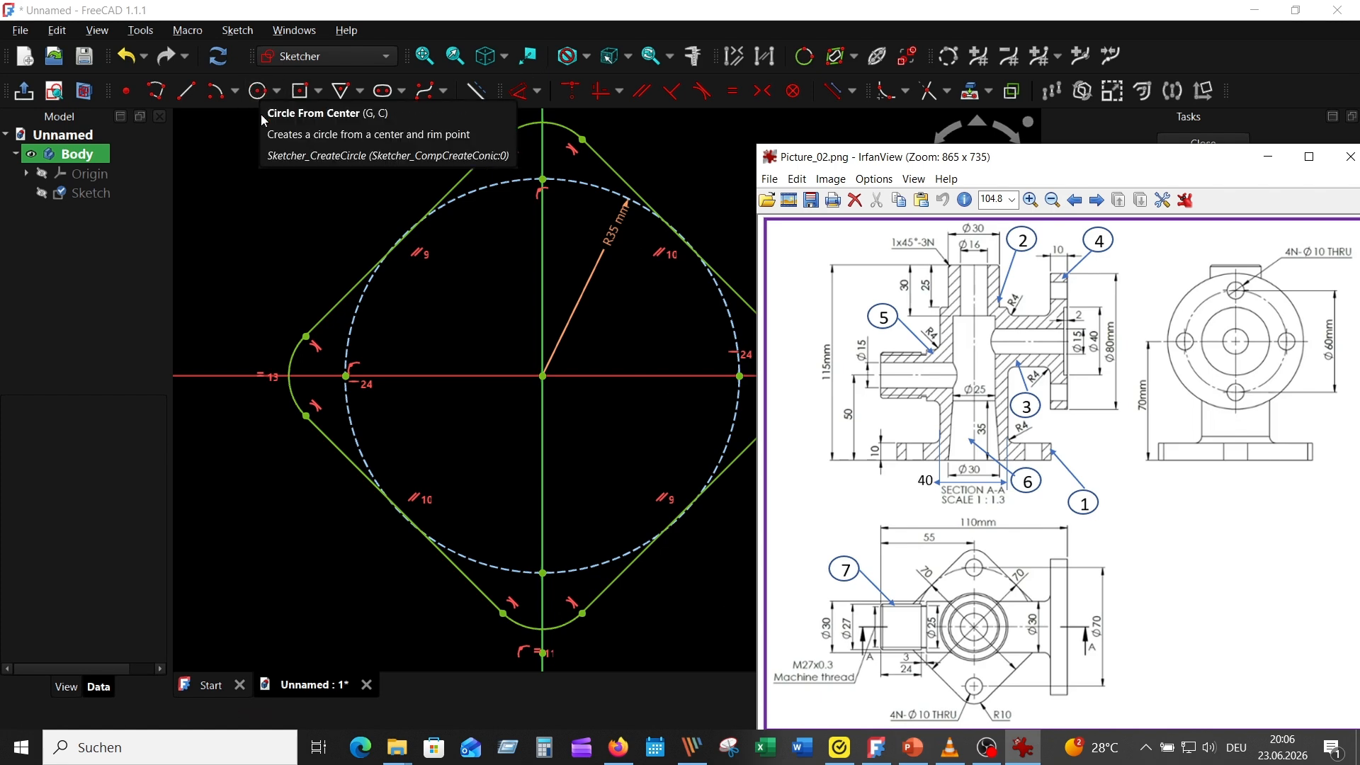
{"action": "left_click", "coordinate": [248, 98]}
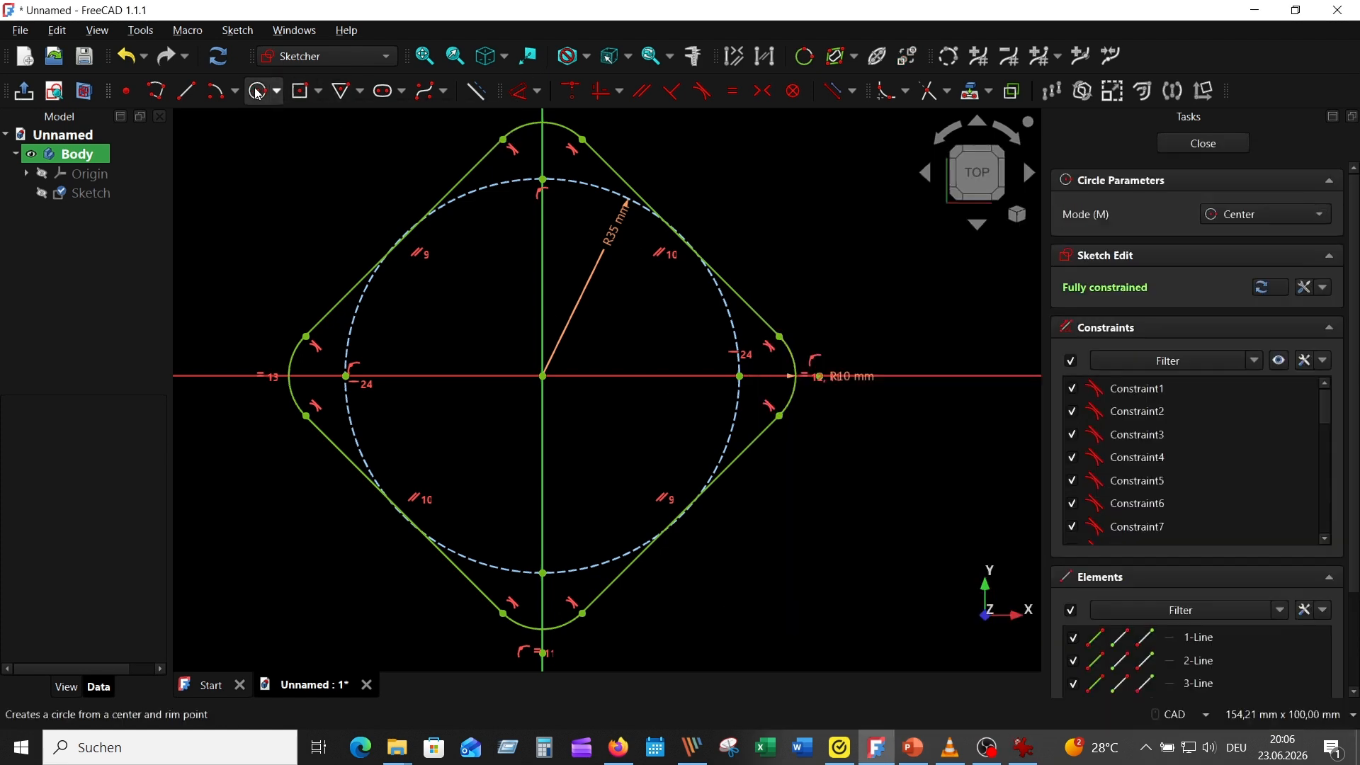
{"action": "left_click", "coordinate": [542, 179]}
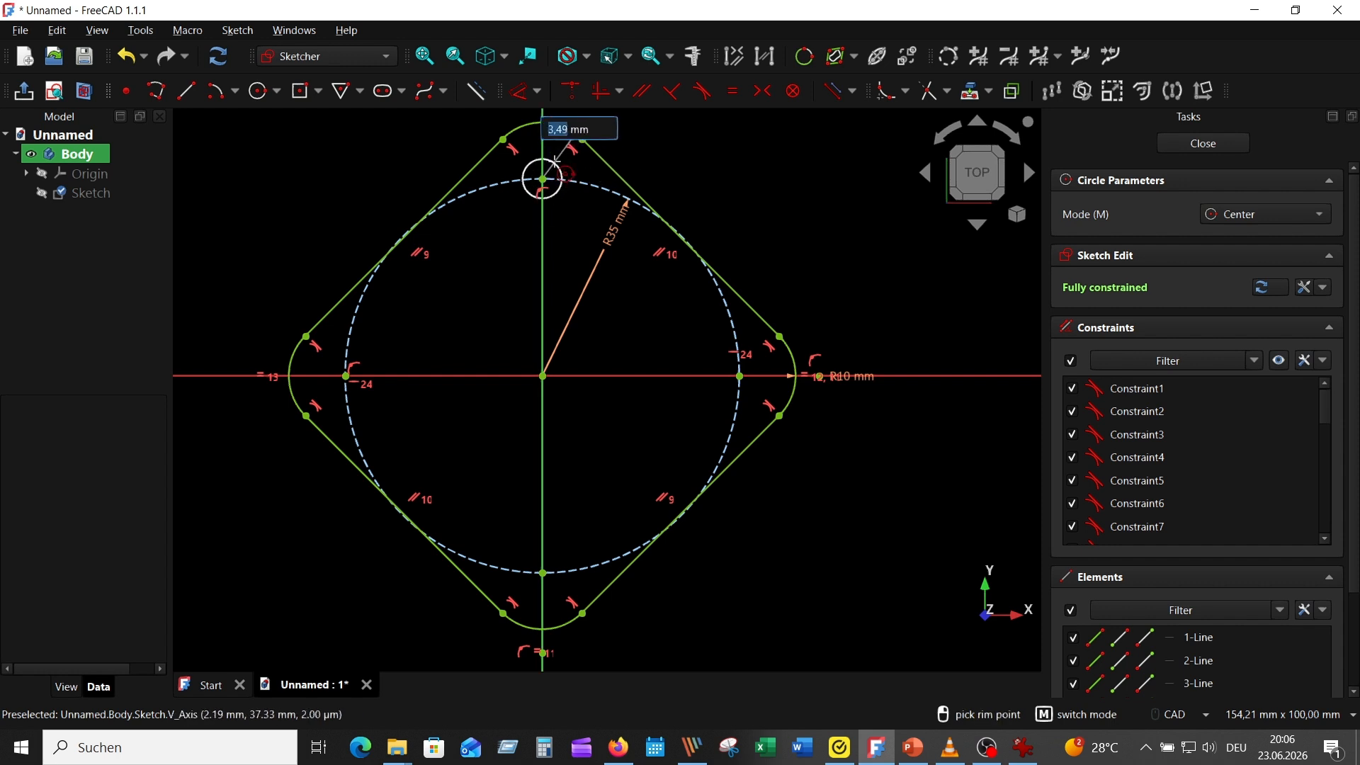
{"action": "left_click", "coordinate": [740, 376]}
{"action": "left_click", "coordinate": [756, 353]}
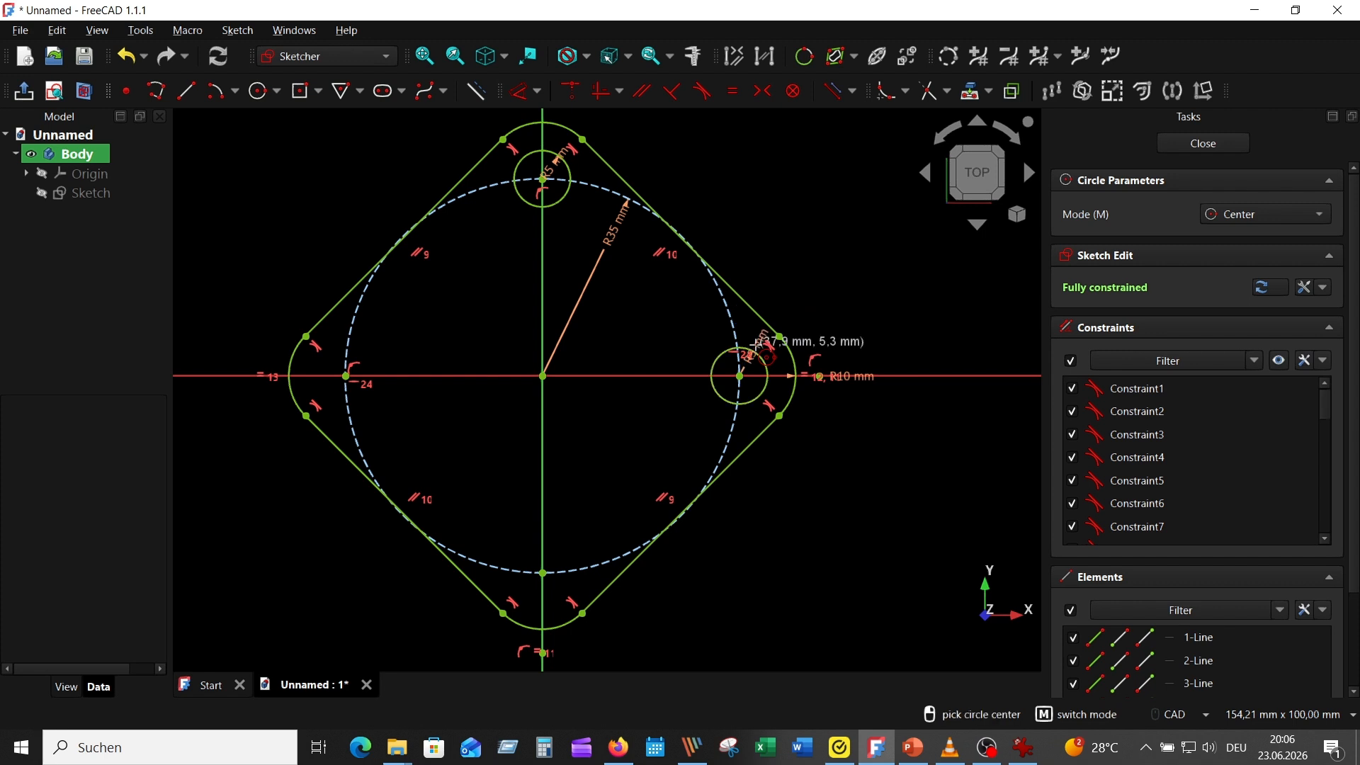
{"action": "left_click", "coordinate": [346, 376]}
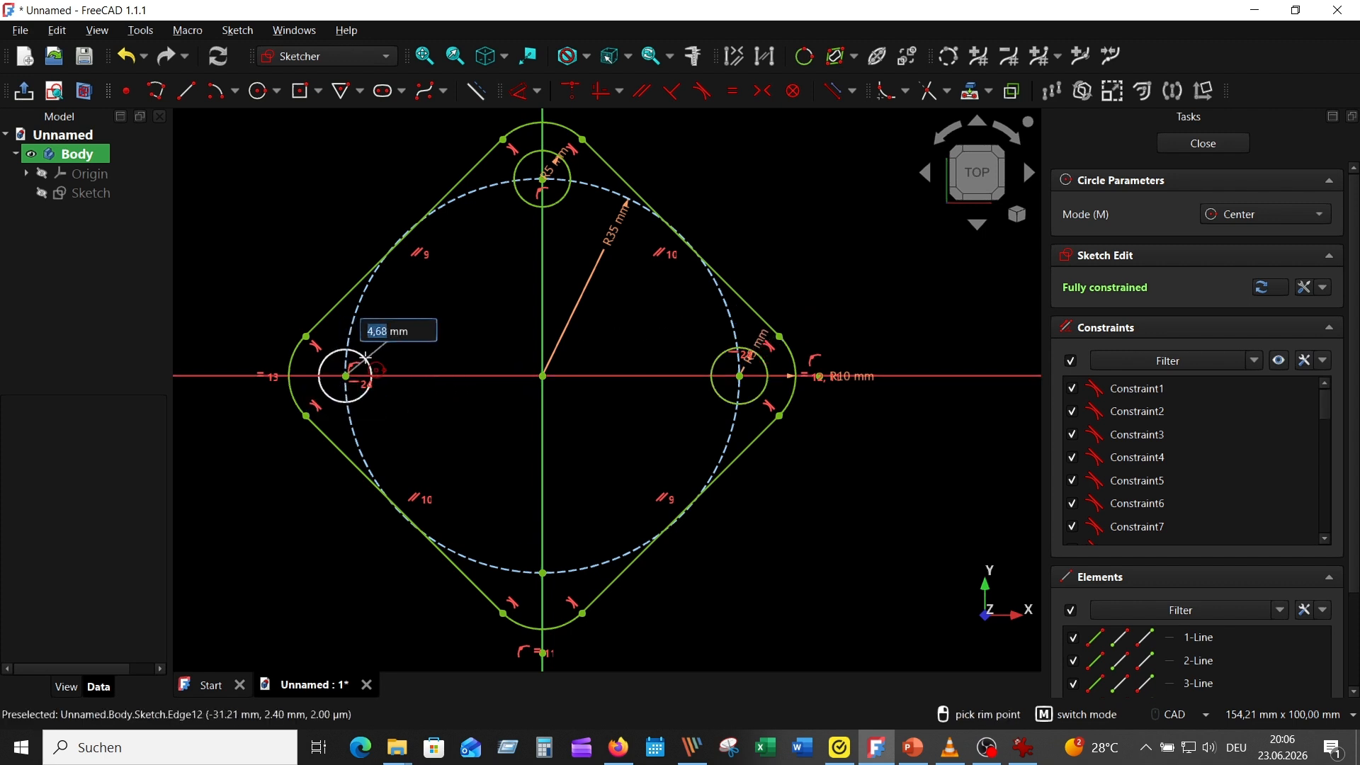
{"action": "left_click", "coordinate": [363, 354]}
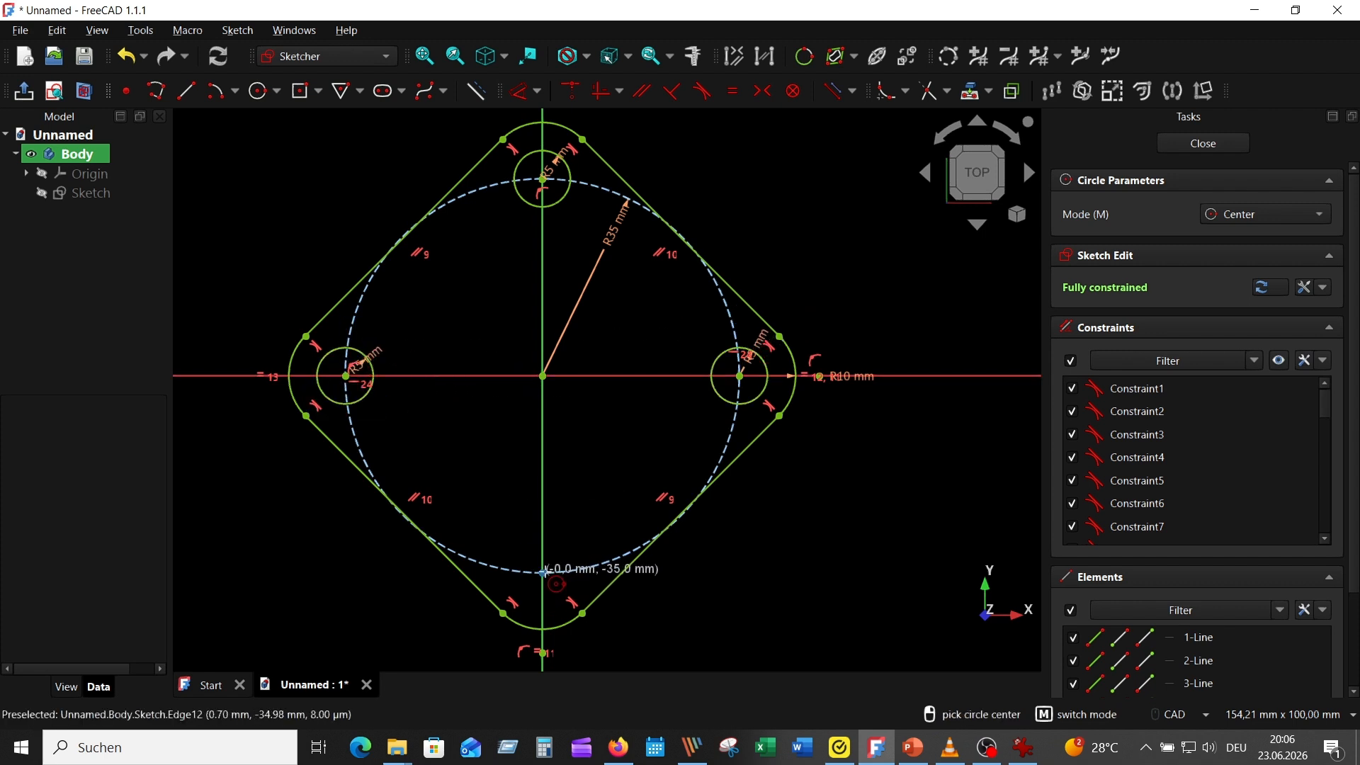
{"action": "left_click", "coordinate": [542, 573]}
{"action": "type", "text": "5"}
{"action": "key", "text": "Return"}
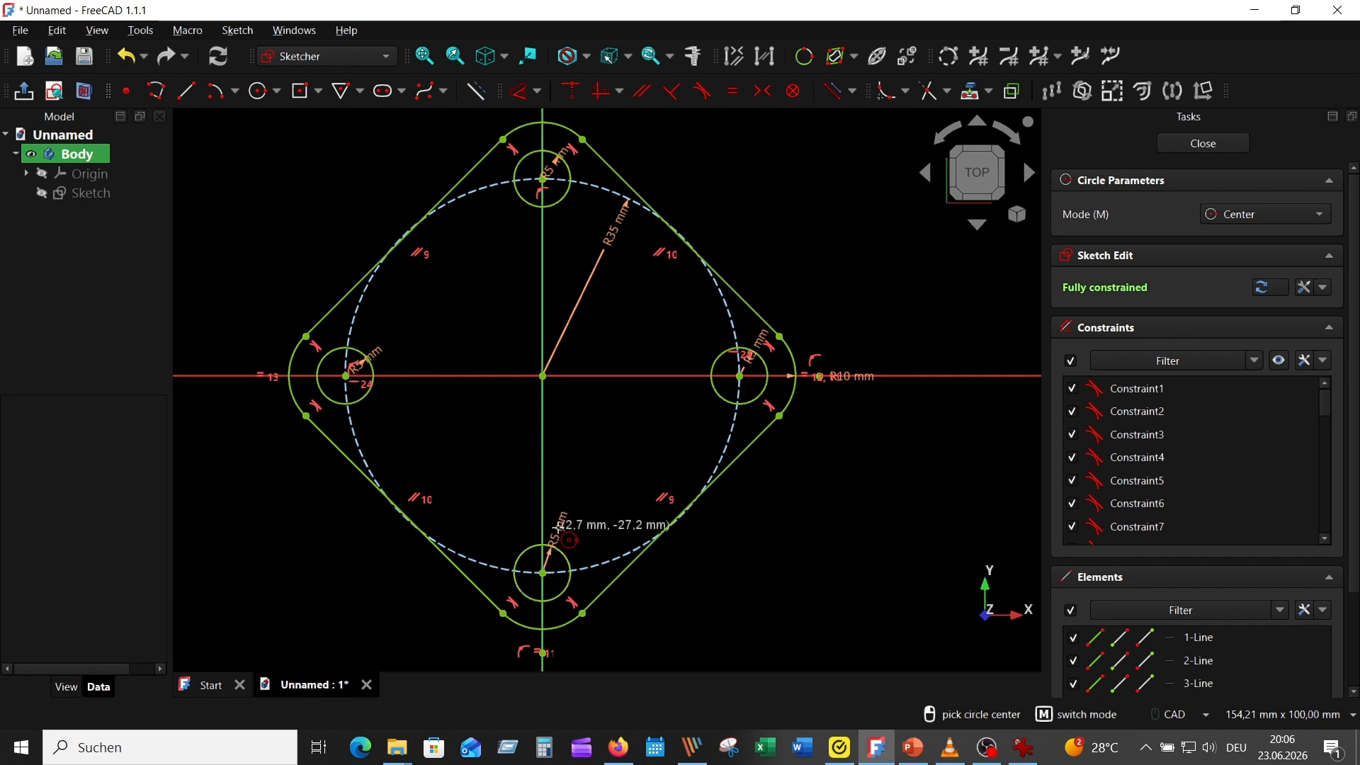
{"action": "right_click", "coordinate": [765, 171]}
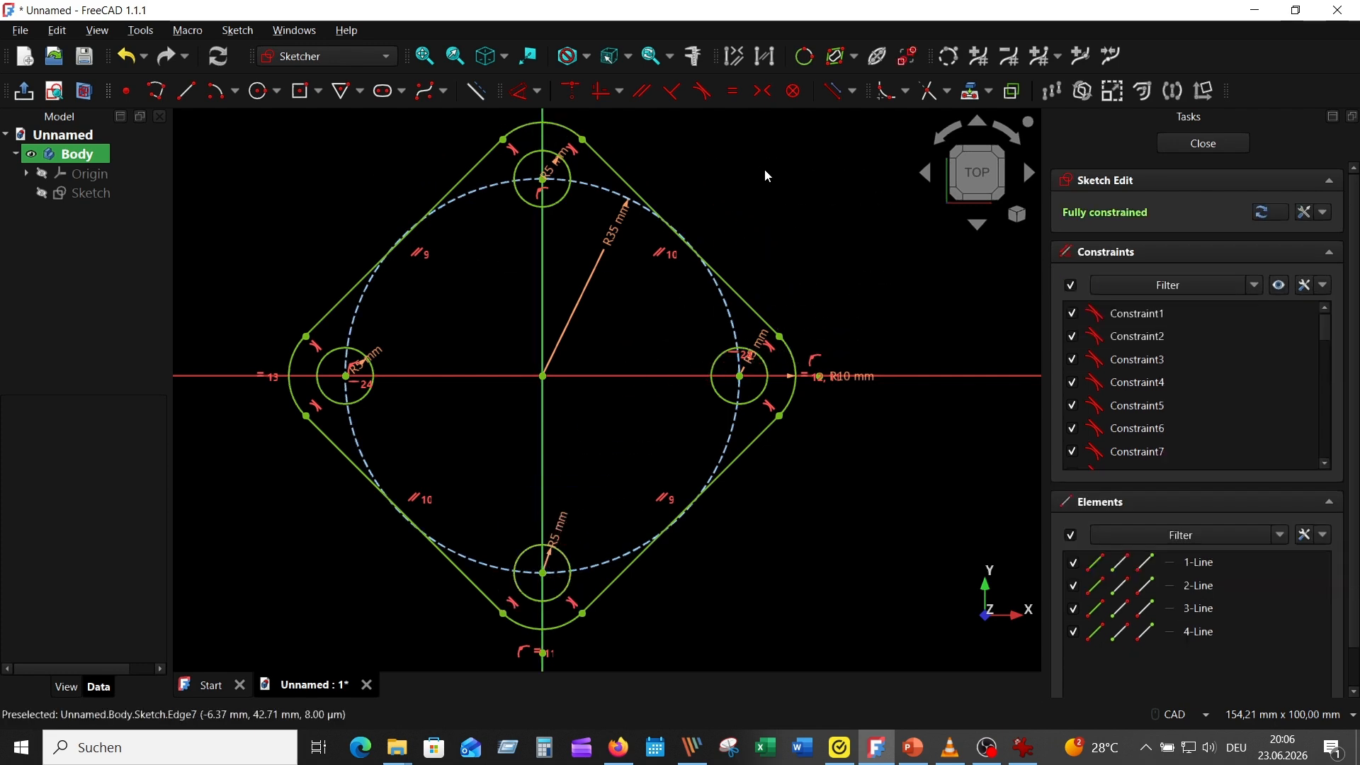
{"action": "left_click", "coordinate": [1187, 145]}
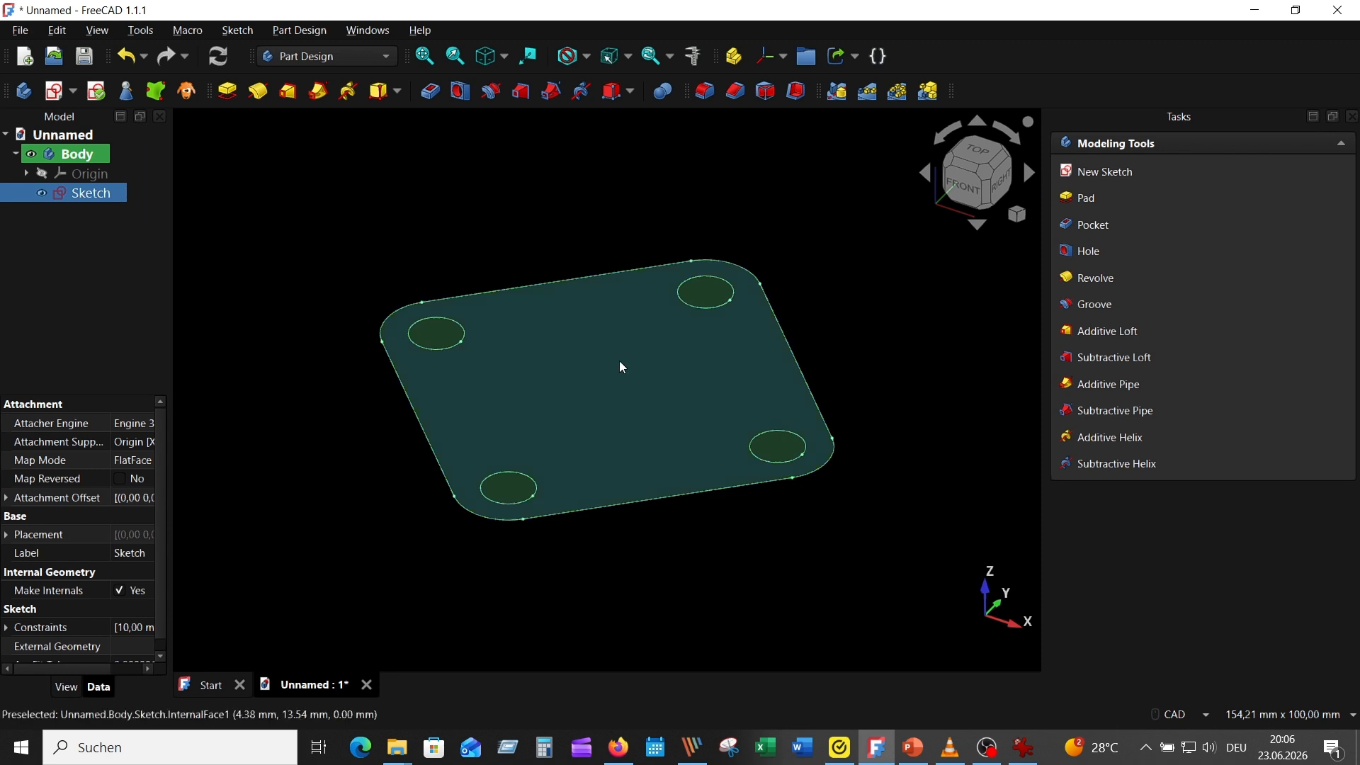
Pad the flange face with its four holes one-sided by 10 mm
{"action": "left_click", "coordinate": [509, 329]}
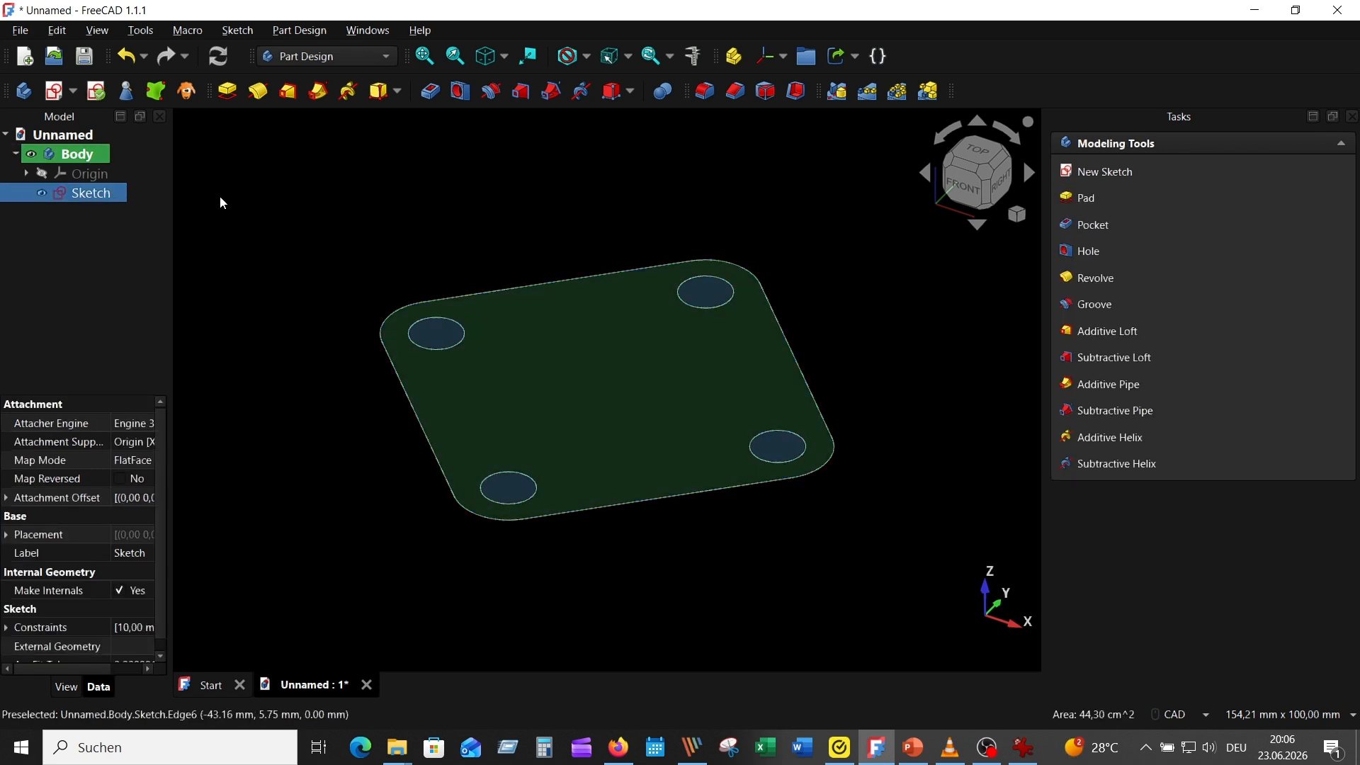
{"action": "left_click", "coordinate": [227, 91]}
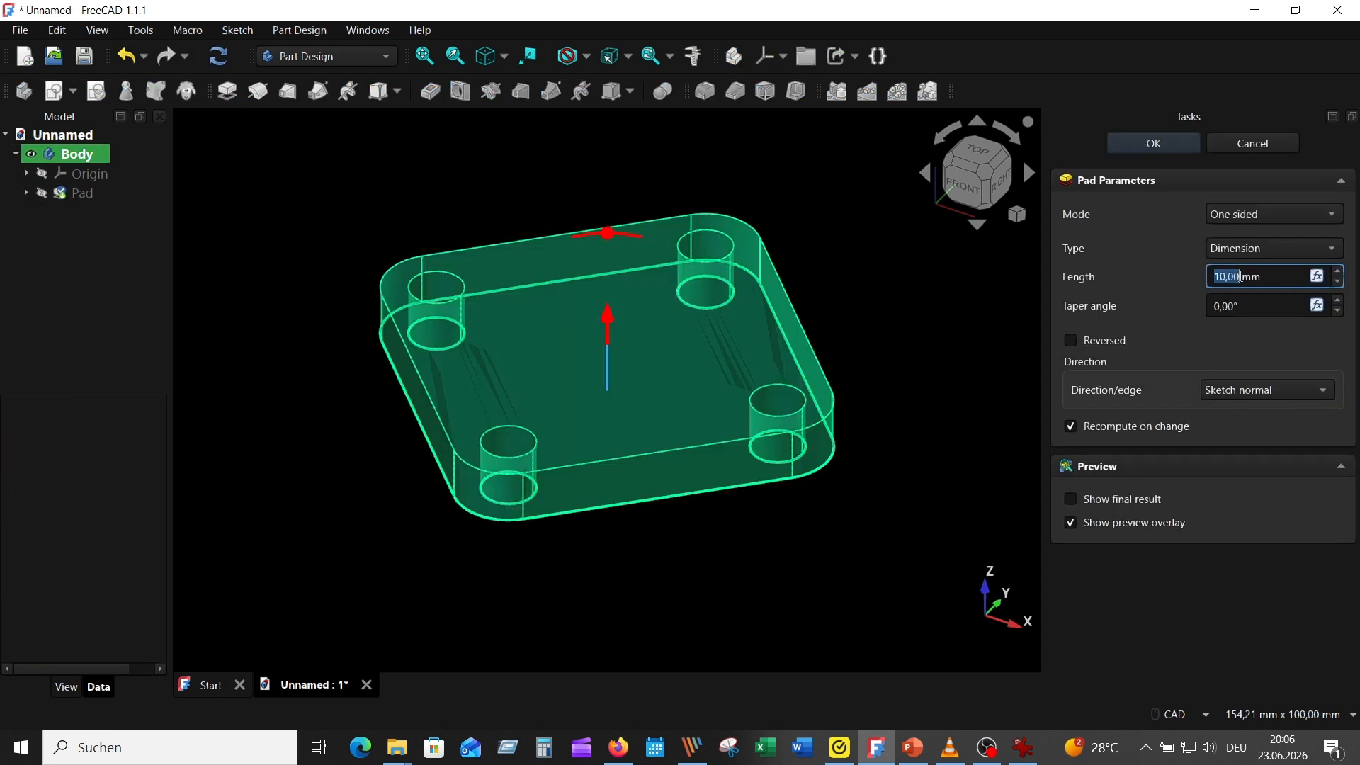
{"action": "left_click_drag", "start_coordinate": [1268, 276], "coordinate": [1166, 271]}
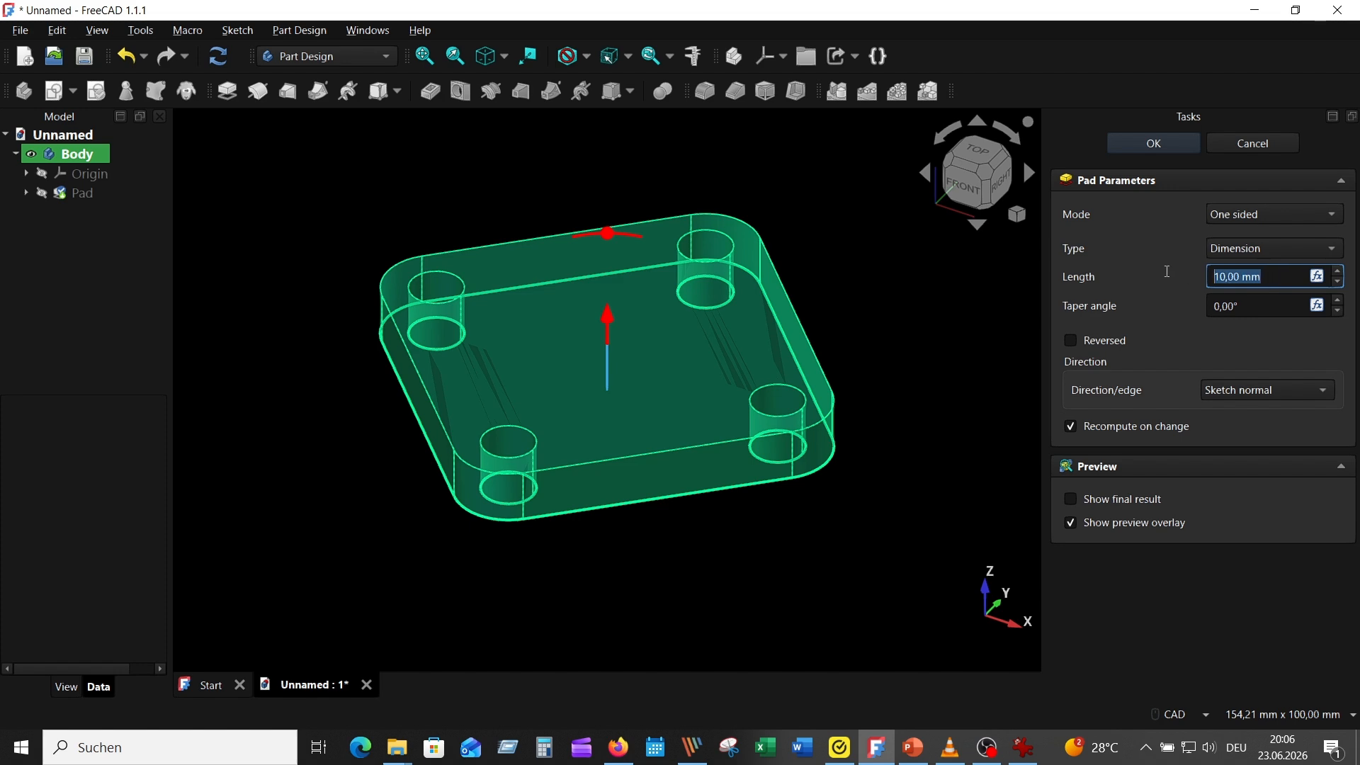
{"action": "left_click", "coordinate": [1147, 147]}
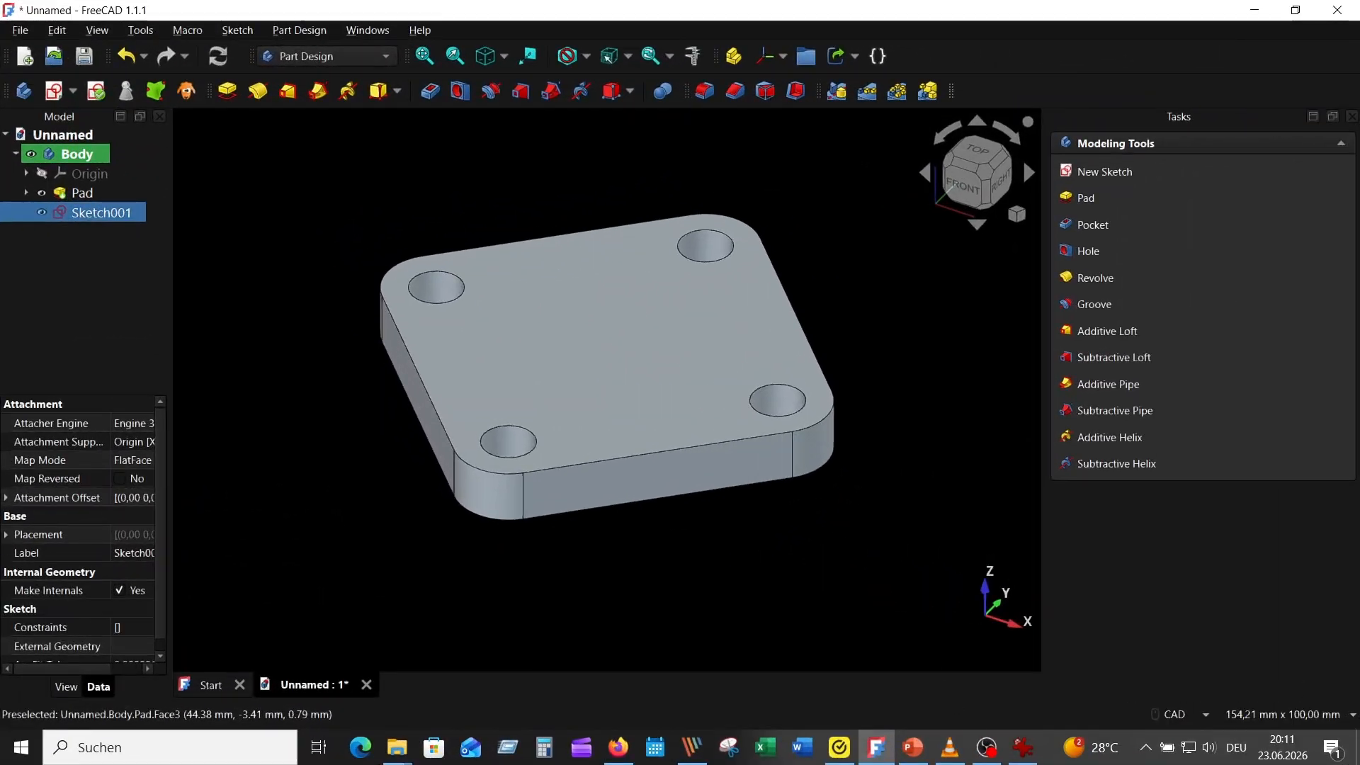
Check the reference drawing for the central column and start a new sketch on the XZ plane
{"action": "mouse_move", "coordinate": [1023, 747]}
{"action": "left_click", "coordinate": [1022, 665]}
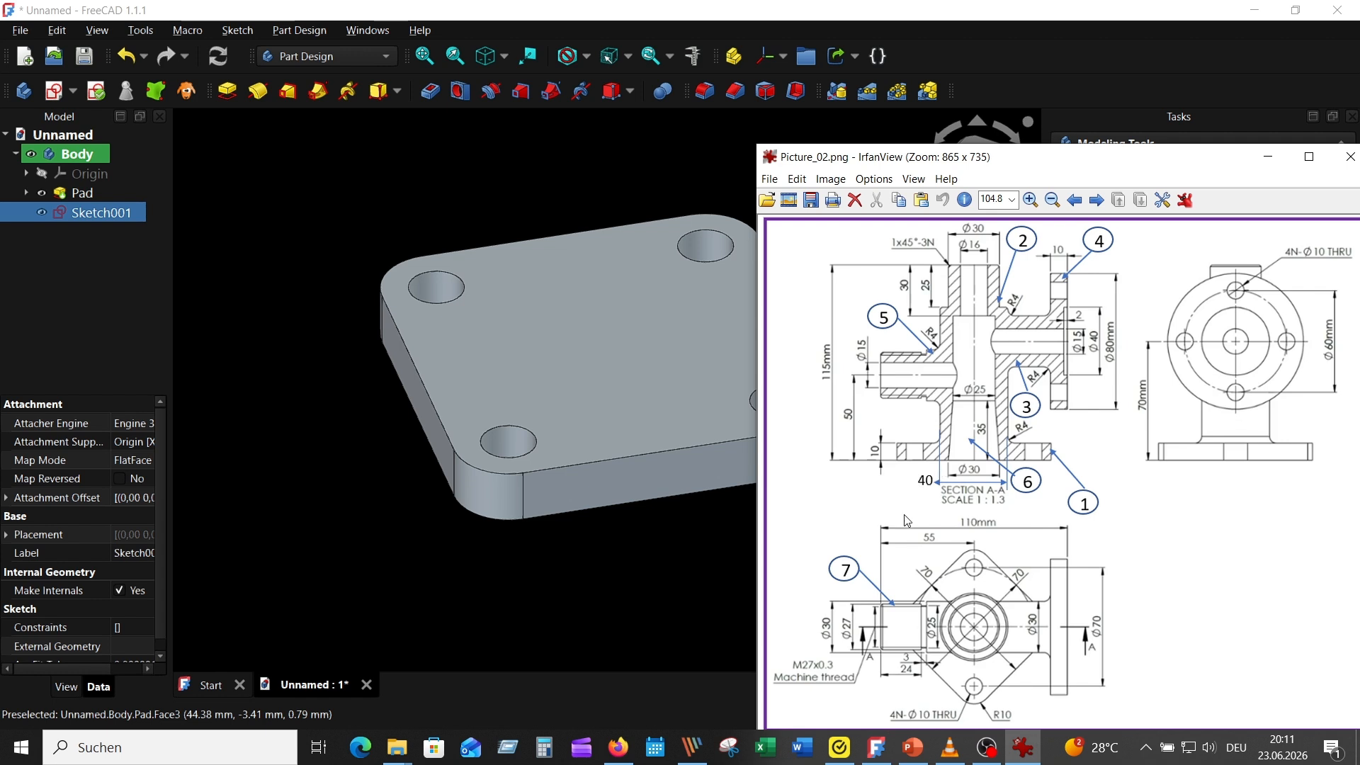
{"action": "left_click", "coordinate": [514, 155]}
{"action": "left_click", "coordinate": [54, 88]}
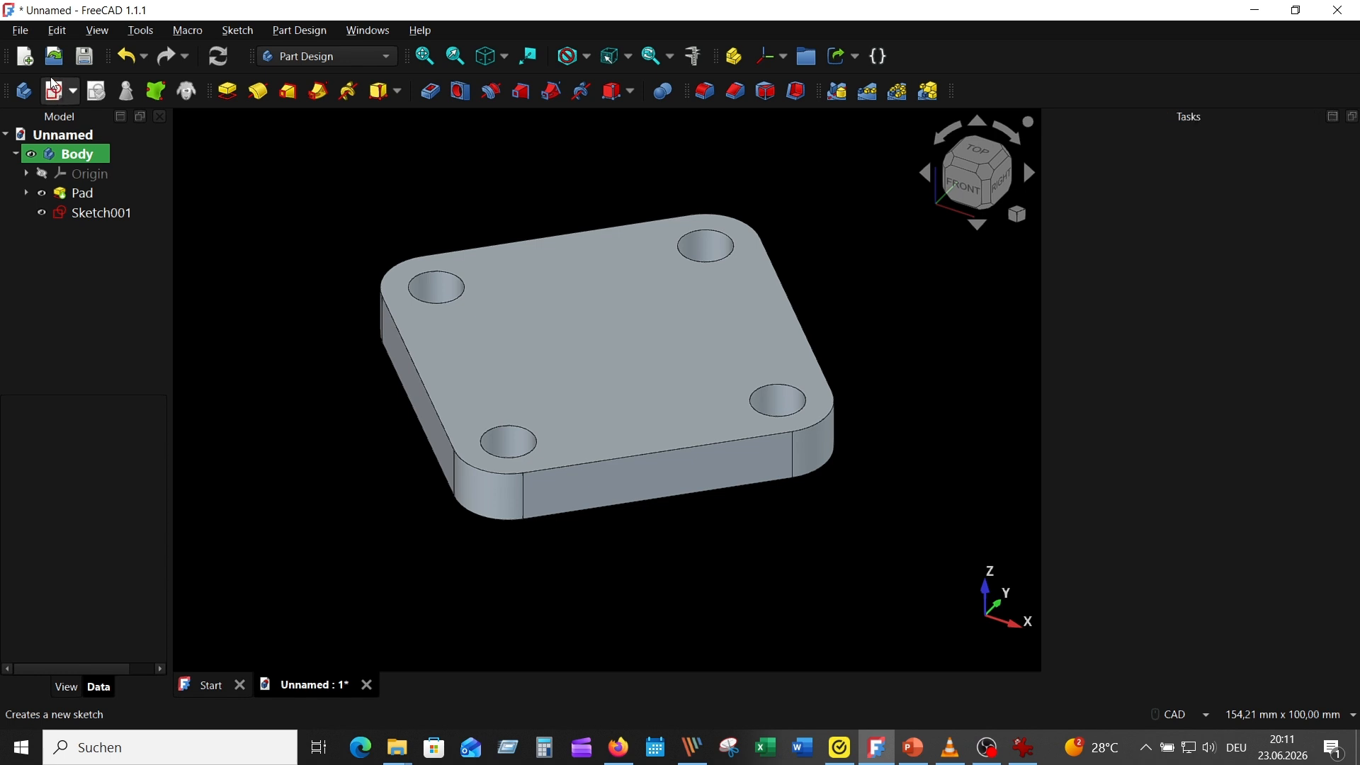
{"action": "middle_click_drag", "start_coordinate": [742, 677], "coordinate": [690, 317]}
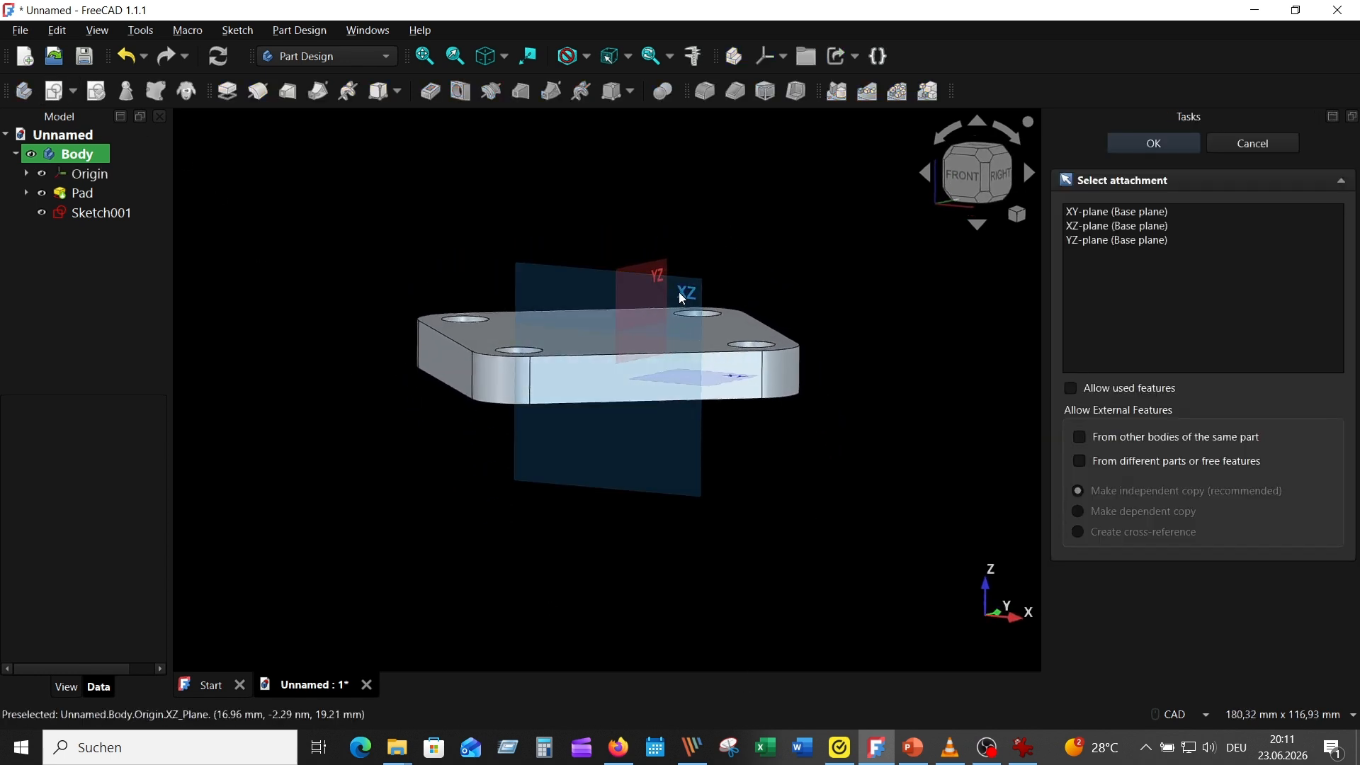
{"action": "left_click", "coordinate": [681, 297]}
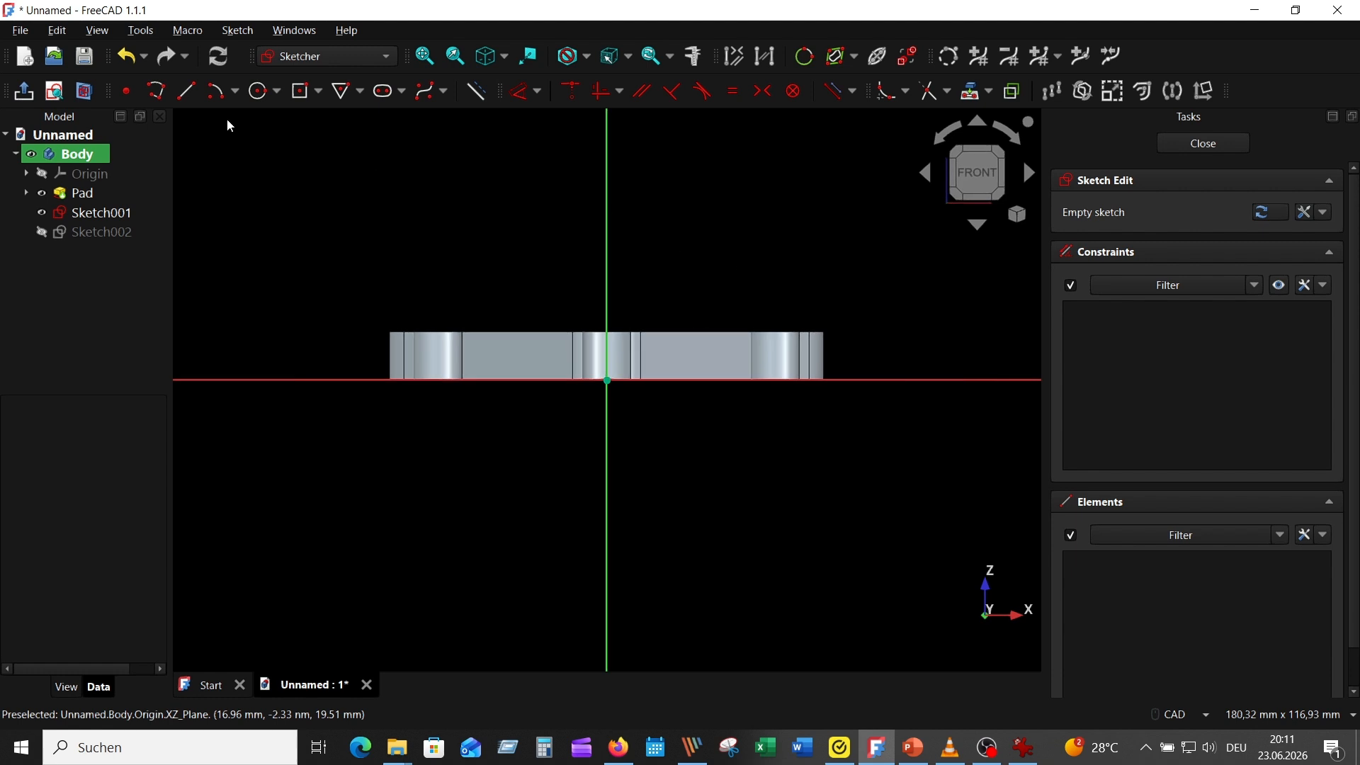
Draw a closed stepped half-profile about 127 mm tall from the origin along the vertical axis, with a narrower upper section, using the polyline tool
{"action": "left_click", "coordinate": [156, 90]}
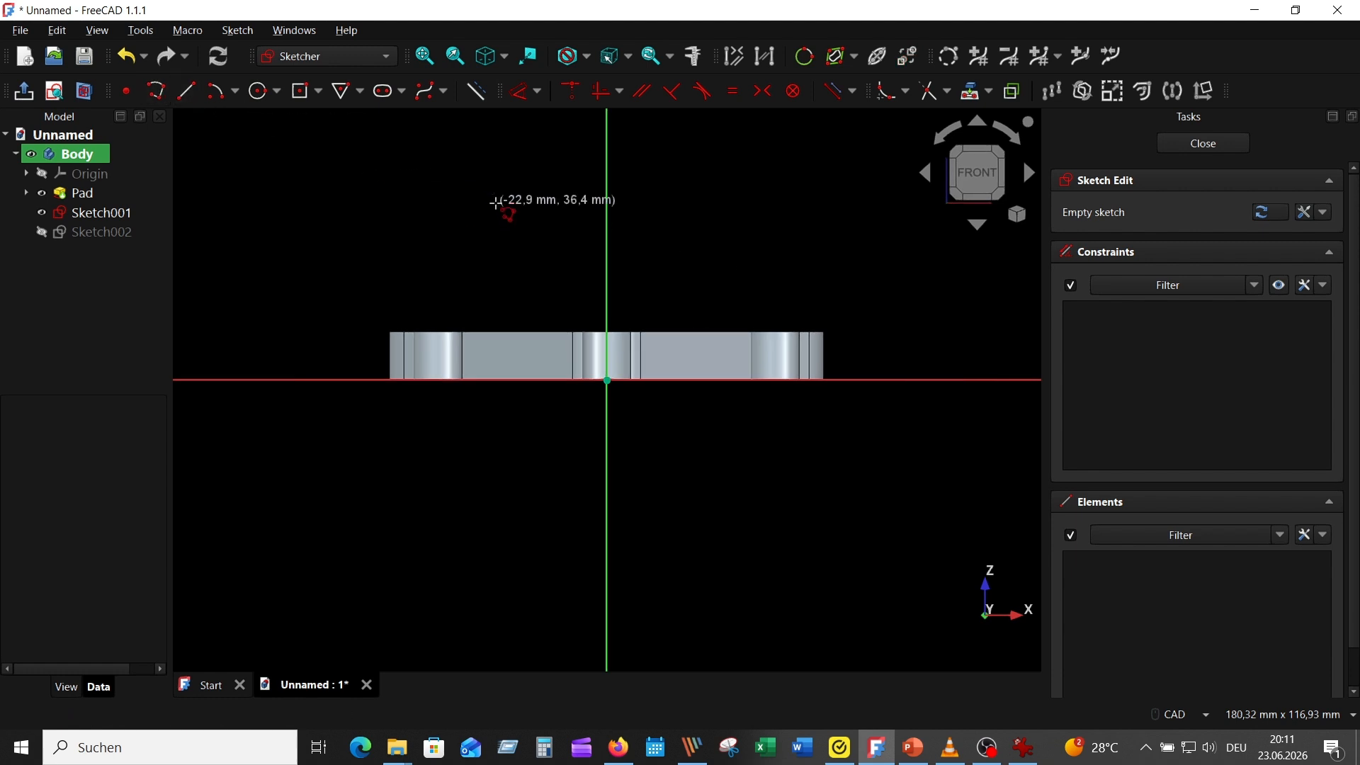
{"action": "scroll", "coordinate": [779, 240], "scroll_direction": "down", "scroll_amount": 3}
{"action": "middle_click_drag", "start_coordinate": [786, 237], "coordinate": [756, 412]}
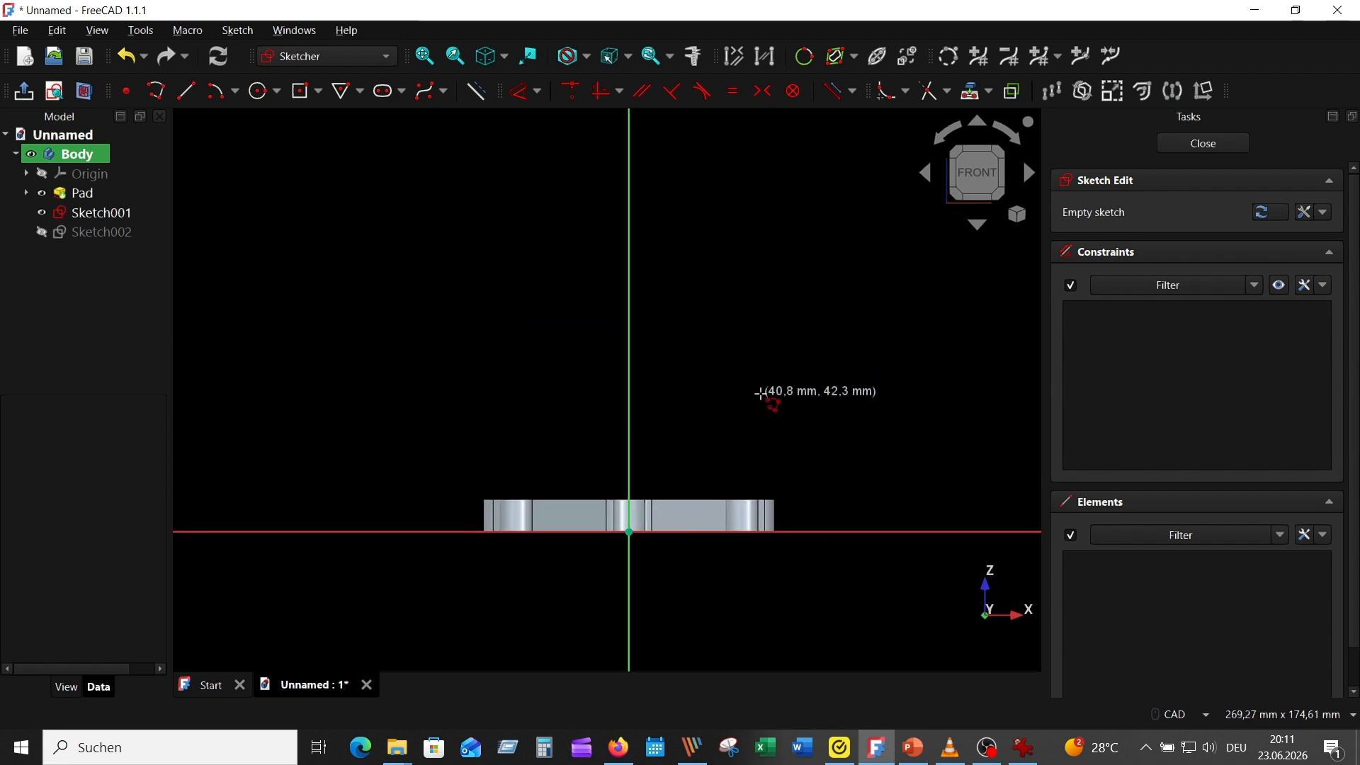
{"action": "left_click", "coordinate": [628, 531]}
{"action": "left_click", "coordinate": [629, 122]}
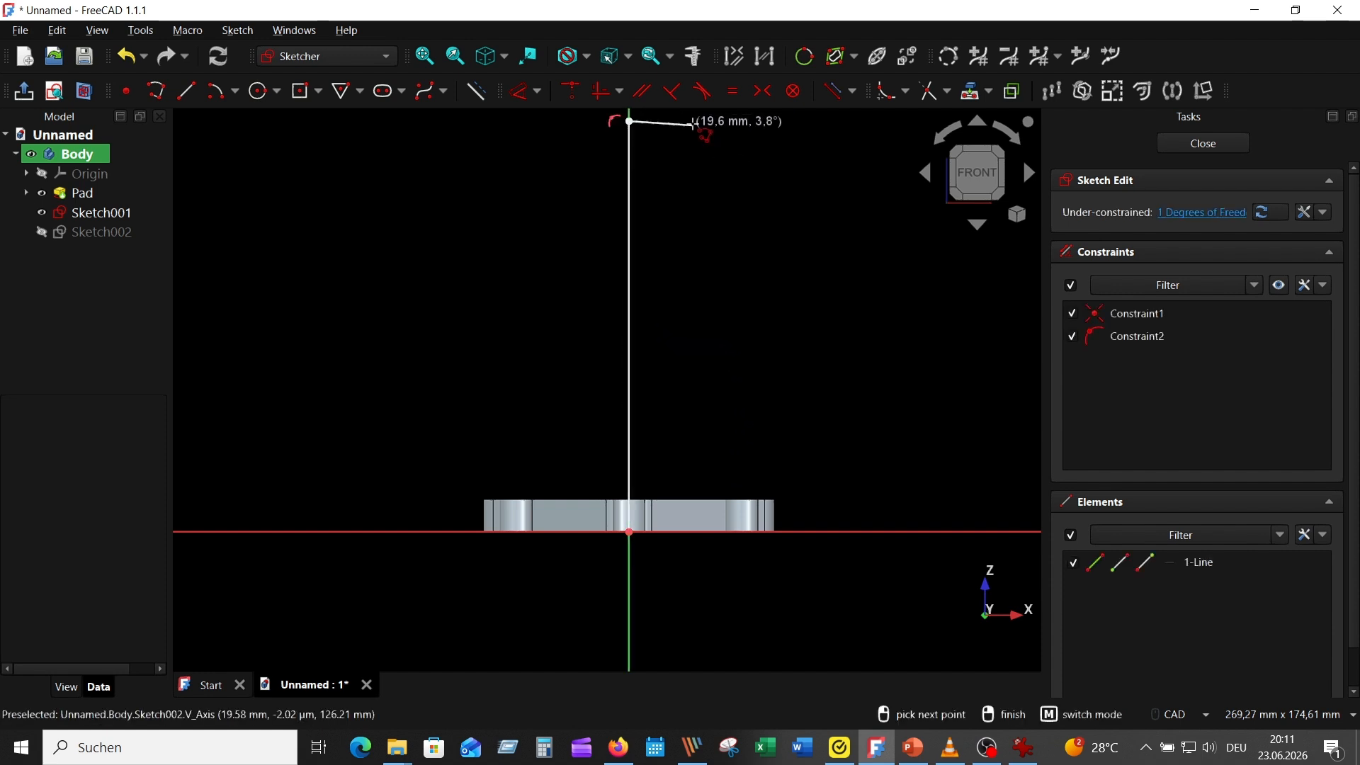
{"action": "left_click", "coordinate": [695, 121]}
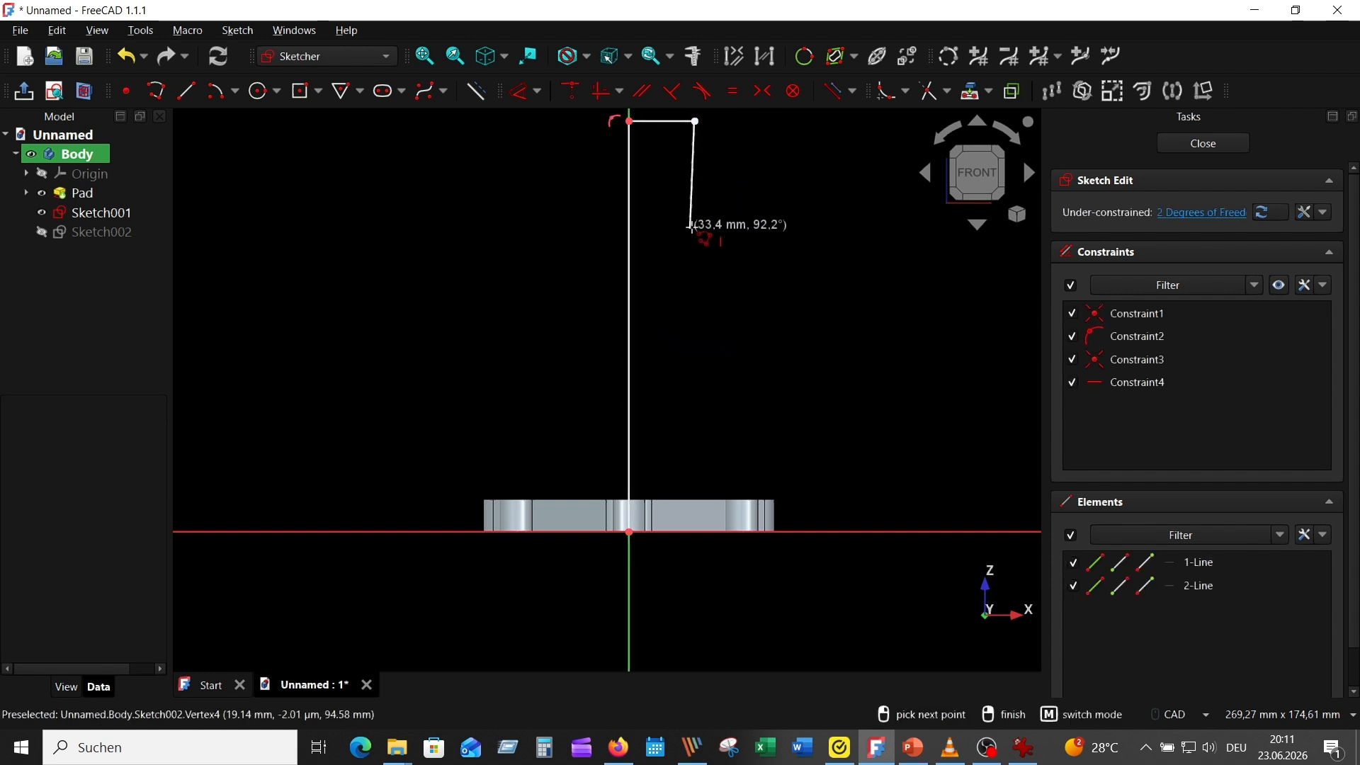
{"action": "left_click", "coordinate": [694, 228]}
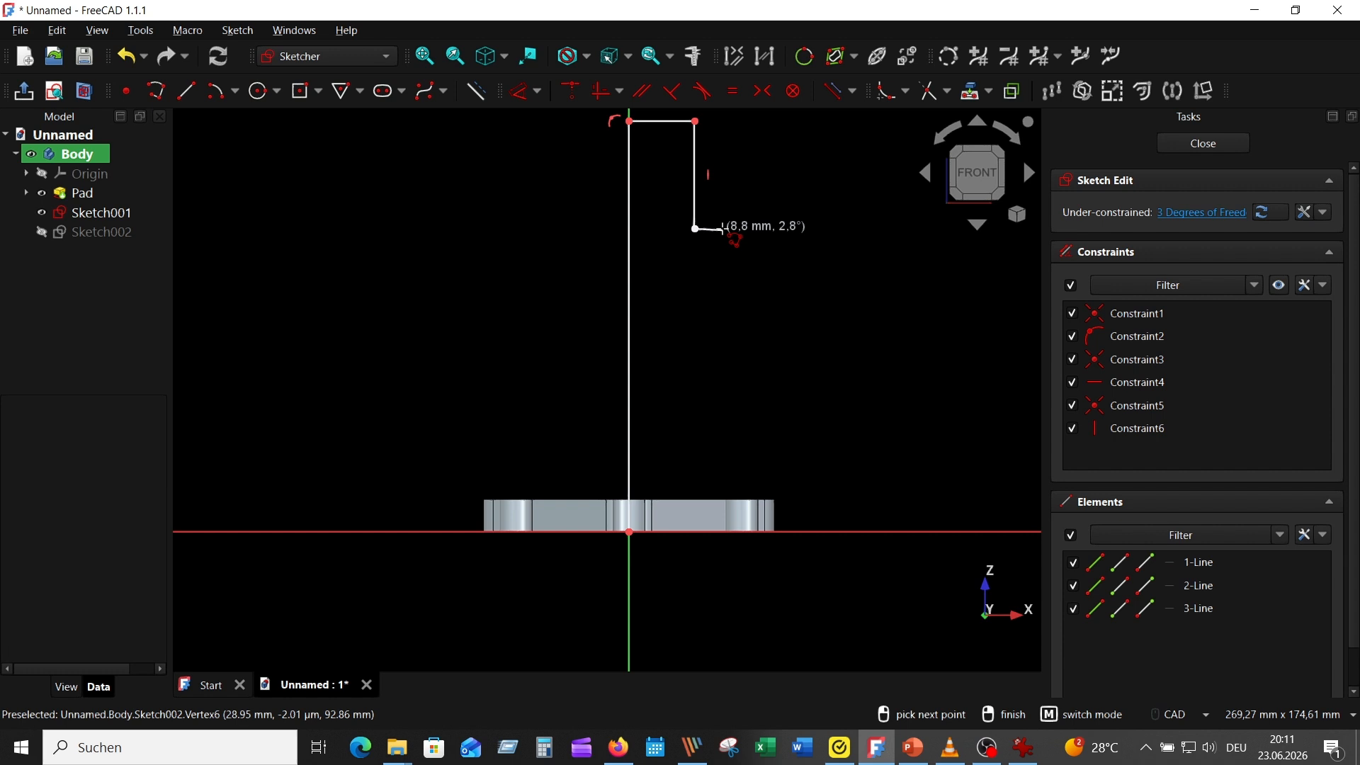
{"action": "left_click", "coordinate": [723, 229]}
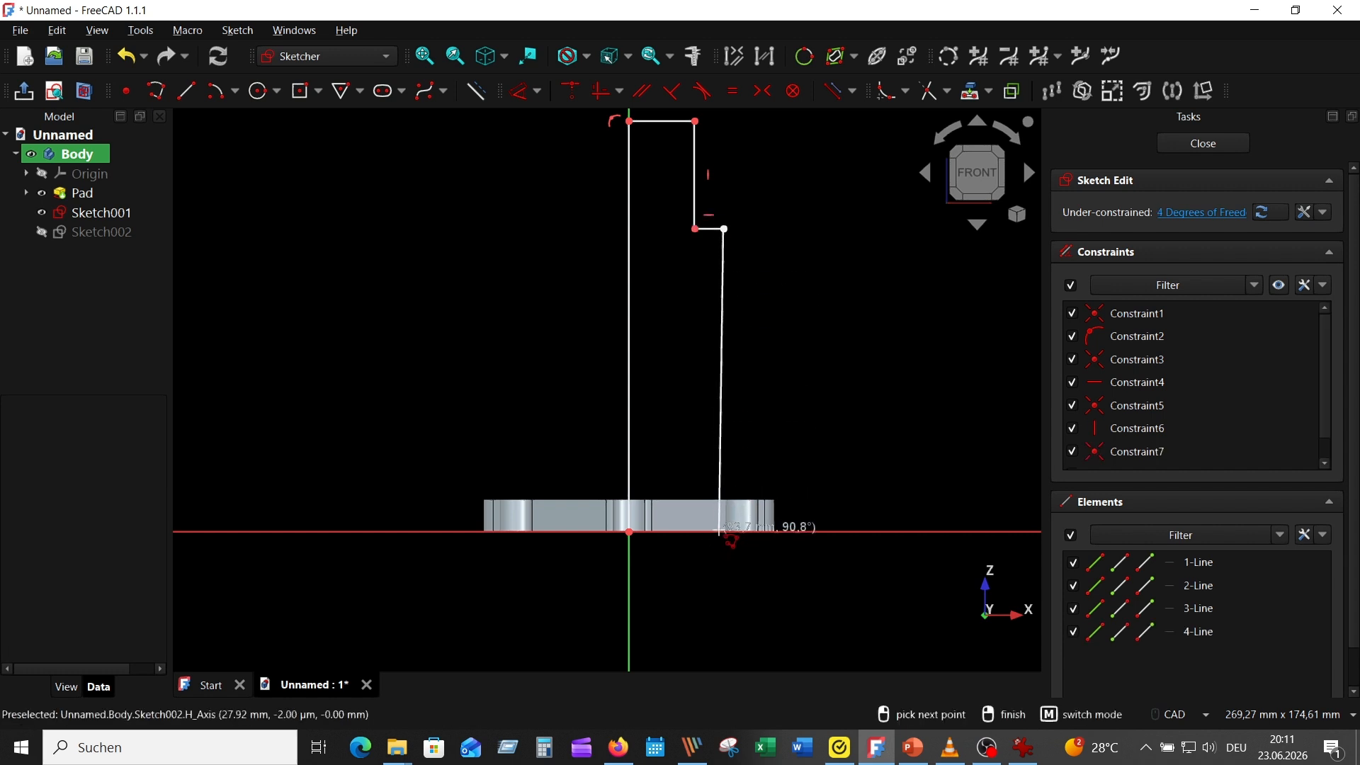
{"action": "left_click", "coordinate": [722, 530]}
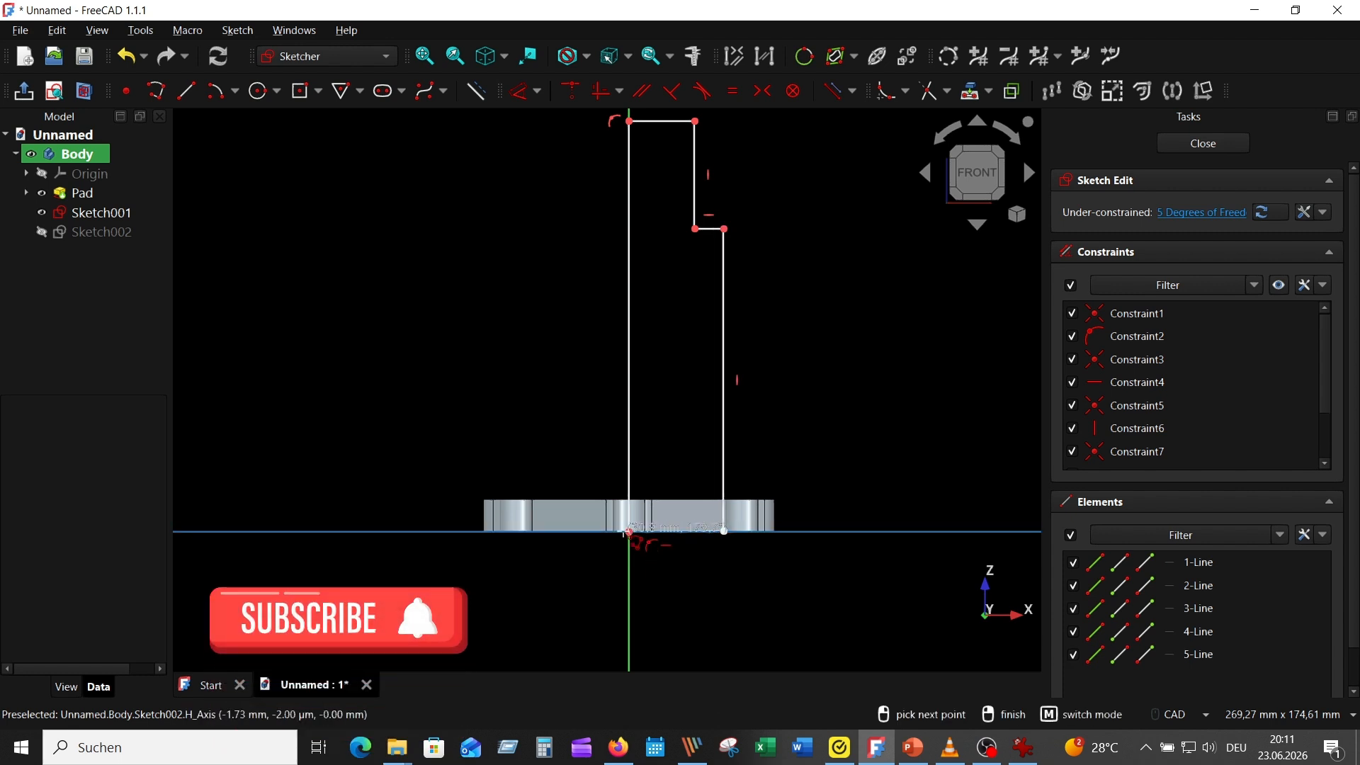
{"action": "scroll", "coordinate": [629, 531], "scroll_direction": "up", "scroll_amount": 4}
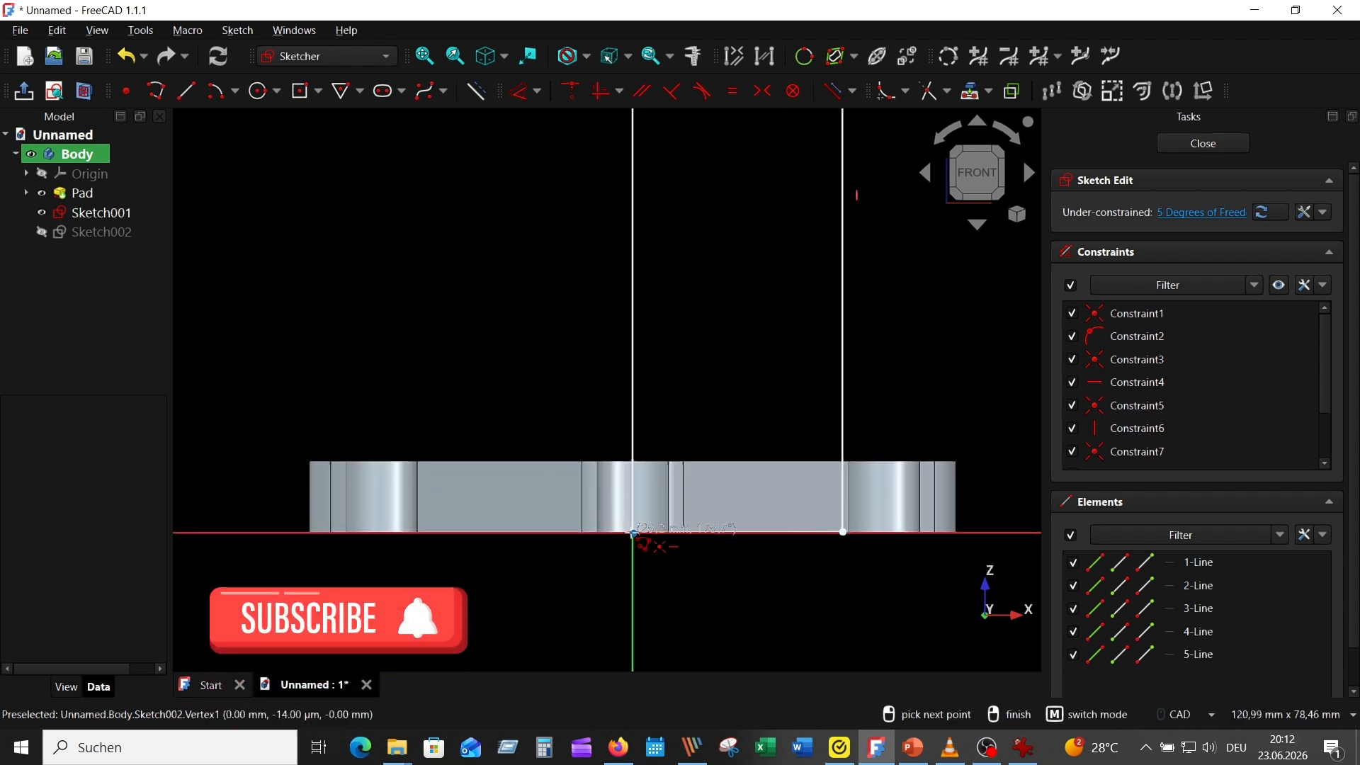
{"action": "left_click", "coordinate": [629, 531]}
{"action": "scroll", "coordinate": [723, 582], "scroll_direction": "down", "scroll_amount": 6}
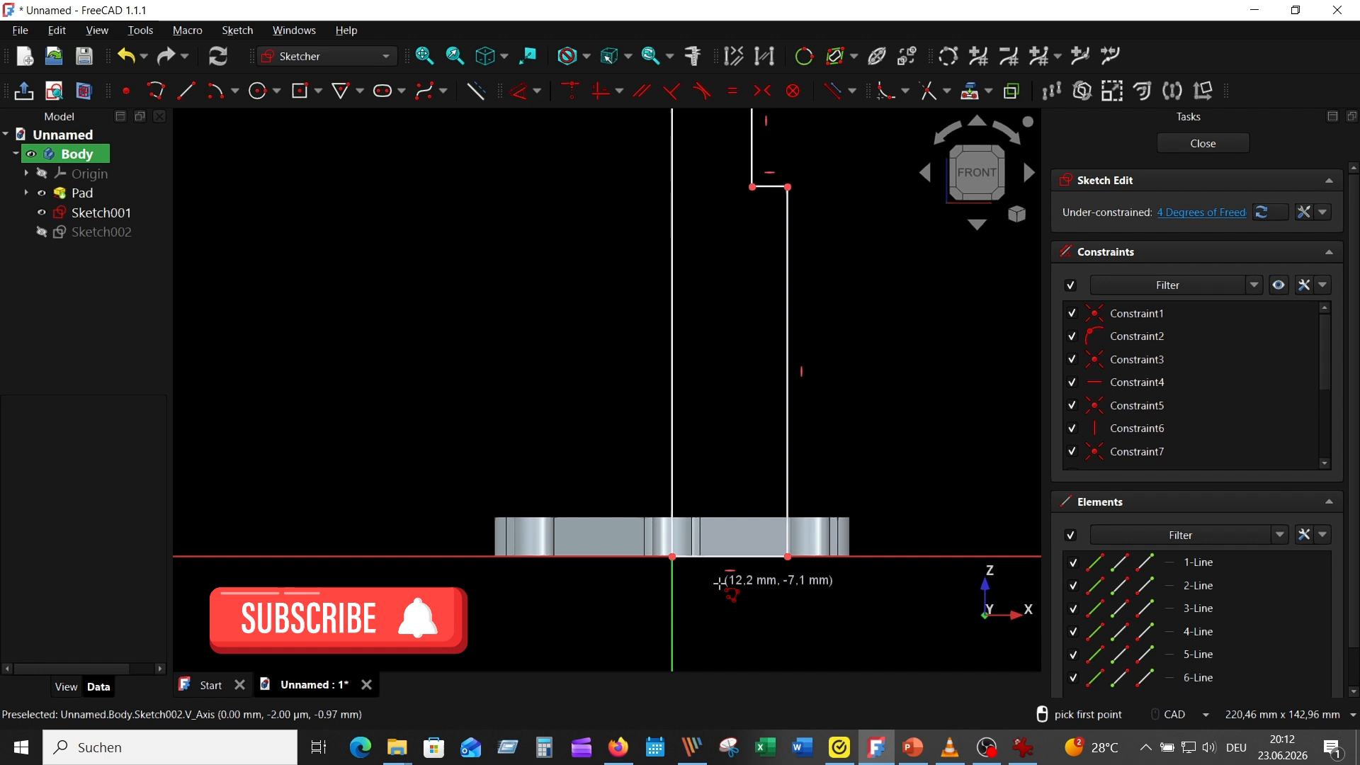
{"action": "right_click", "coordinate": [852, 273]}
Dimension the profile's top horizontal edge to 15 mm
{"action": "scroll", "coordinate": [806, 269], "scroll_direction": "up", "scroll_amount": 2}
{"action": "scroll", "coordinate": [808, 270], "scroll_direction": "up", "scroll_amount": 2}
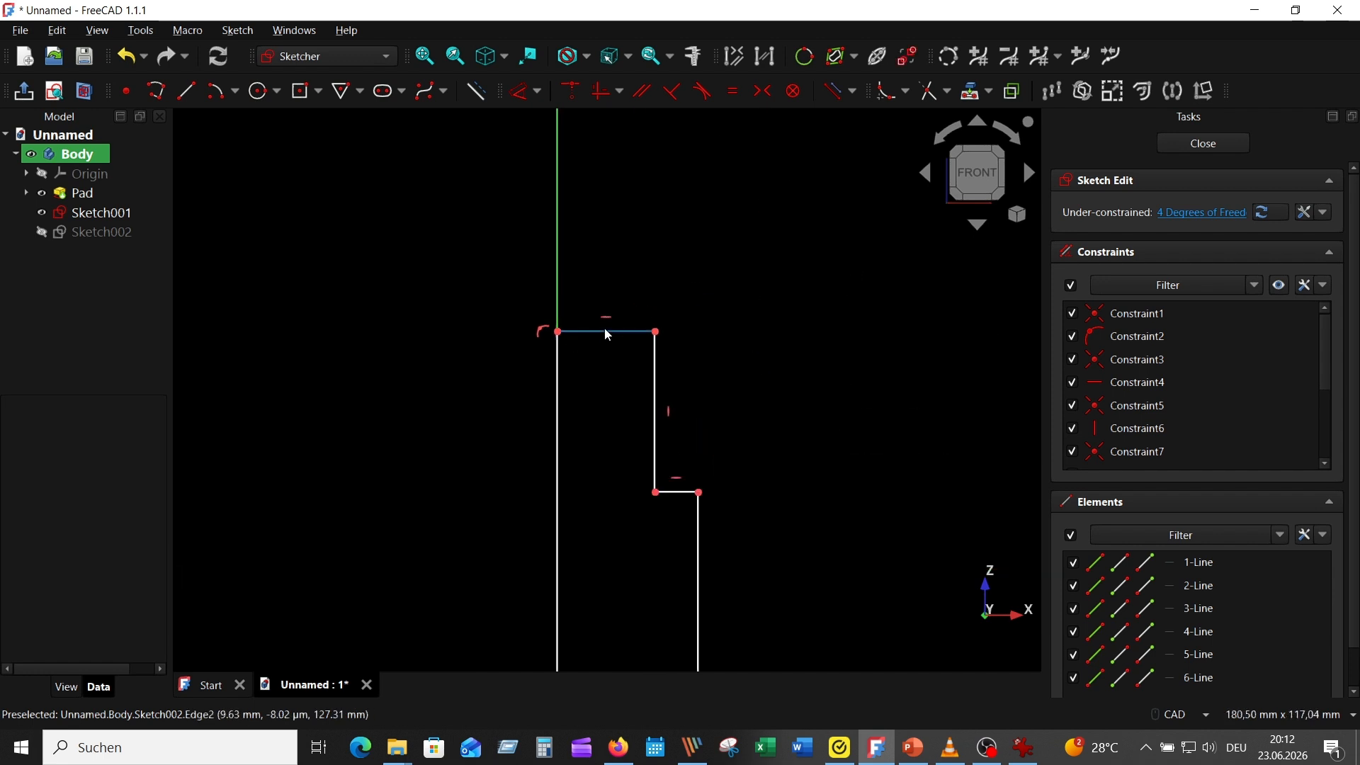
{"action": "left_click", "coordinate": [608, 334]}
{"action": "left_click", "coordinate": [526, 92]}
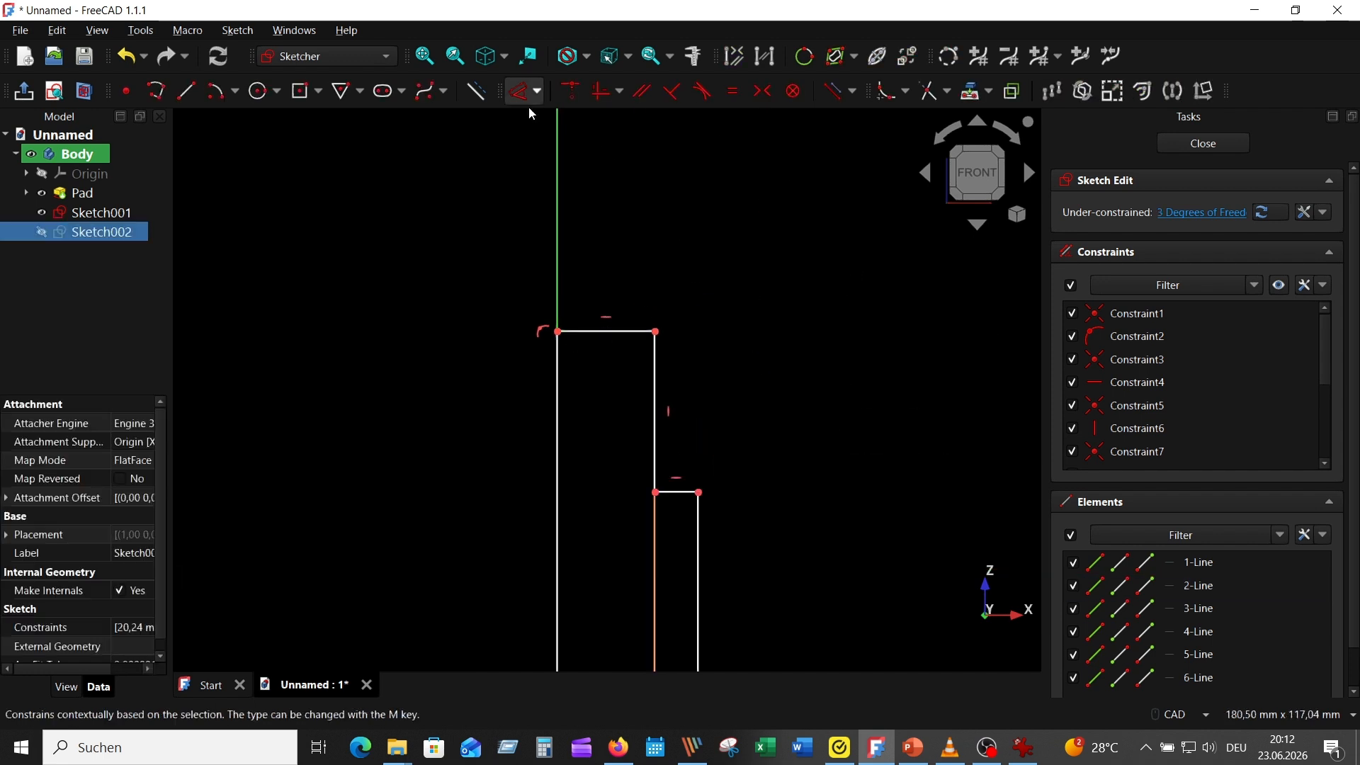
{"action": "left_click", "coordinate": [618, 222]}
{"action": "type", "text": "15"}
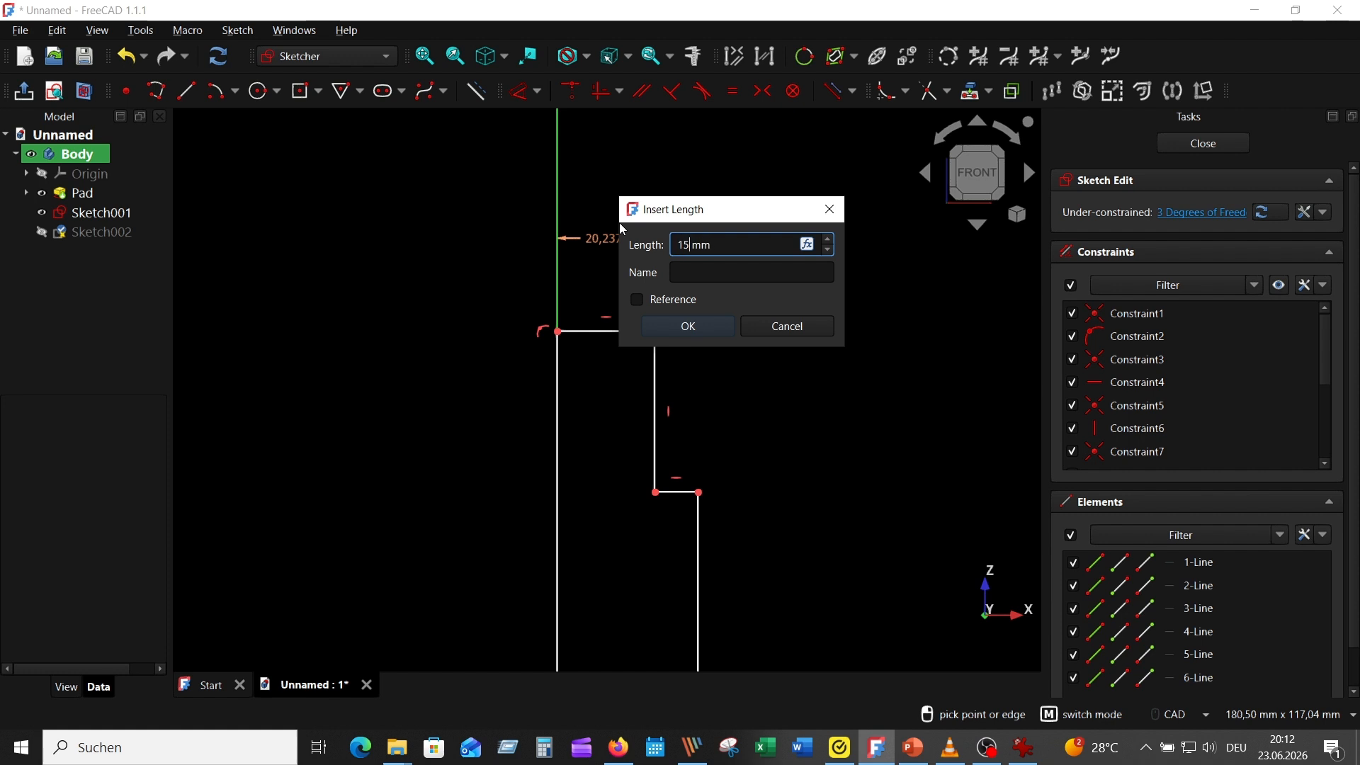
{"action": "key", "text": "Return"}
Dimension the profile's bottom edge along the horizontal axis to 20 mm
{"action": "middle_click_drag", "start_coordinate": [842, 491], "coordinate": [988, 3]}
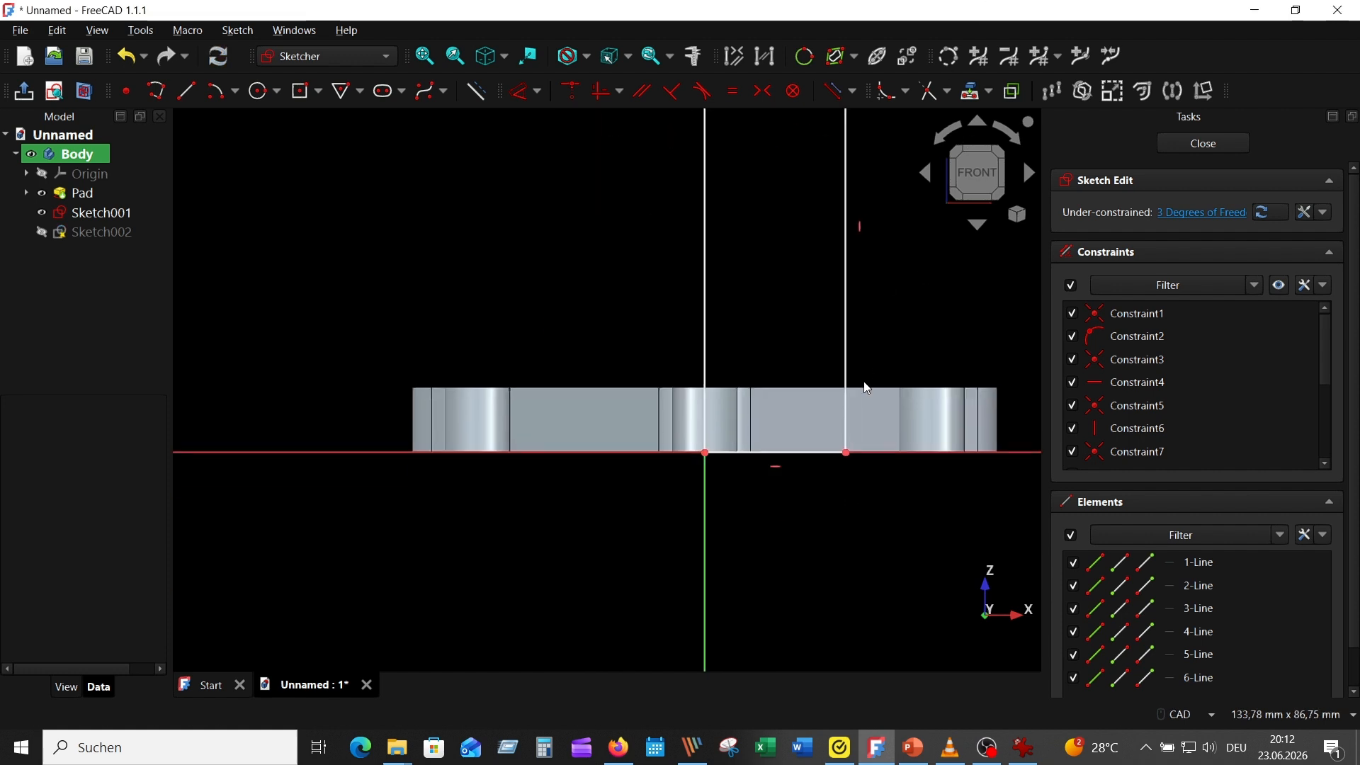
{"action": "left_click", "coordinate": [786, 453]}
{"action": "left_click", "coordinate": [781, 501]}
{"action": "type", "text": "20"}
{"action": "key", "text": "Return"}
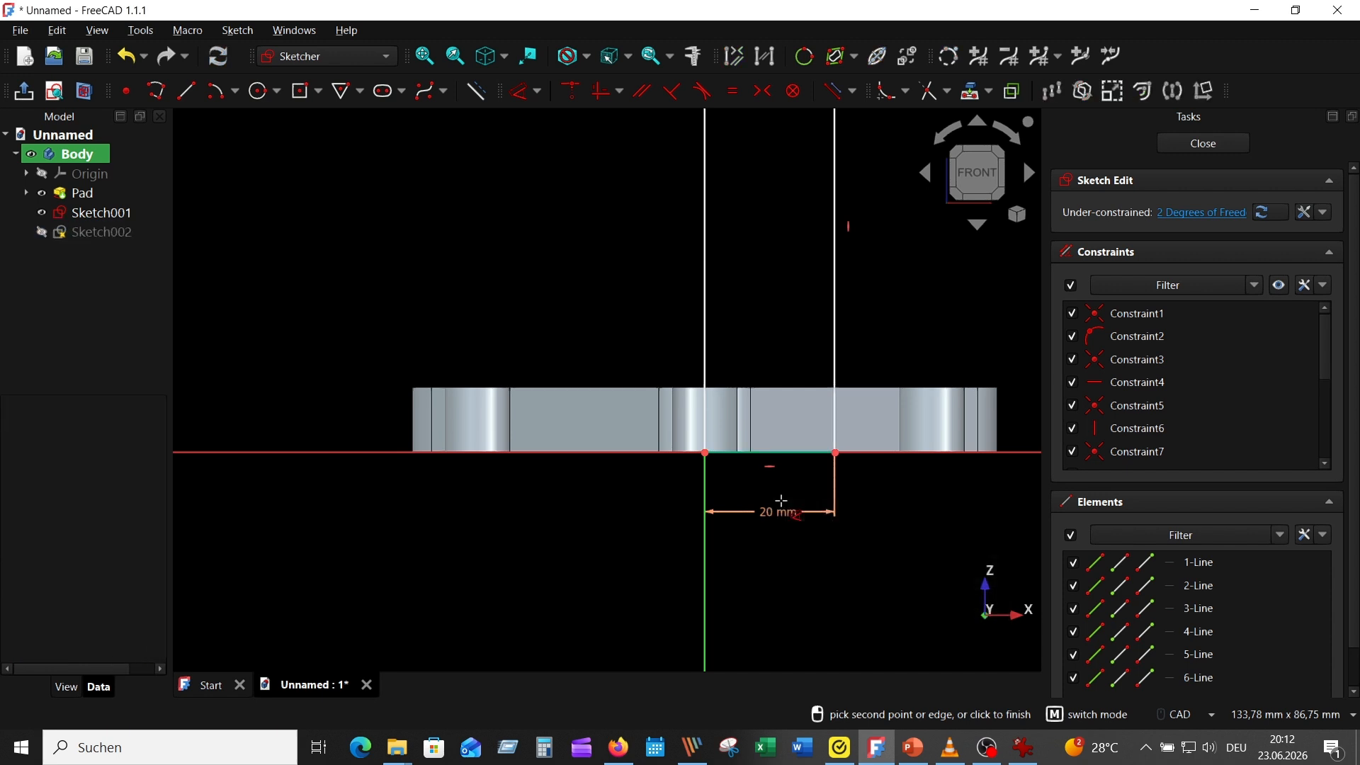
Dimension the outer vertical edge of the narrow upper section to 25 mm
{"action": "scroll", "coordinate": [656, 418], "scroll_direction": "down", "scroll_amount": 3}
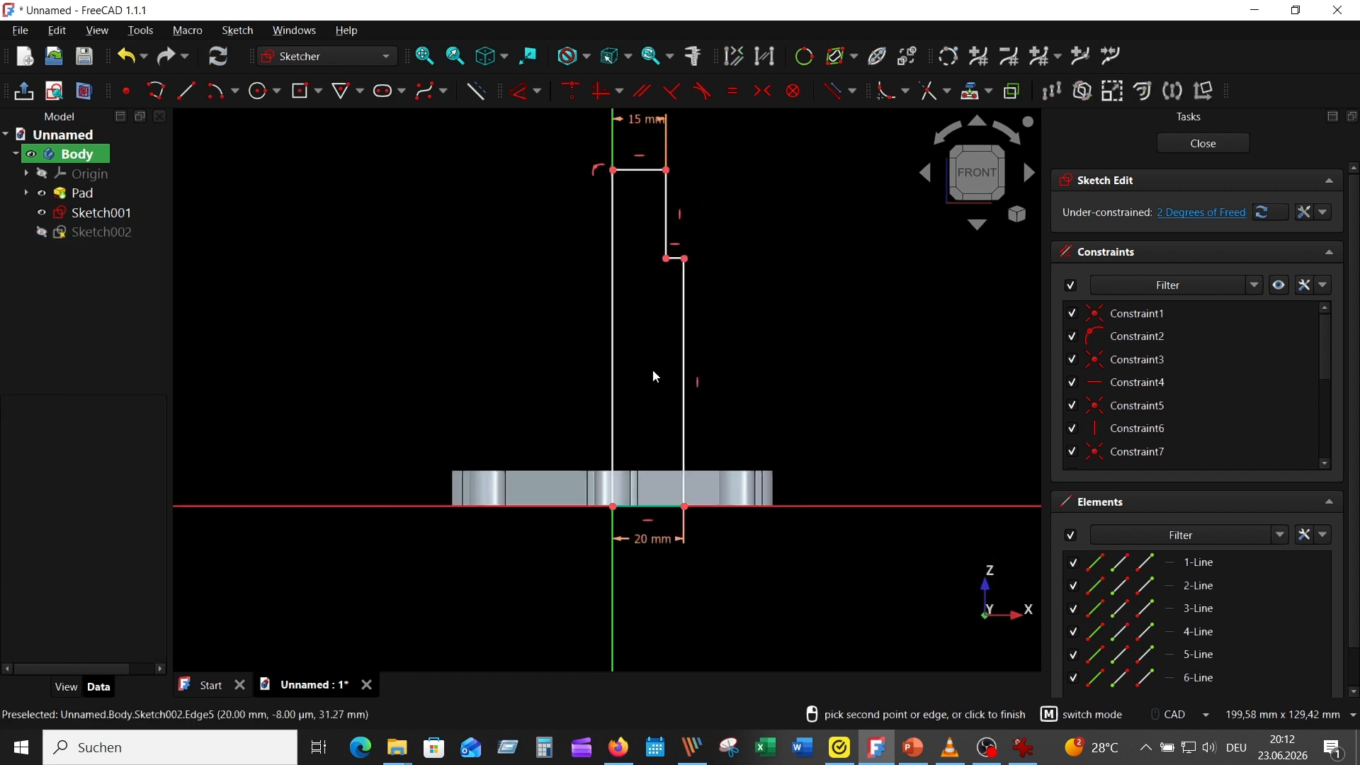
{"action": "left_click", "coordinate": [666, 213]}
{"action": "left_click", "coordinate": [751, 213]}
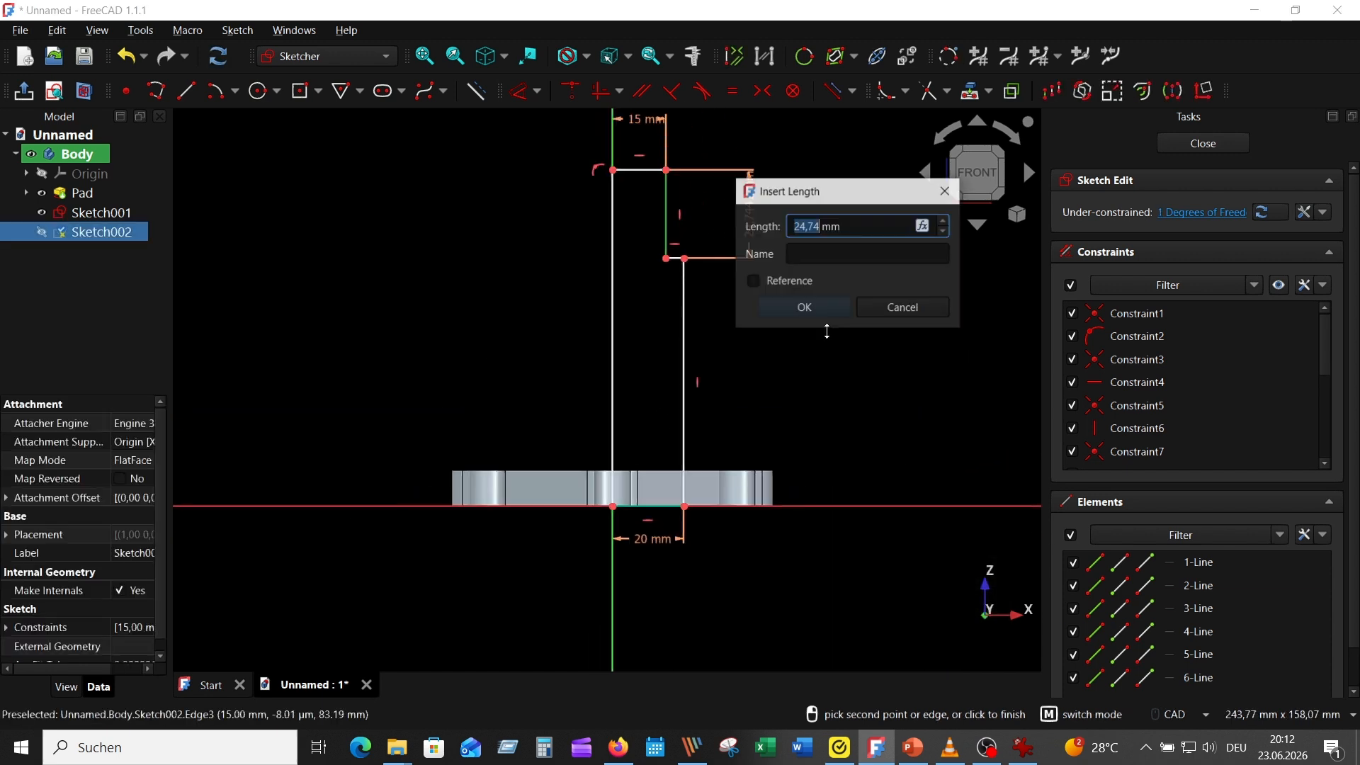
{"action": "type", "text": "25"}
{"action": "key", "text": "Return"}
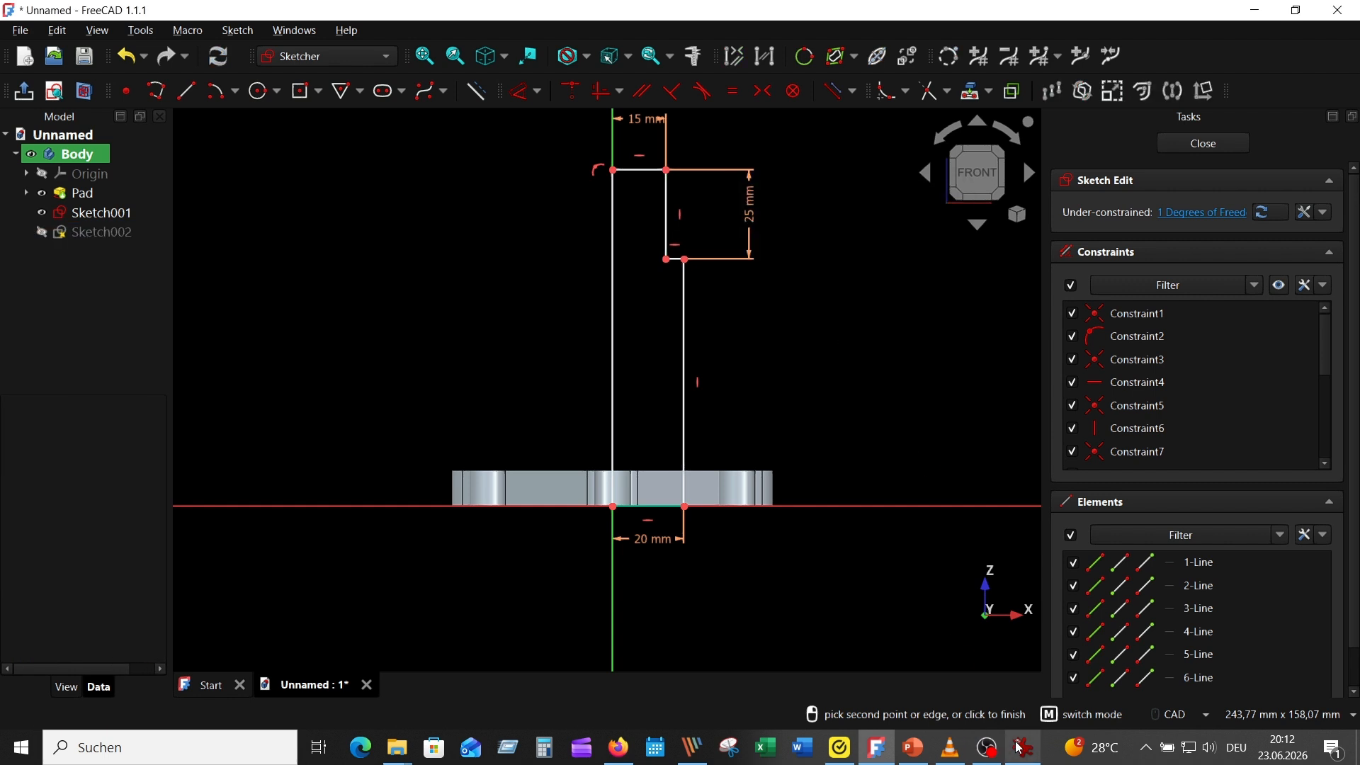
Following the reference drawing, dimension the profile's full-height edge on the vertical axis to 115 mm and close the sketch
{"action": "left_click", "coordinate": [1024, 747]}
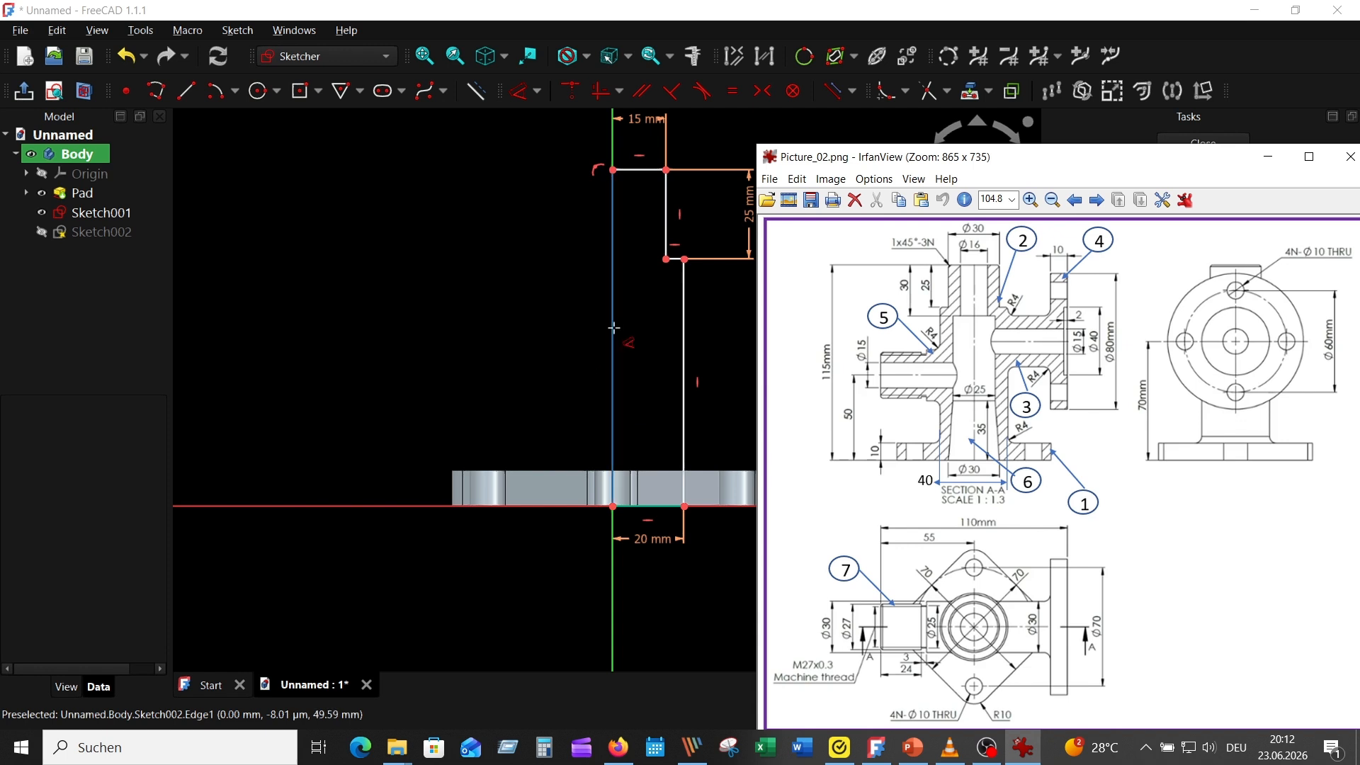
{"action": "left_click", "coordinate": [613, 411]}
{"action": "left_click", "coordinate": [546, 386]}
{"action": "type", "text": "115"}
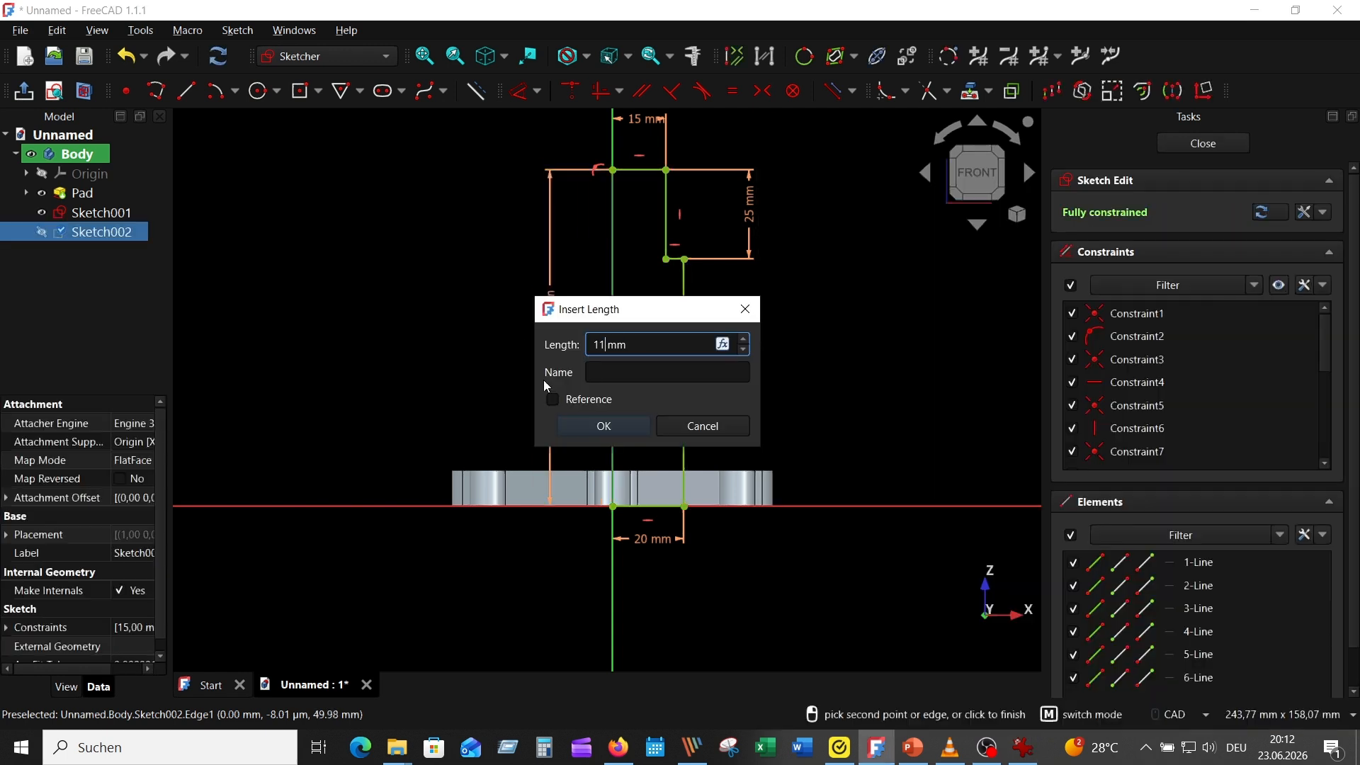
{"action": "key", "text": "Return"}
{"action": "scroll", "coordinate": [783, 278], "scroll_direction": "down", "scroll_amount": 4}
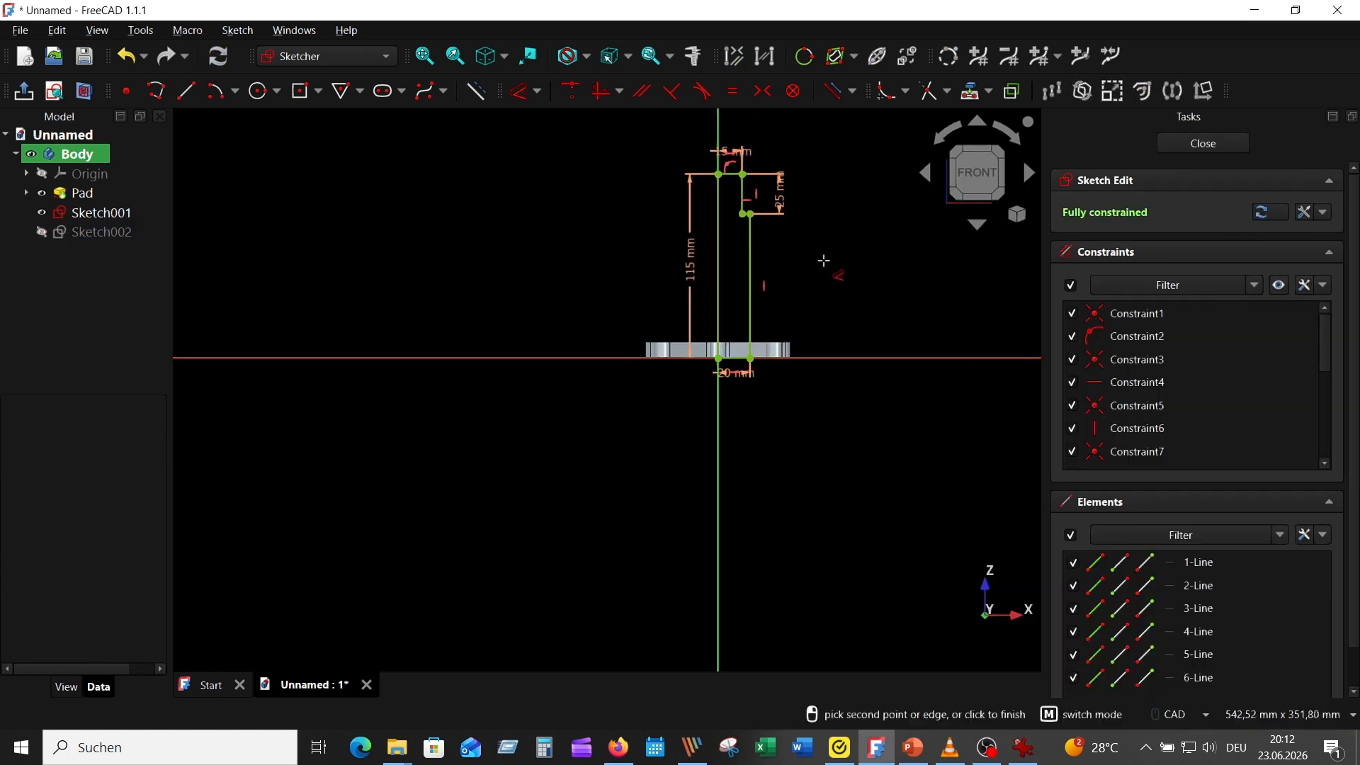
{"action": "scroll", "coordinate": [805, 313], "scroll_direction": "up", "scroll_amount": 2}
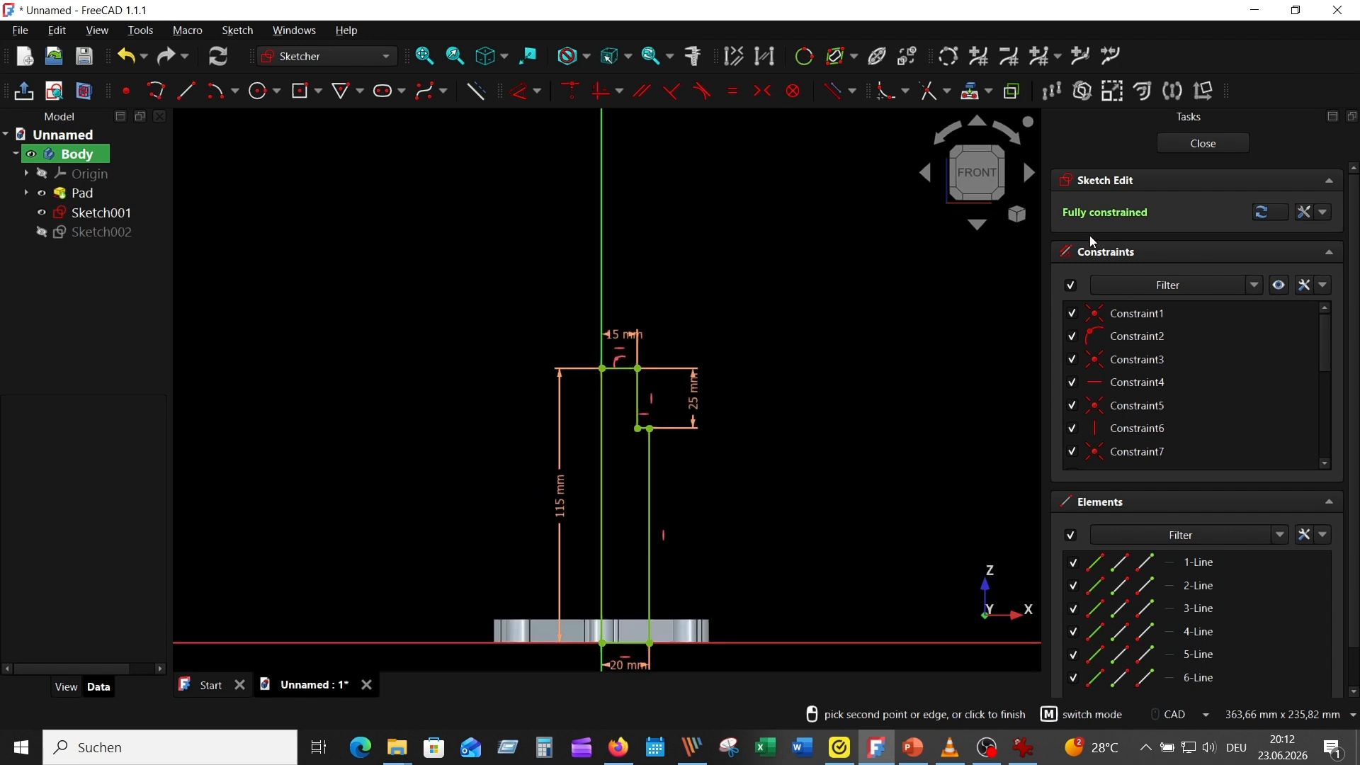
{"action": "left_click", "coordinate": [1203, 143]}
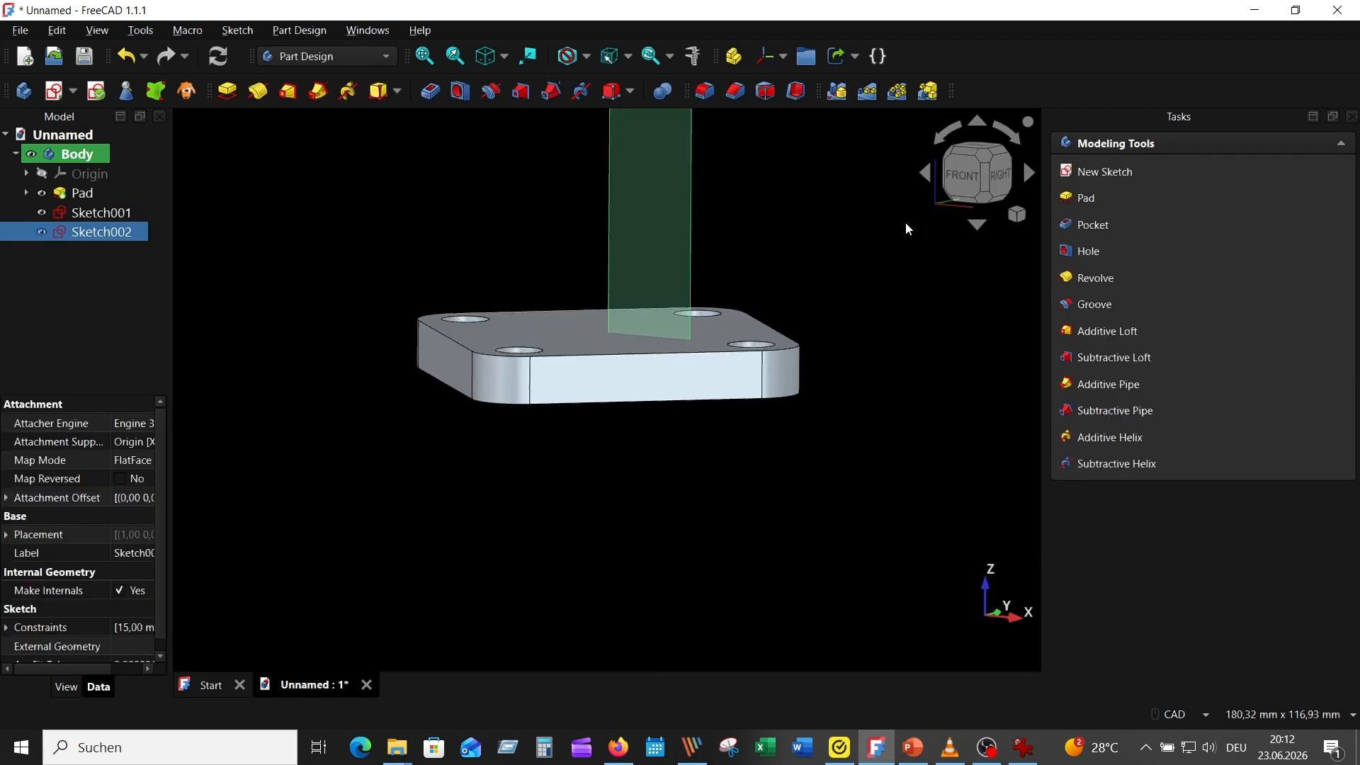
Revolve the stepped profile 360° around the vertical sketch axis to form the central column
{"action": "scroll", "coordinate": [872, 248], "scroll_direction": "down", "scroll_amount": 3}
{"action": "middle_click_drag", "start_coordinate": [872, 247], "coordinate": [733, 517]}
{"action": "scroll", "coordinate": [734, 503], "scroll_direction": "up", "scroll_amount": 1}
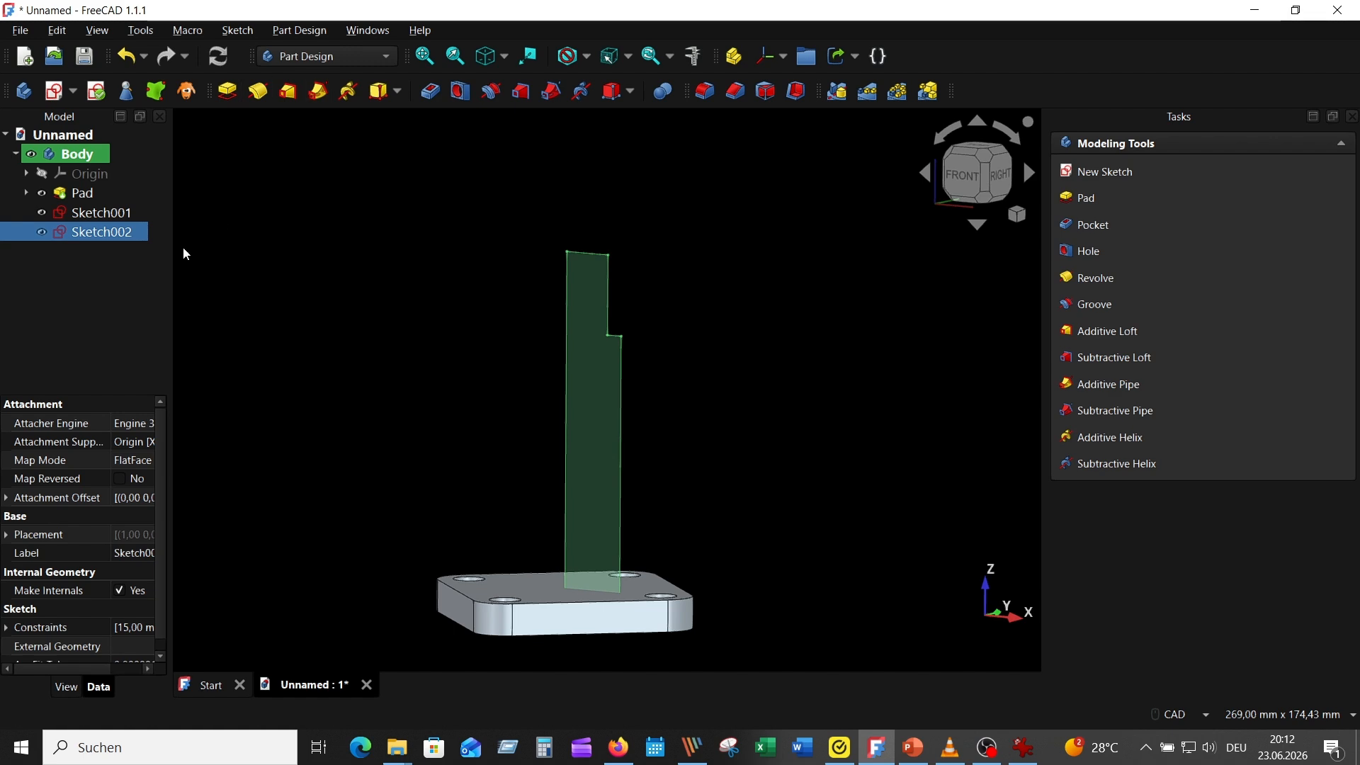
{"action": "left_click", "coordinate": [258, 90]}
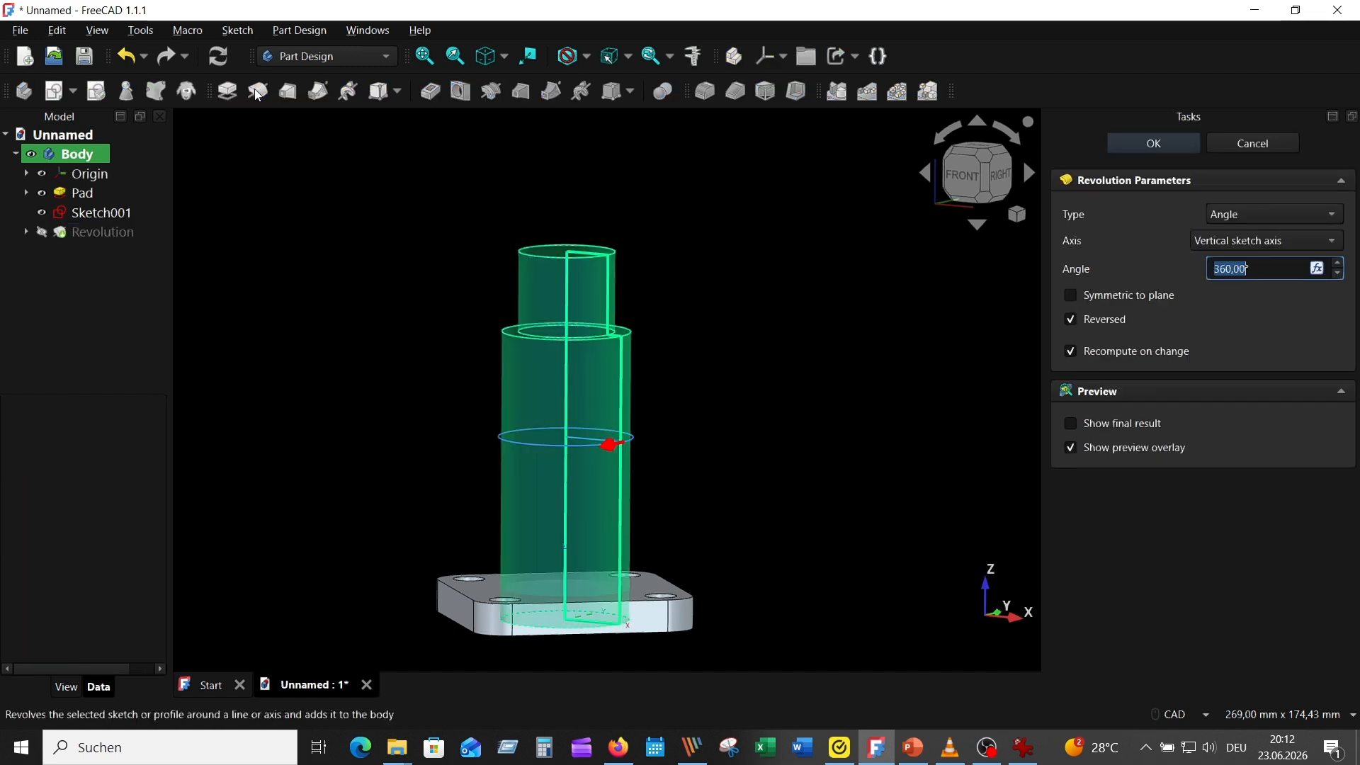
{"action": "left_click", "coordinate": [1153, 143]}
{"action": "scroll", "coordinate": [758, 406], "scroll_direction": "down", "scroll_amount": 3}
{"action": "scroll", "coordinate": [766, 397], "scroll_direction": "up", "scroll_amount": 2}
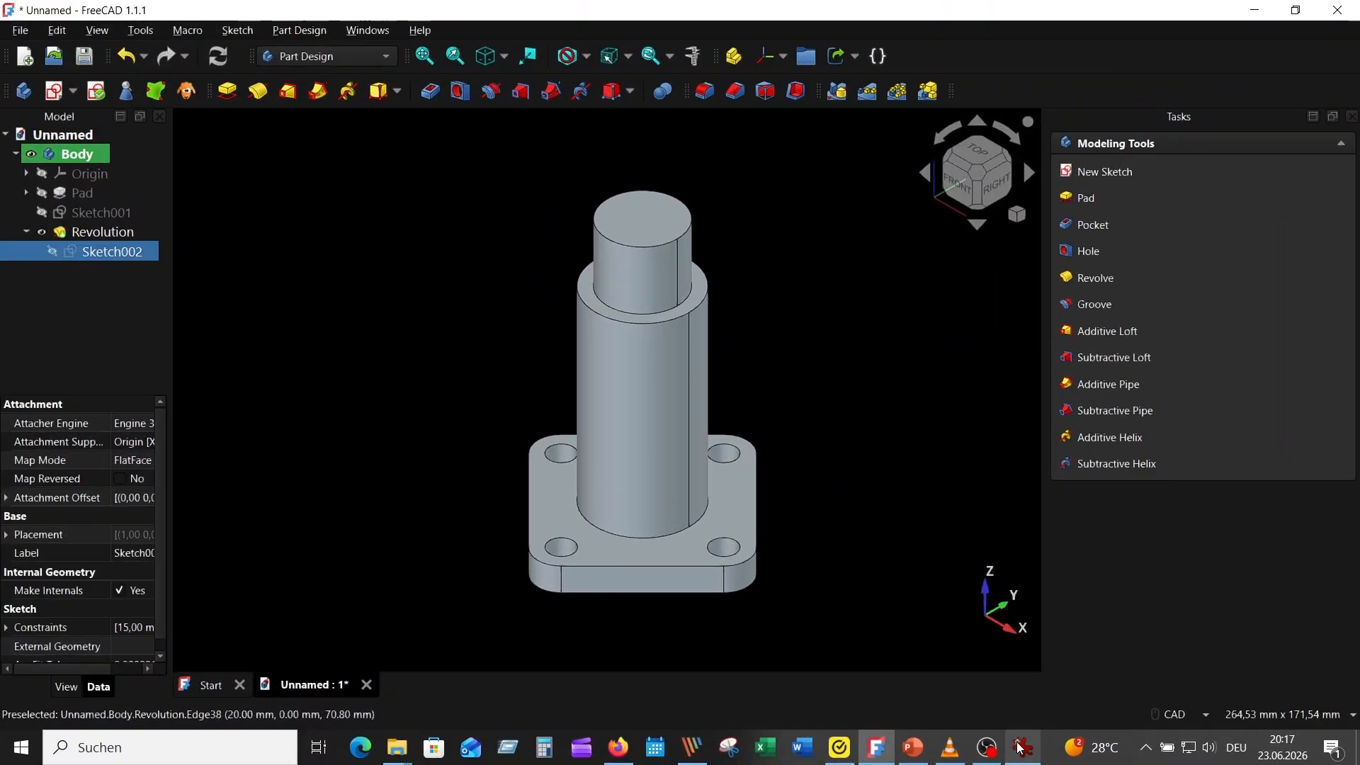
Consult the reference drawing for the side branch and start a new sketch on the YZ plane
{"action": "left_click", "coordinate": [1018, 747]}
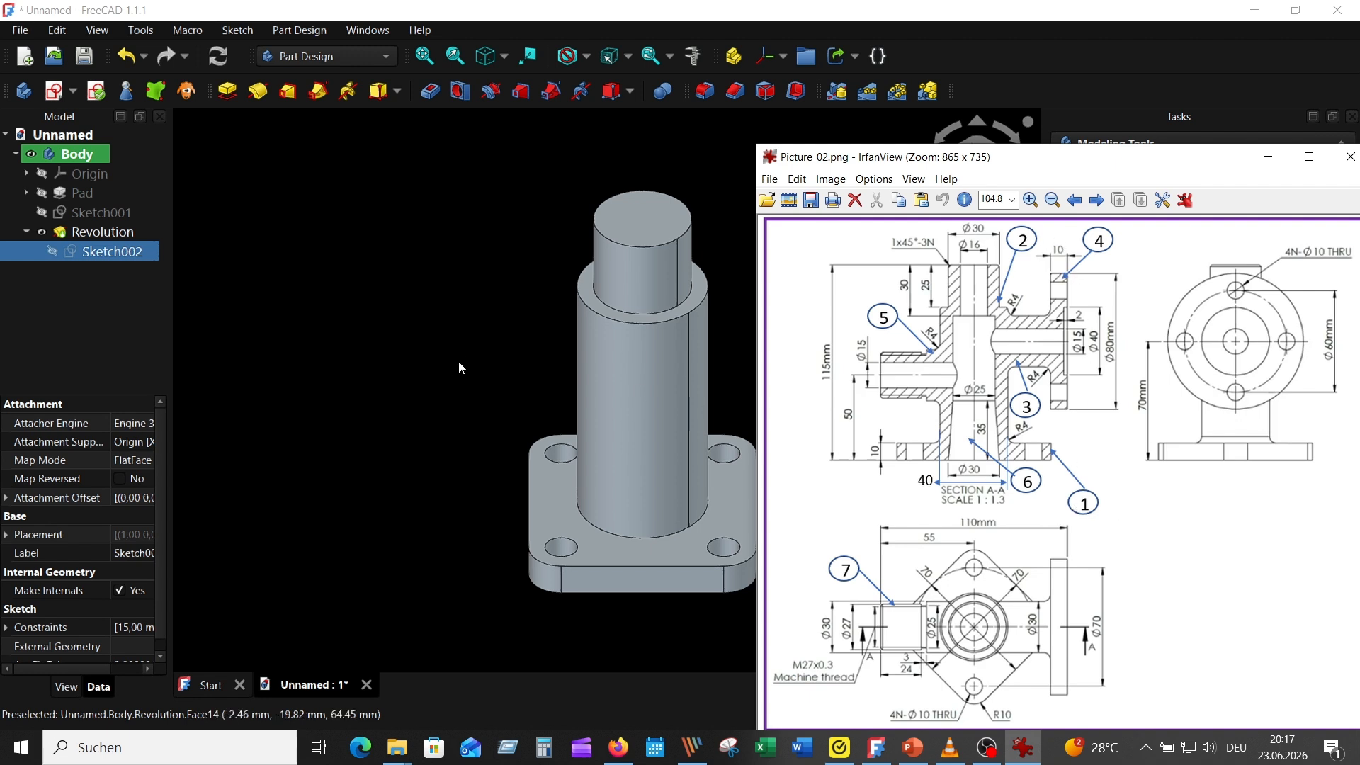
{"action": "left_click", "coordinate": [447, 312]}
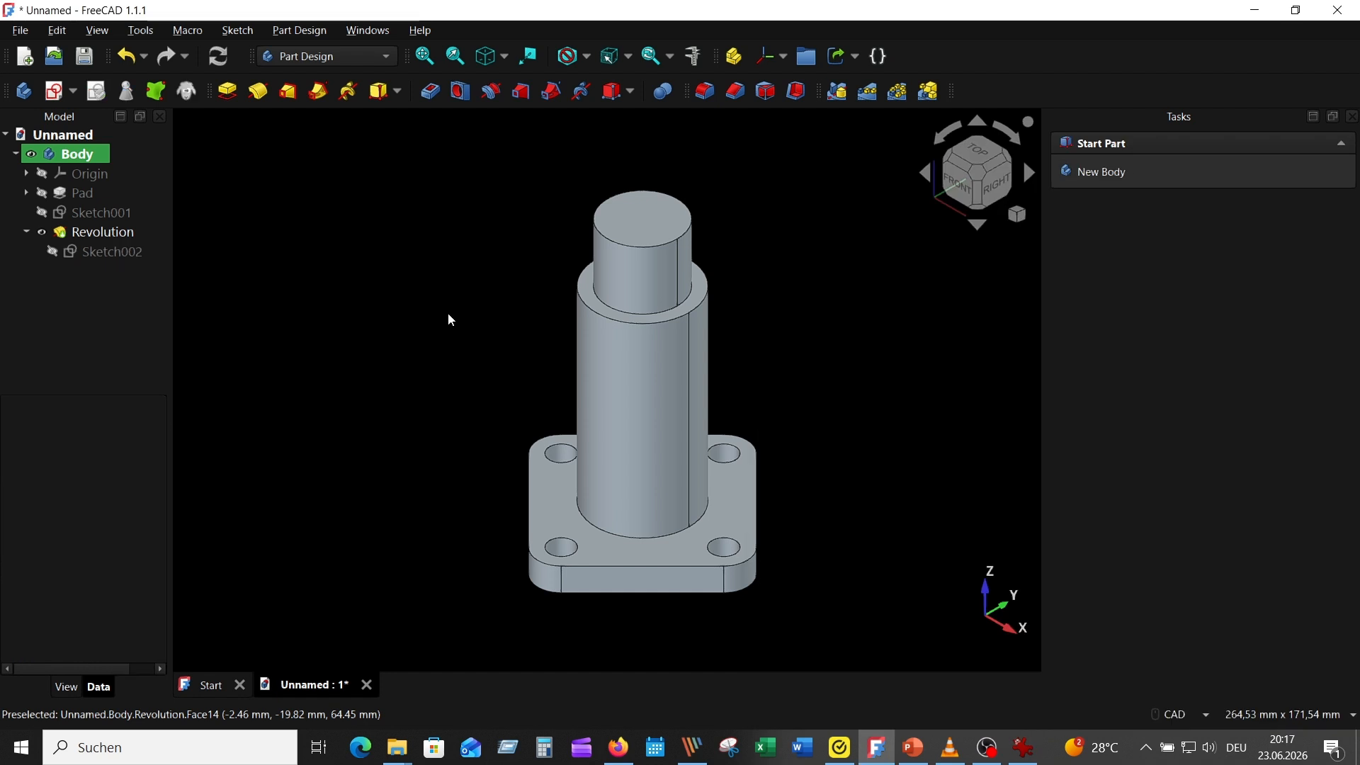
{"action": "left_click", "coordinate": [54, 90]}
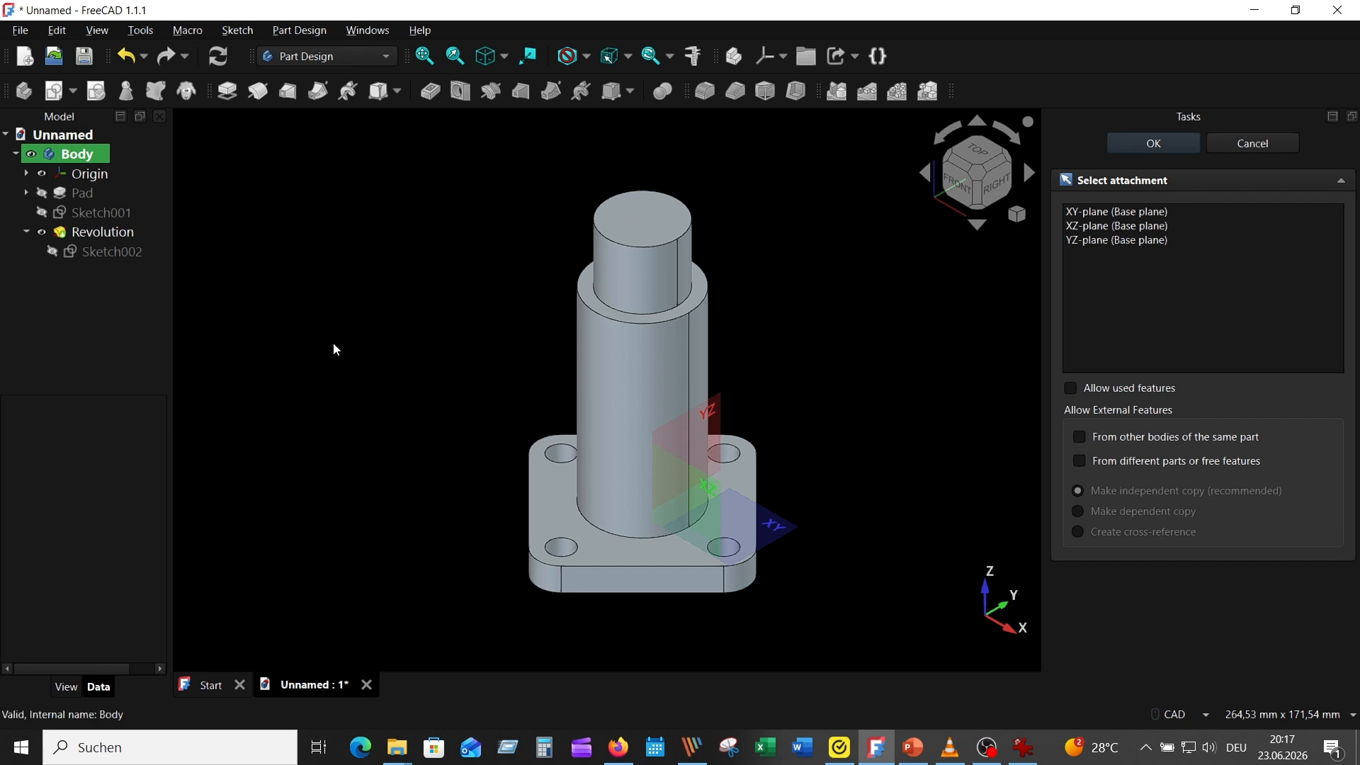
{"action": "left_click", "coordinate": [648, 320]}
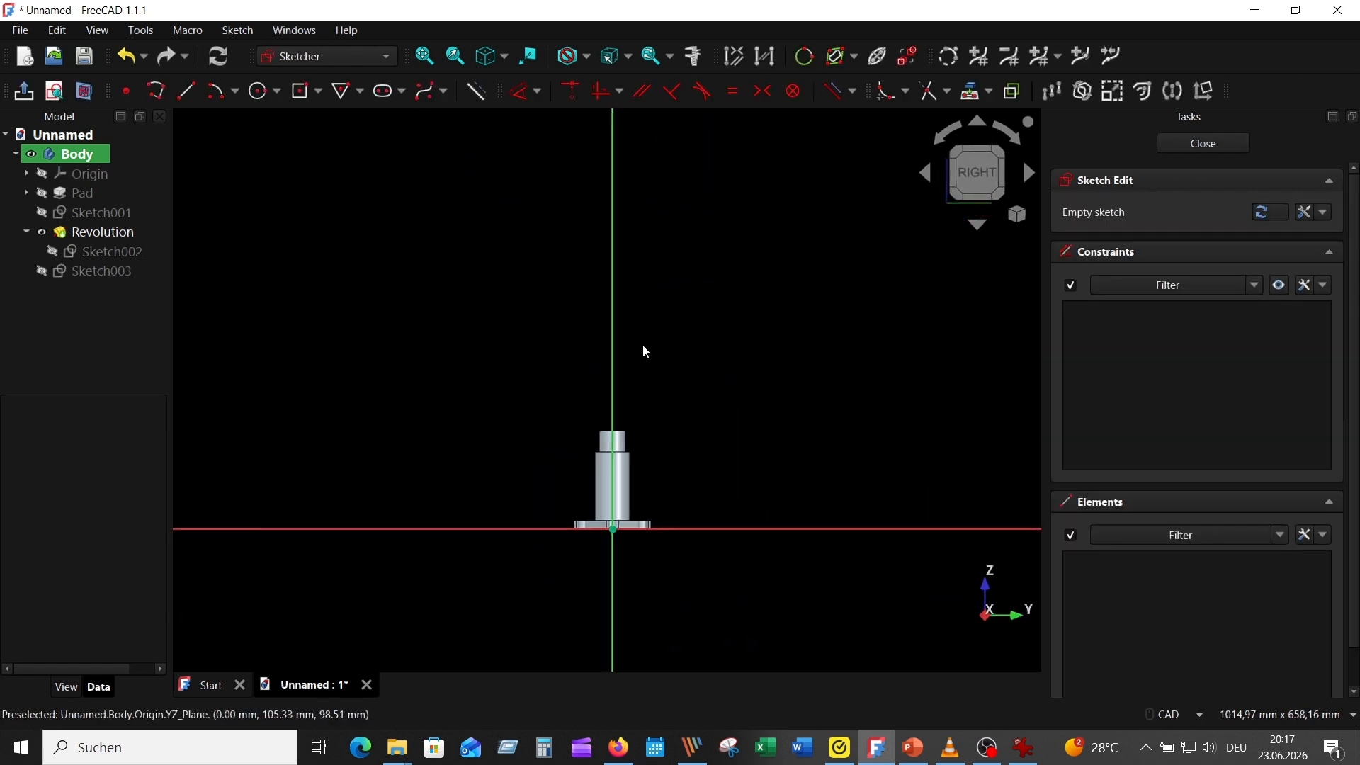
Sketch a circle of radius 15 mm centred on the vertical axis, over the column's wide section
{"action": "scroll", "coordinate": [685, 436], "scroll_direction": "up", "scroll_amount": 5}
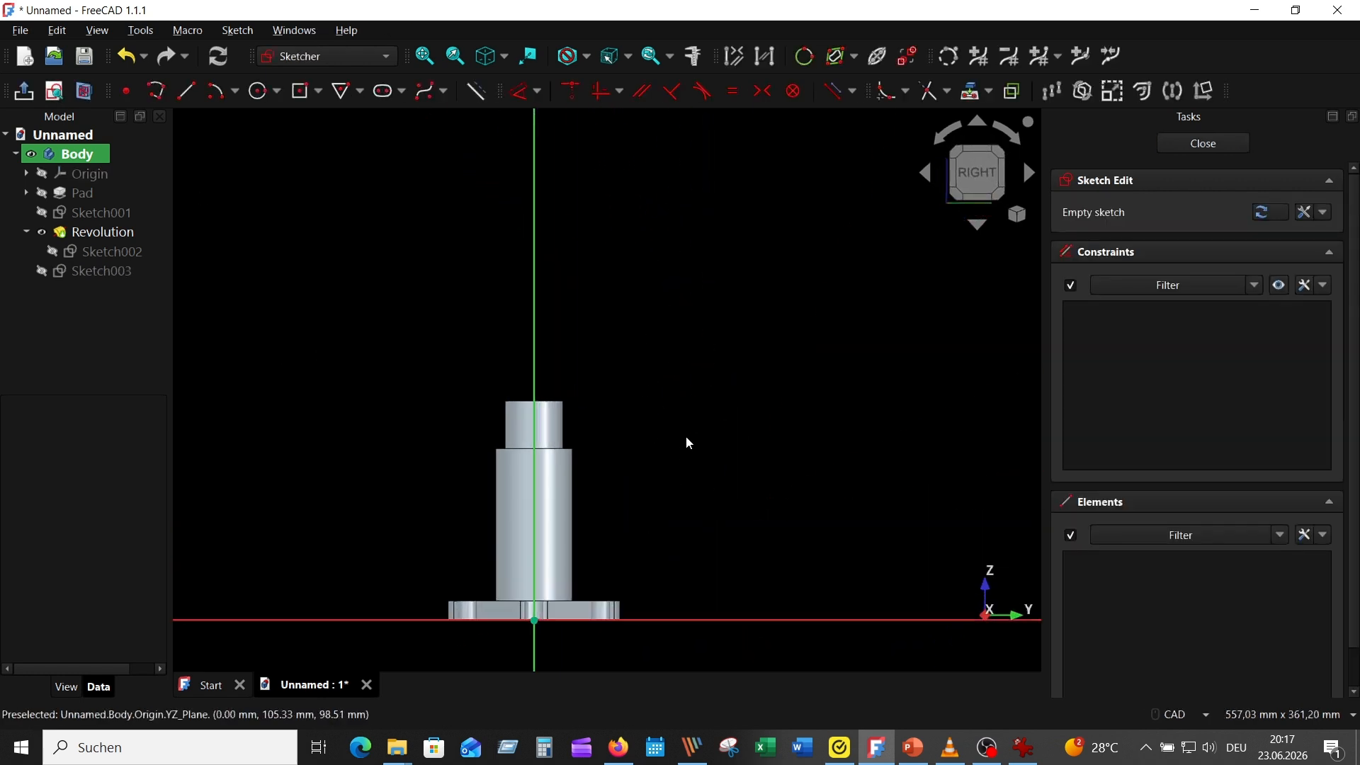
{"action": "left_click", "coordinate": [259, 91]}
{"action": "left_click", "coordinate": [592, 323]}
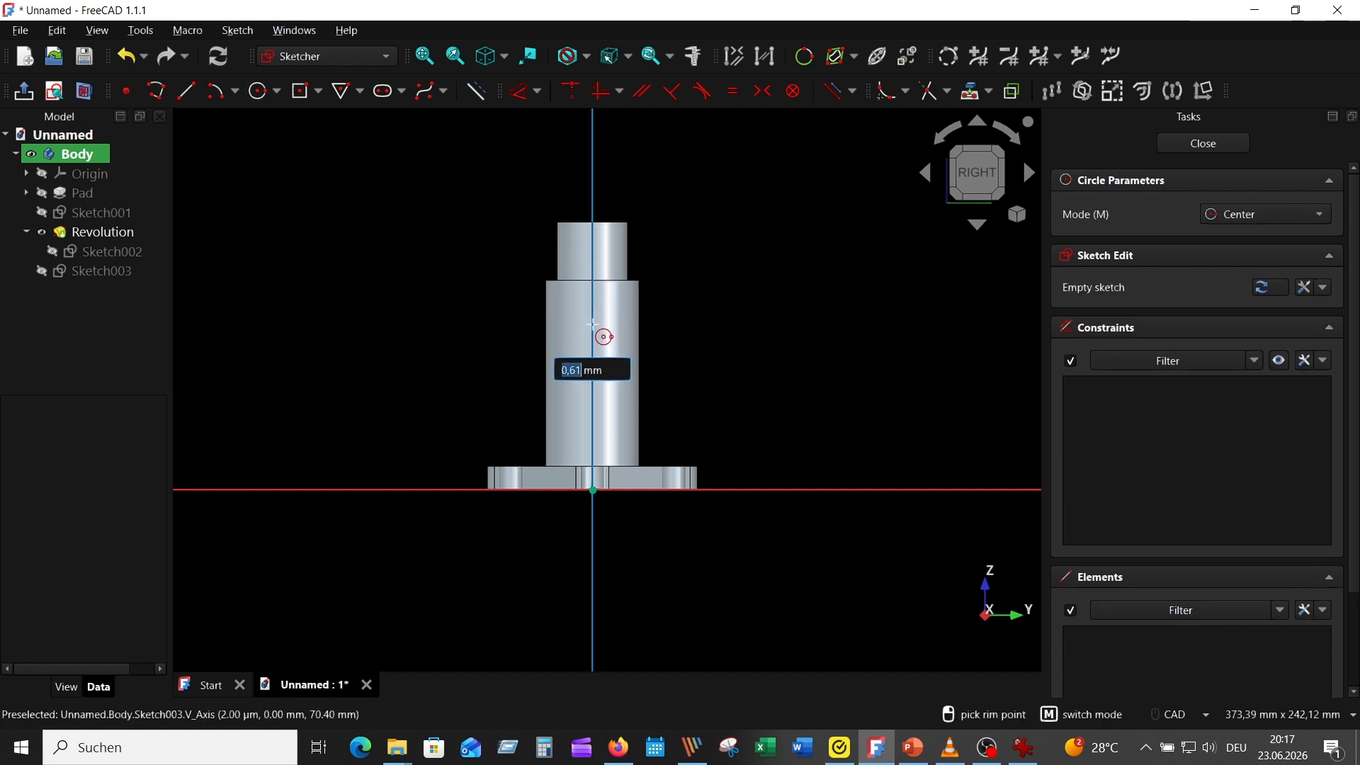
{"action": "type", "text": "15"}
{"action": "key", "text": "Return"}
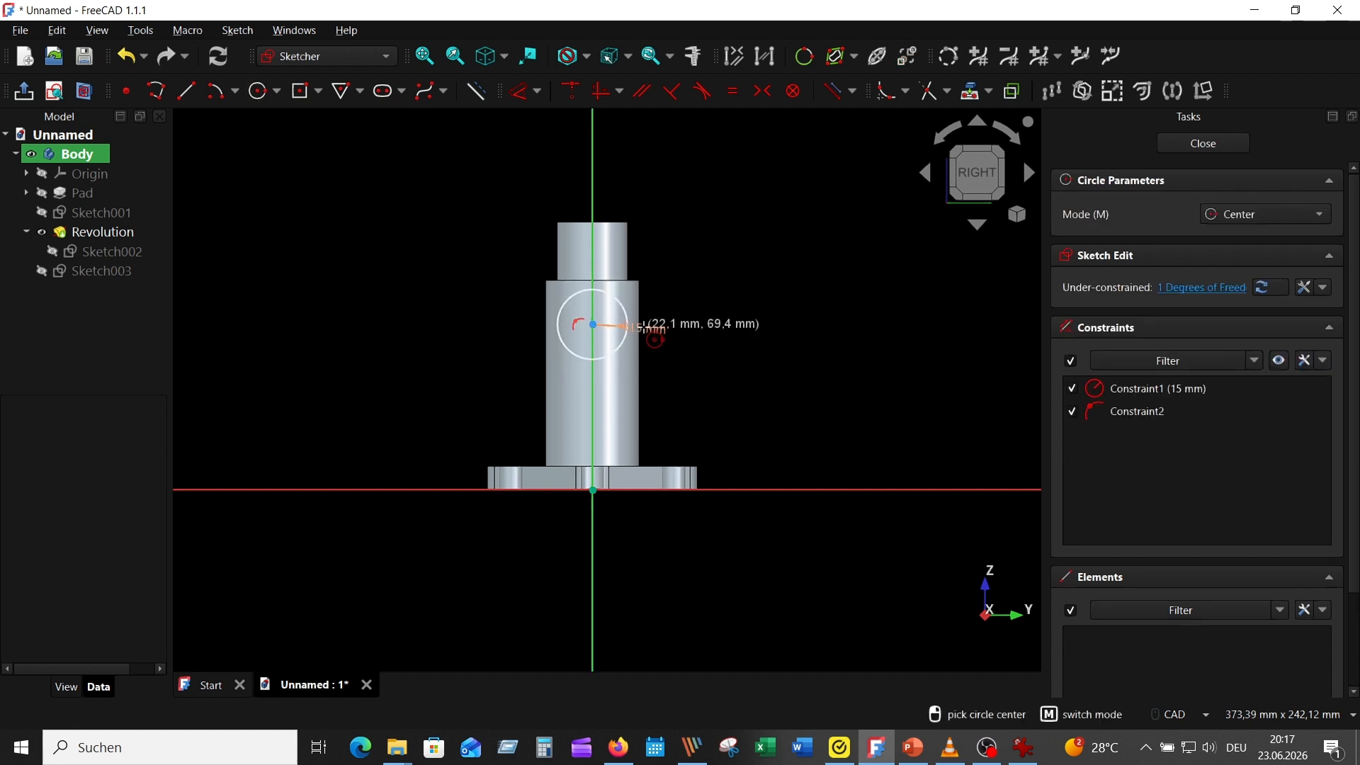
{"action": "key", "text": "Escape"}
{"action": "left_click_drag", "start_coordinate": [652, 328], "coordinate": [704, 324]}
Following the reference drawing, dimension the circle's centre 70 mm above the horizontal axis and close the sketch
{"action": "left_click", "coordinate": [1023, 747]}
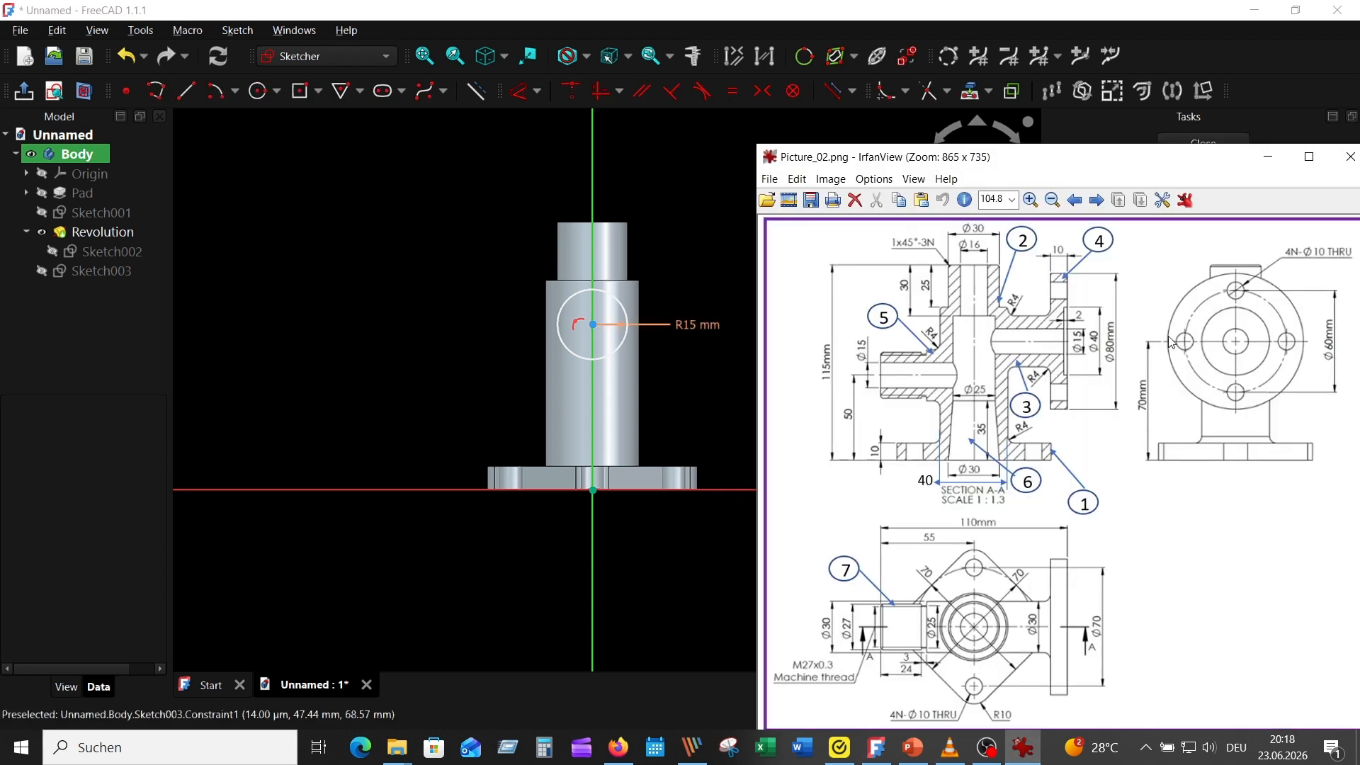
{"action": "left_click", "coordinate": [593, 327]}
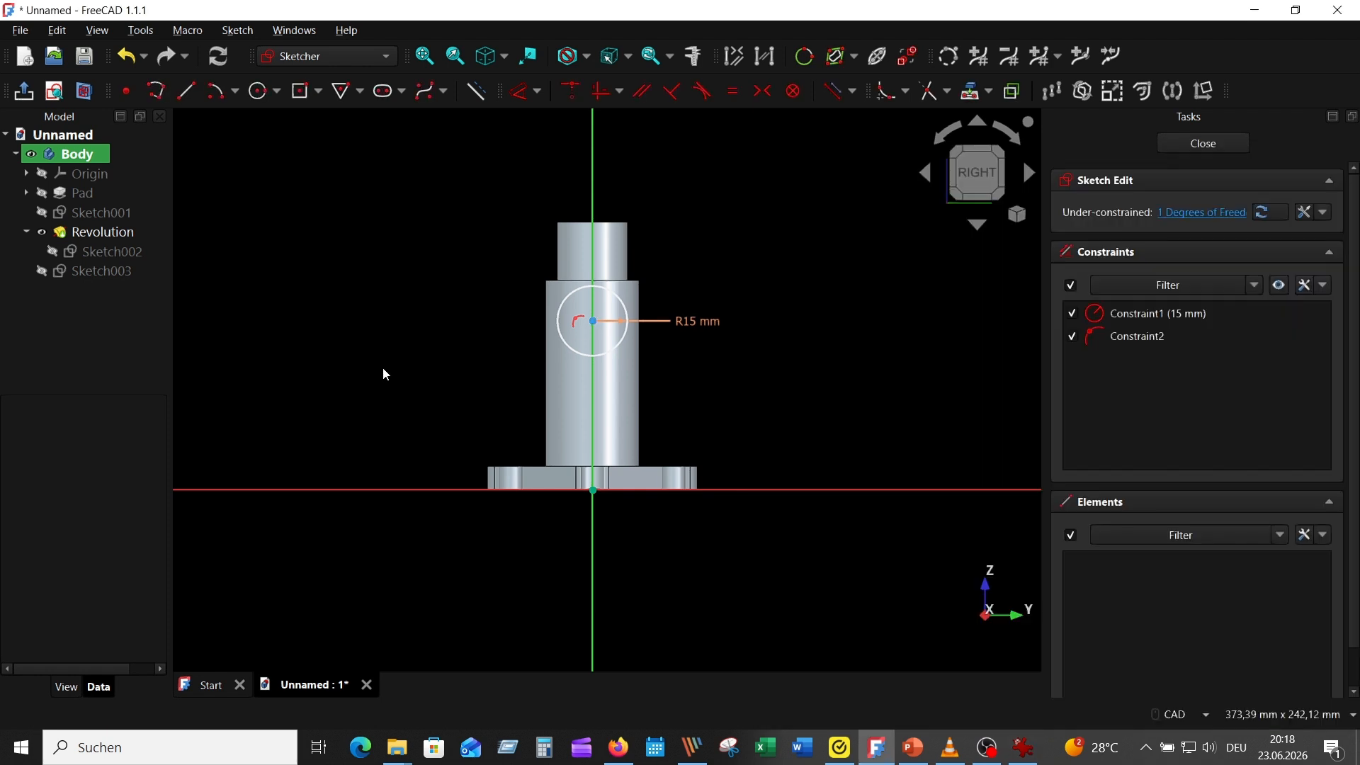
{"action": "left_click", "coordinate": [593, 321]}
{"action": "left_click", "coordinate": [422, 490]}
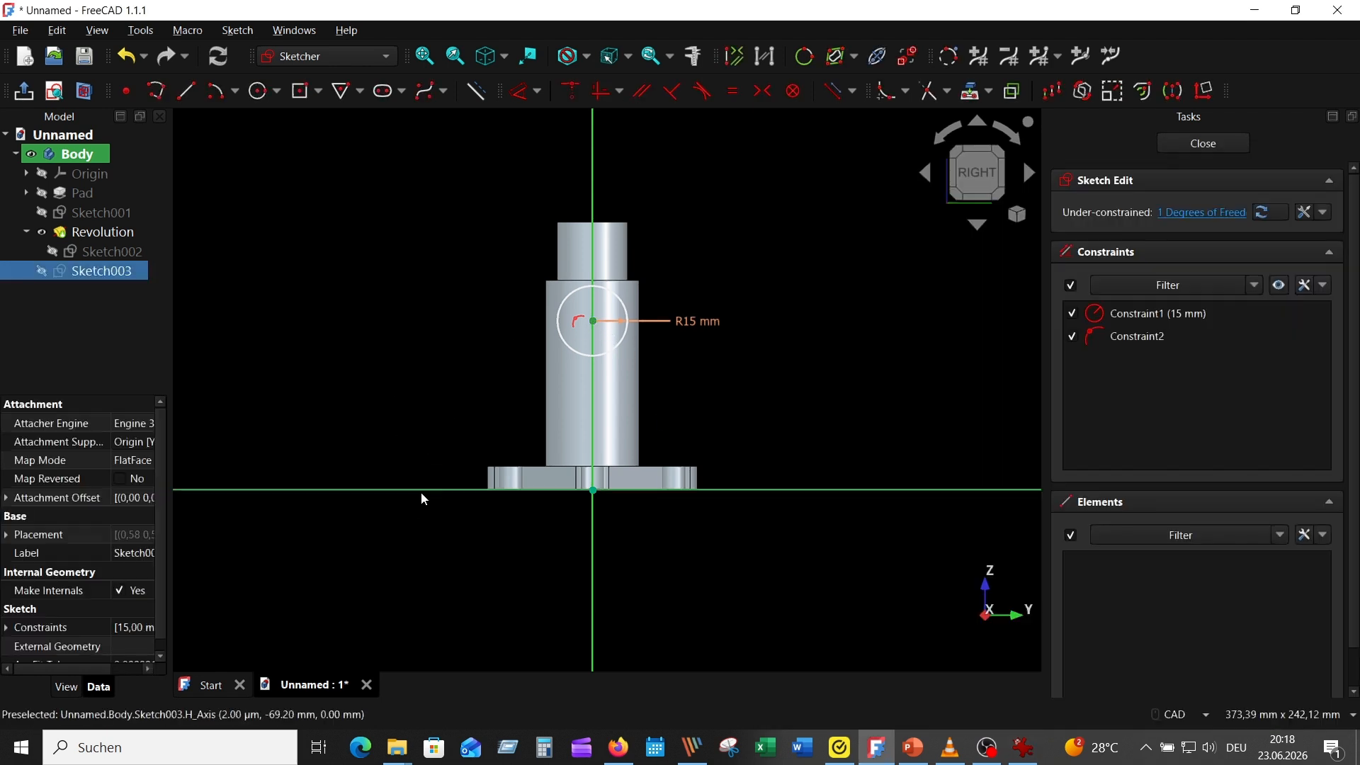
{"action": "left_click", "coordinate": [518, 90]}
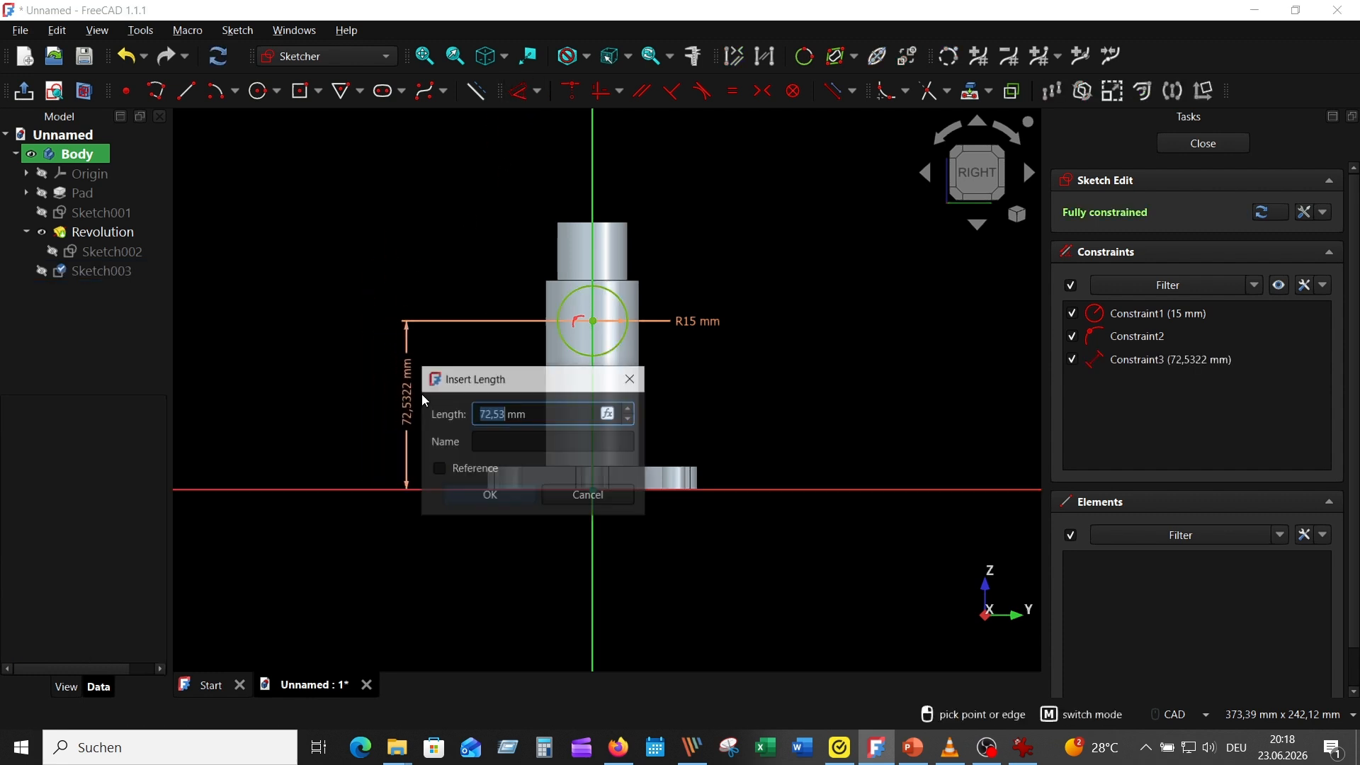
{"action": "type", "text": "70"}
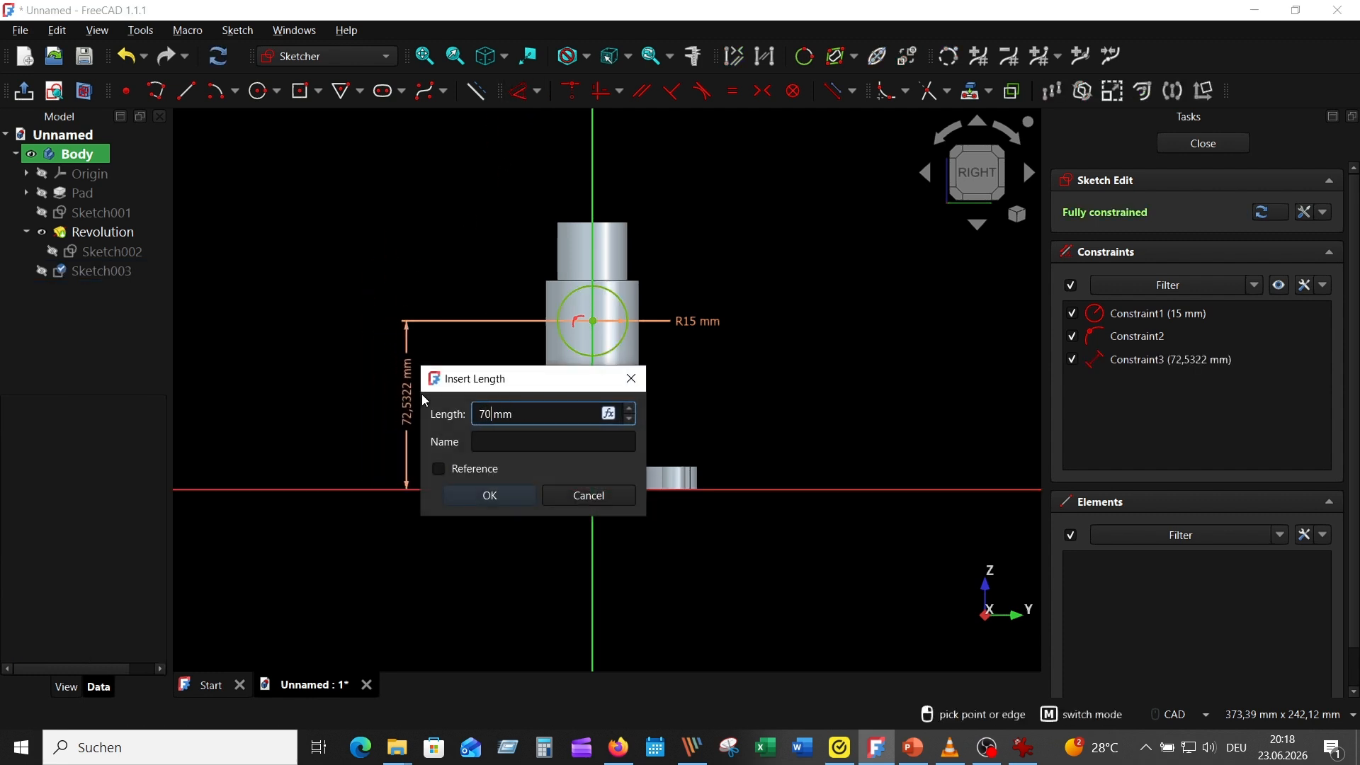
{"action": "key", "text": "Return"}
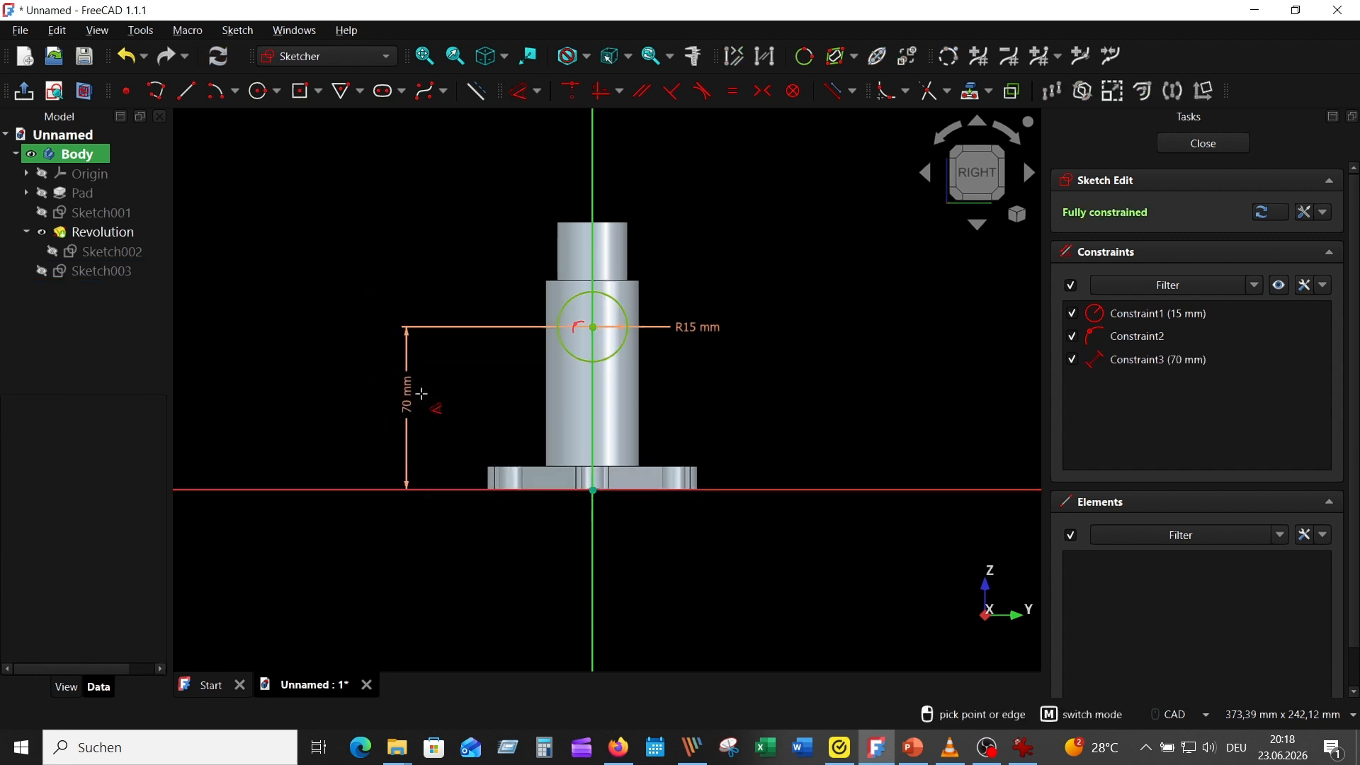
{"action": "left_click", "coordinate": [1201, 143]}
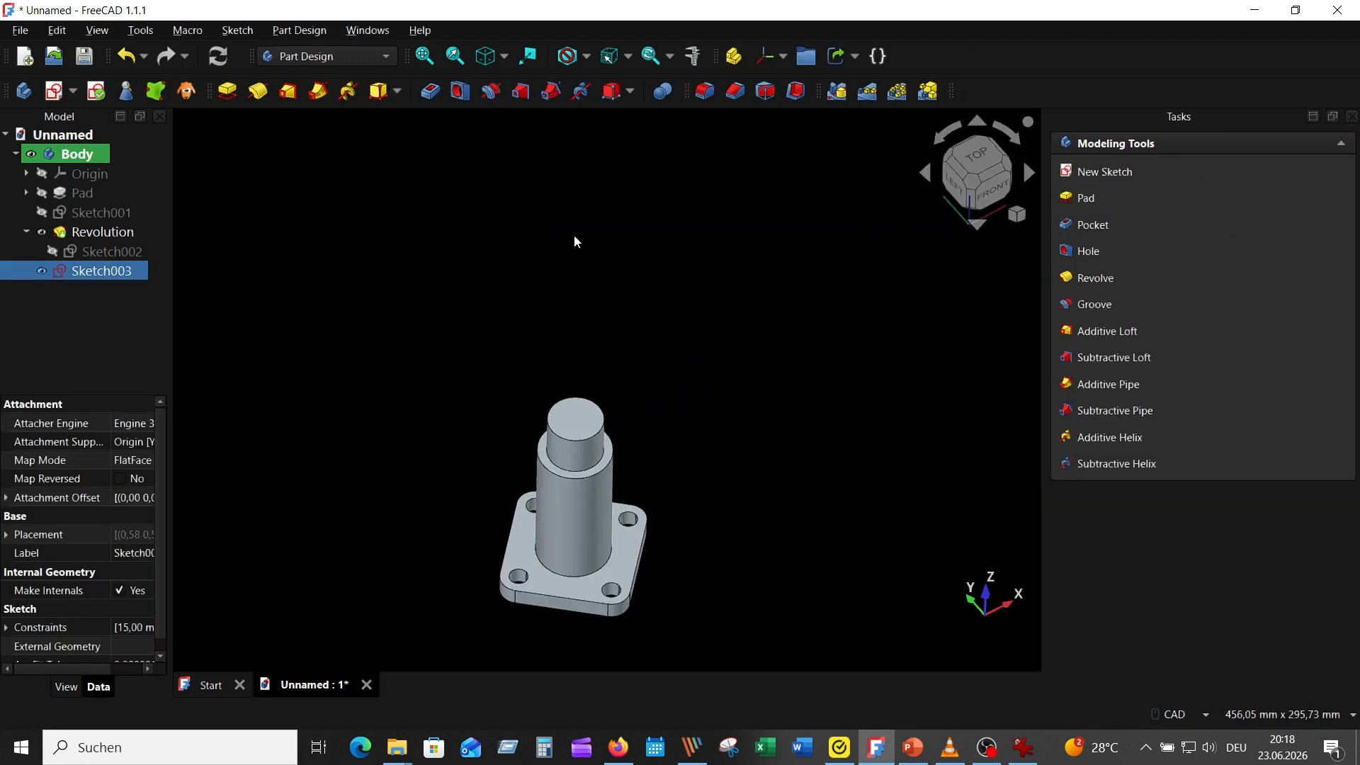
Pad the circle 45 mm one-sided along the sketch normal to form the side branch
{"action": "left_click", "coordinate": [226, 91]}
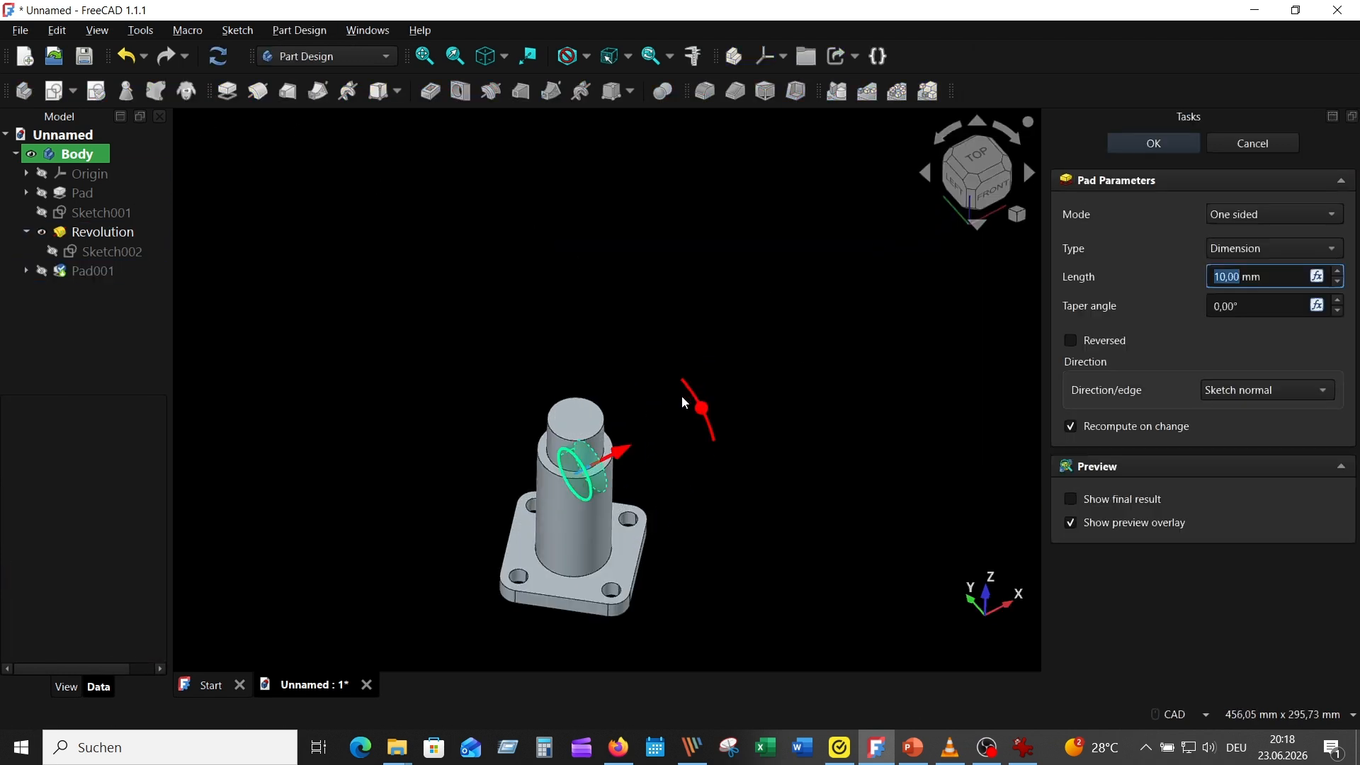
{"action": "left_click", "coordinate": [487, 56]}
{"action": "middle_click_drag", "start_coordinate": [819, 342], "coordinate": [745, 146]}
{"action": "scroll", "coordinate": [745, 140], "scroll_direction": "up", "scroll_amount": 1}
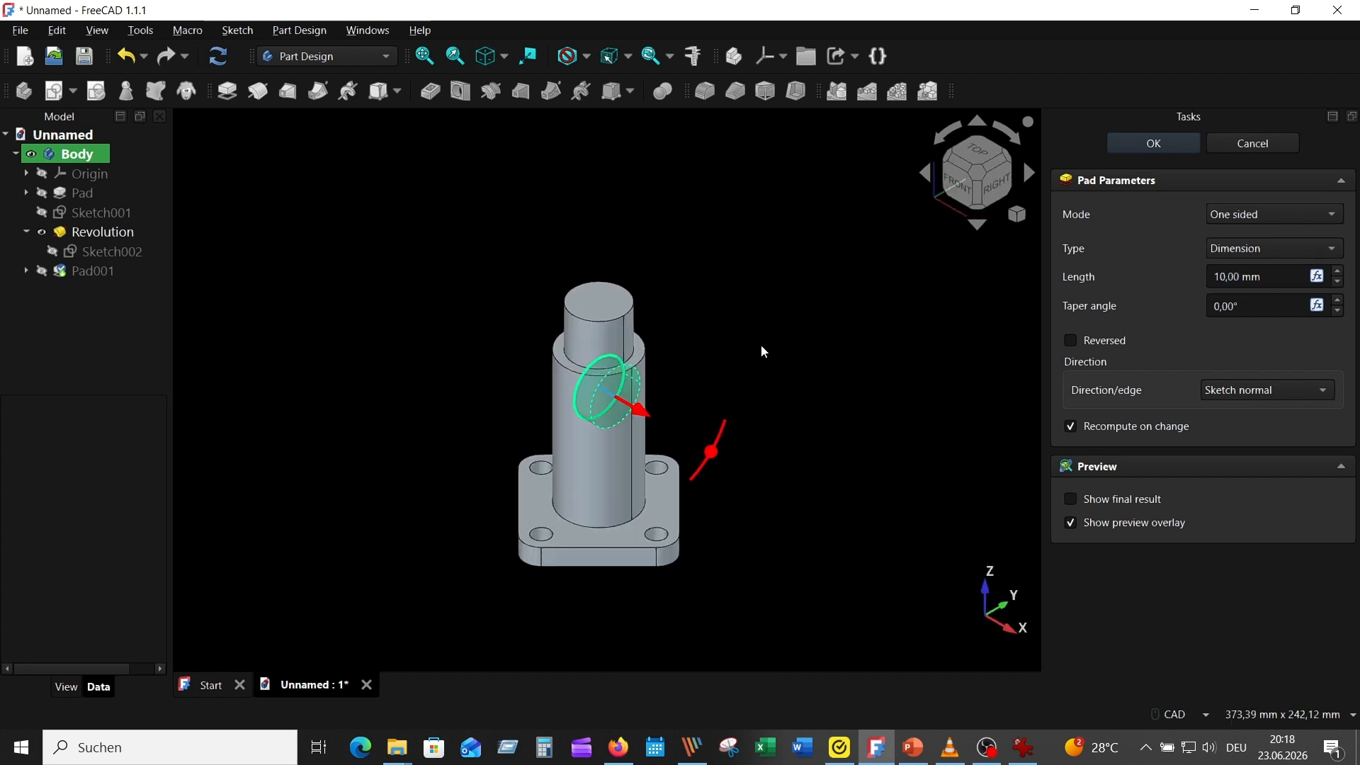
{"action": "scroll", "coordinate": [760, 344], "scroll_direction": "up", "scroll_amount": 1}
{"action": "middle_click_drag", "start_coordinate": [817, 291], "coordinate": [805, 190]}
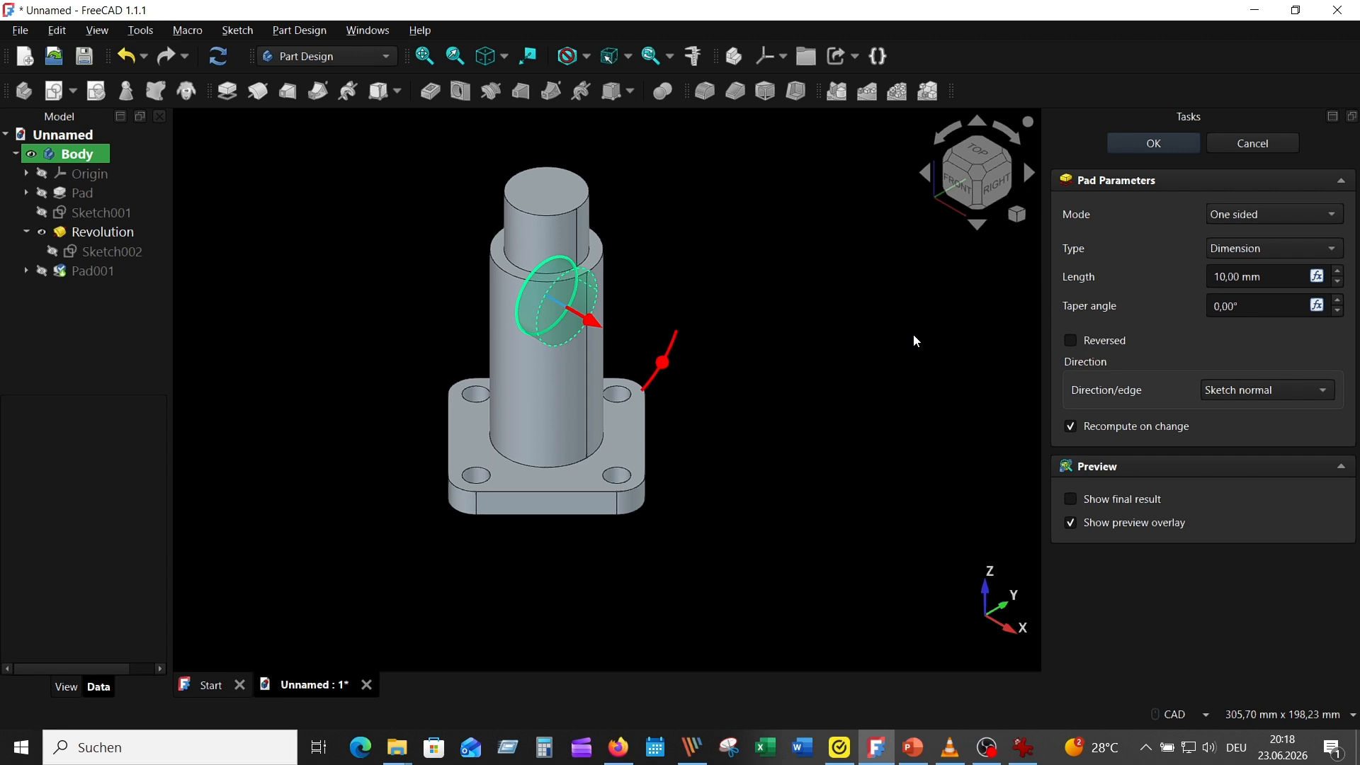
{"action": "left_click_drag", "start_coordinate": [1265, 277], "coordinate": [1135, 252]}
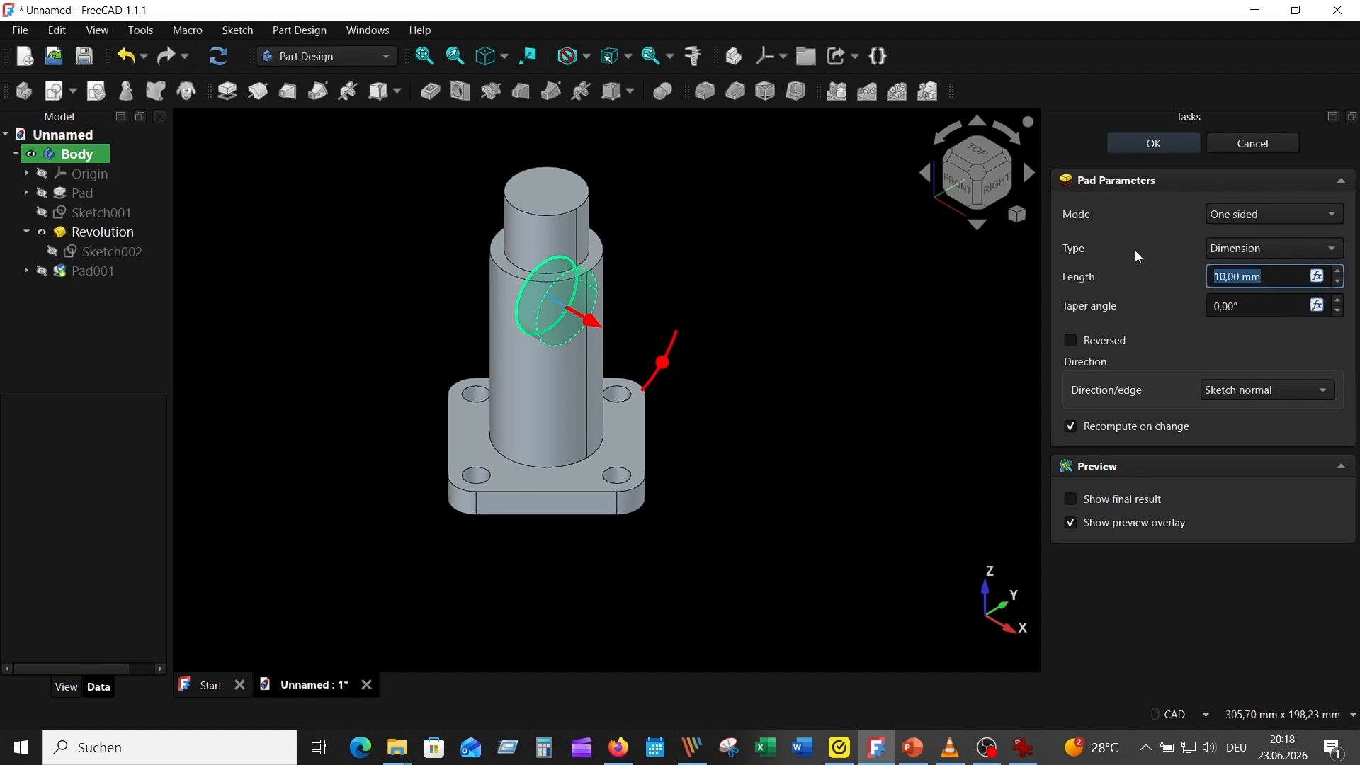
{"action": "type", "text": "40"}
{"action": "key", "text": "Return"}
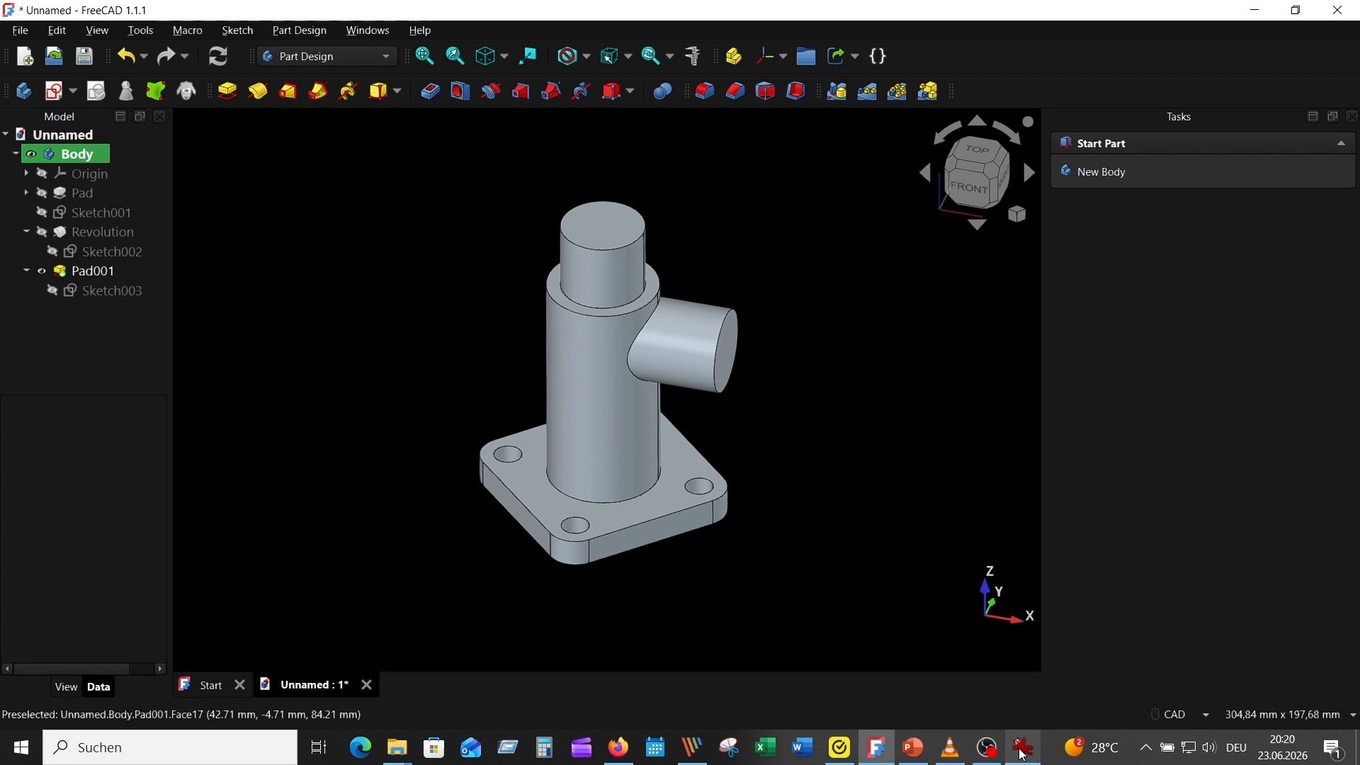
Consult the reference drawing, start a sketch on the side branch's end face and project its circular edge as external geometry
{"action": "left_click", "coordinate": [1023, 747]}
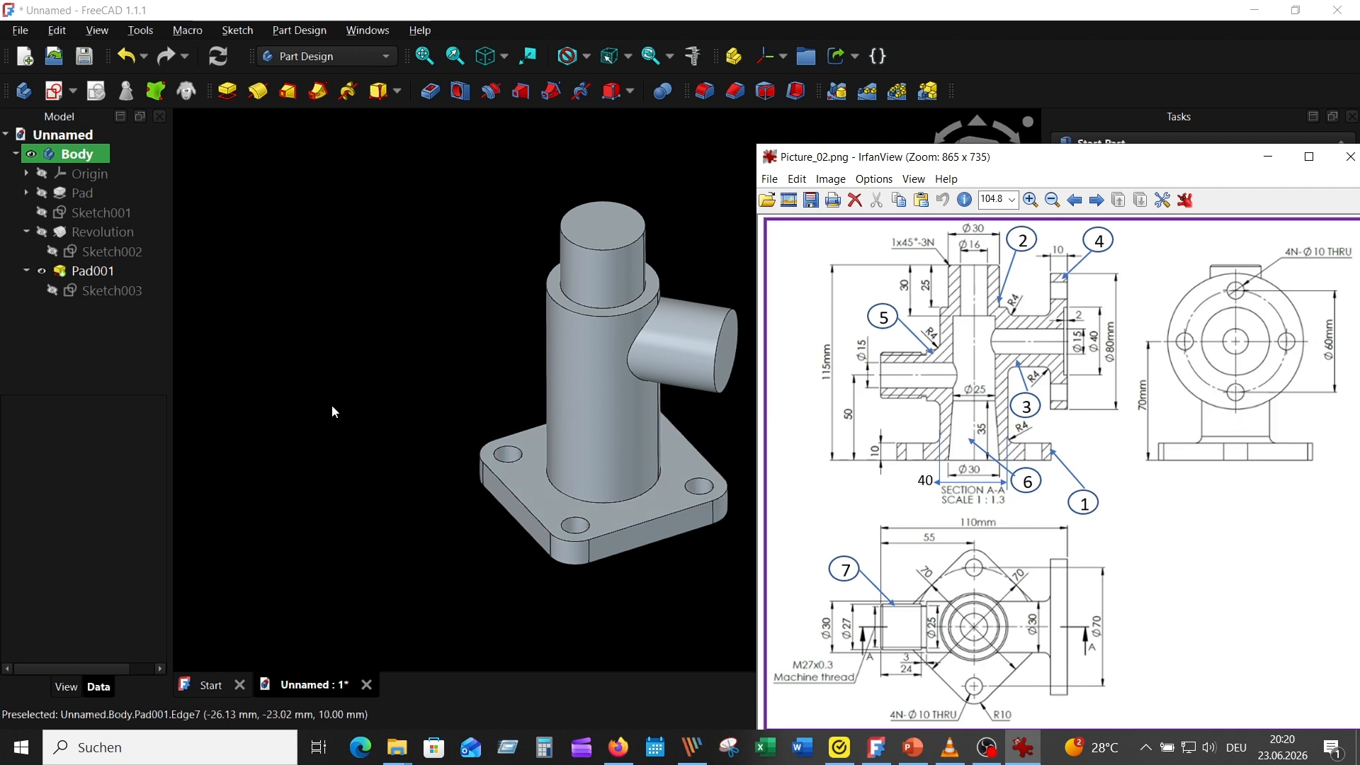
{"action": "middle_click_drag", "start_coordinate": [388, 369], "coordinate": [344, 366]}
{"action": "left_click", "coordinate": [684, 343]}
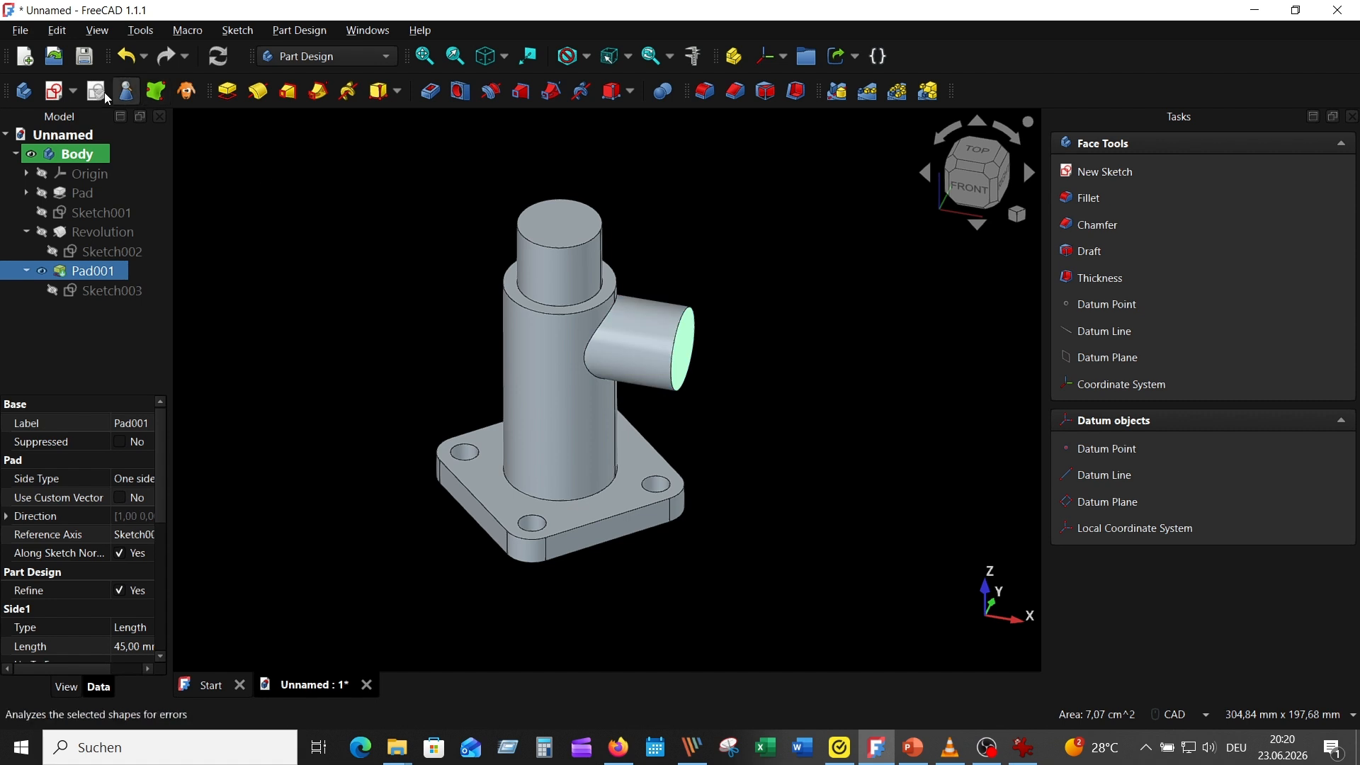
{"action": "left_click", "coordinate": [54, 90]}
{"action": "scroll", "coordinate": [751, 403], "scroll_direction": "up", "scroll_amount": 5}
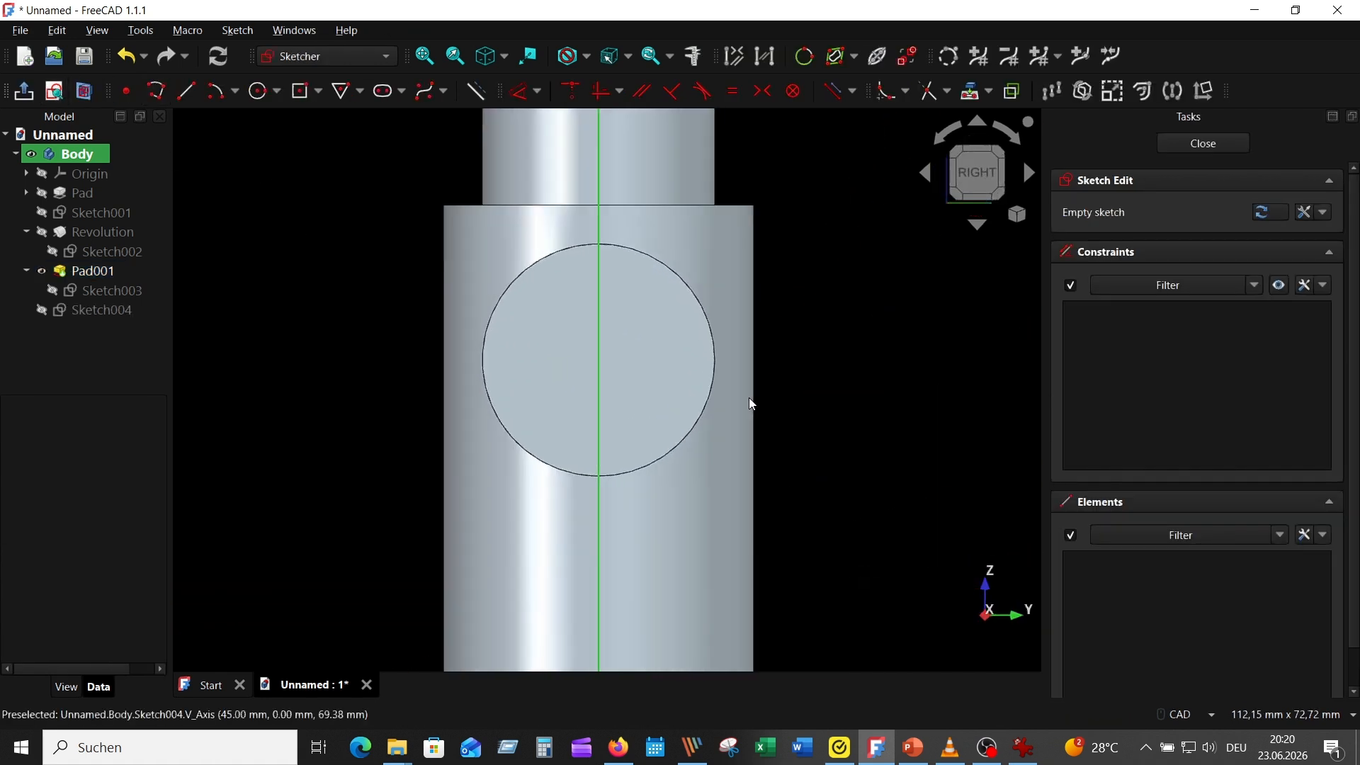
{"action": "left_click", "coordinate": [972, 91]}
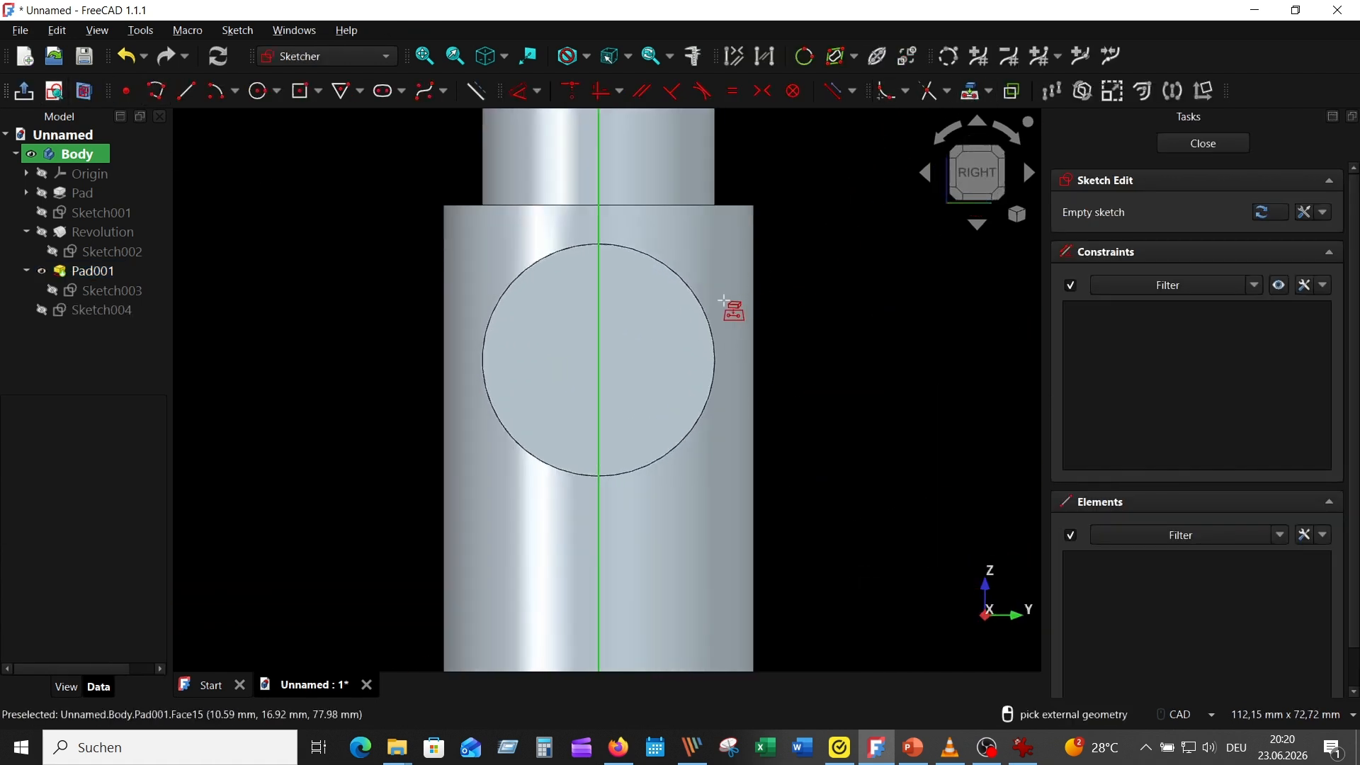
{"action": "left_click", "coordinate": [700, 301]}
{"action": "scroll", "coordinate": [883, 350], "scroll_direction": "down", "scroll_amount": 1}
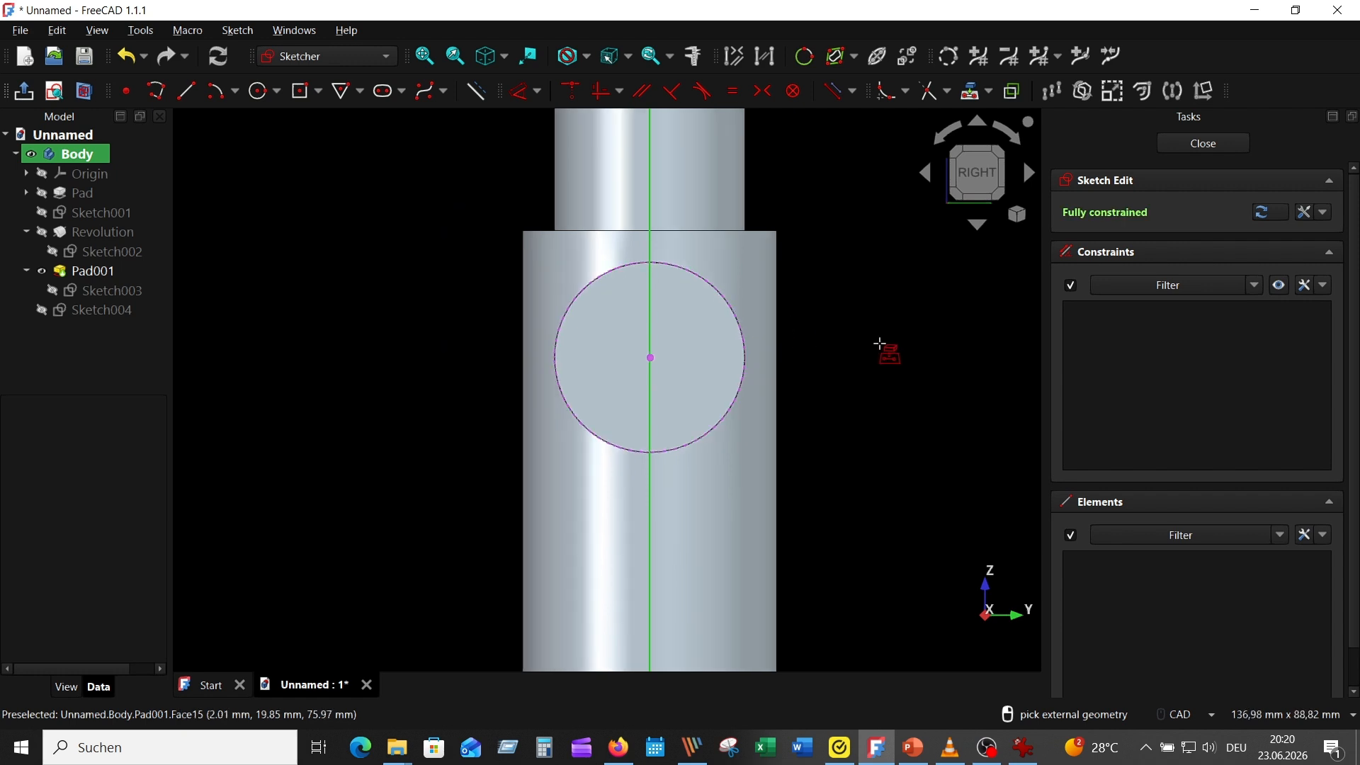
Following the reference drawing, sketch the flange outline as a 40 mm radius circle concentric with the projected branch edge
{"action": "left_click", "coordinate": [1034, 749]}
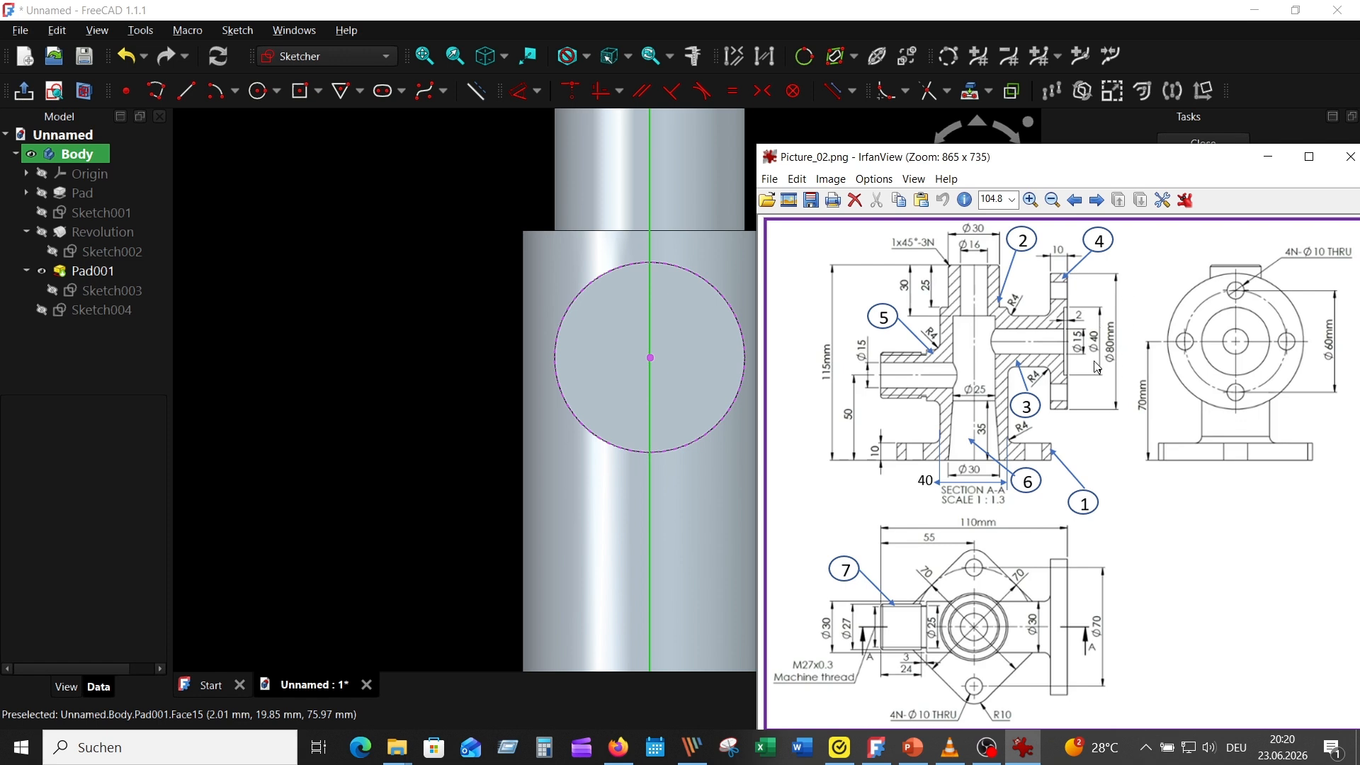
{"action": "left_click", "coordinate": [278, 151]}
{"action": "left_click", "coordinate": [259, 92]}
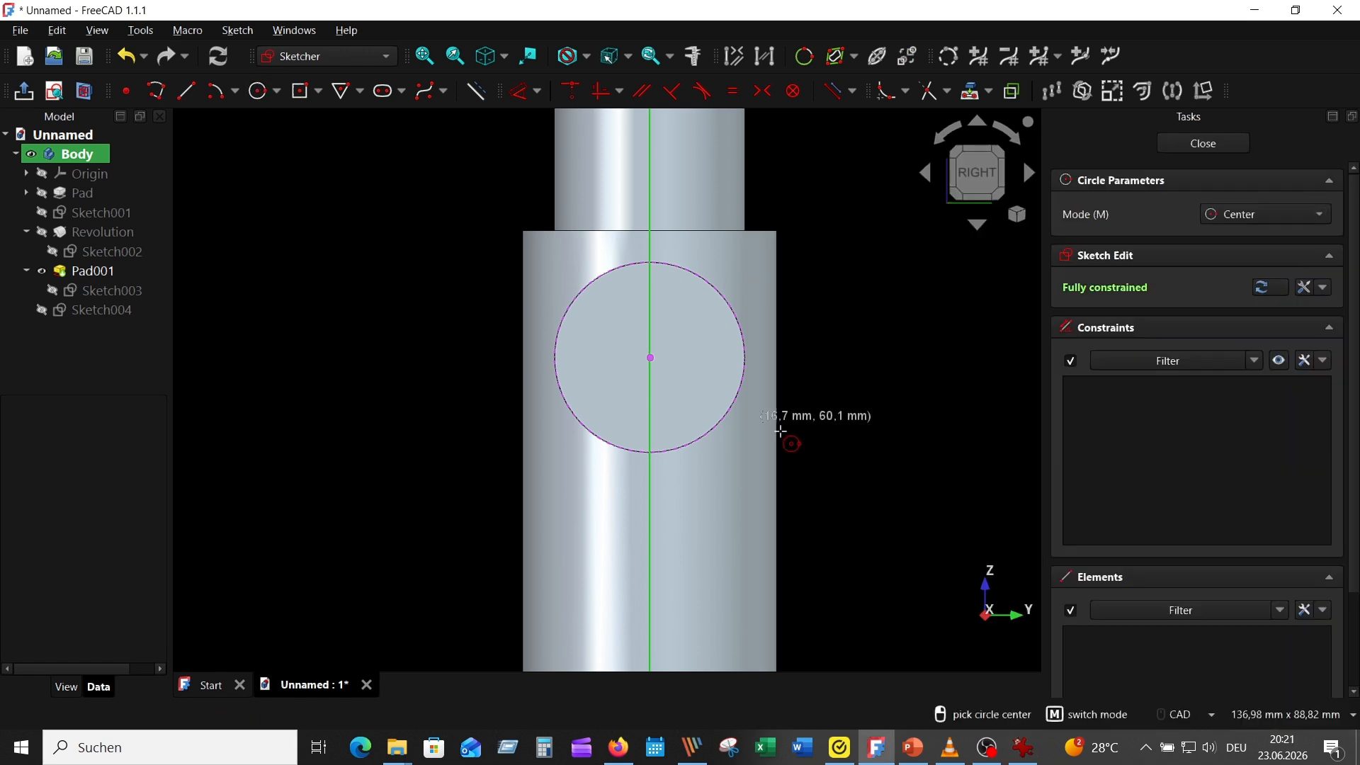
{"action": "left_click", "coordinate": [650, 358]}
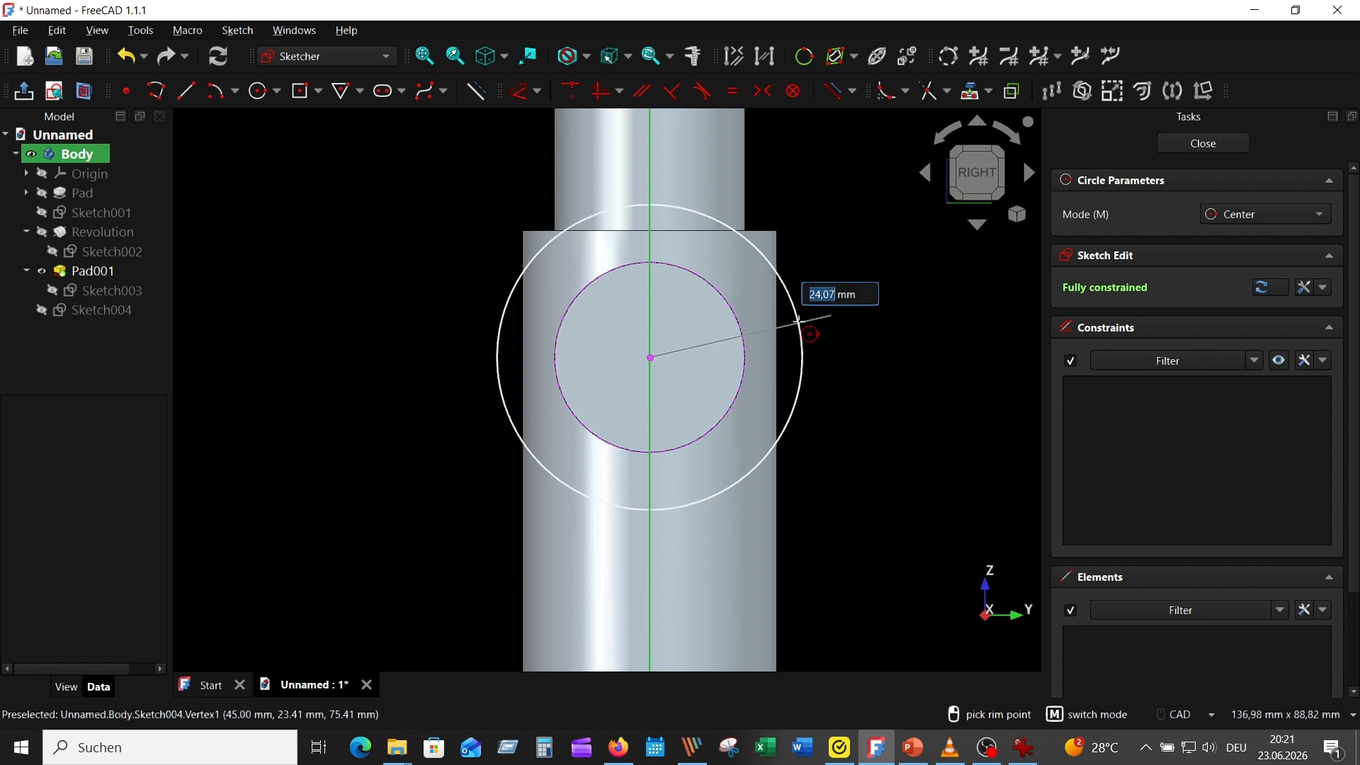
{"action": "type", "text": "40"}
{"action": "key", "text": "Return"}
{"action": "scroll", "coordinate": [803, 325], "scroll_direction": "down", "scroll_amount": 4}
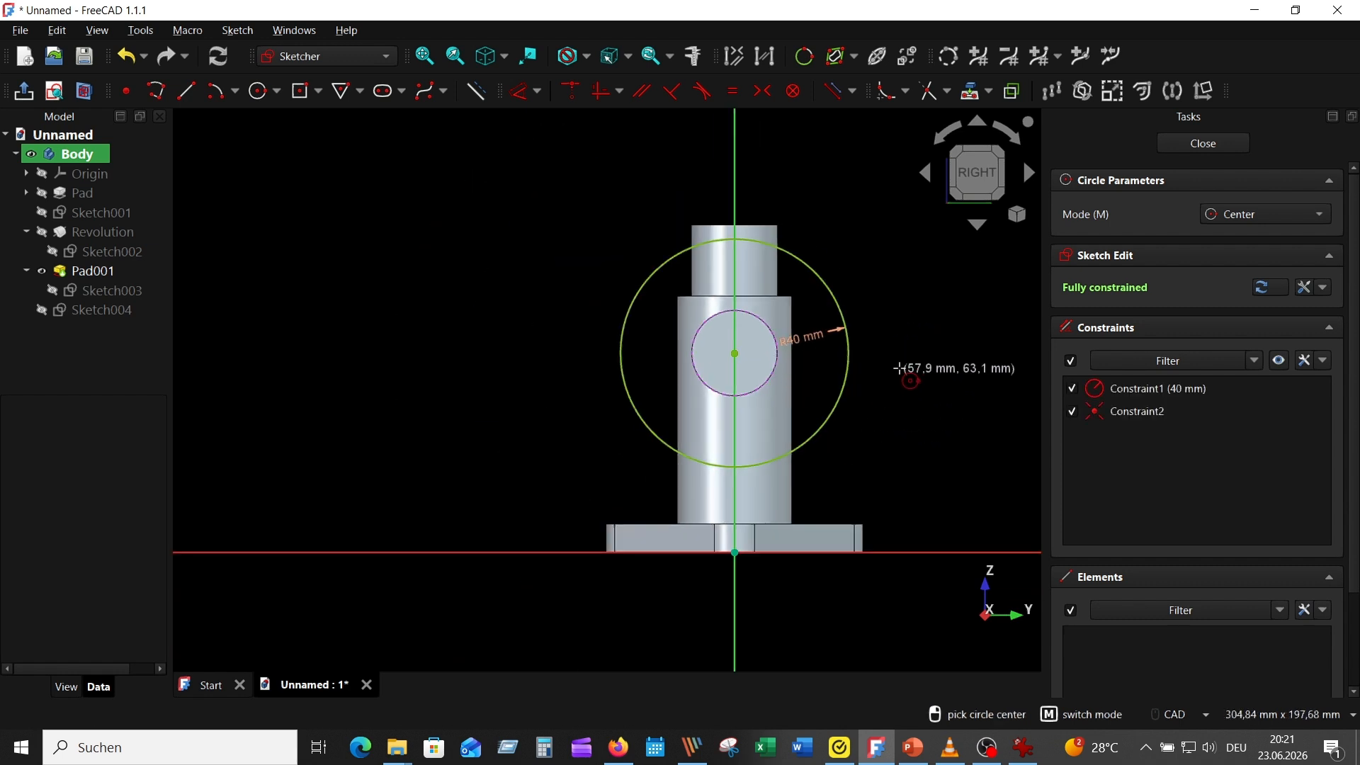
{"action": "scroll", "coordinate": [899, 368], "scroll_direction": "up", "scroll_amount": 1}
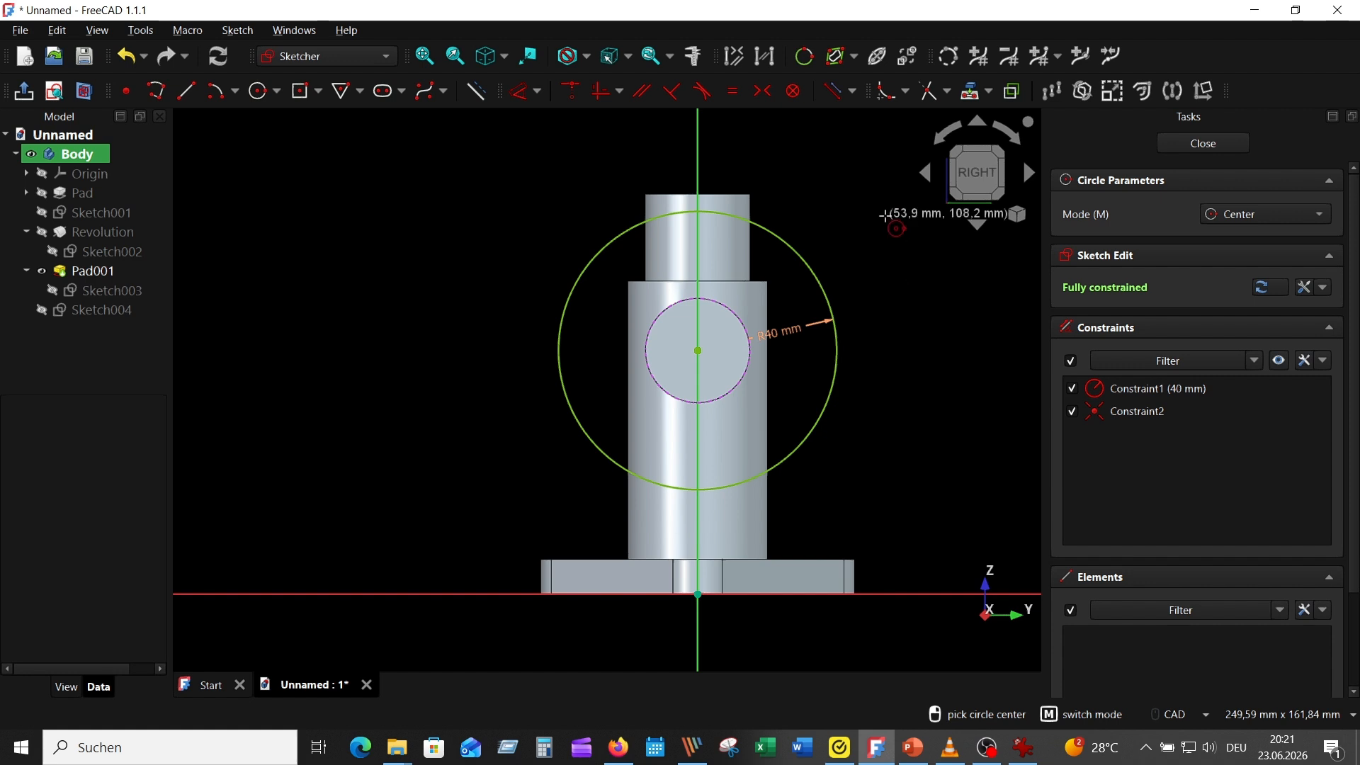
{"action": "key", "text": "Escape"}
{"action": "scroll", "coordinate": [906, 292], "scroll_direction": "up", "scroll_amount": 1}
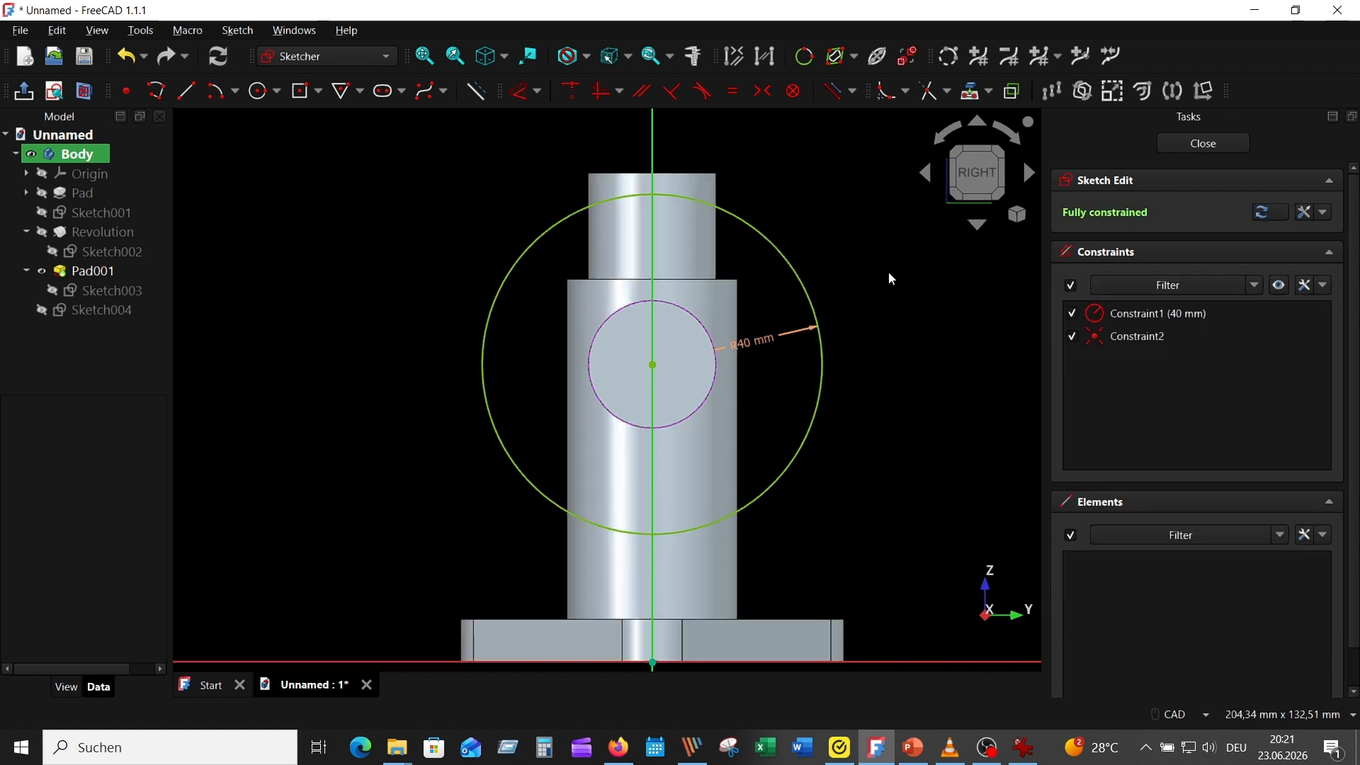
Sketch a bolt-hole circle of radius 5 mm on the vertical axis, inside the flange outline above the branch
{"action": "left_click", "coordinate": [263, 92]}
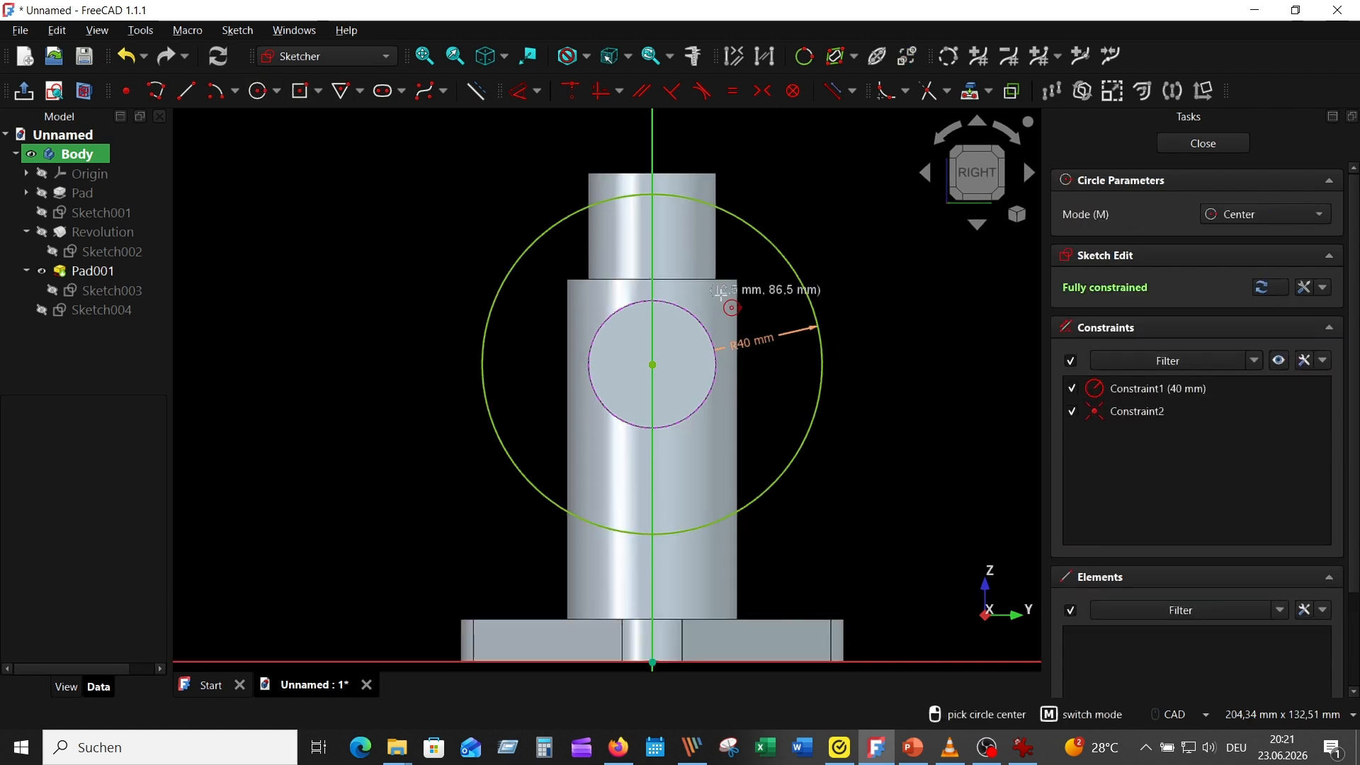
{"action": "left_click", "coordinate": [653, 228]}
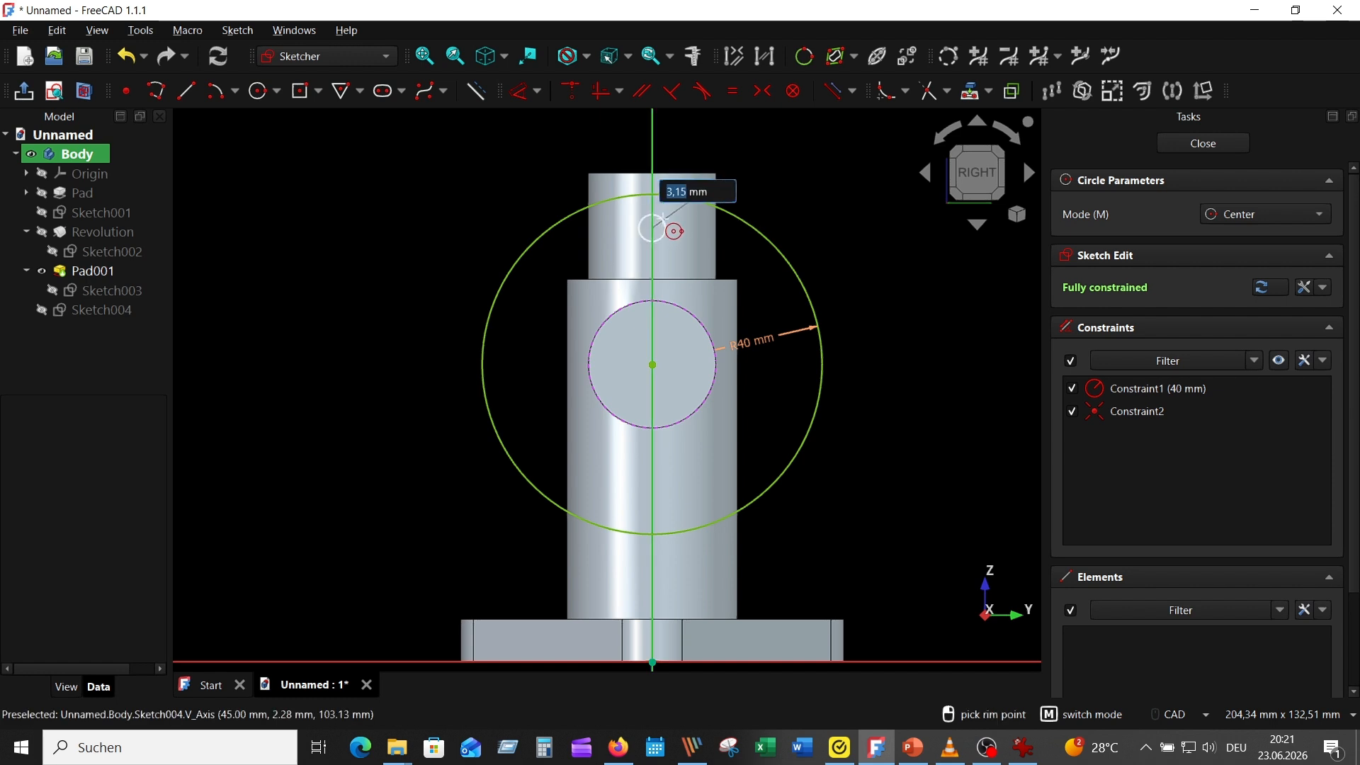
{"action": "type", "text": "5"}
{"action": "key", "text": "Return"}
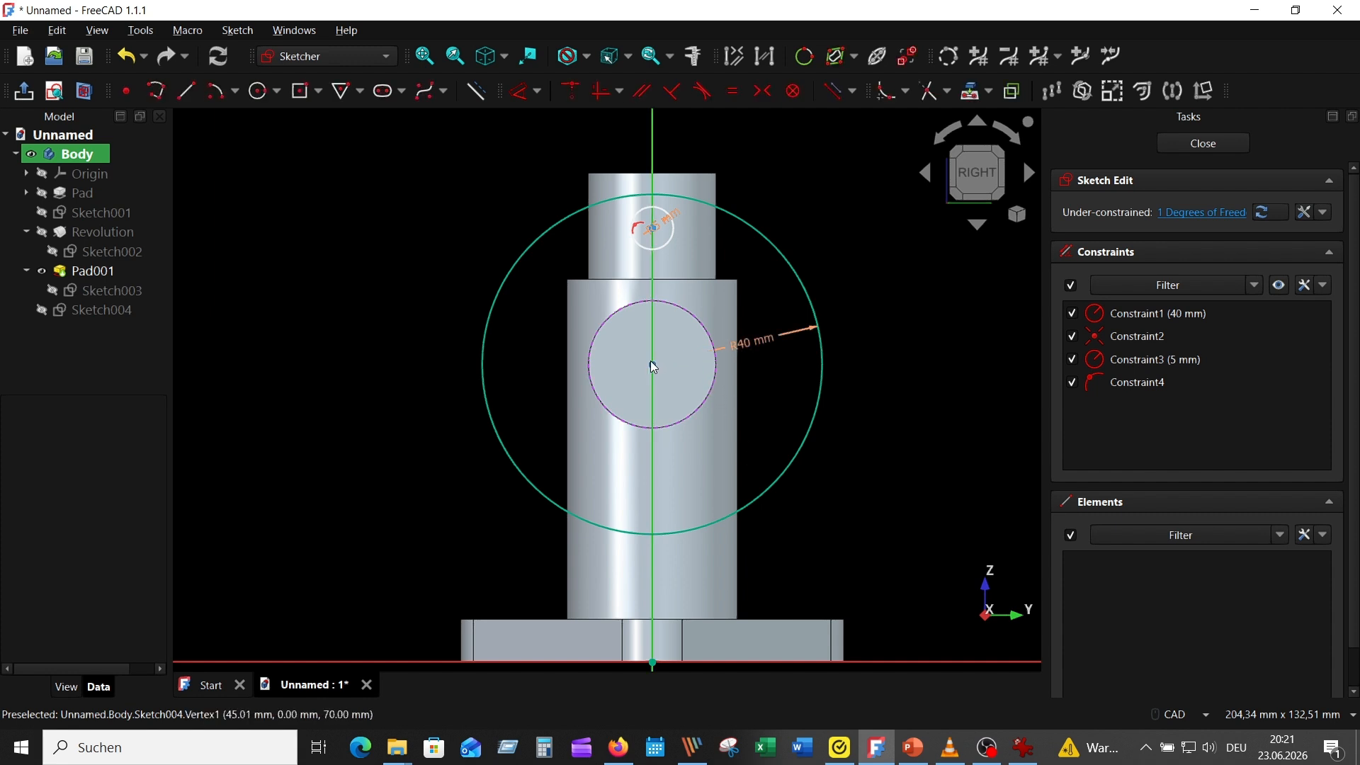
Dimension the vertical distance between the flange centre and the small hole's centre to 30 mm, moving the hole's radius label outward
{"action": "left_click", "coordinate": [653, 367]}
{"action": "left_click_drag", "start_coordinate": [666, 225], "coordinate": [790, 201]}
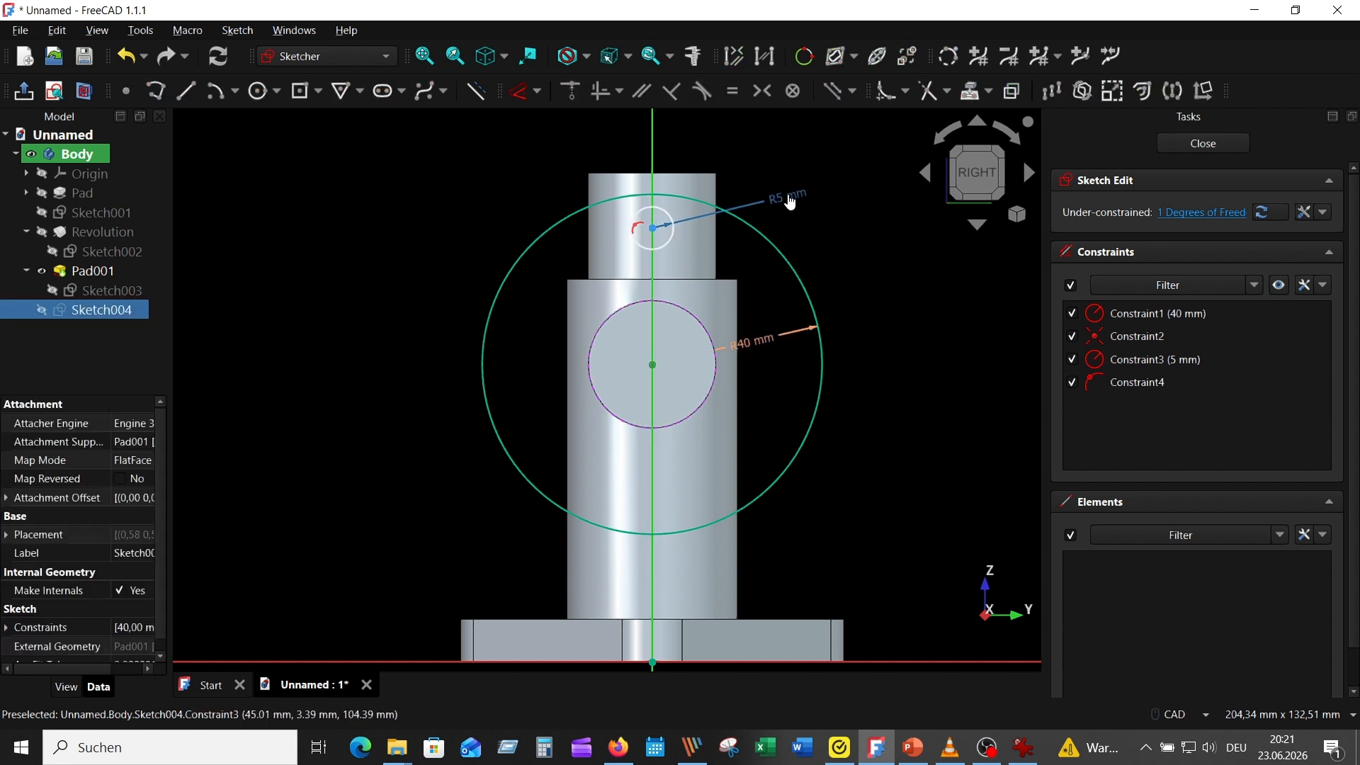
{"action": "left_click", "coordinate": [652, 227]}
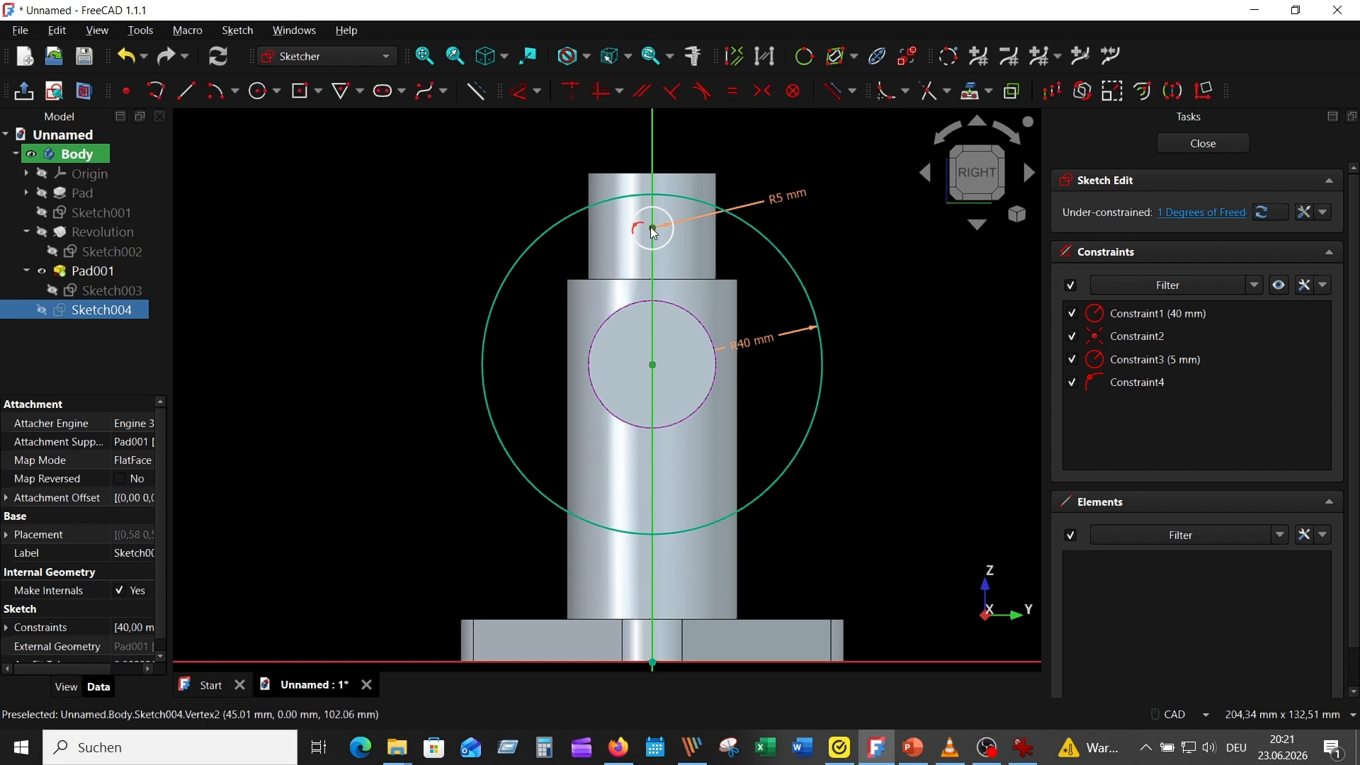
{"action": "left_click", "coordinate": [517, 95]}
{"action": "left_click", "coordinate": [434, 345]}
{"action": "type", "text": "3"}
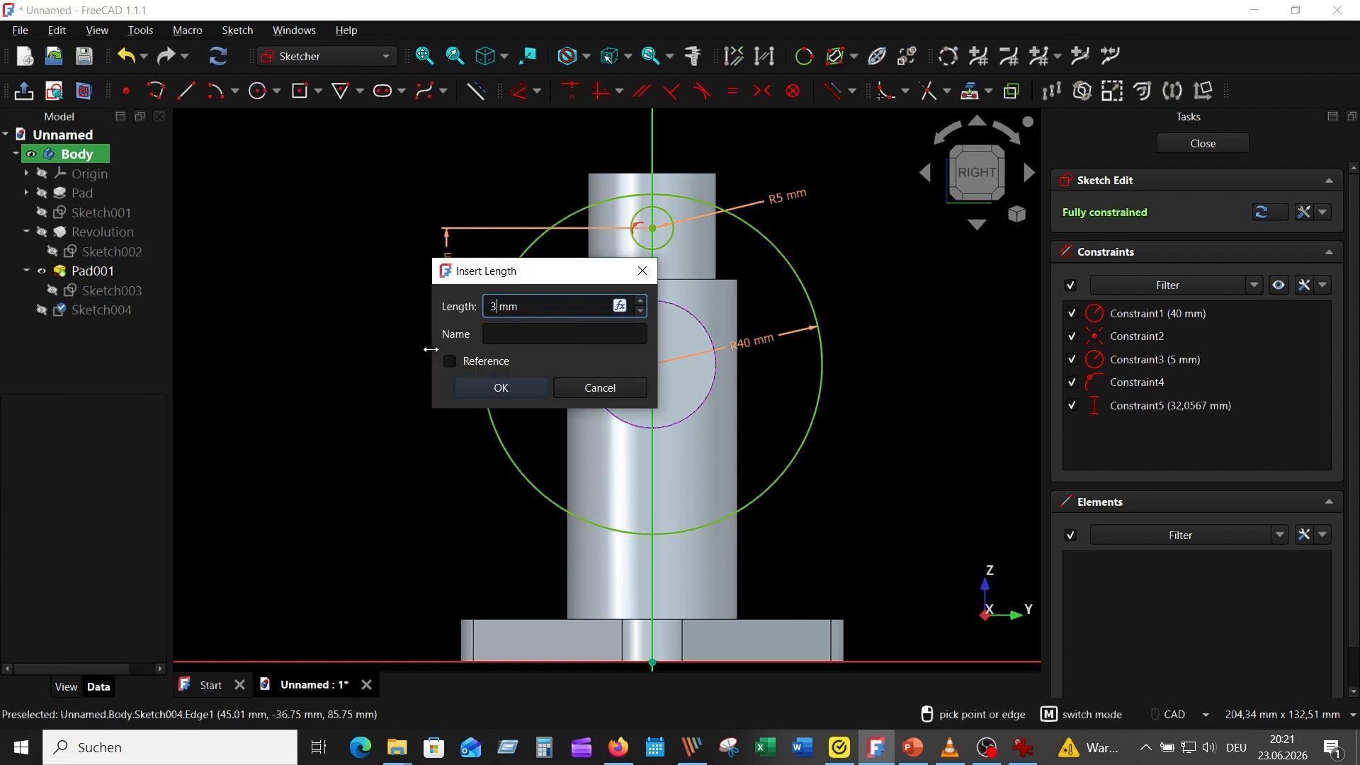
{"action": "type", "text": "0"}
{"action": "key", "text": "Return"}
{"action": "right_click", "coordinate": [899, 317]}
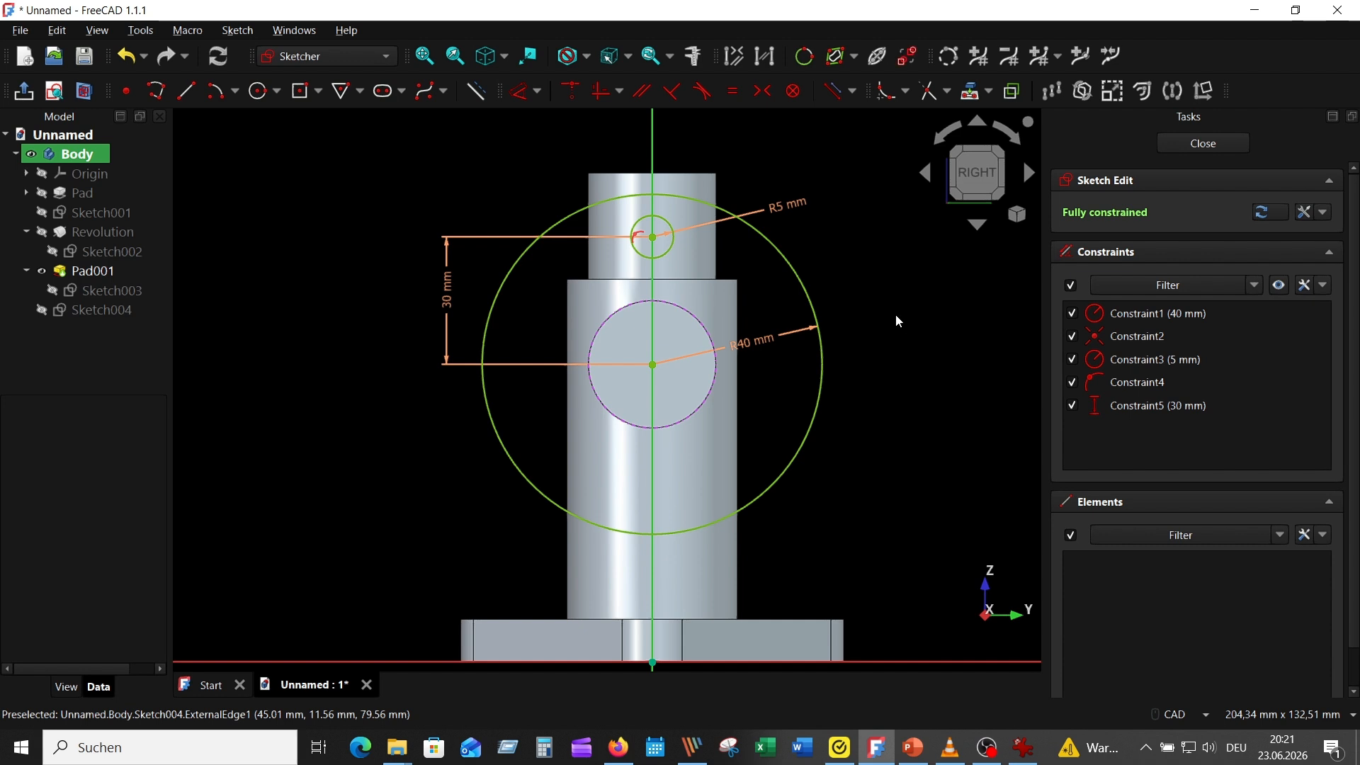
Rotate-copy the small bolt-hole circle about the flange centre with 3 copies, equal constraints applied and a total angle of -270°
{"action": "left_click", "coordinate": [665, 255]}
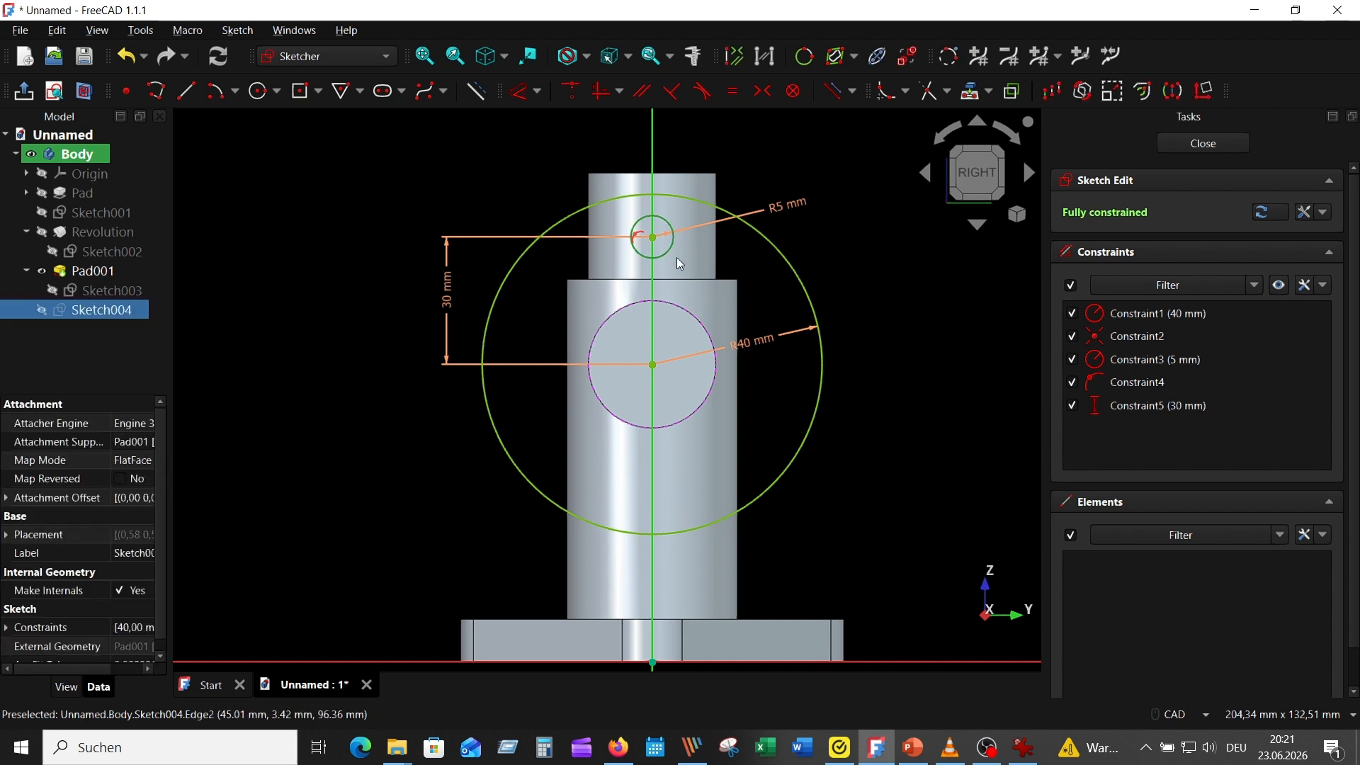
{"action": "left_click", "coordinate": [1078, 85]}
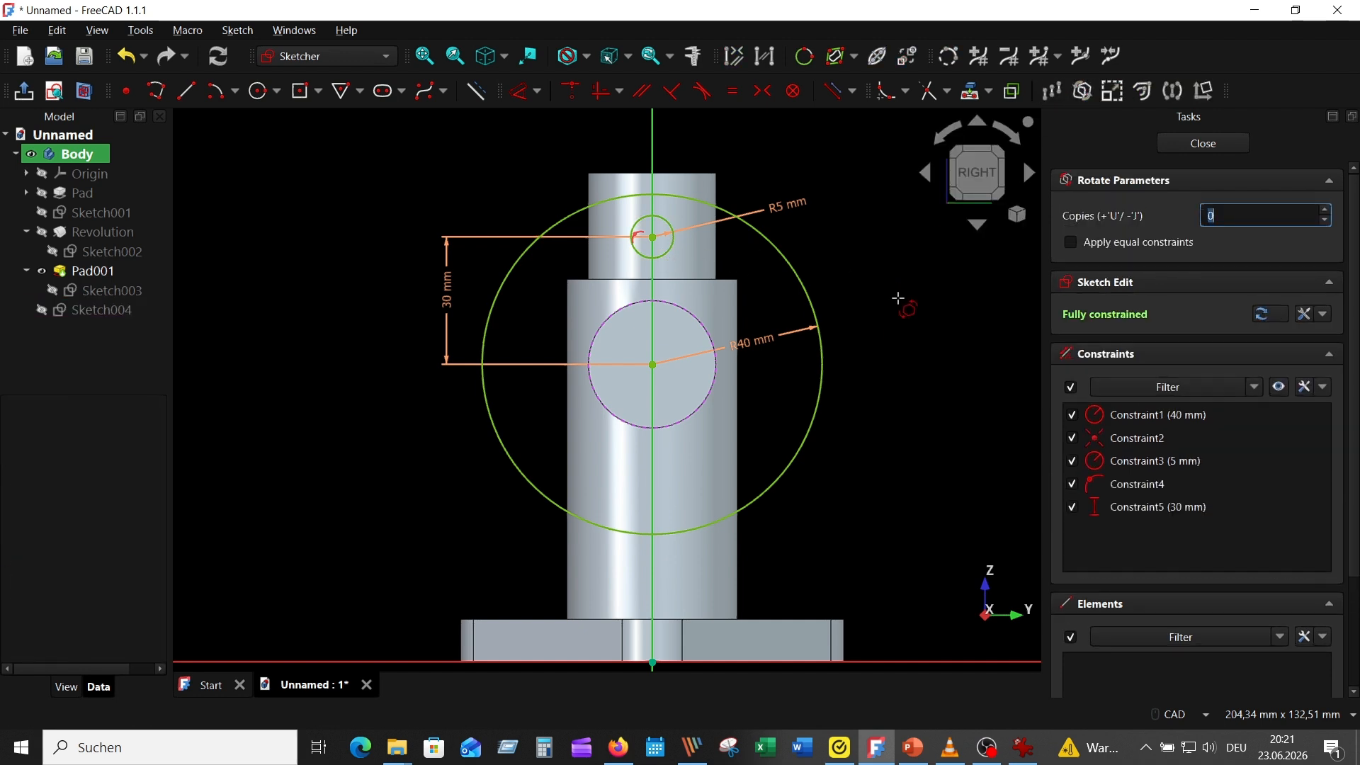
{"action": "left_click", "coordinate": [1327, 212]}
{"action": "left_click", "coordinate": [1070, 243]}
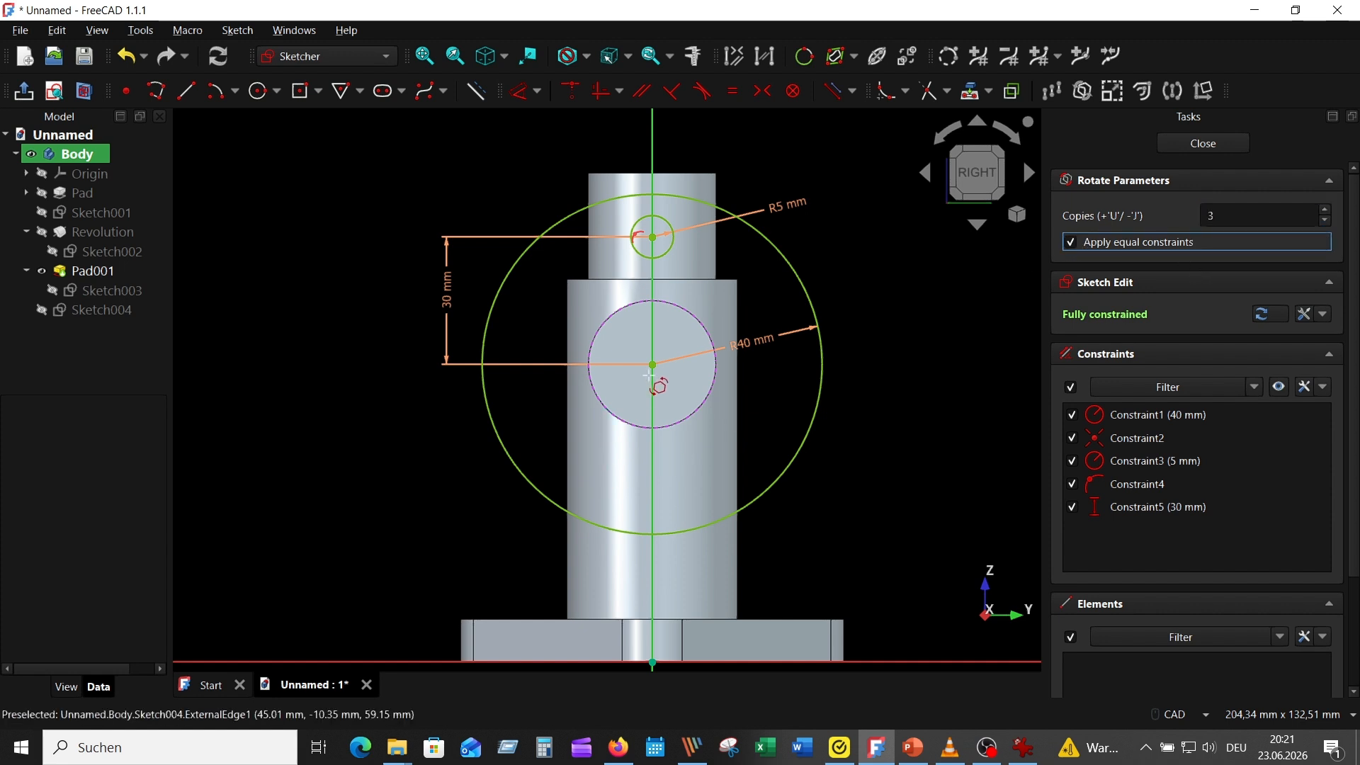
{"action": "left_click", "coordinate": [652, 365]}
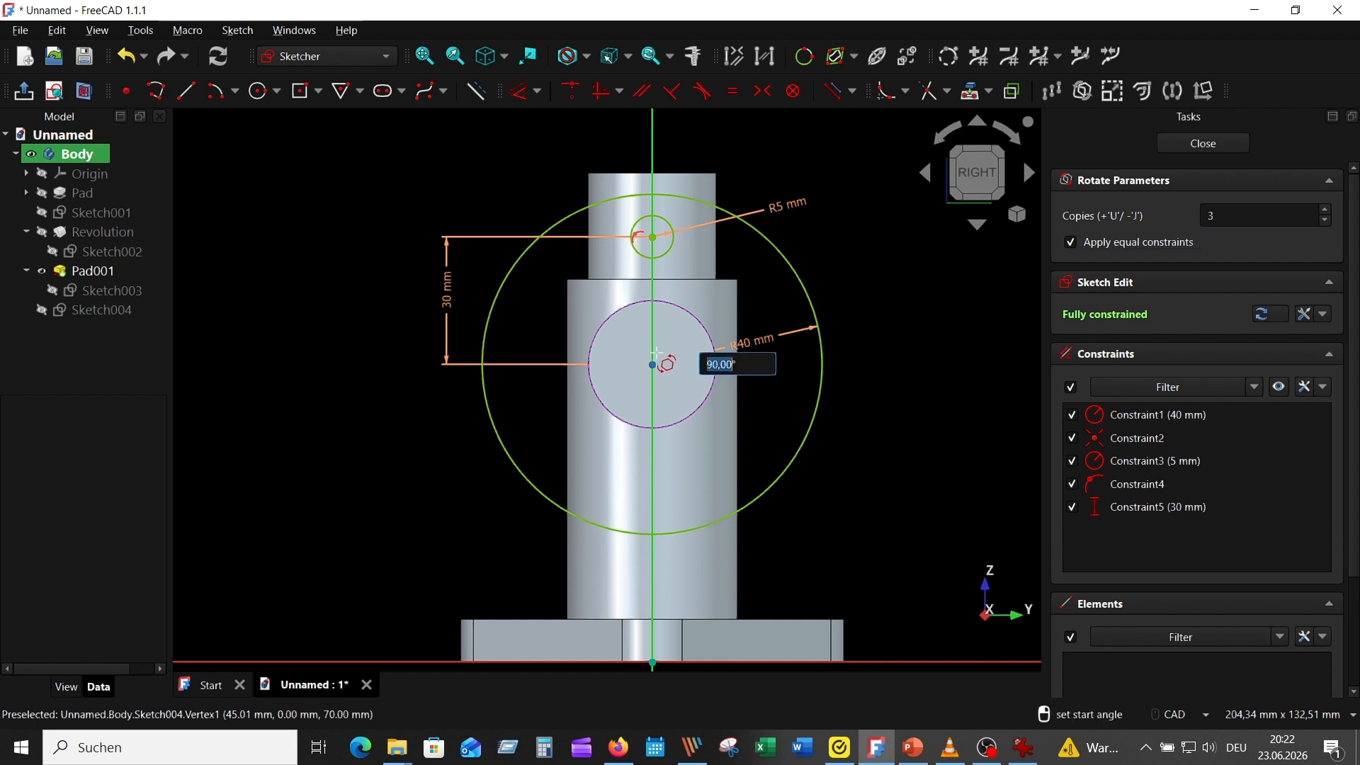
{"action": "left_click", "coordinate": [652, 215]}
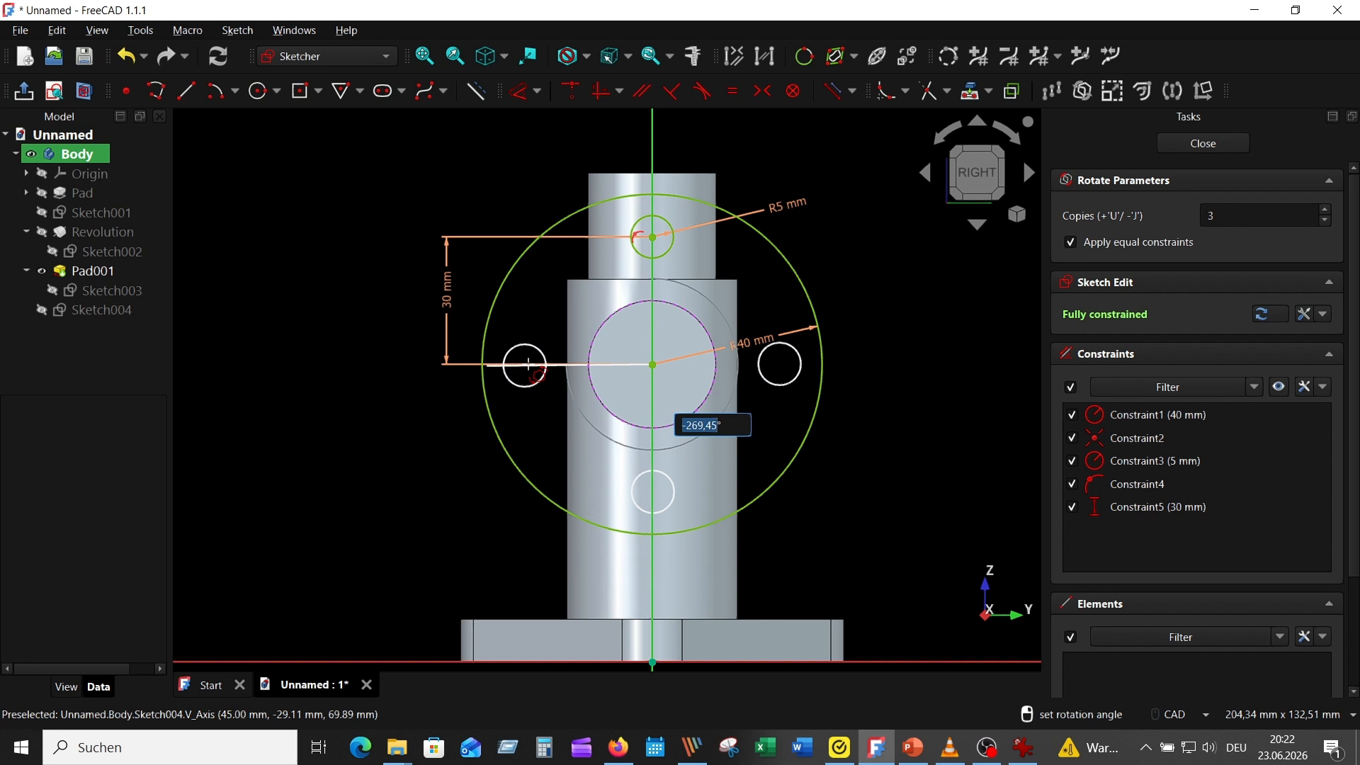
{"action": "type", "text": "-270"}
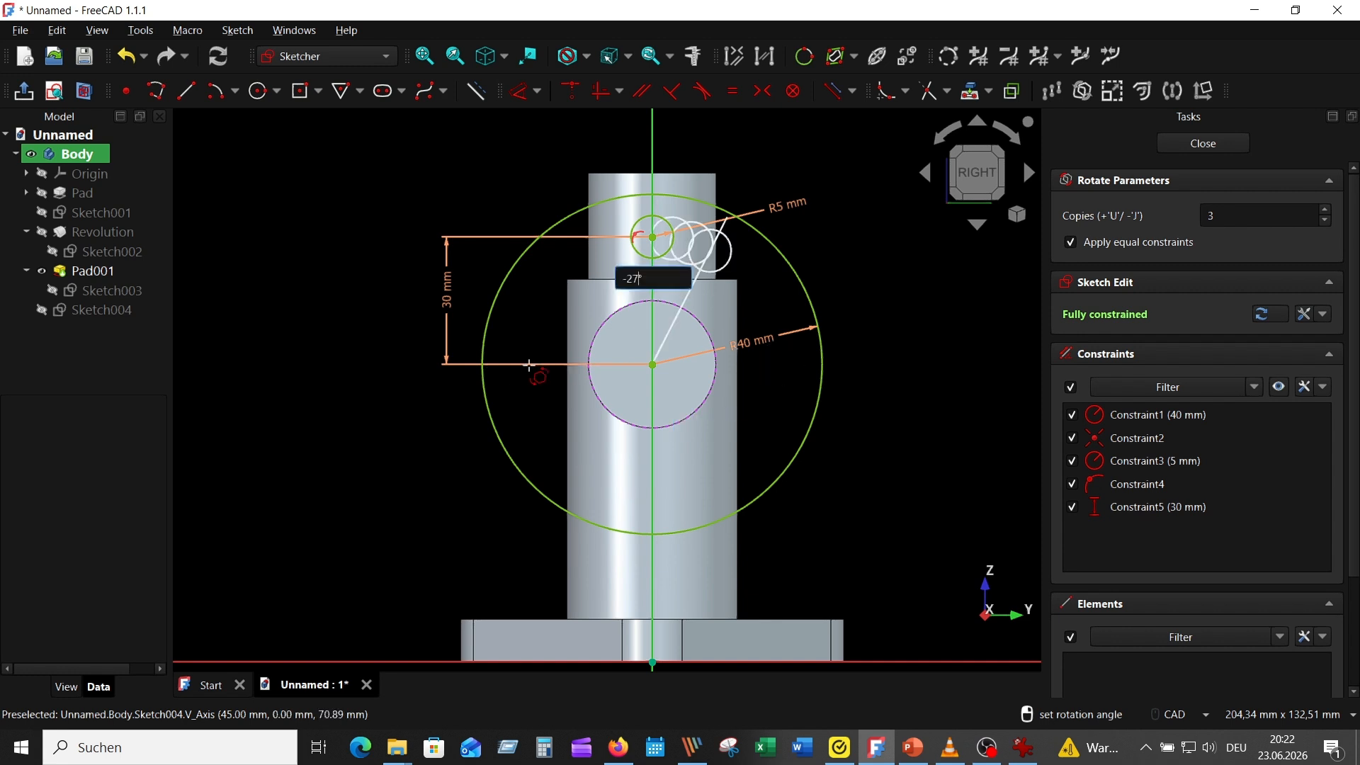
{"action": "key", "text": "Return"}
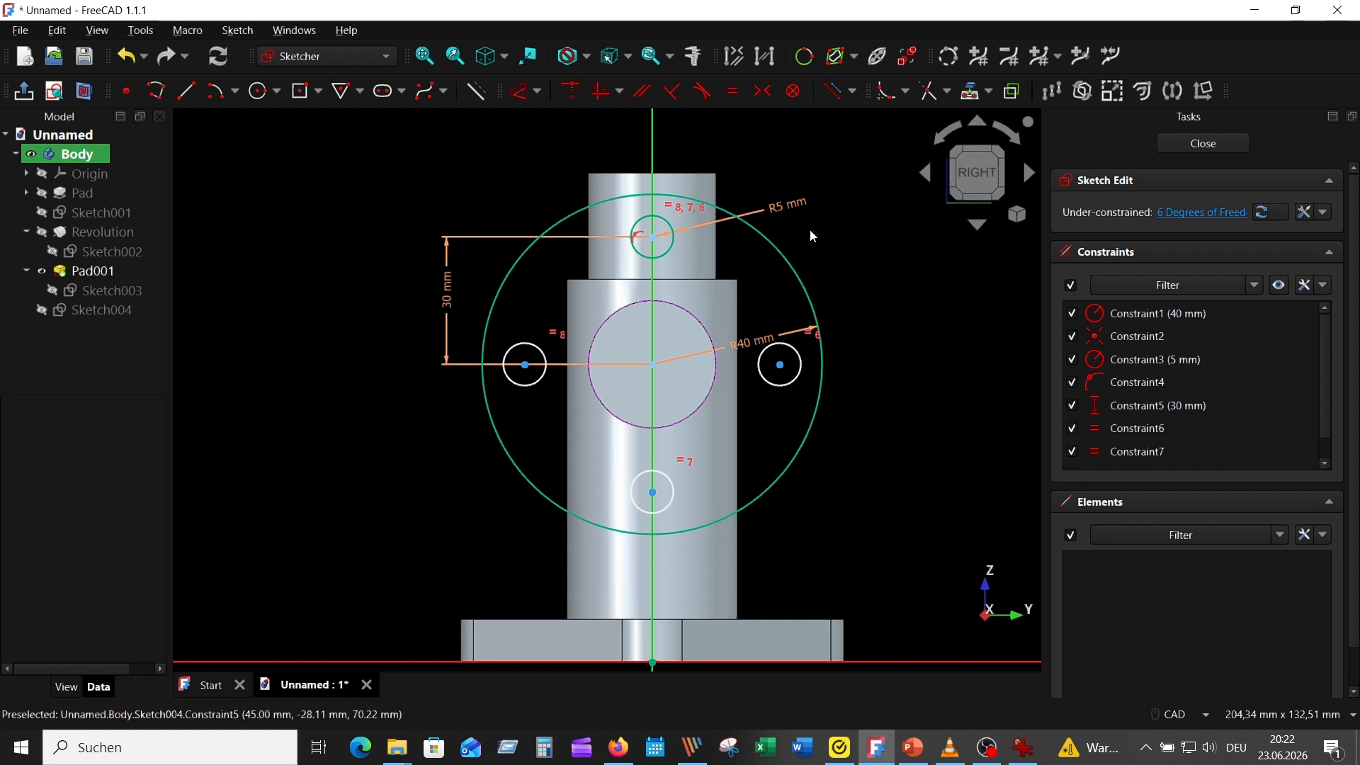
Finish the flange sketch and pad it outward by 10 mm, one sided along the sketch normal
{"action": "left_click", "coordinate": [1203, 143]}
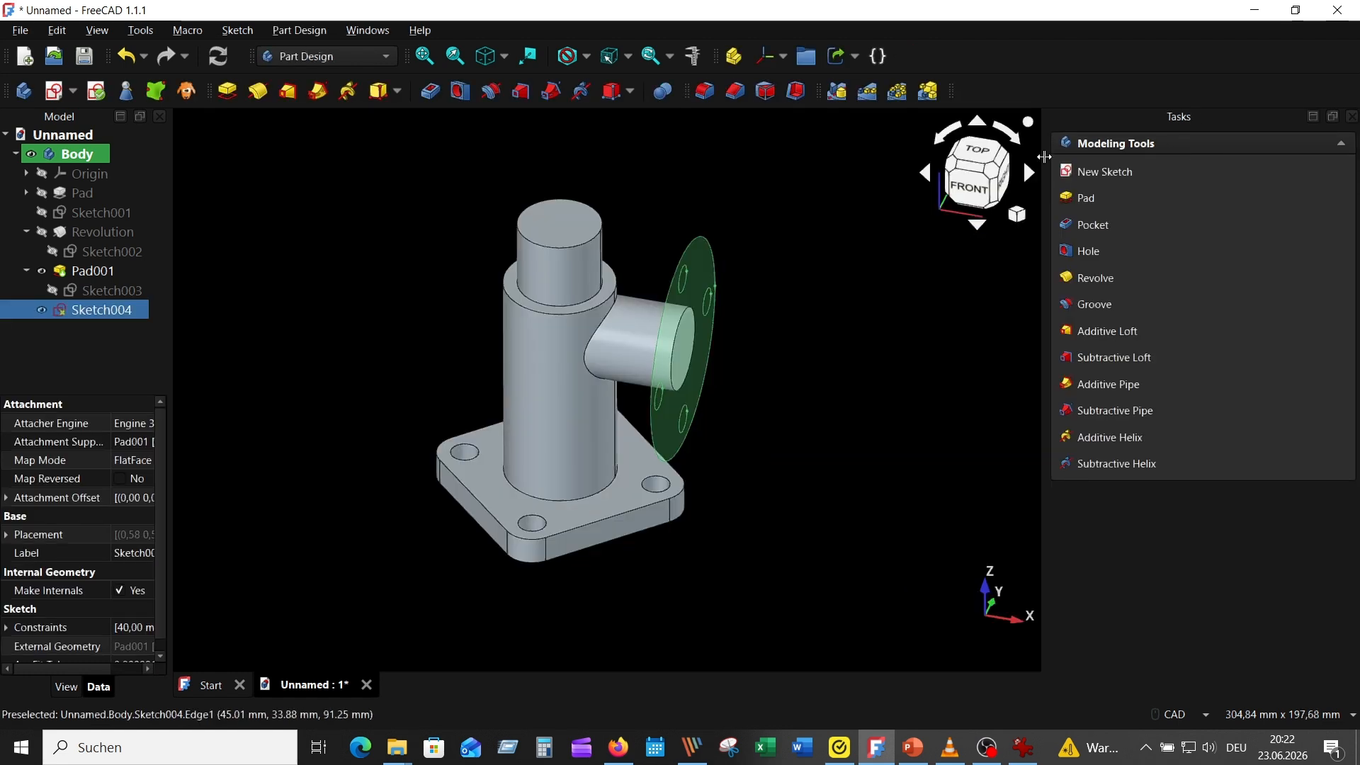
{"action": "left_click", "coordinate": [852, 274]}
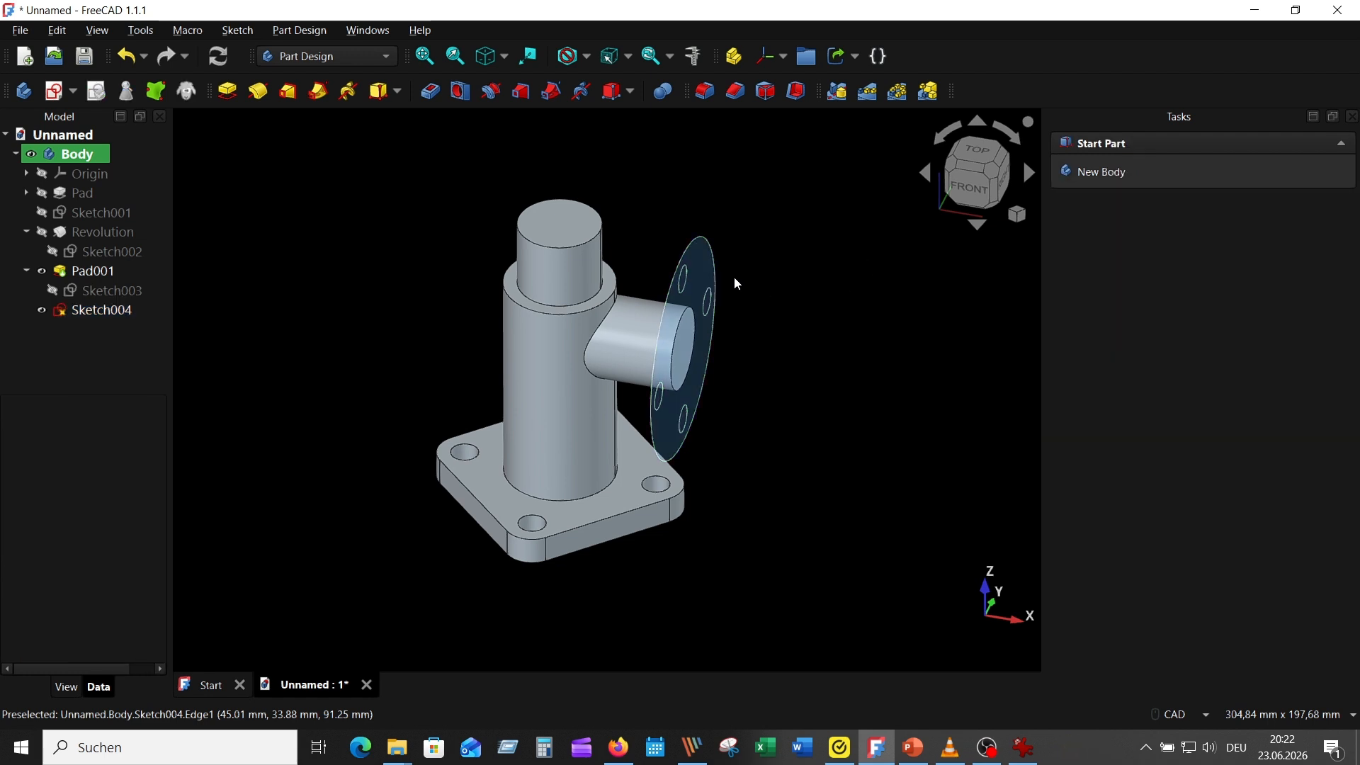
{"action": "left_click", "coordinate": [699, 264]}
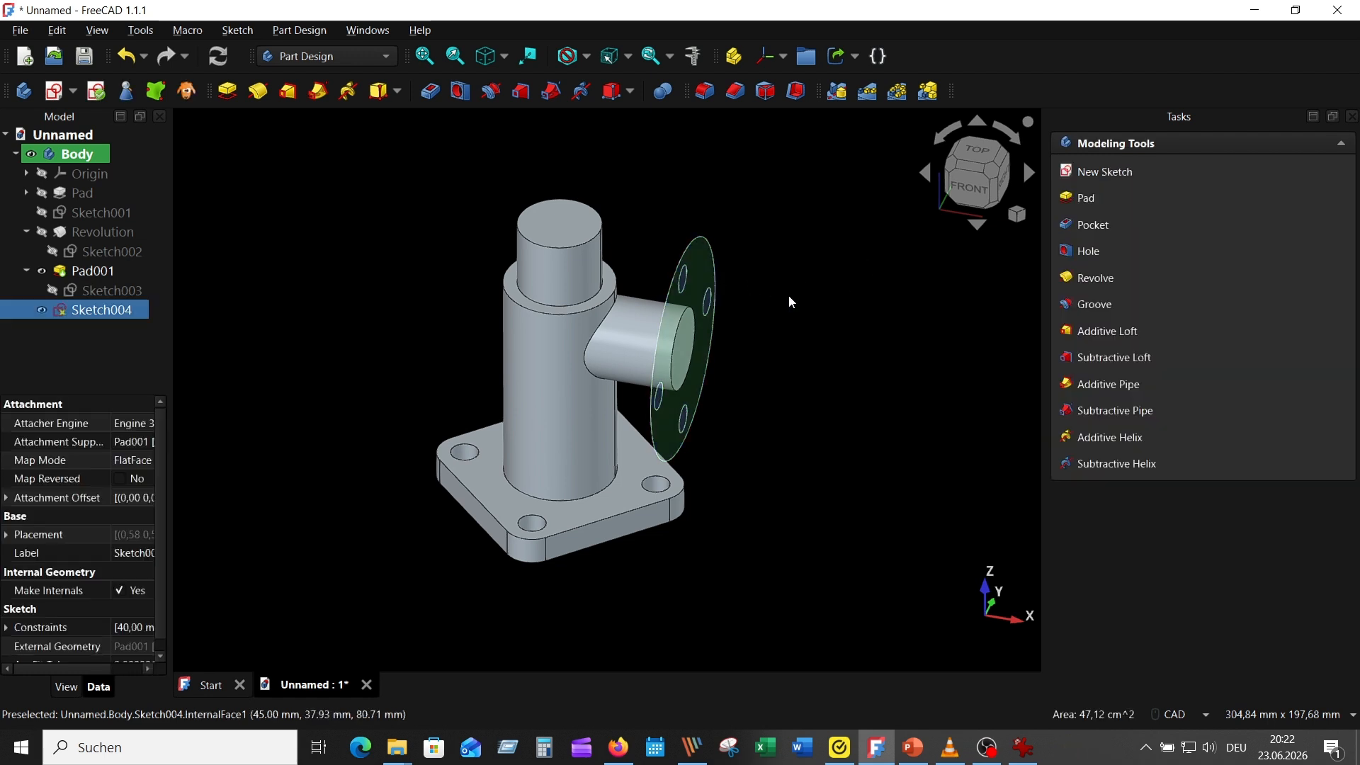
{"action": "left_click", "coordinate": [228, 92]}
{"action": "middle_click_drag", "start_coordinate": [812, 500], "coordinate": [838, 483]}
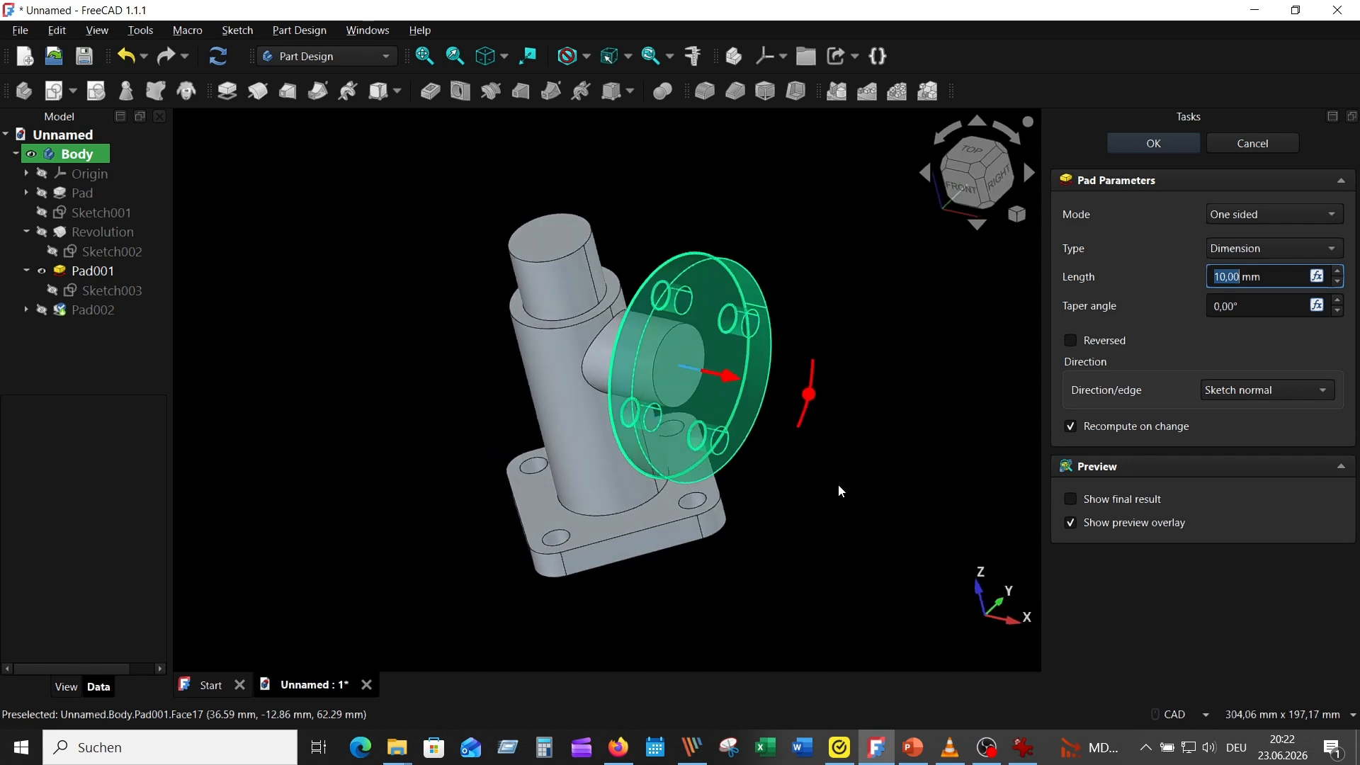
{"action": "key", "text": "3"}
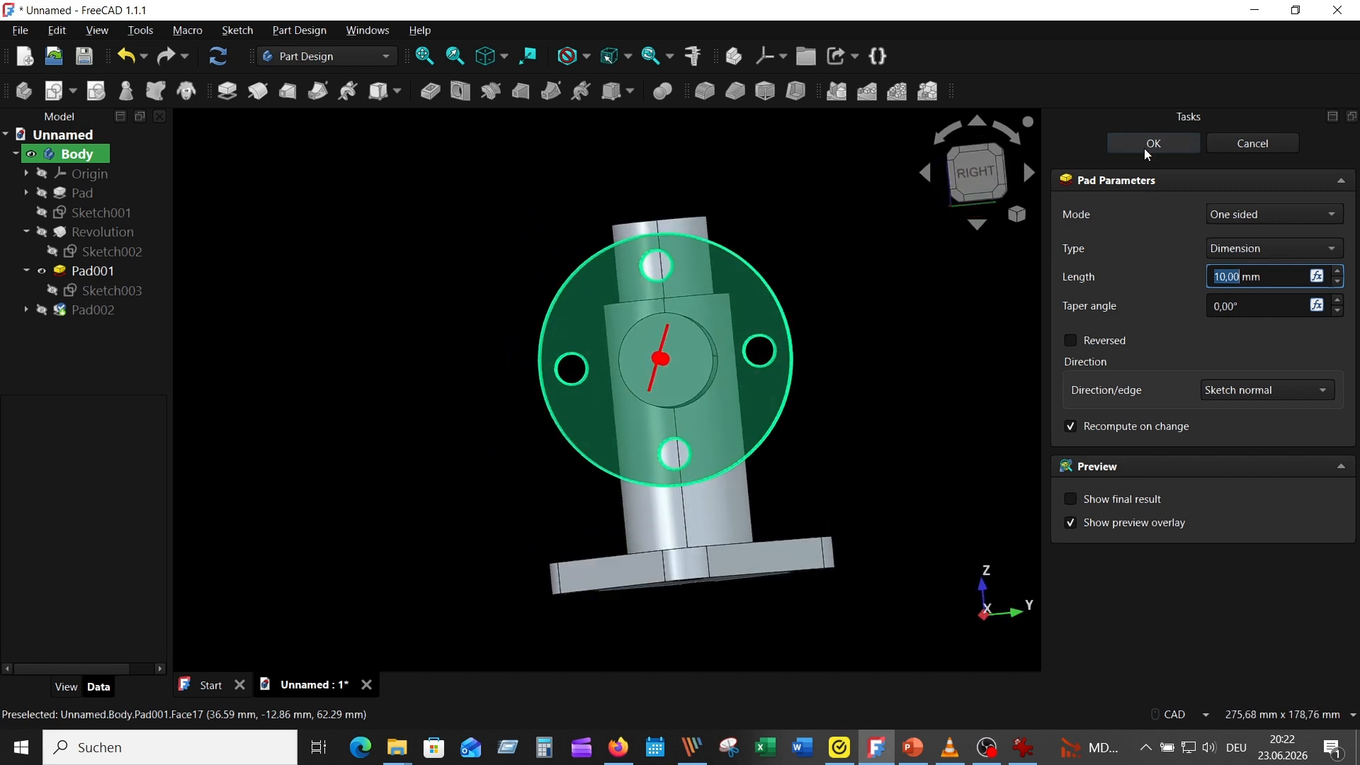
{"action": "left_click", "coordinate": [1153, 144]}
{"action": "middle_click_drag", "start_coordinate": [830, 220], "coordinate": [871, 257]}
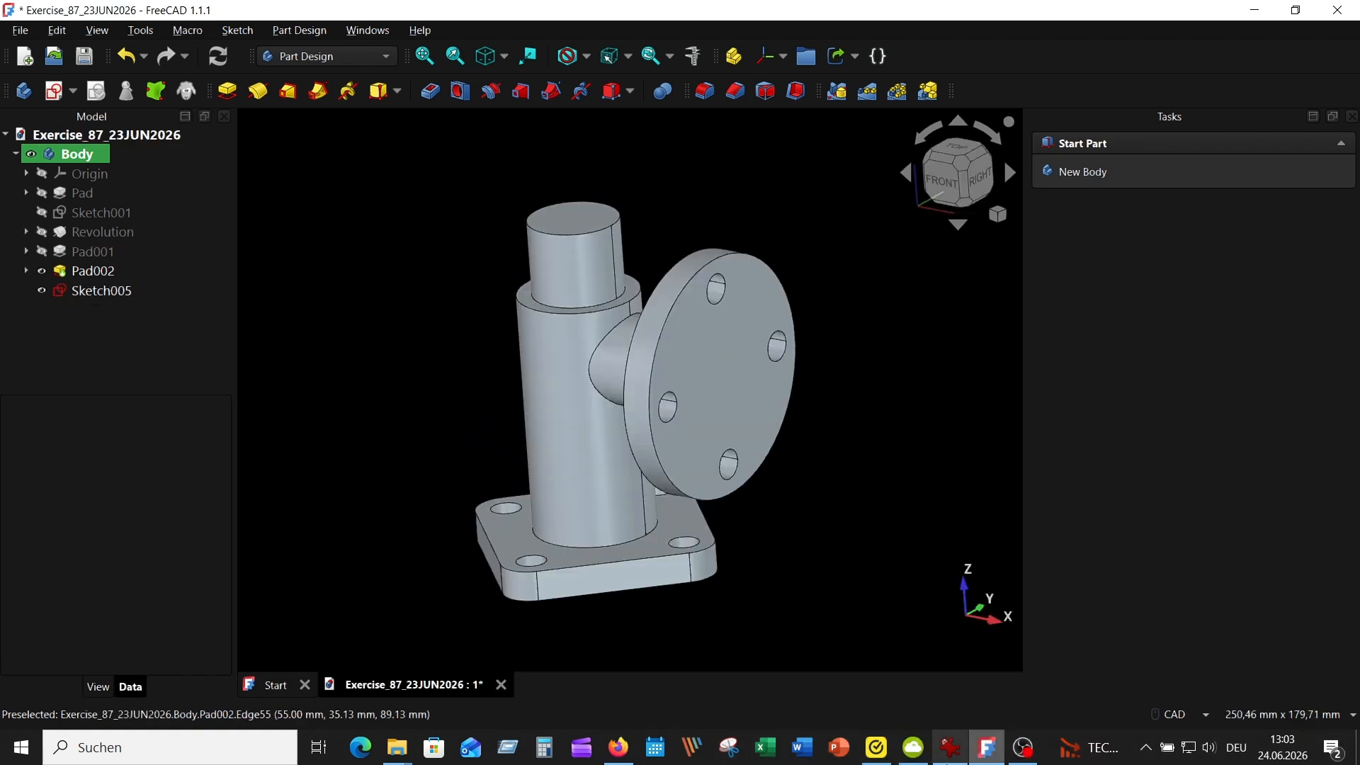
Consult the reference drawing, start a sketch on the round flange's outer face and project its outer circular edge as external geometry
{"action": "left_click", "coordinate": [949, 747]}
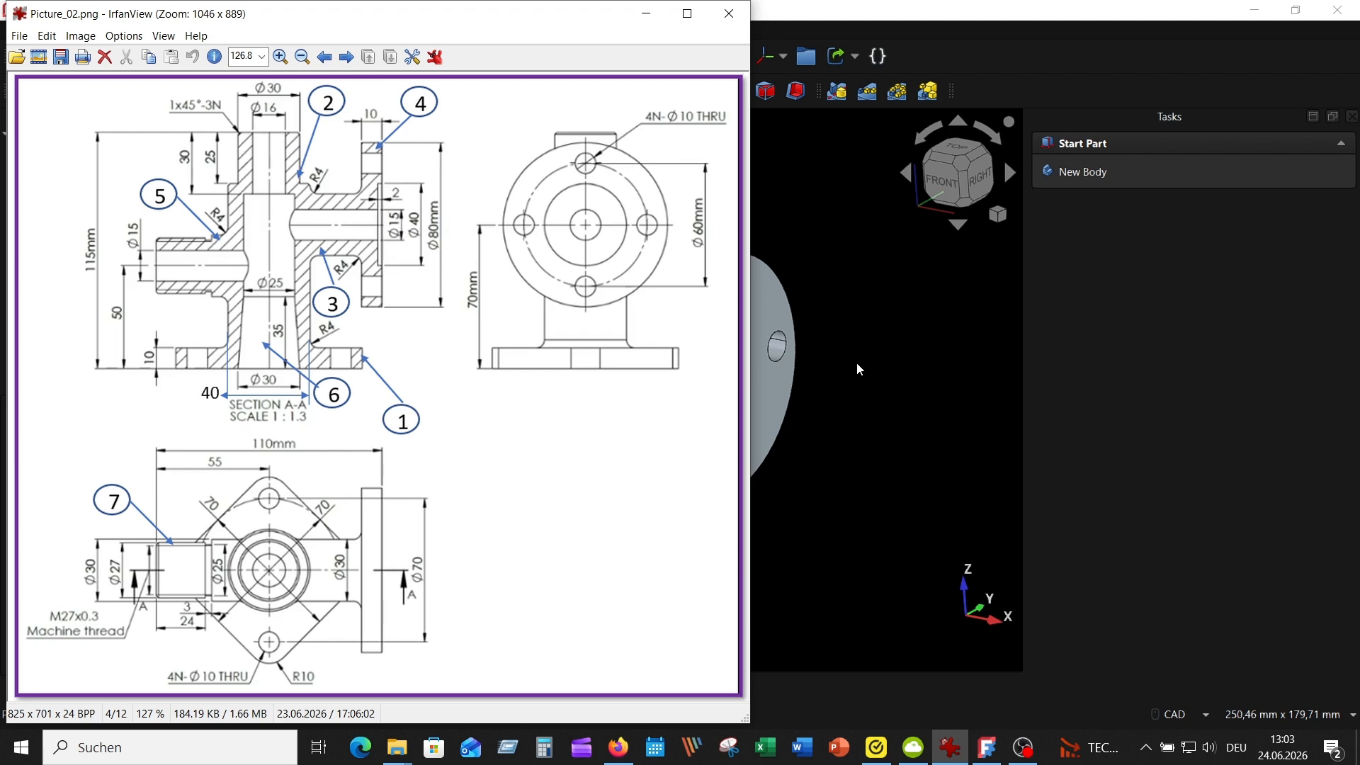
{"action": "left_click", "coordinate": [719, 349]}
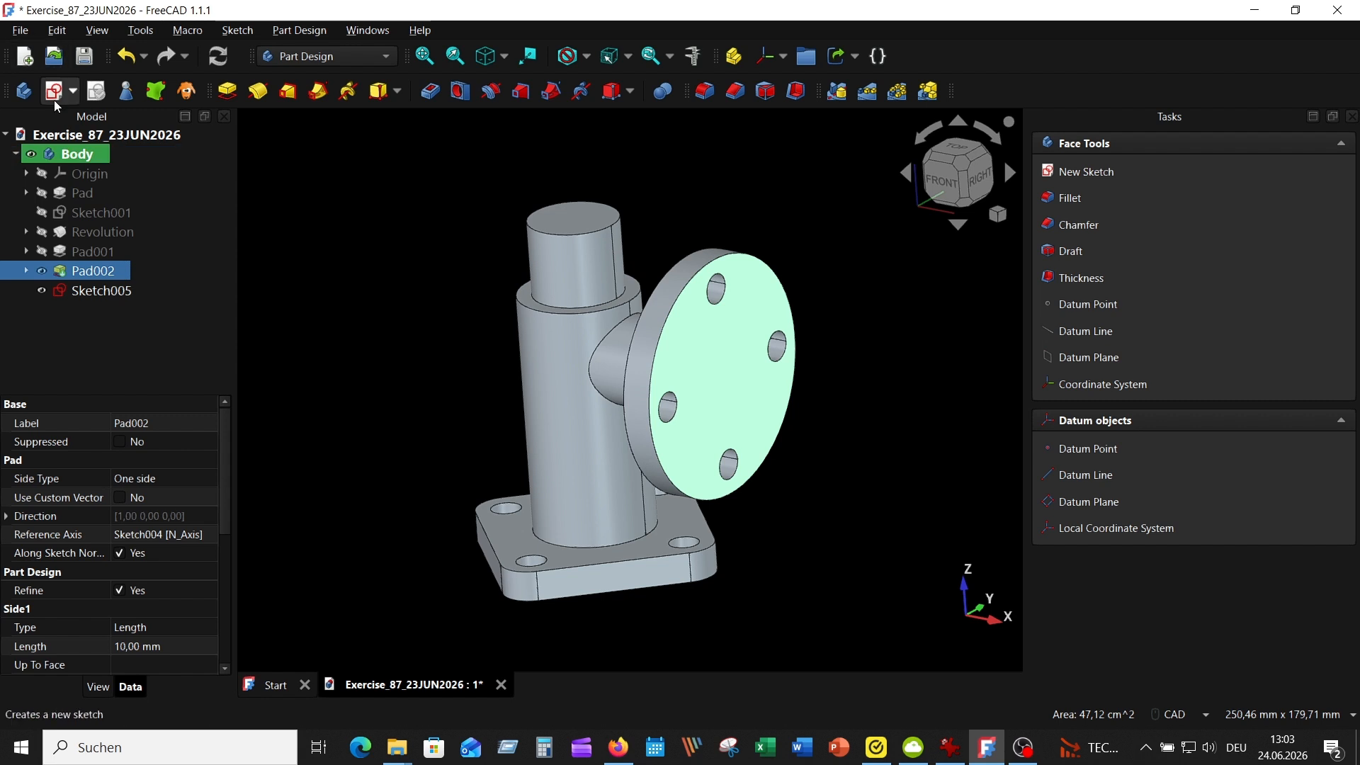
{"action": "left_click", "coordinate": [55, 97]}
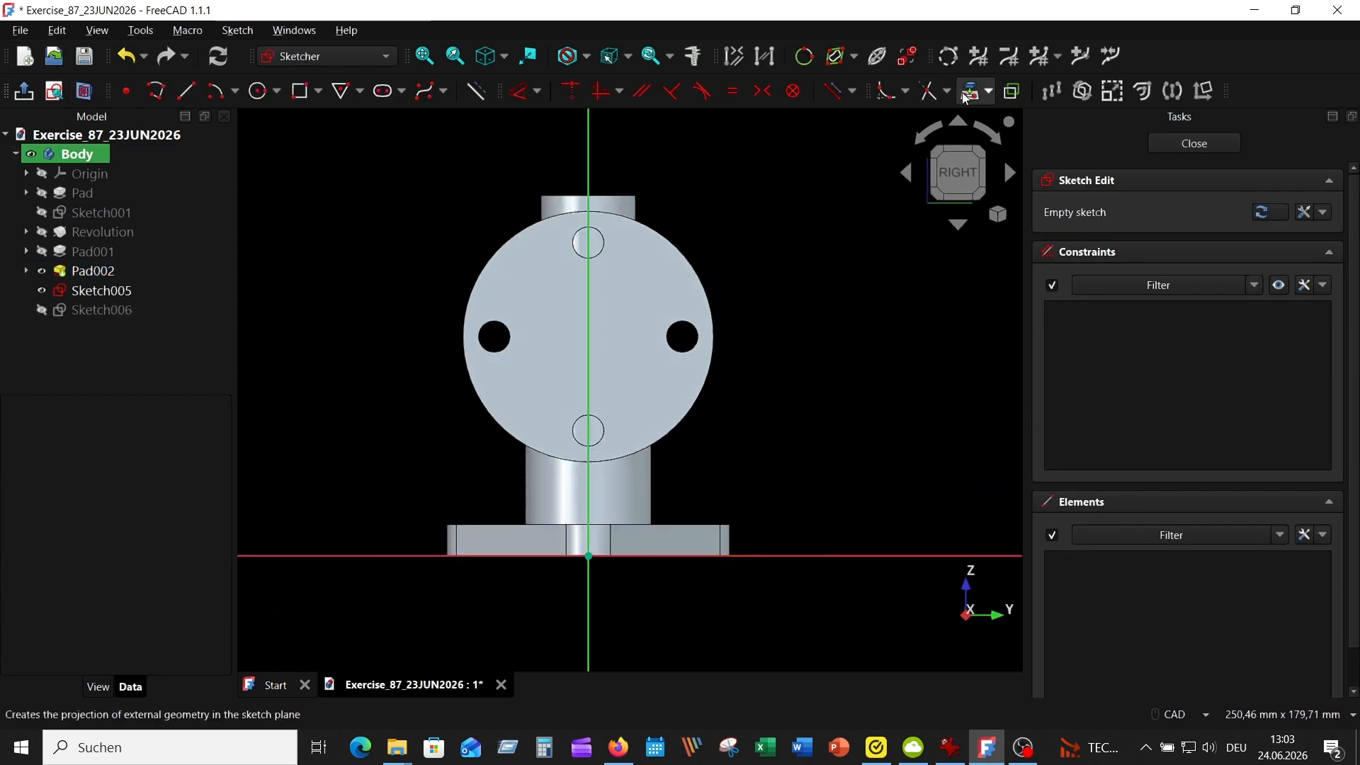
{"action": "left_click", "coordinate": [965, 97]}
{"action": "left_click", "coordinate": [694, 262]}
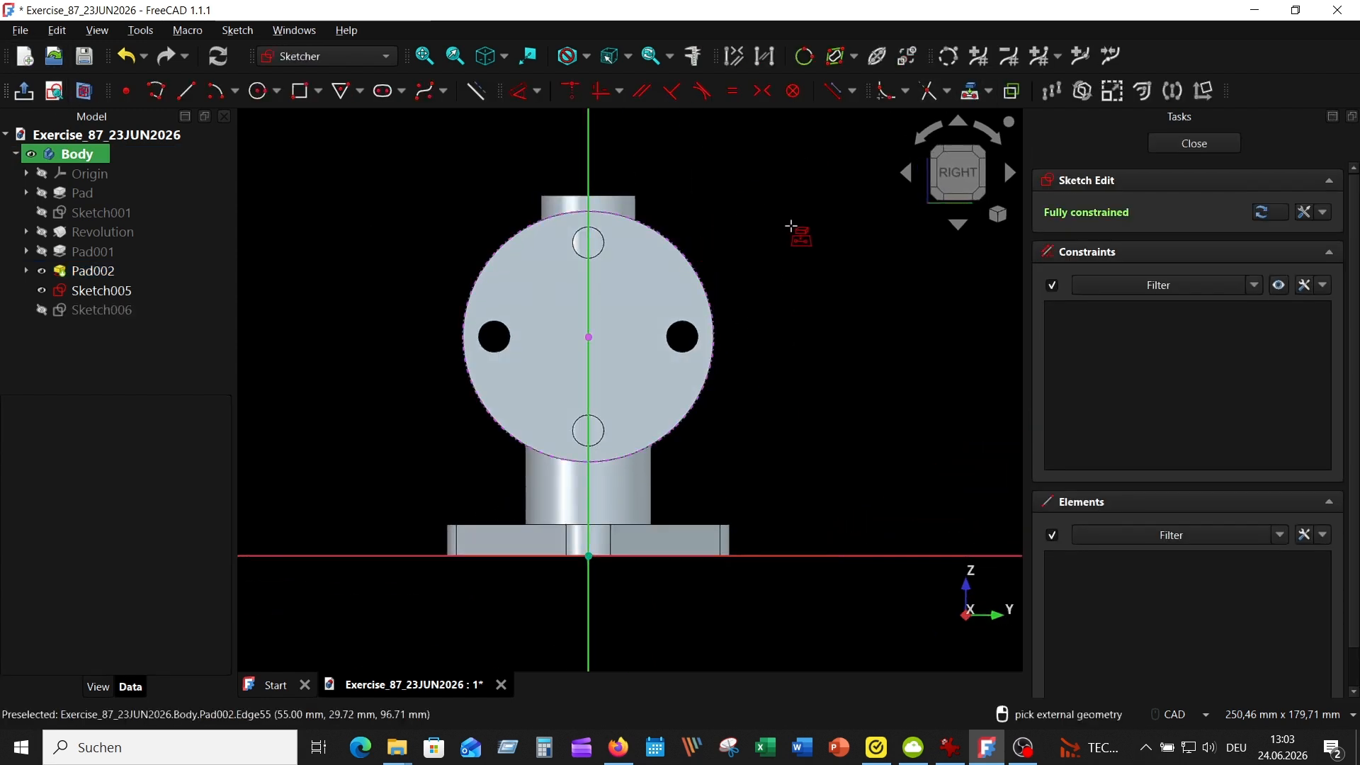
Sketch a 20 mm radius circle concentric with the flange, place its radius label outside the flange and finish the sketch
{"action": "left_click", "coordinate": [259, 90]}
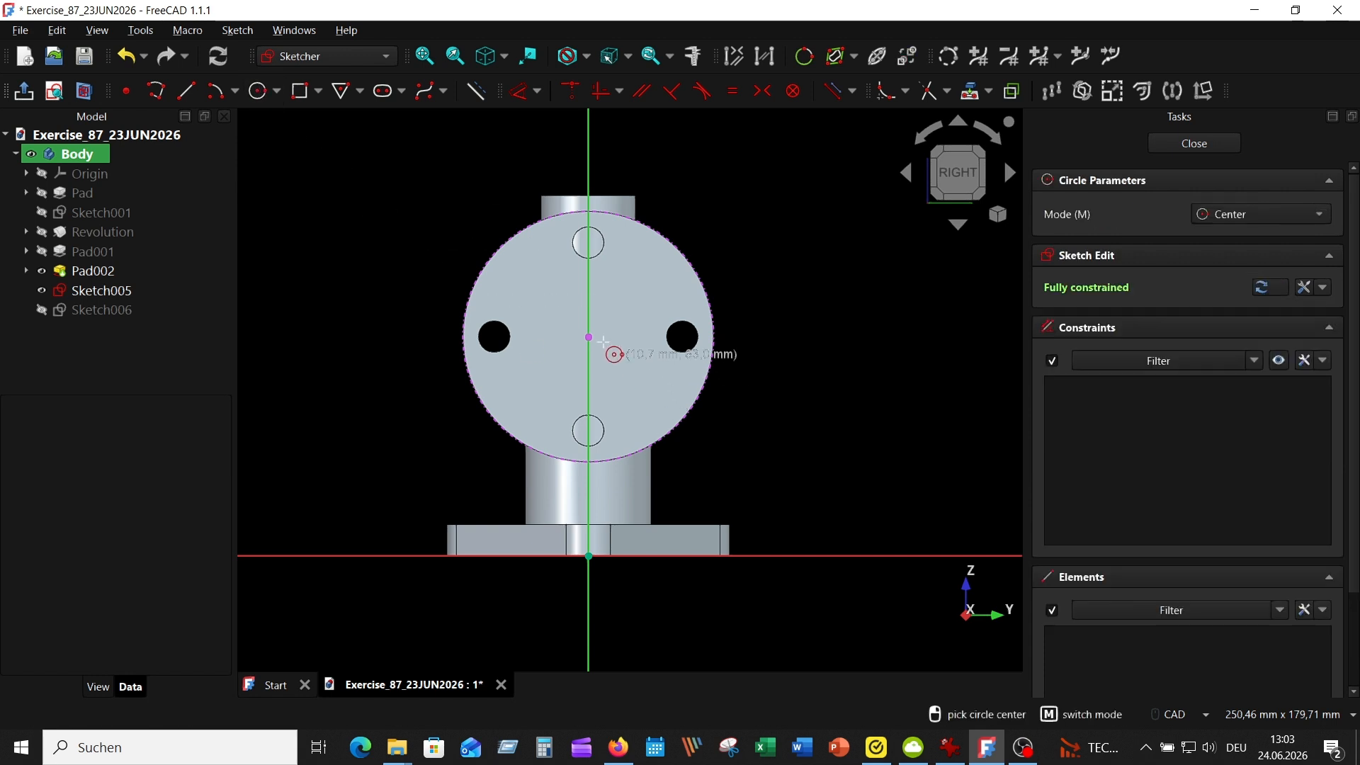
{"action": "left_click", "coordinate": [589, 337]}
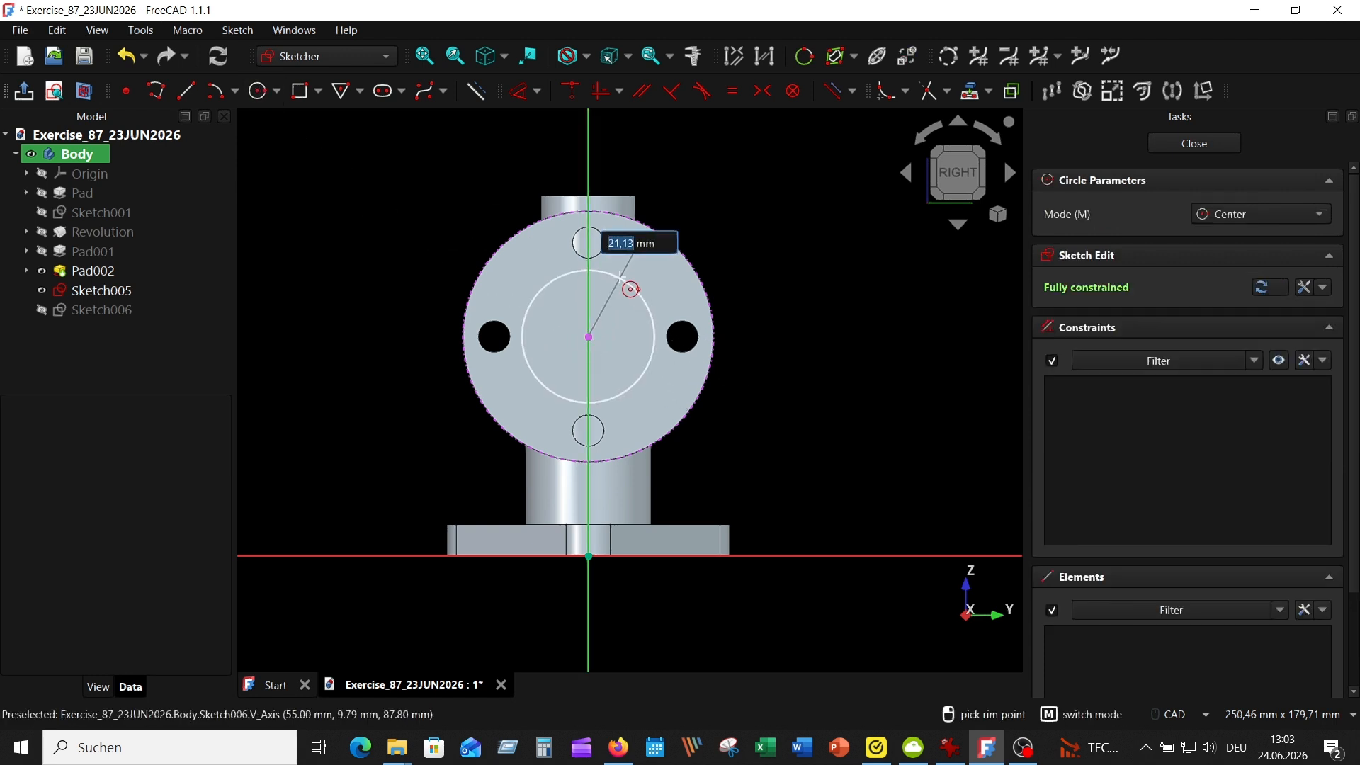
{"action": "type", "text": "20"}
{"action": "key", "text": "Return"}
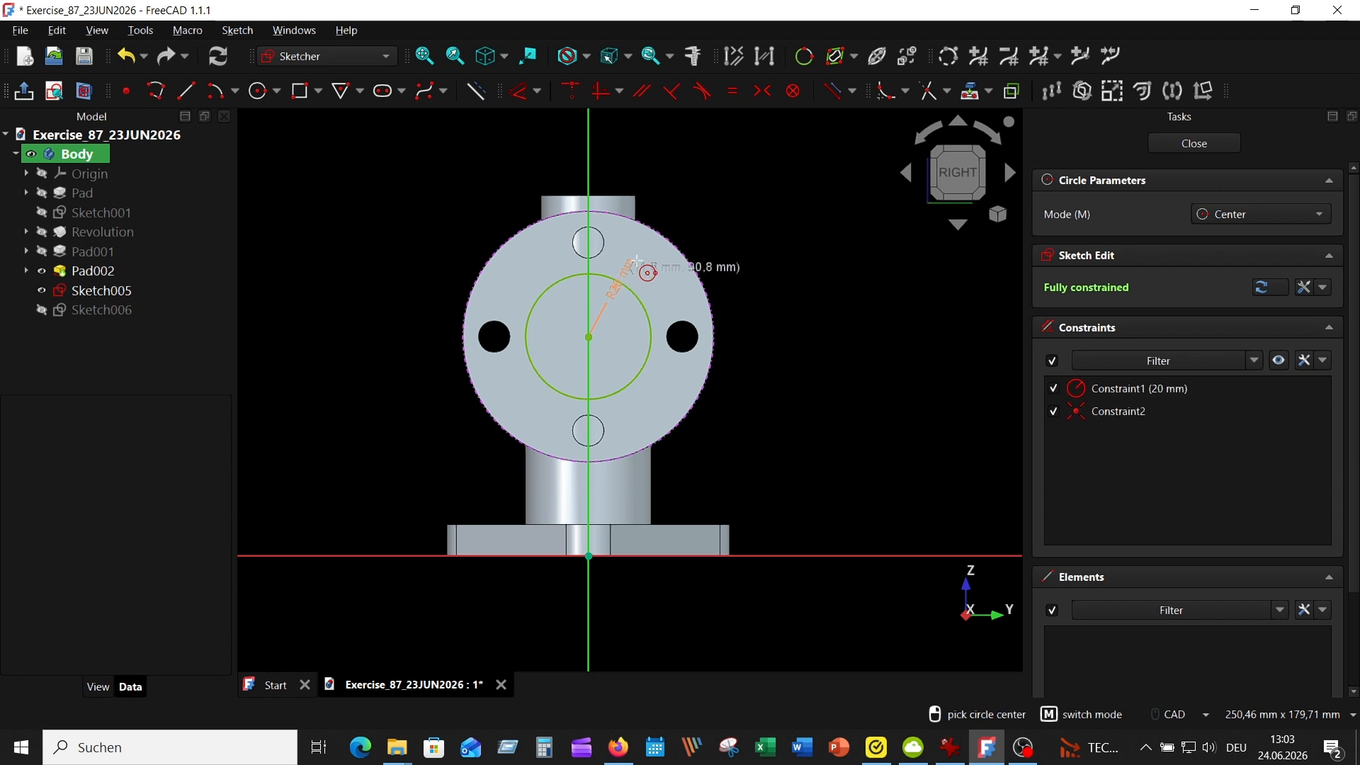
{"action": "key", "text": "Escape"}
{"action": "left_click_drag", "start_coordinate": [634, 272], "coordinate": [768, 195]}
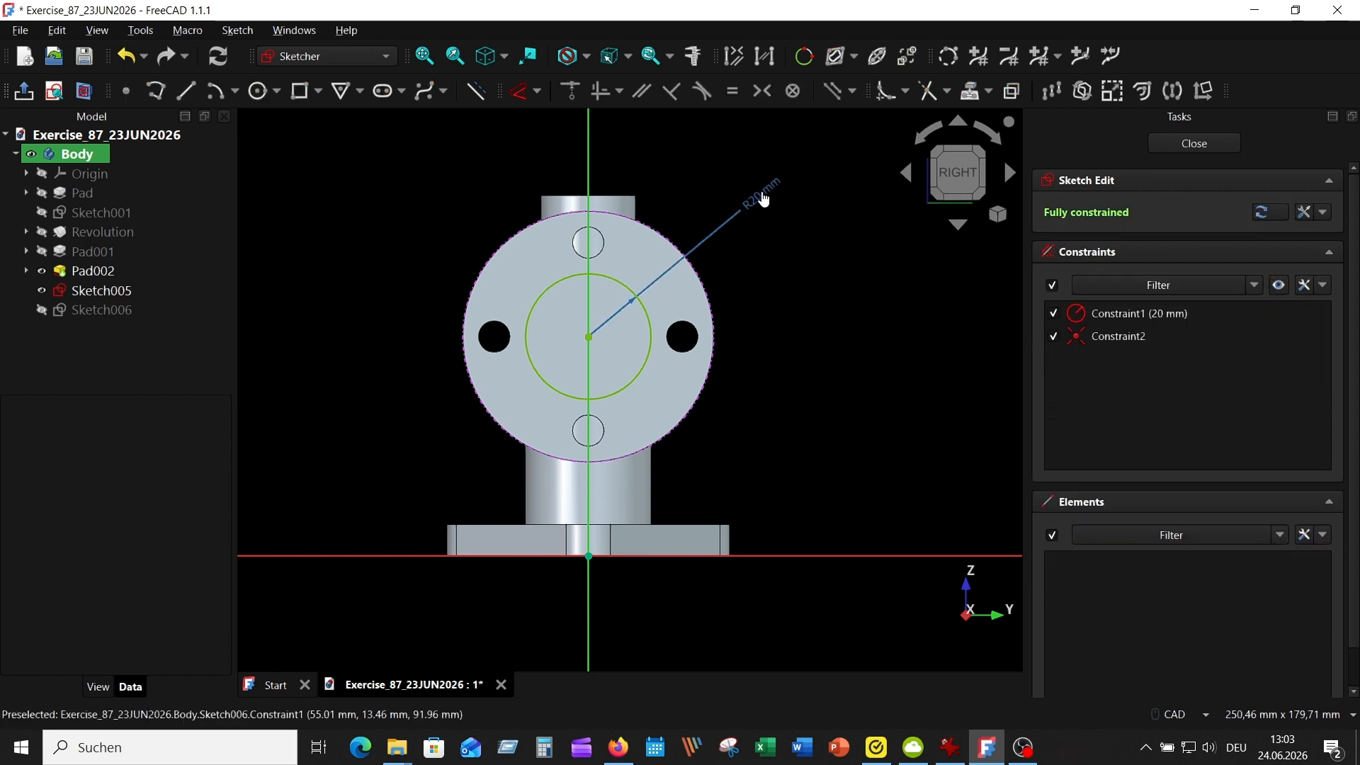
{"action": "left_click", "coordinate": [1195, 145]}
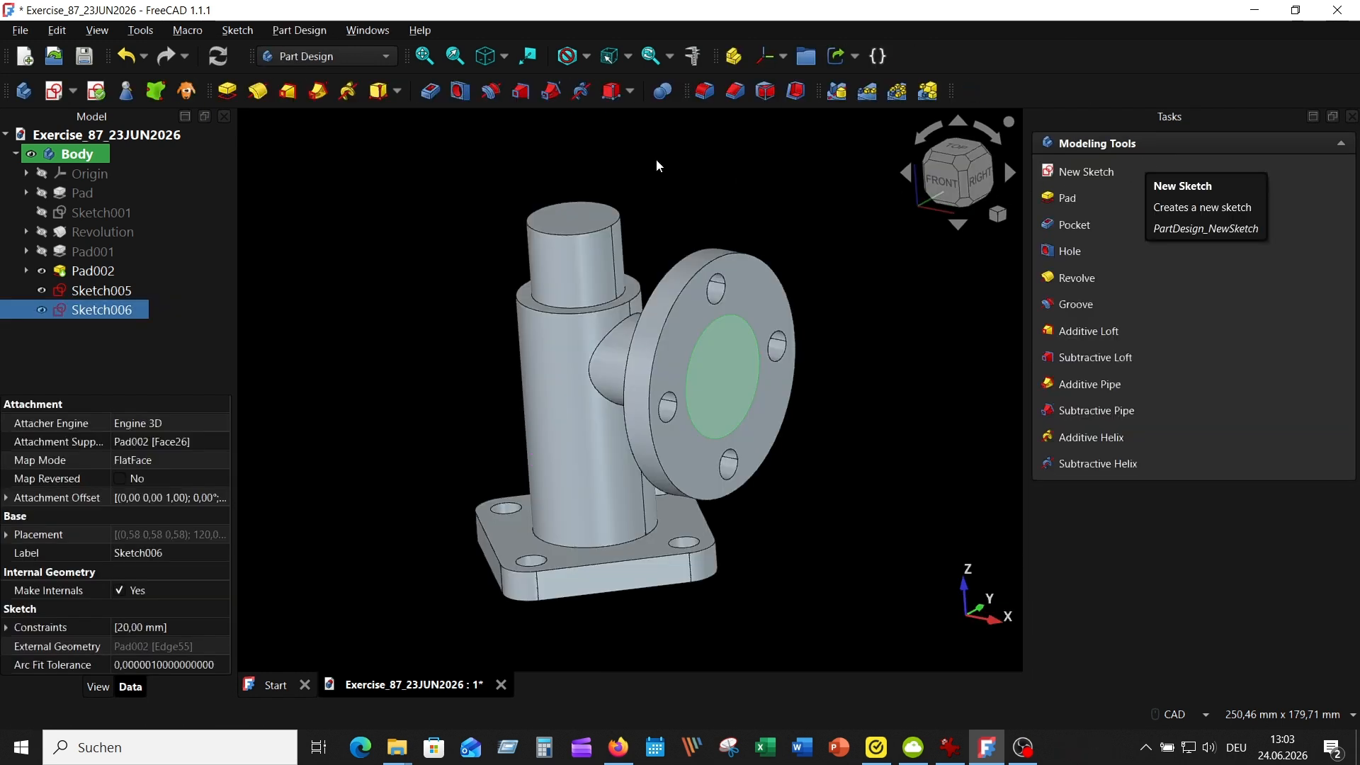
Pocket the circle 2 mm deep into the flange face
{"action": "left_click", "coordinate": [431, 93]}
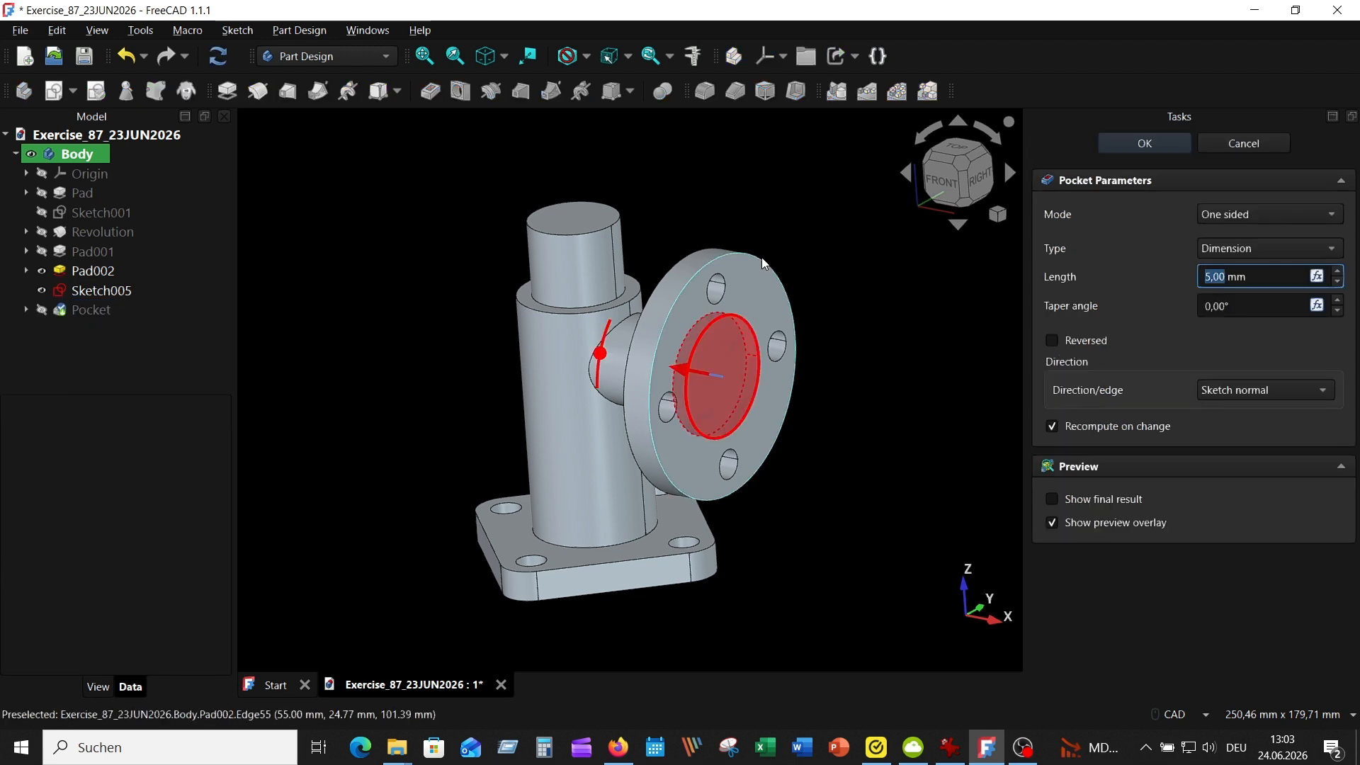
{"action": "type", "text": "2"}
{"action": "key", "text": "Return"}
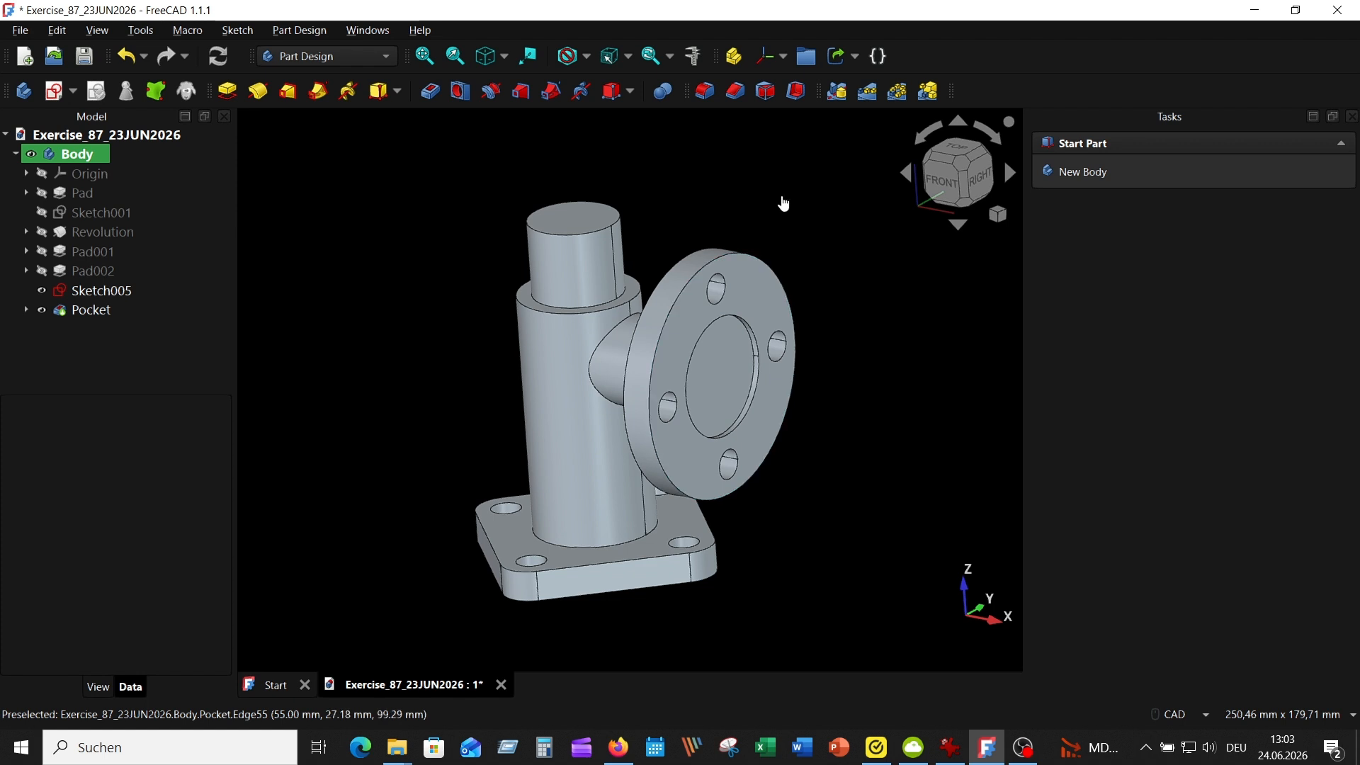
Start a Hole on the floor of the flange recess, with a depth of 55 mm and the drill angle disabled
{"action": "middle_click_drag", "start_coordinate": [780, 203], "coordinate": [793, 296]}
{"action": "left_click", "coordinate": [641, 284]}
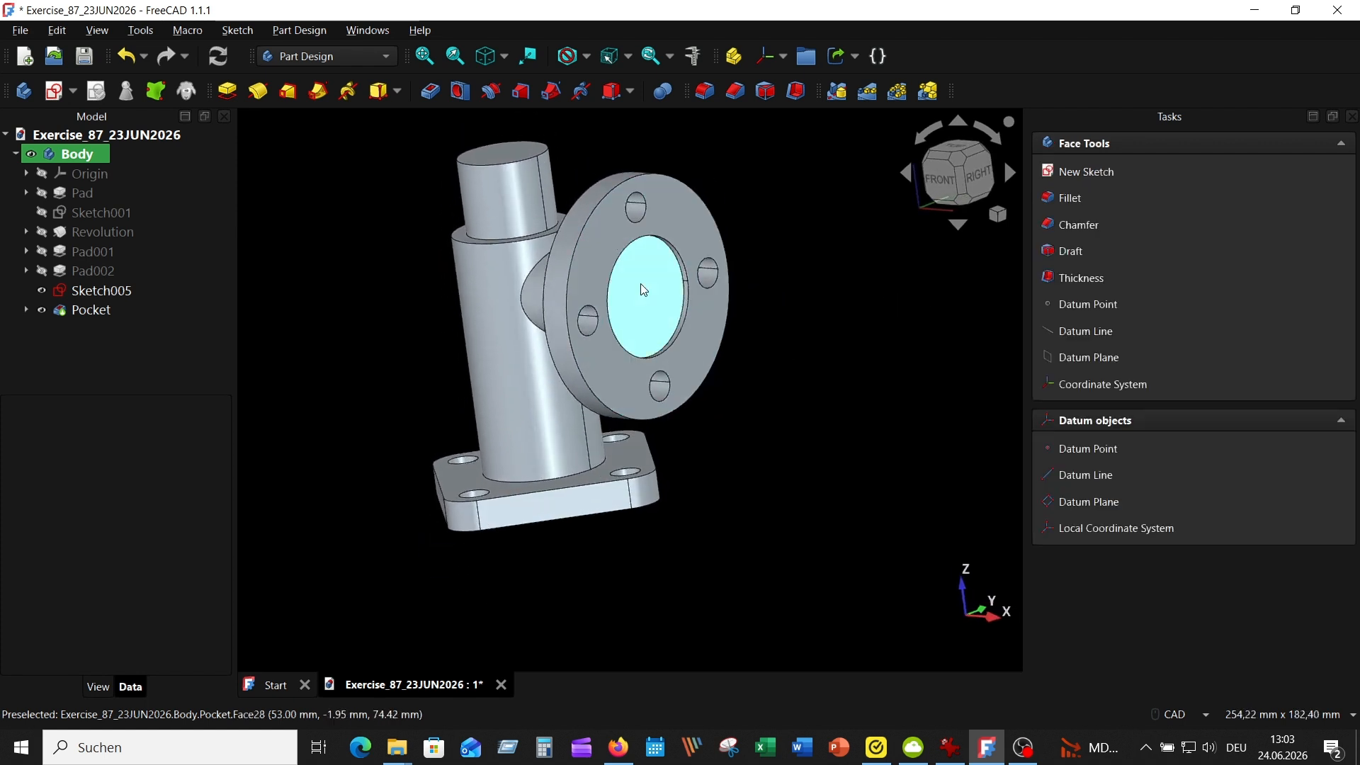
{"action": "left_click", "coordinate": [459, 91]}
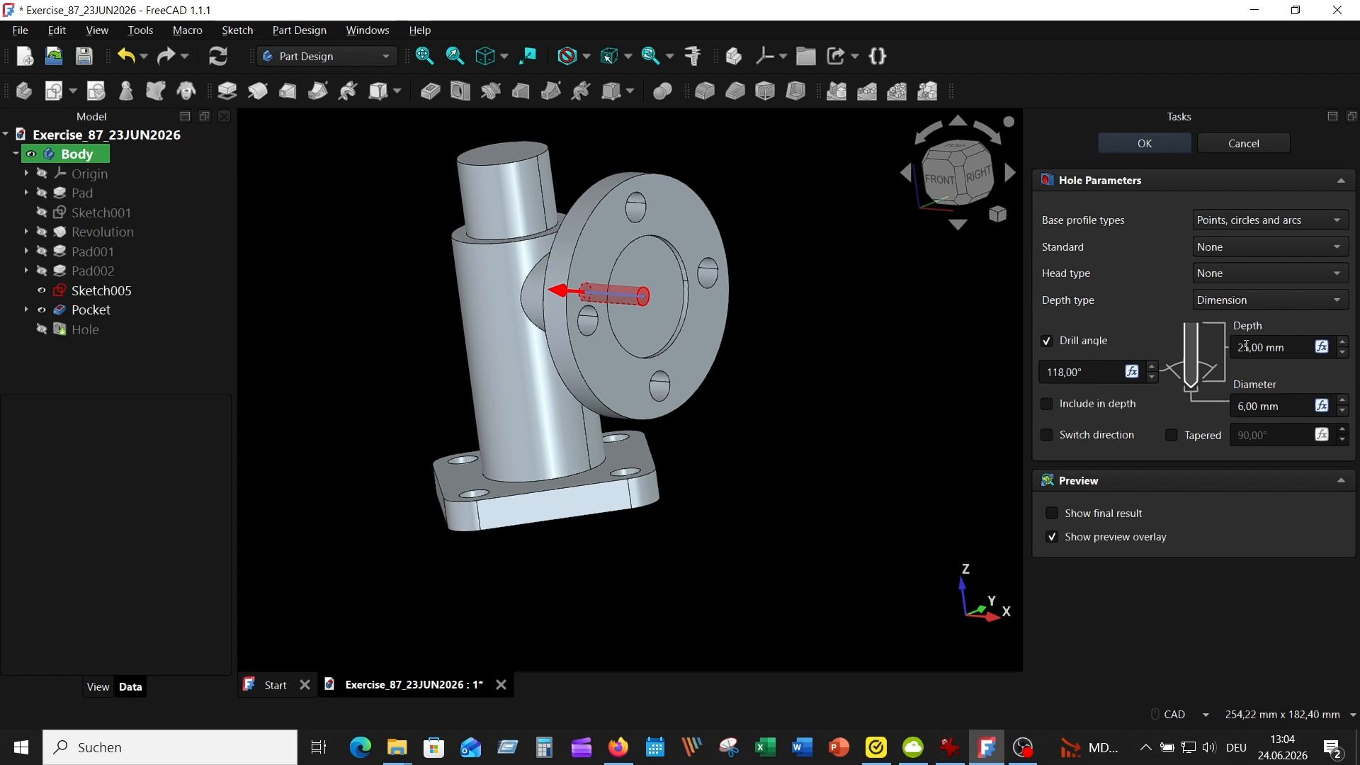
{"action": "left_click", "coordinate": [1249, 347]}
{"action": "type", "text": "3"}
{"action": "left_click", "coordinate": [1048, 342]}
Set the branch hole's diameter to 15 mm, check its dimensions against the reference drawing and create the hole
{"action": "left_click", "coordinate": [1241, 406]}
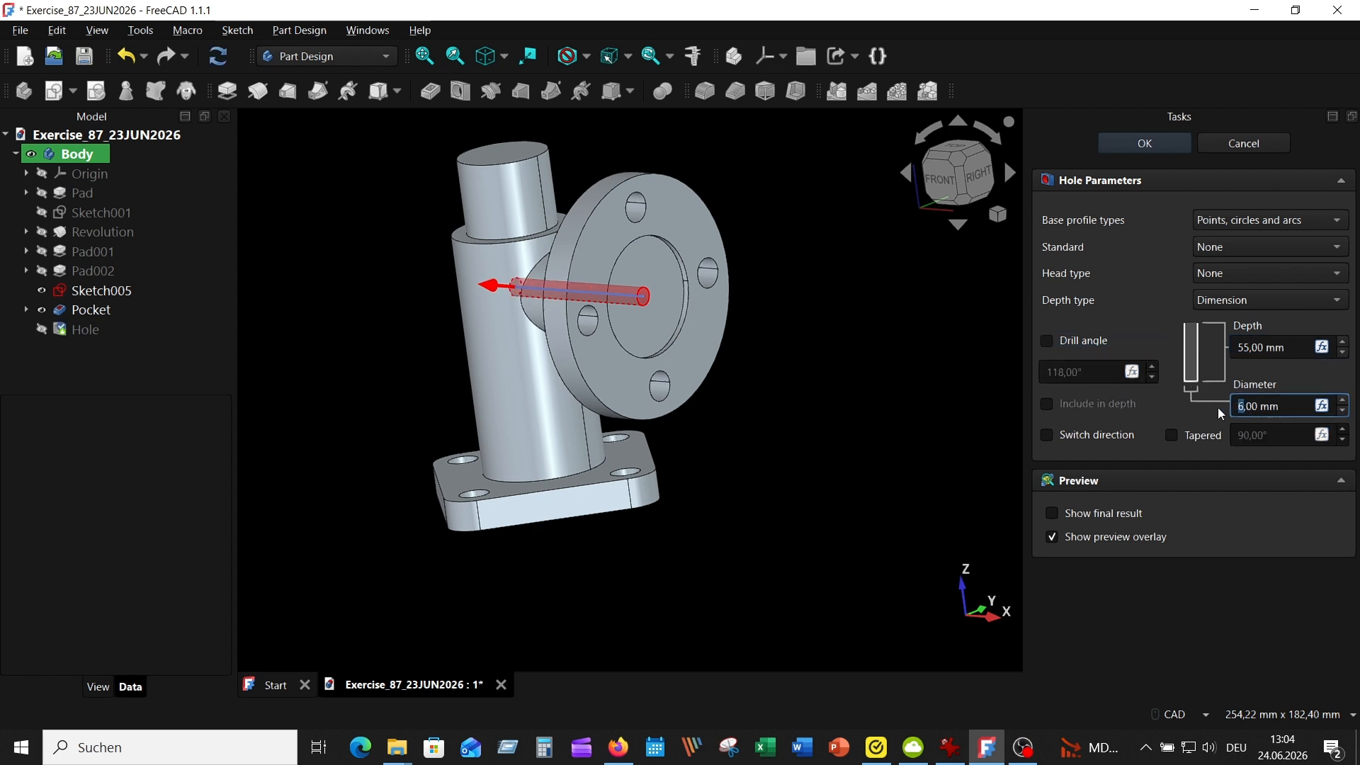
{"action": "type", "text": "15"}
{"action": "middle_click_drag", "start_coordinate": [892, 312], "coordinate": [965, 326]}
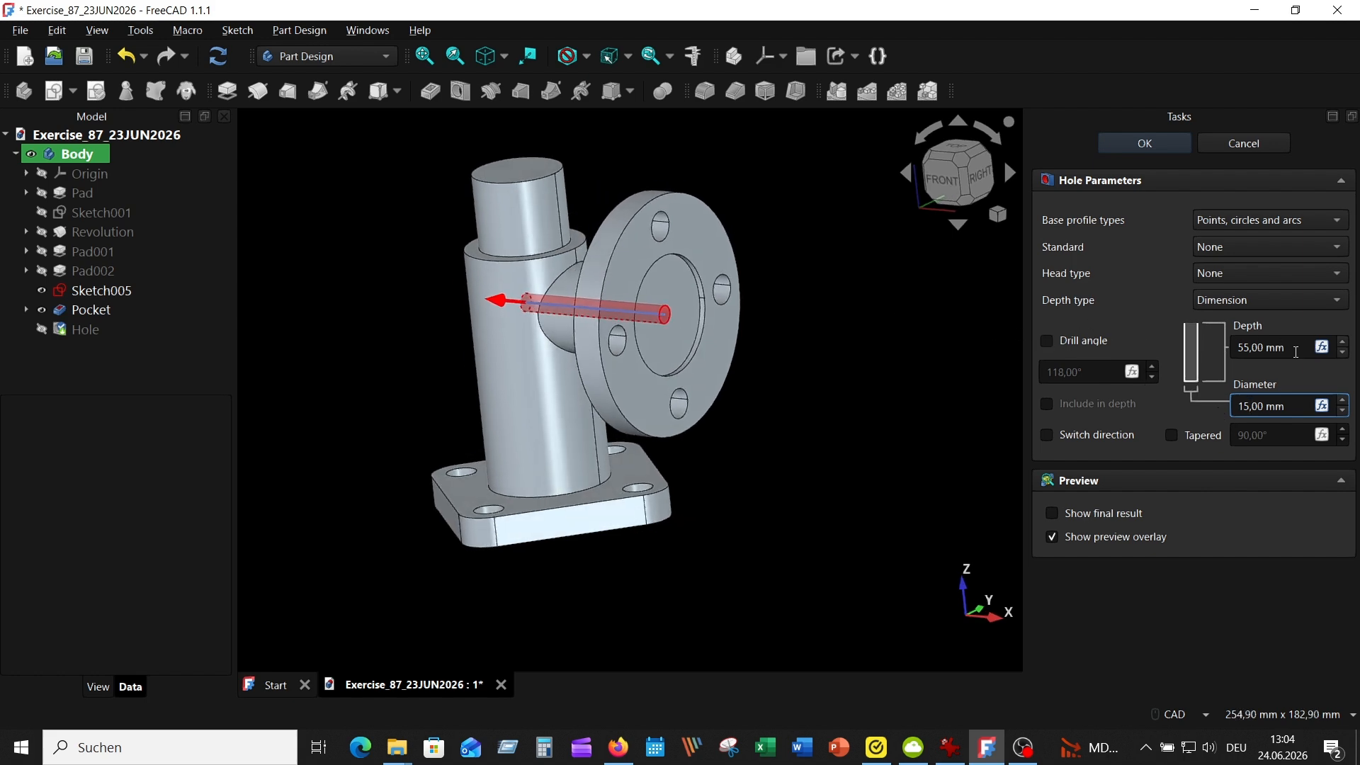
{"action": "left_click", "coordinate": [1295, 350]}
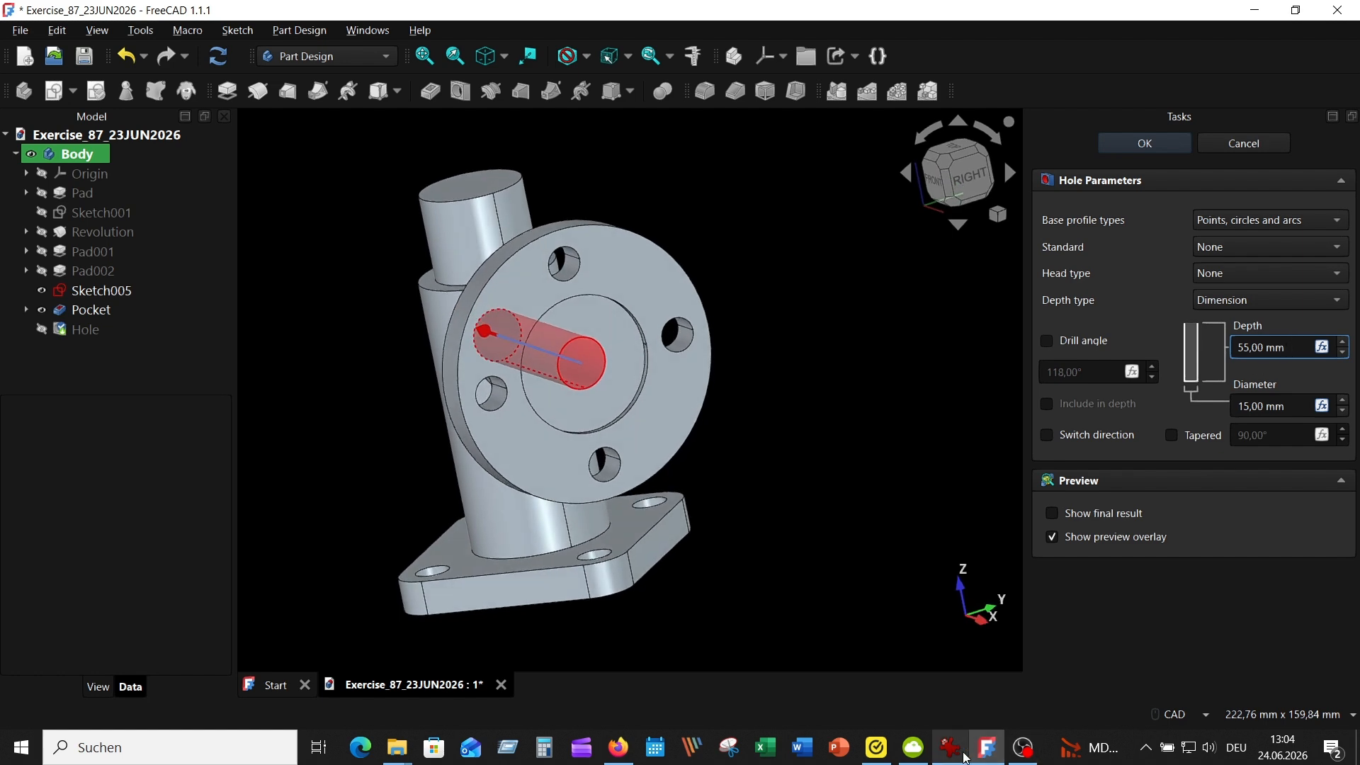
{"action": "left_click", "coordinate": [961, 753]}
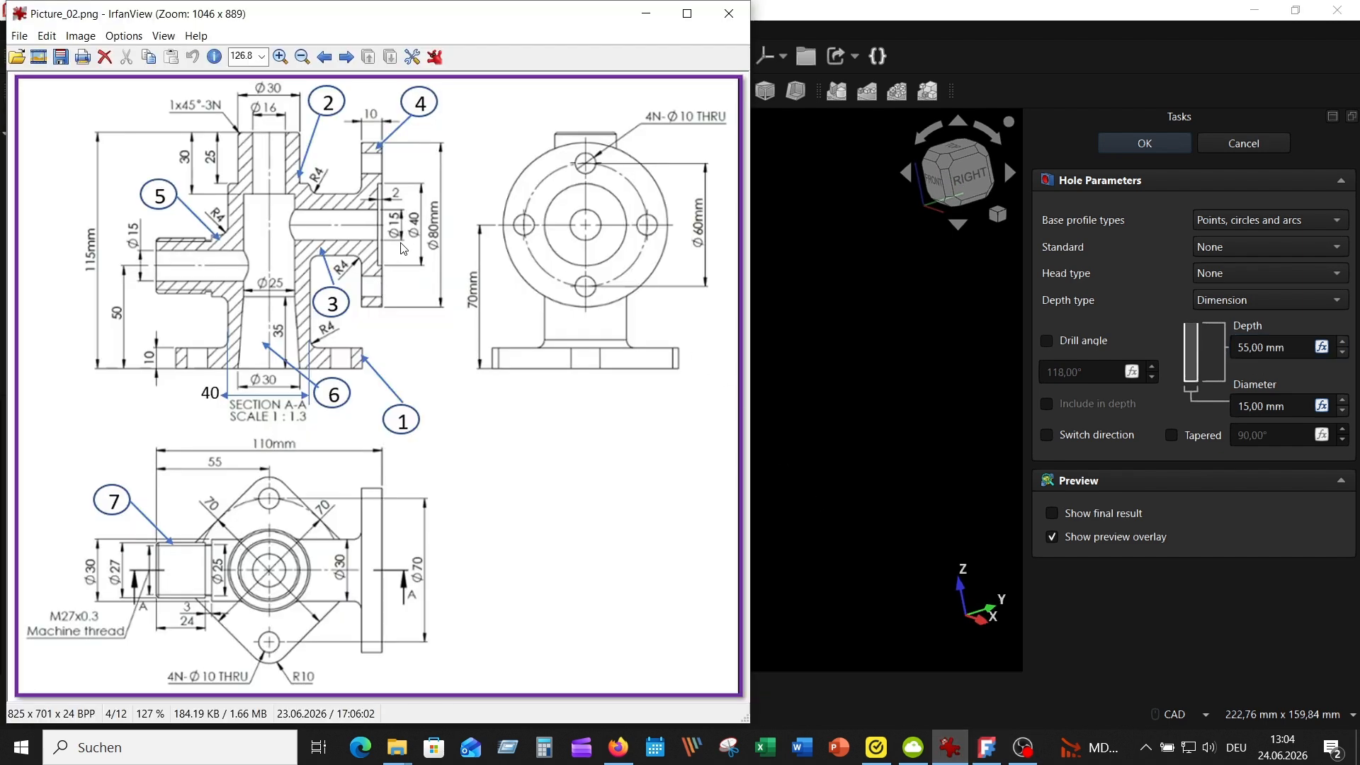
{"action": "left_click", "coordinate": [1144, 143]}
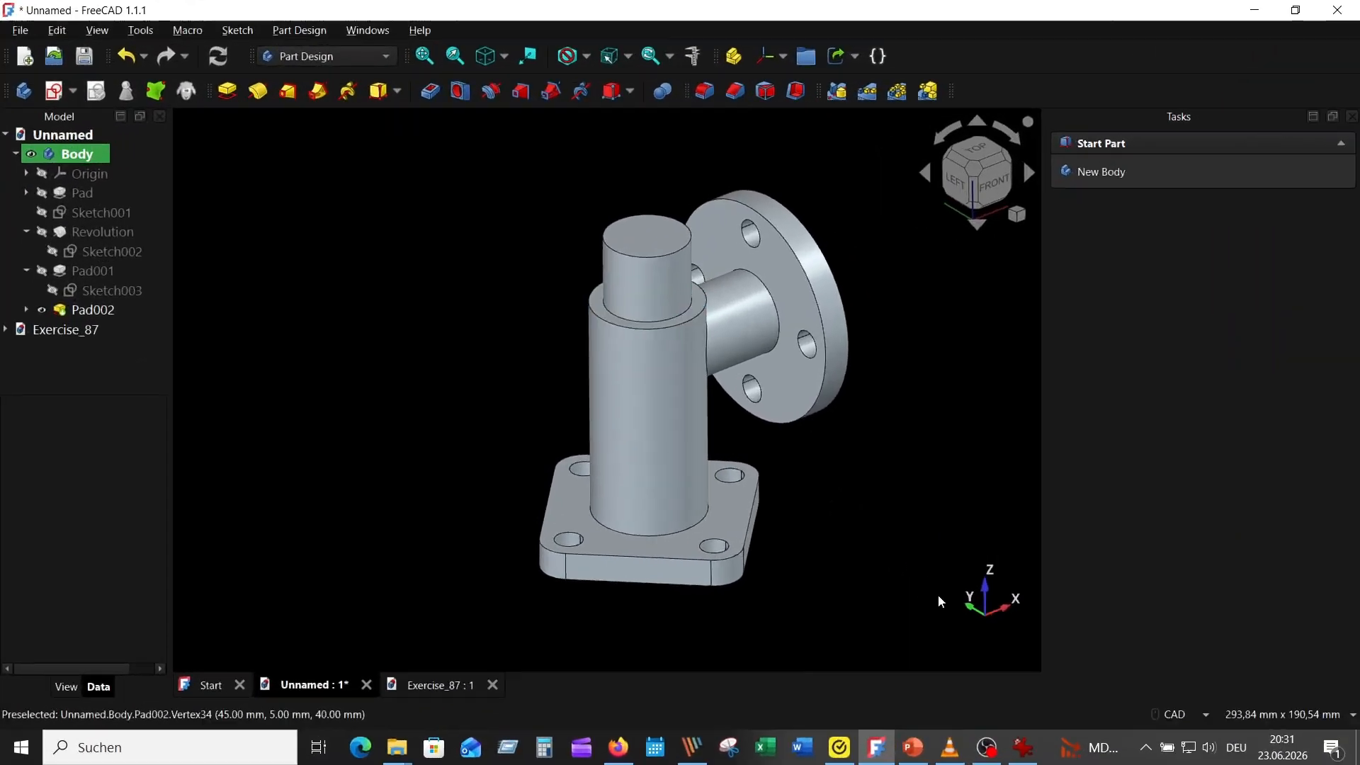
Consult the reference drawing for the opposite threaded branch and start a new sketch on the XZ plane
{"action": "left_click", "coordinate": [1033, 755]}
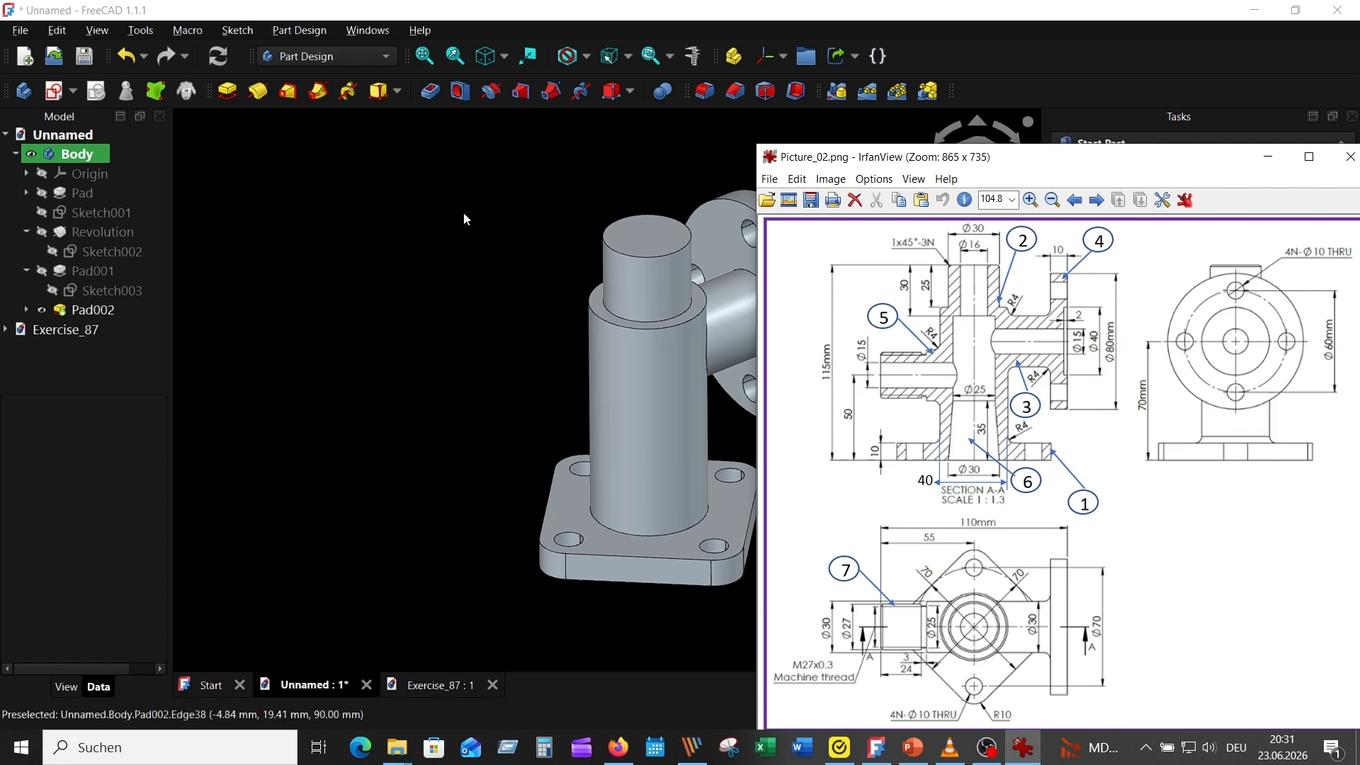
{"action": "left_click", "coordinate": [439, 199]}
{"action": "left_click", "coordinate": [55, 84]}
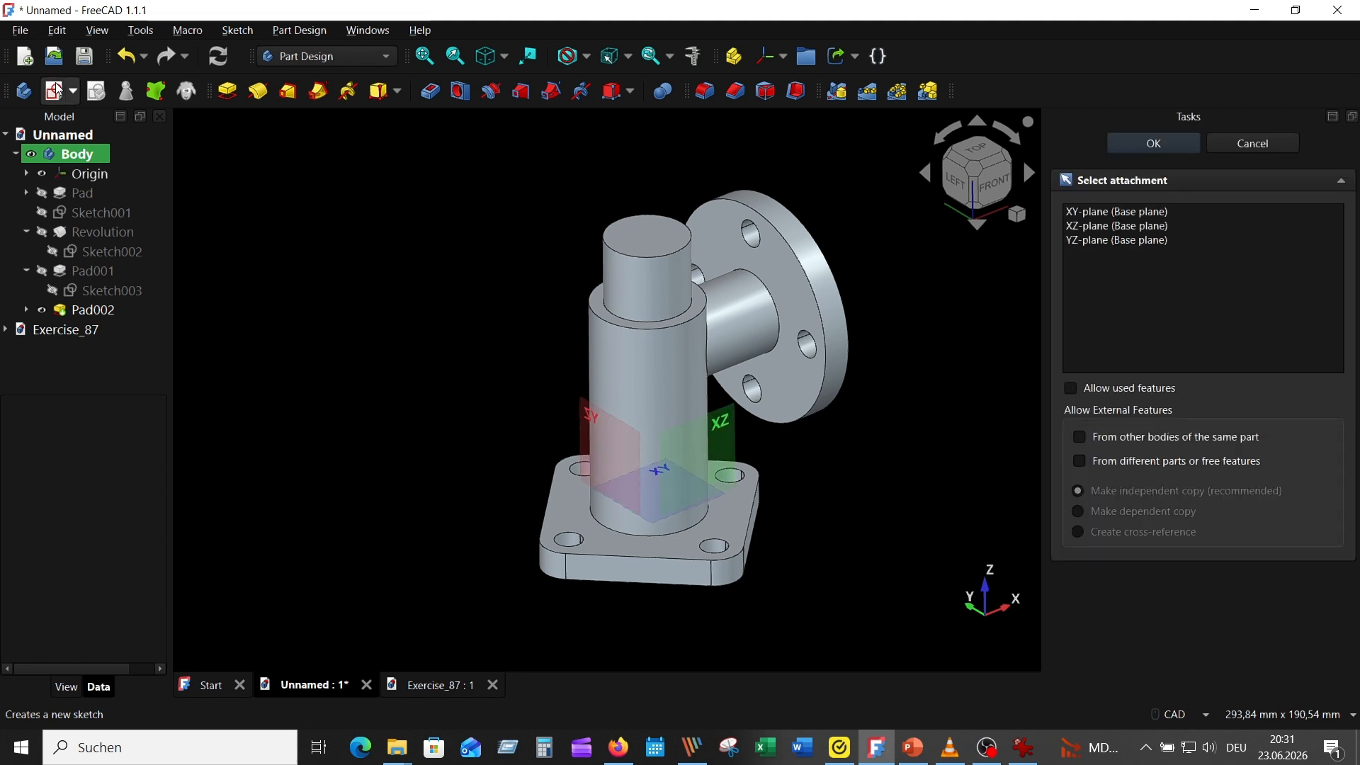
{"action": "left_click", "coordinate": [724, 424]}
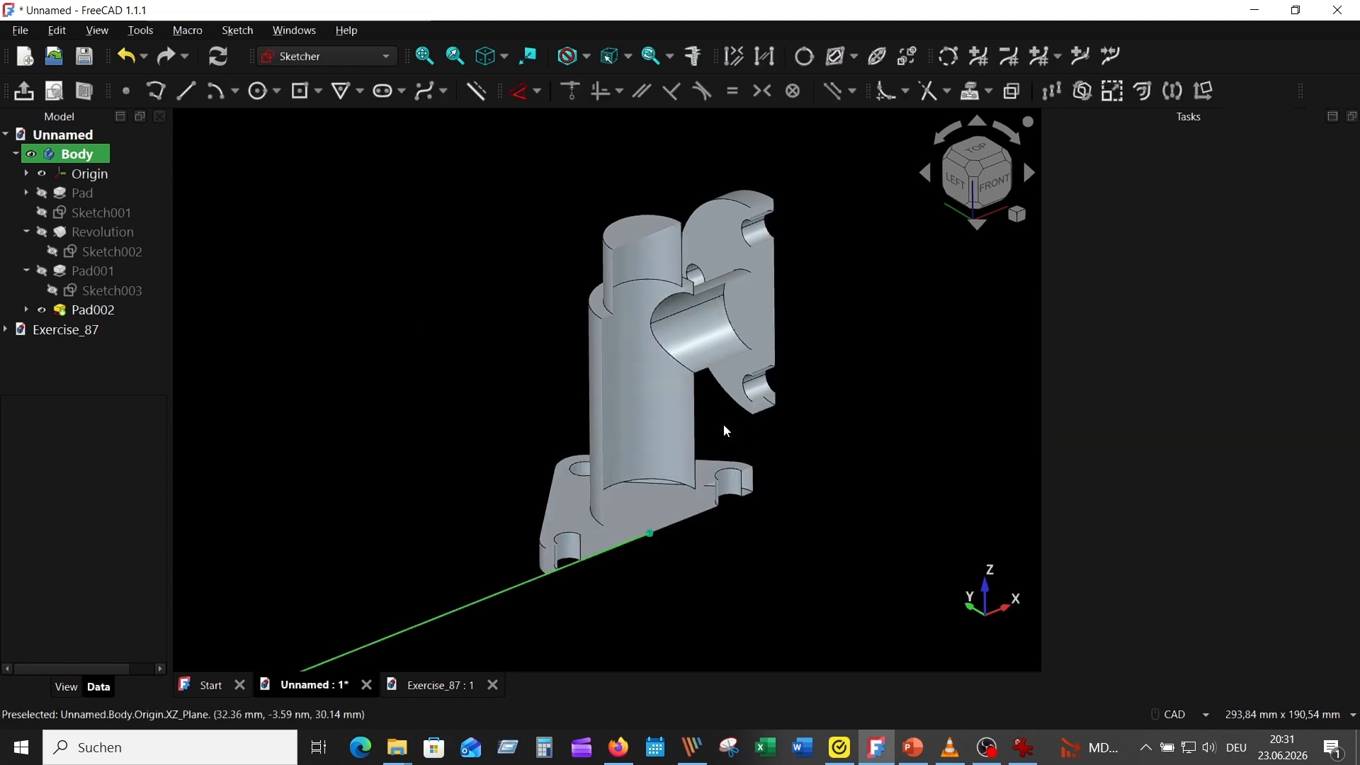
{"action": "scroll", "coordinate": [416, 293], "scroll_direction": "up", "scroll_amount": 1}
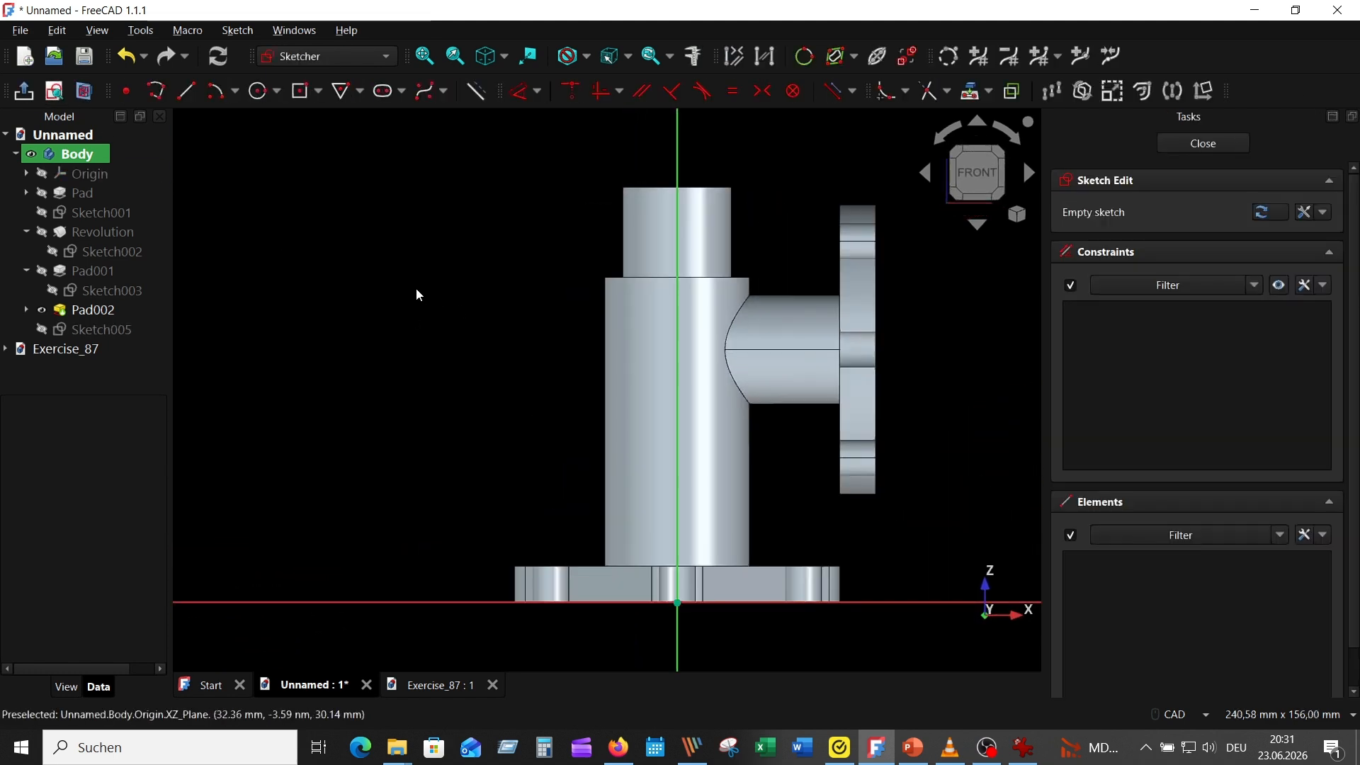
Draw a closed stepped polyline profile from the vertical axis across the main pipe, about 40 mm wide and 16 mm high
{"action": "left_click", "coordinate": [156, 90]}
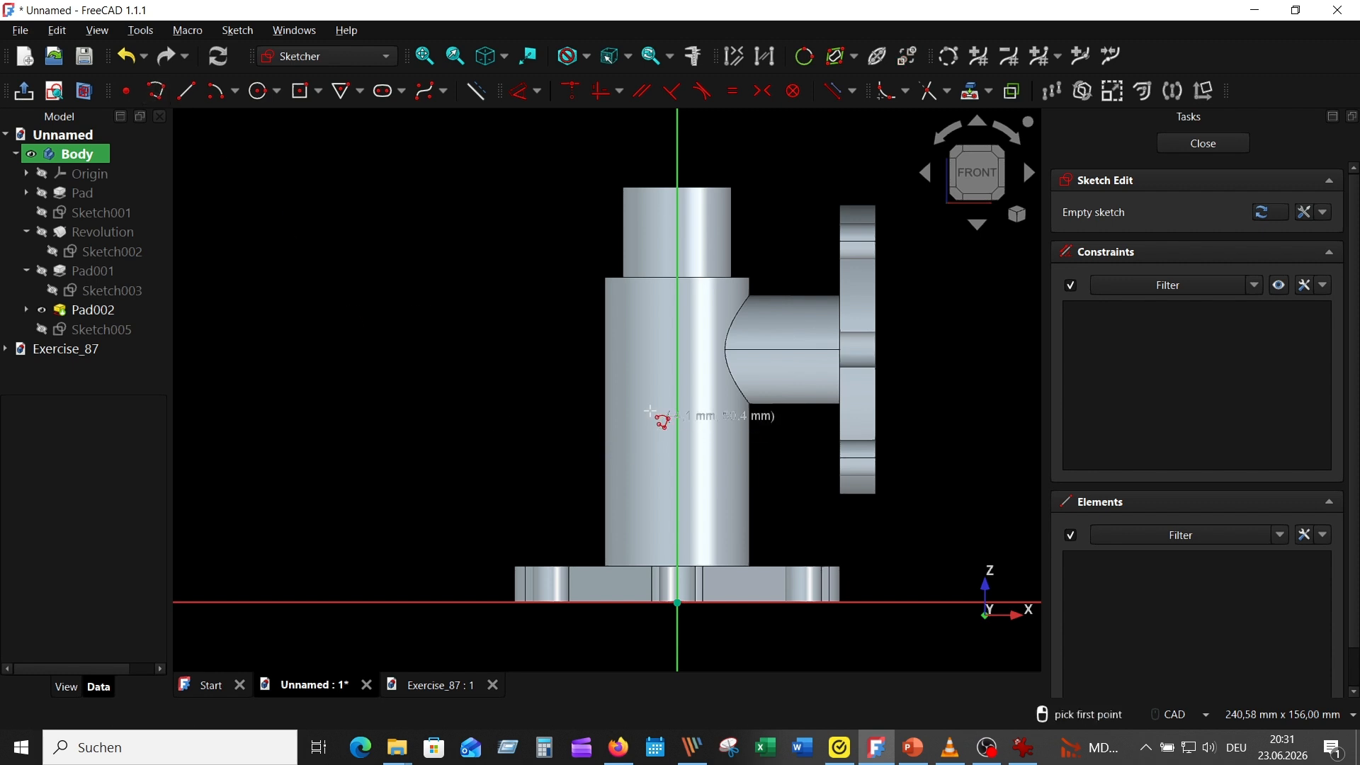
{"action": "left_click", "coordinate": [678, 418]}
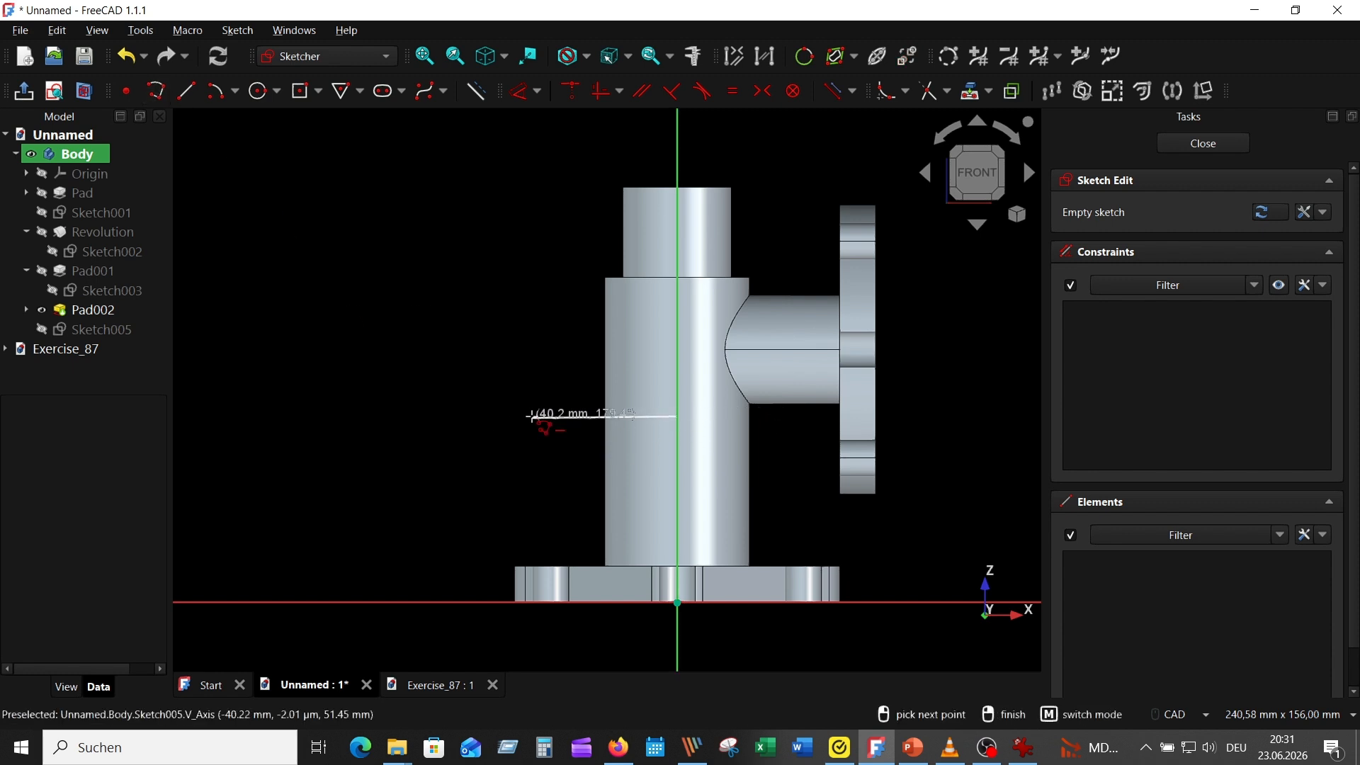
{"action": "left_click", "coordinate": [533, 416]}
{"action": "left_click", "coordinate": [533, 369]}
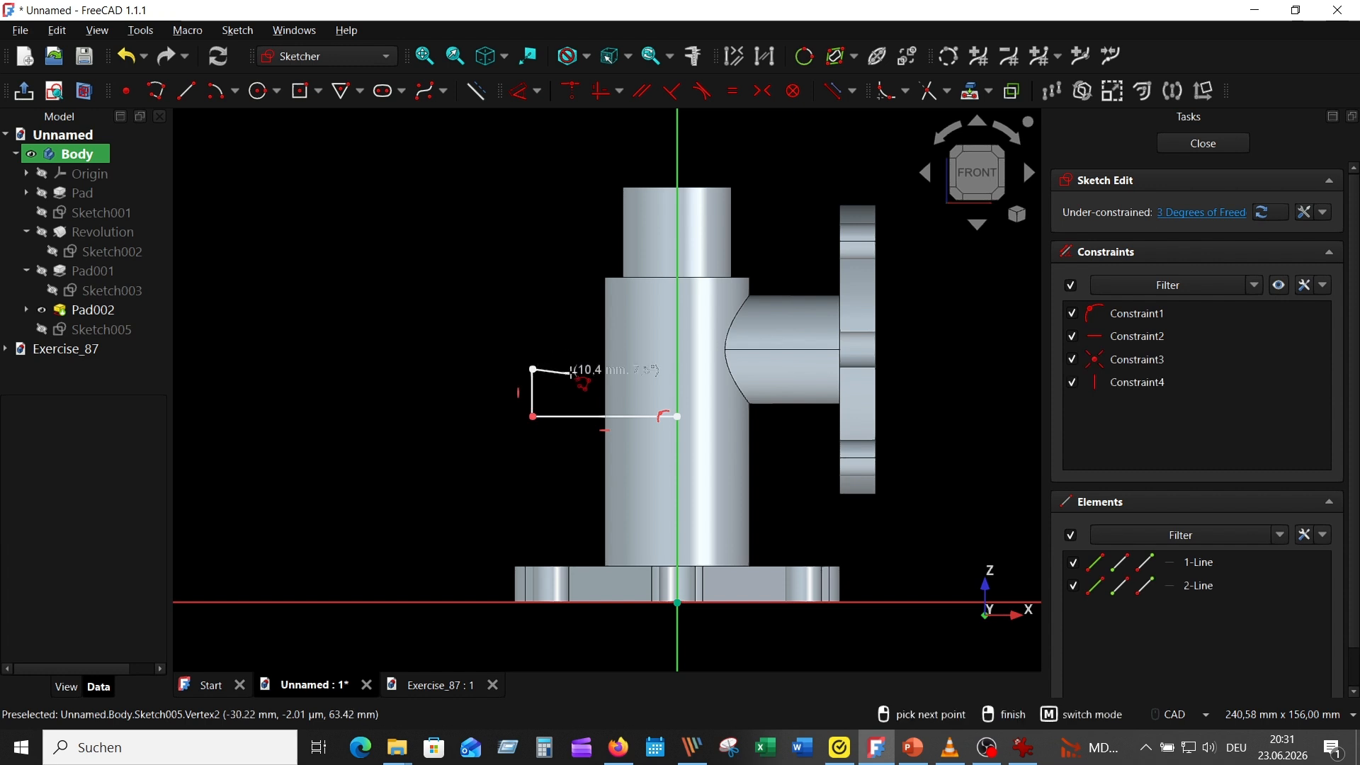
{"action": "left_click", "coordinate": [553, 369]}
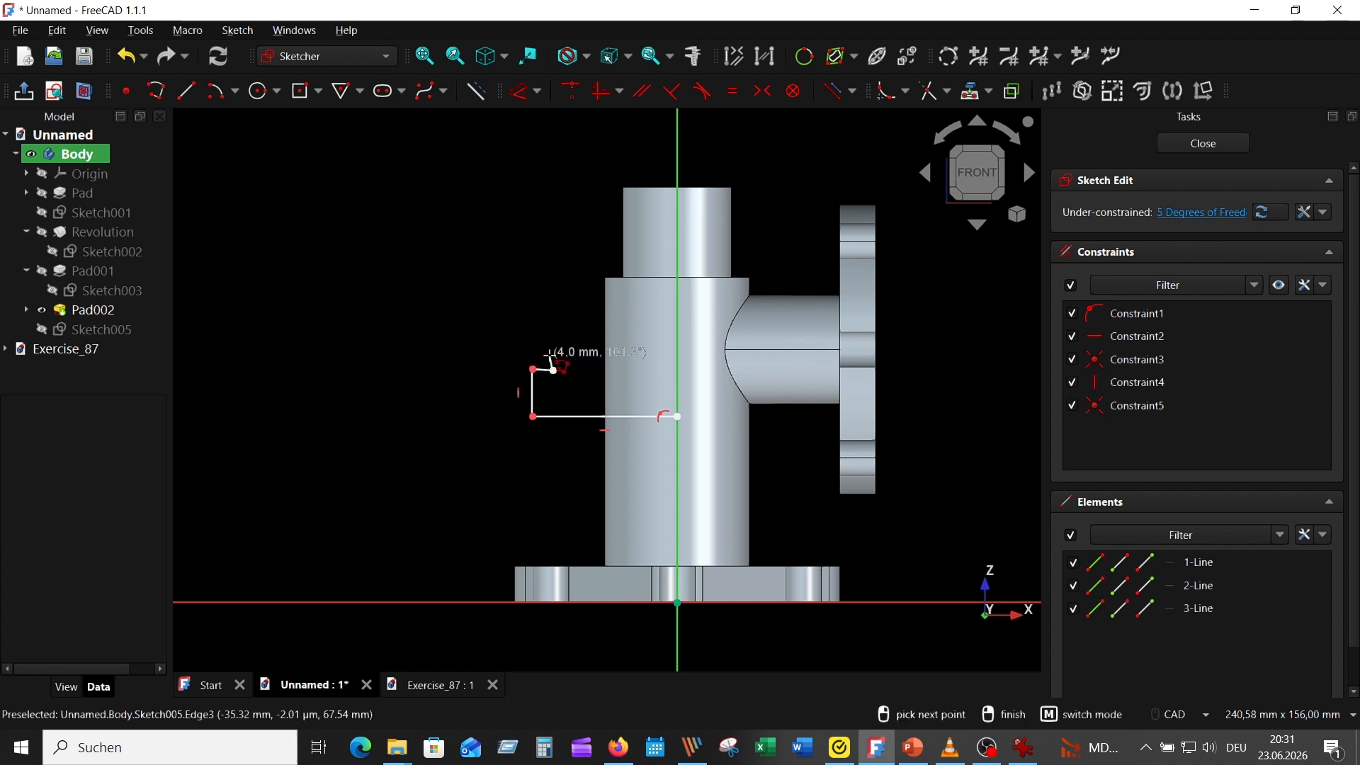
{"action": "left_click", "coordinate": [555, 359]}
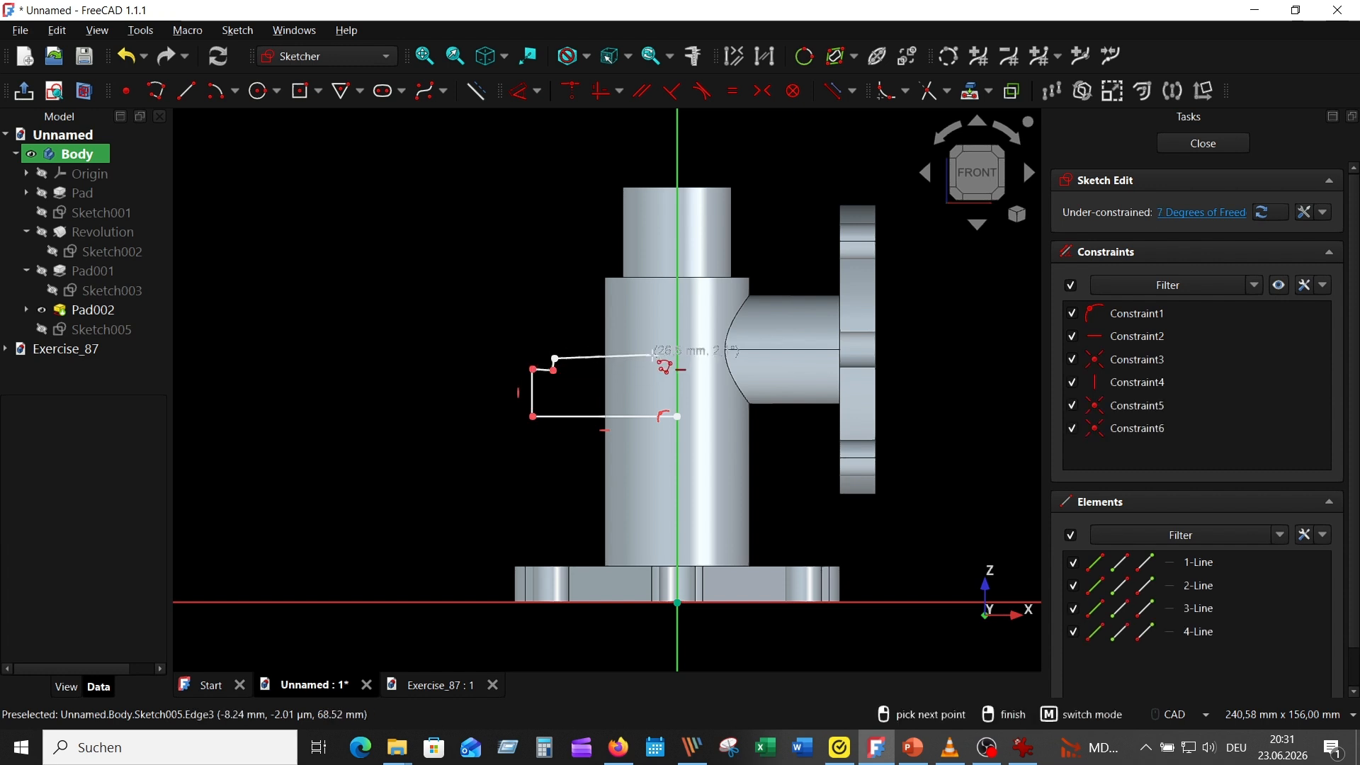
{"action": "left_click", "coordinate": [677, 360]}
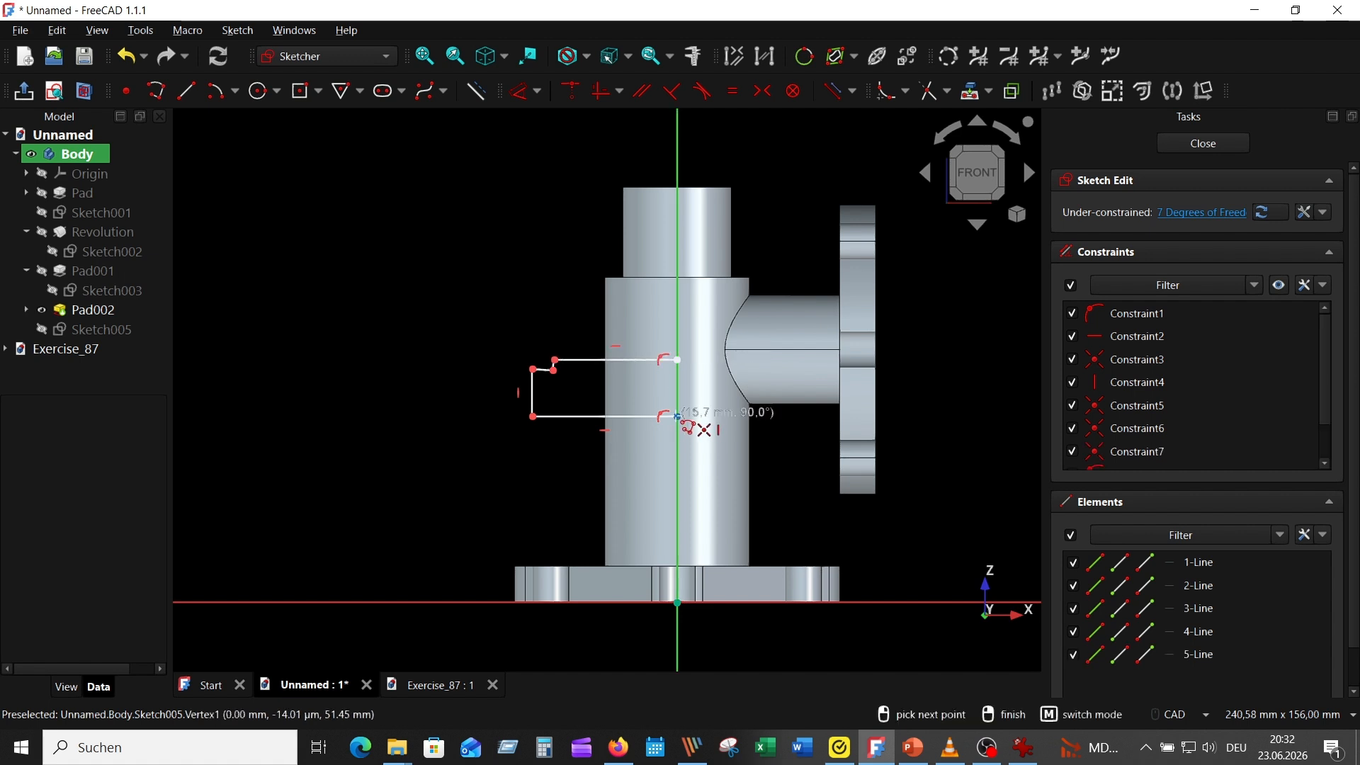
{"action": "left_click", "coordinate": [678, 418]}
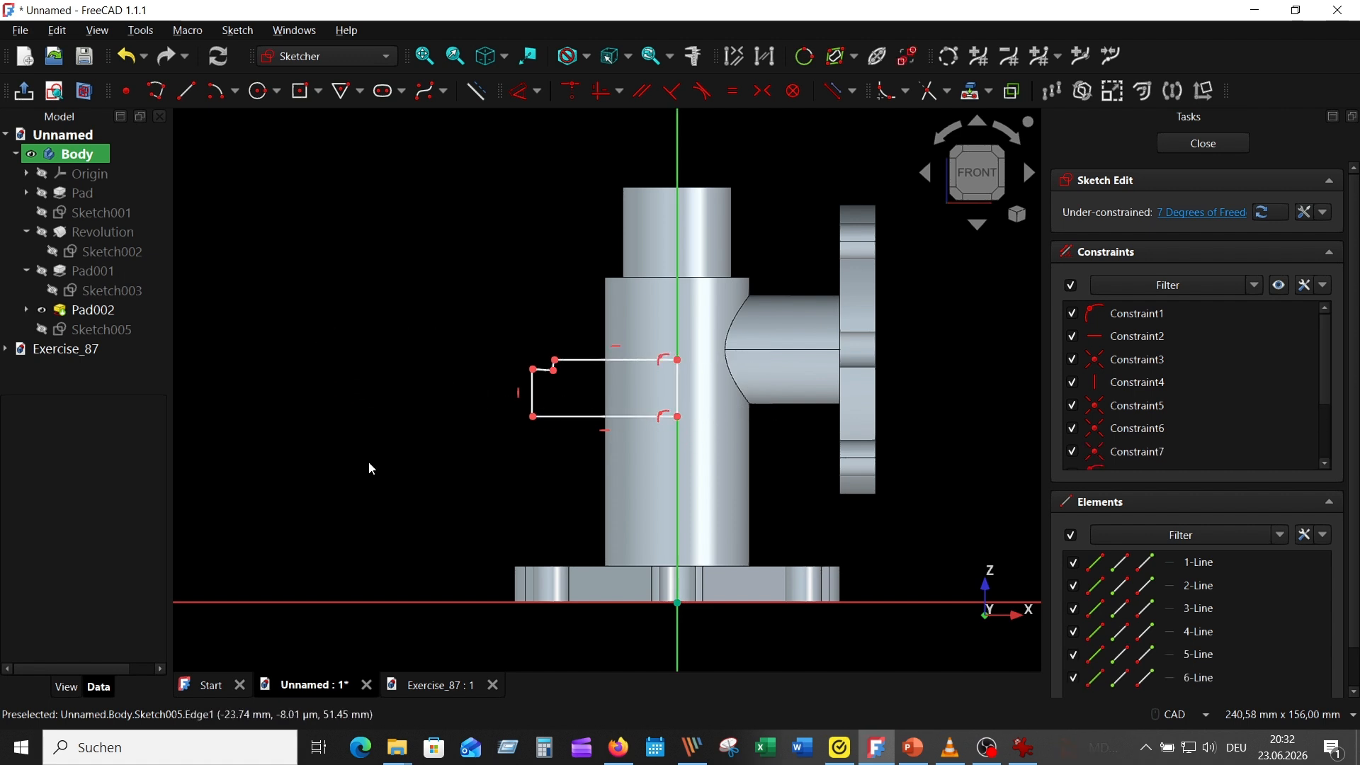
Constrain the profile's short step edge horizontal and the small riser beside it vertical
{"action": "scroll", "coordinate": [370, 467], "scroll_direction": "up", "scroll_amount": 4}
{"action": "left_click", "coordinate": [836, 347]}
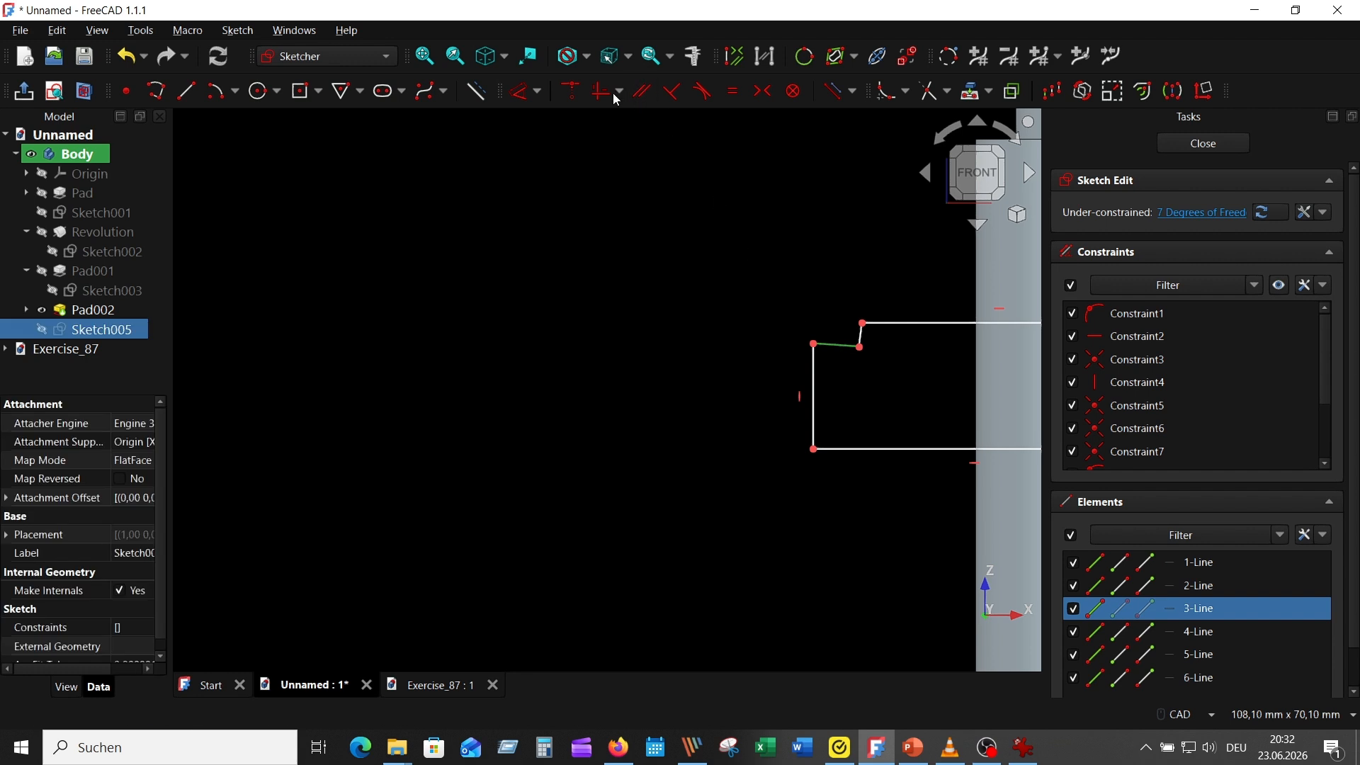
{"action": "left_click", "coordinate": [609, 91]}
{"action": "left_click", "coordinate": [861, 334]}
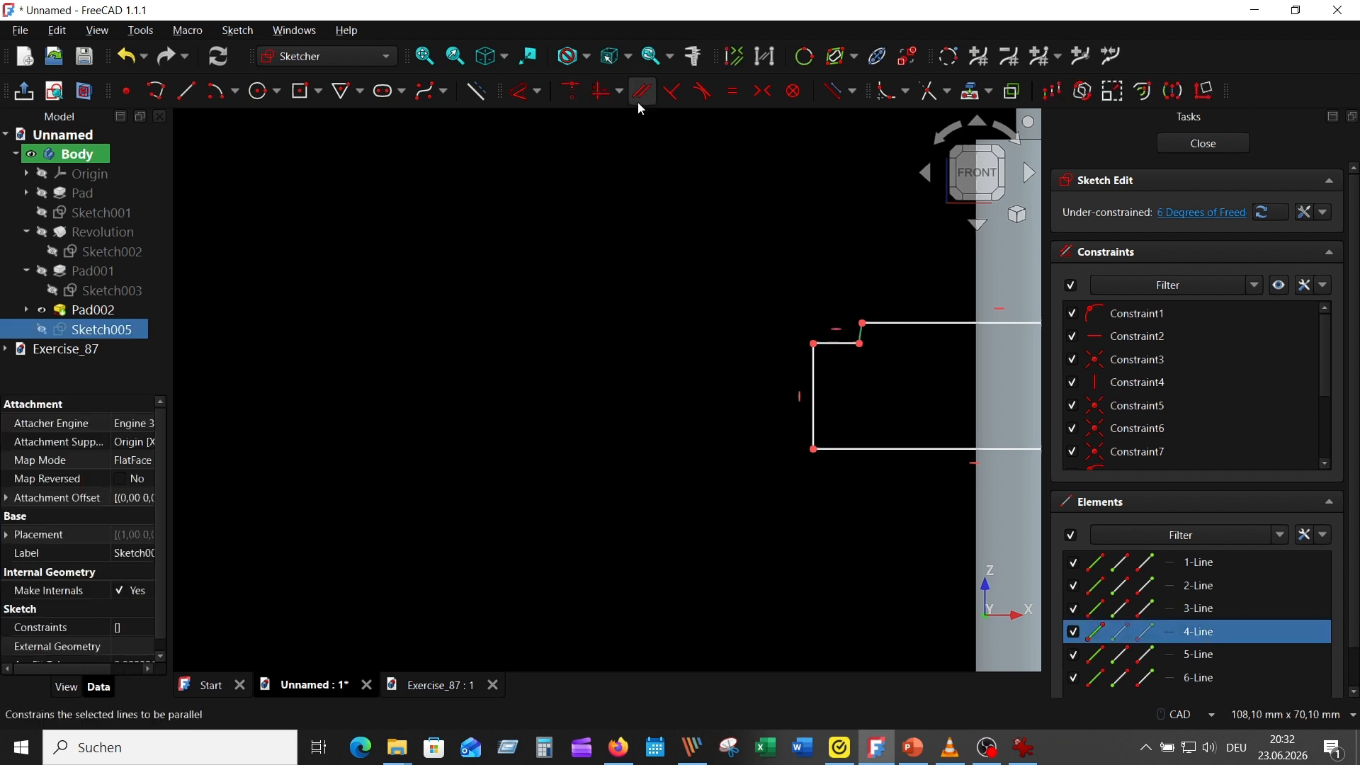
{"action": "left_click", "coordinate": [607, 91]}
{"action": "middle_click_drag", "start_coordinate": [658, 298], "coordinate": [347, 235]}
{"action": "scroll", "coordinate": [427, 388], "scroll_direction": "down", "scroll_amount": 1}
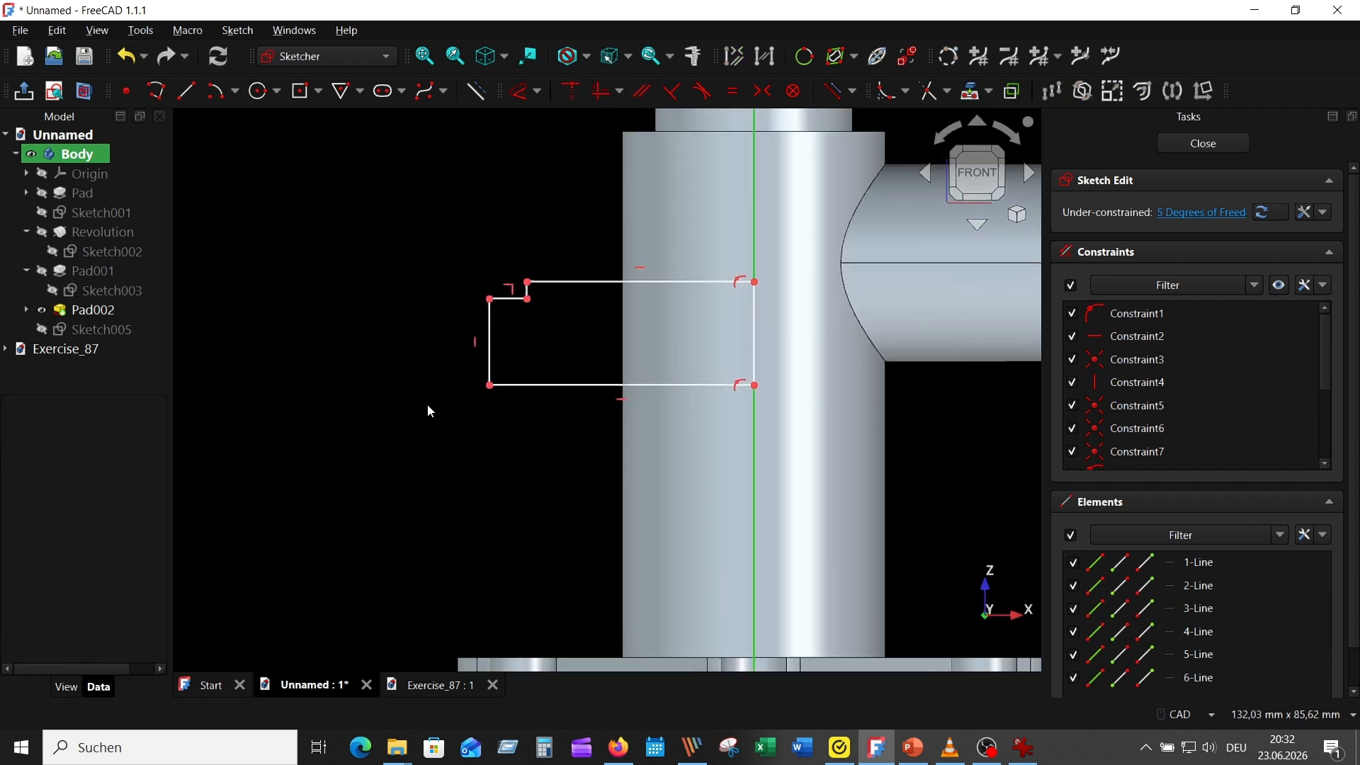
Dimension the profile's short step edge to 3 mm and its lower horizontal edge to 31 mm
{"action": "scroll", "coordinate": [428, 402], "scroll_direction": "up", "scroll_amount": 1}
{"action": "left_click", "coordinate": [525, 91]}
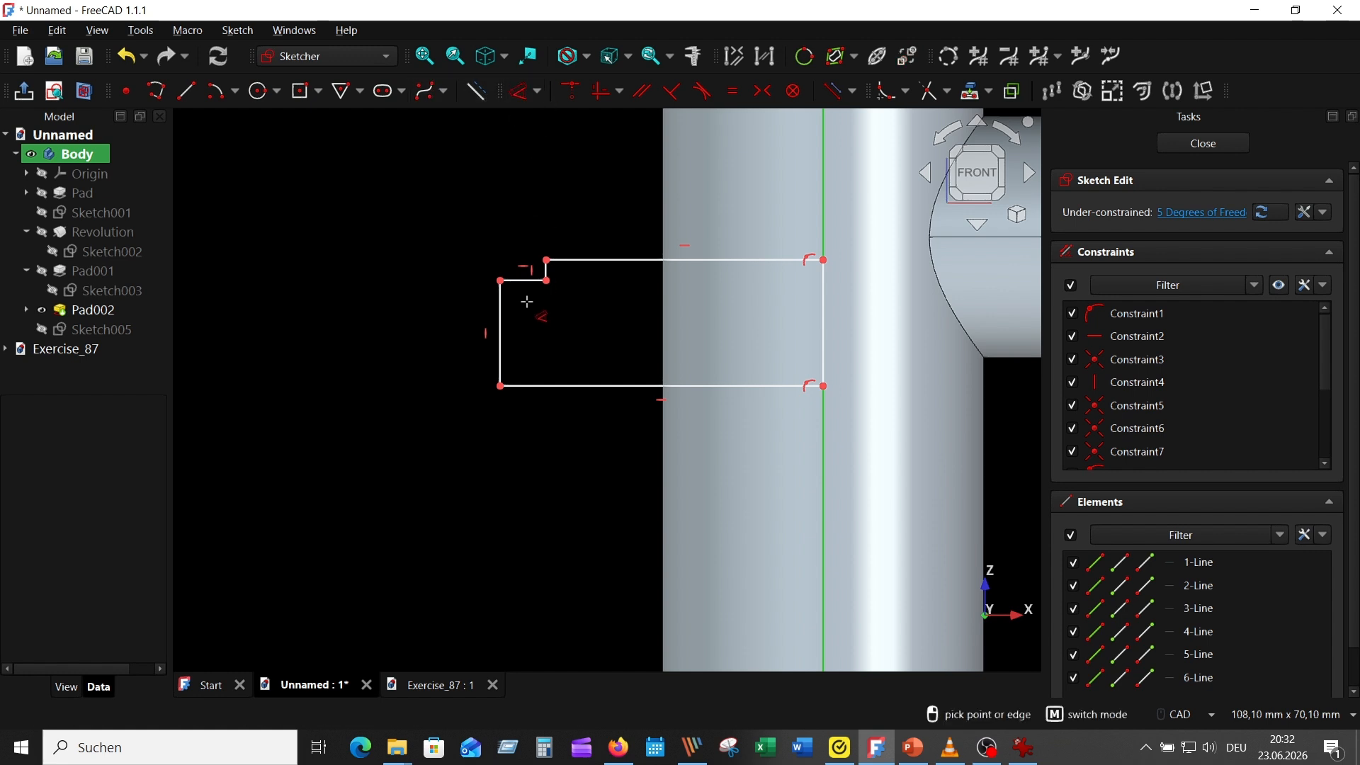
{"action": "left_click", "coordinate": [526, 280]}
{"action": "left_click", "coordinate": [402, 218]}
{"action": "type", "text": "3"}
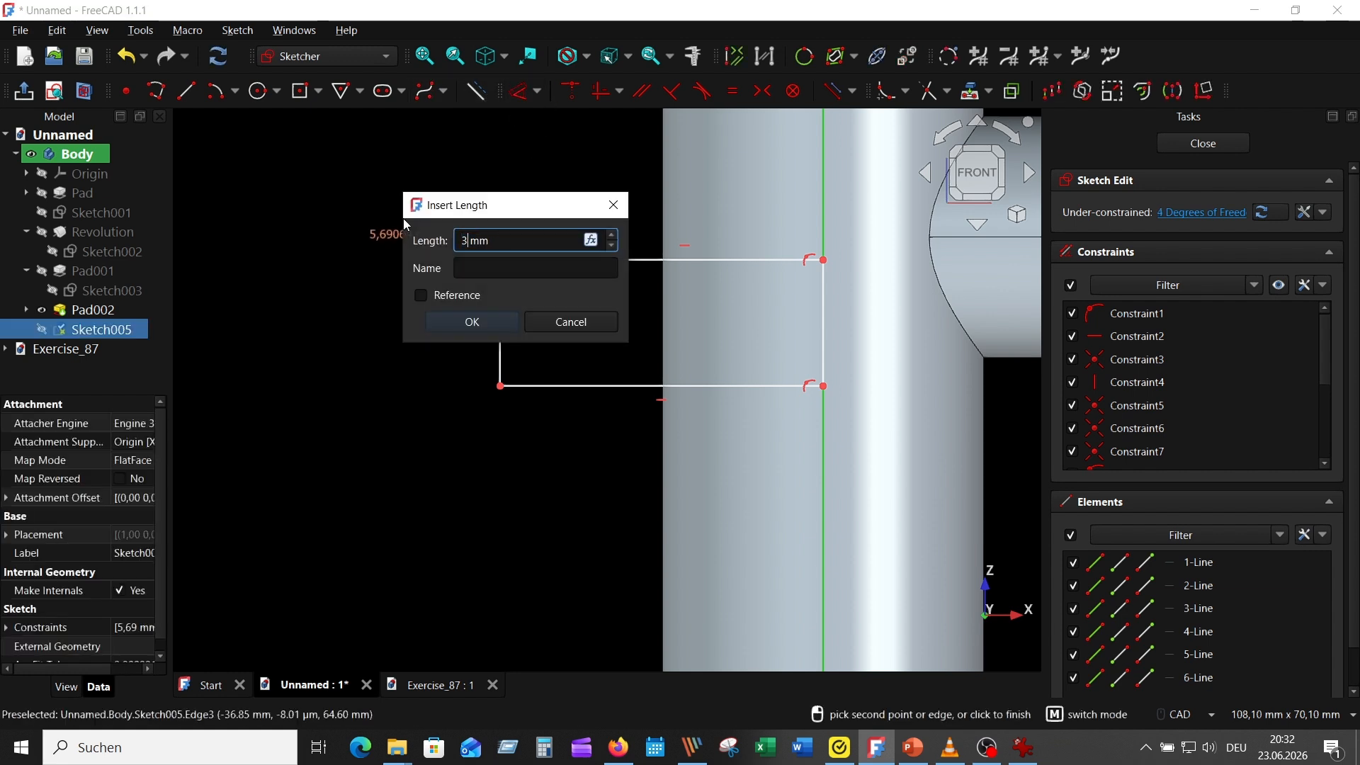
{"action": "key", "text": "Return"}
{"action": "scroll", "coordinate": [386, 393], "scroll_direction": "down", "scroll_amount": 2}
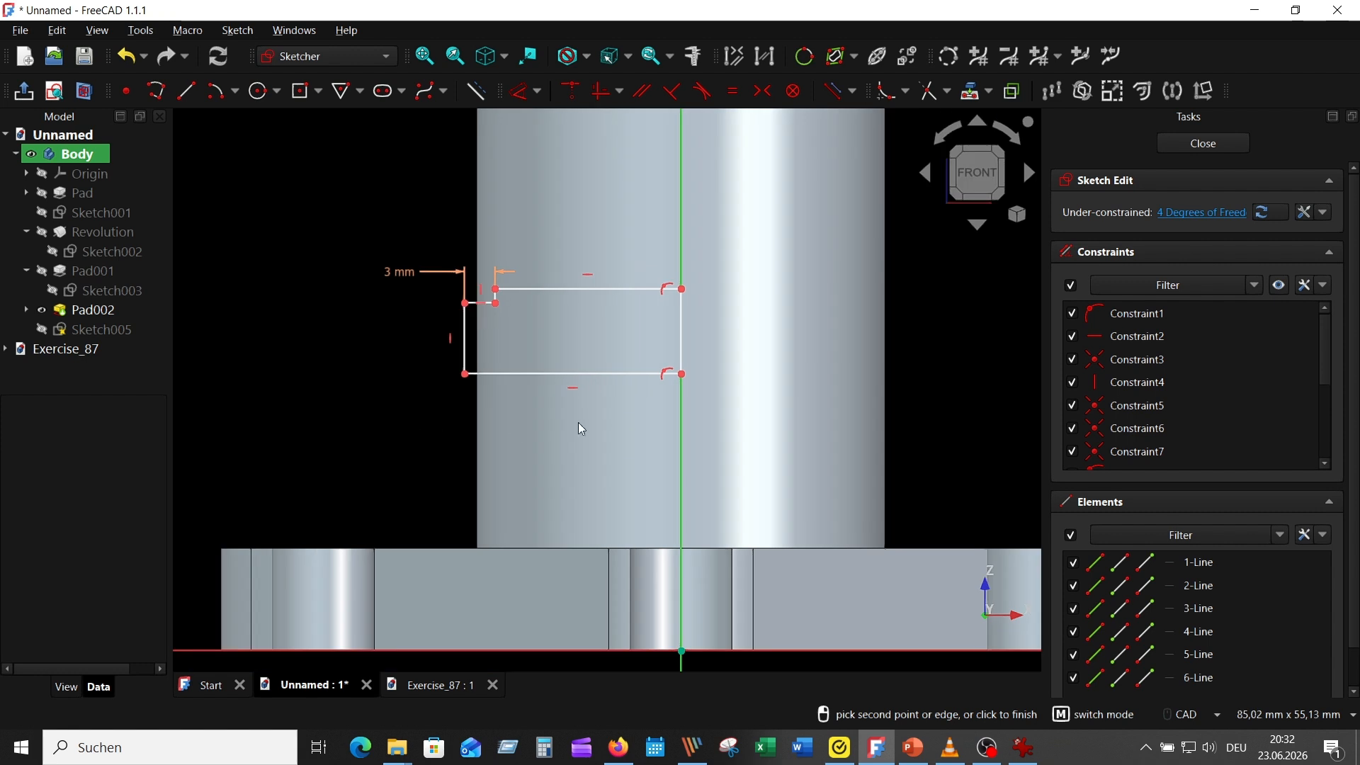
{"action": "left_click", "coordinate": [565, 373]}
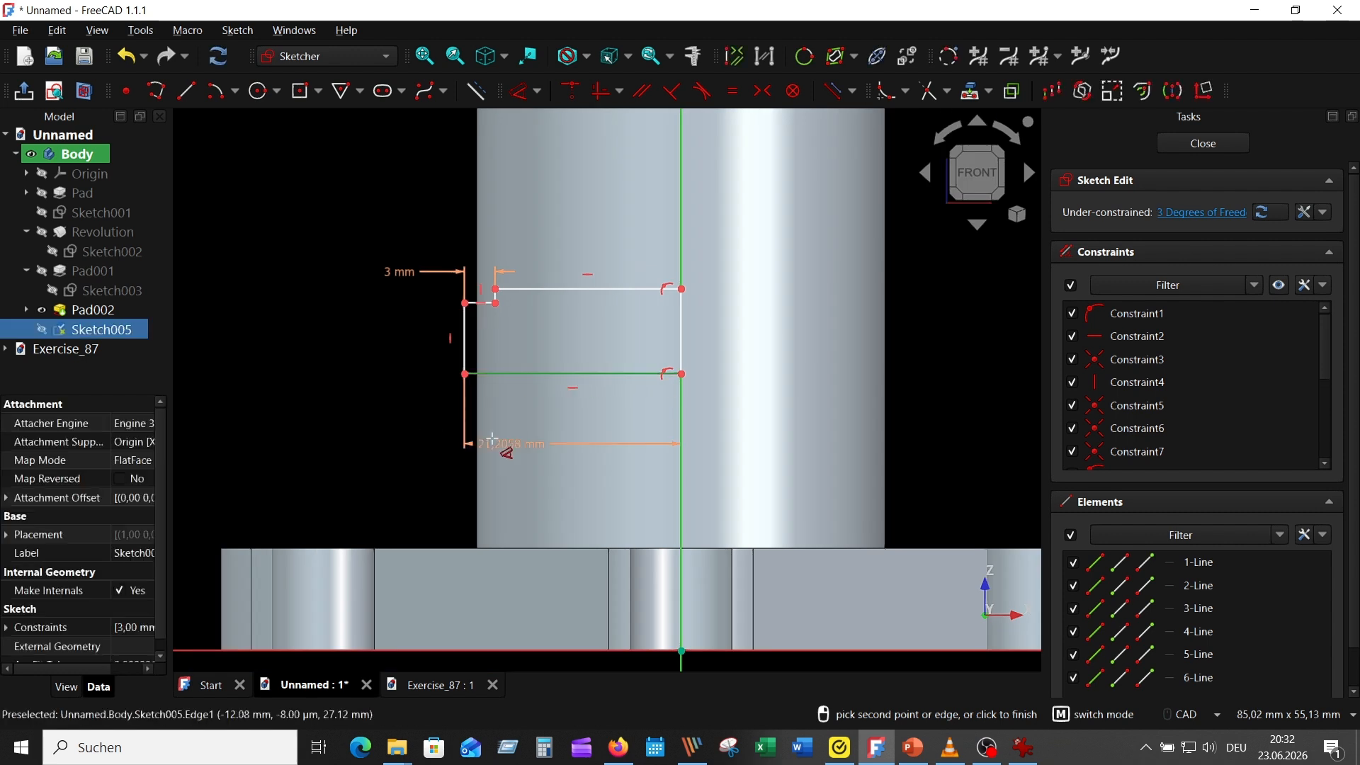
{"action": "left_click", "coordinate": [408, 419]}
{"action": "key", "text": "Return"}
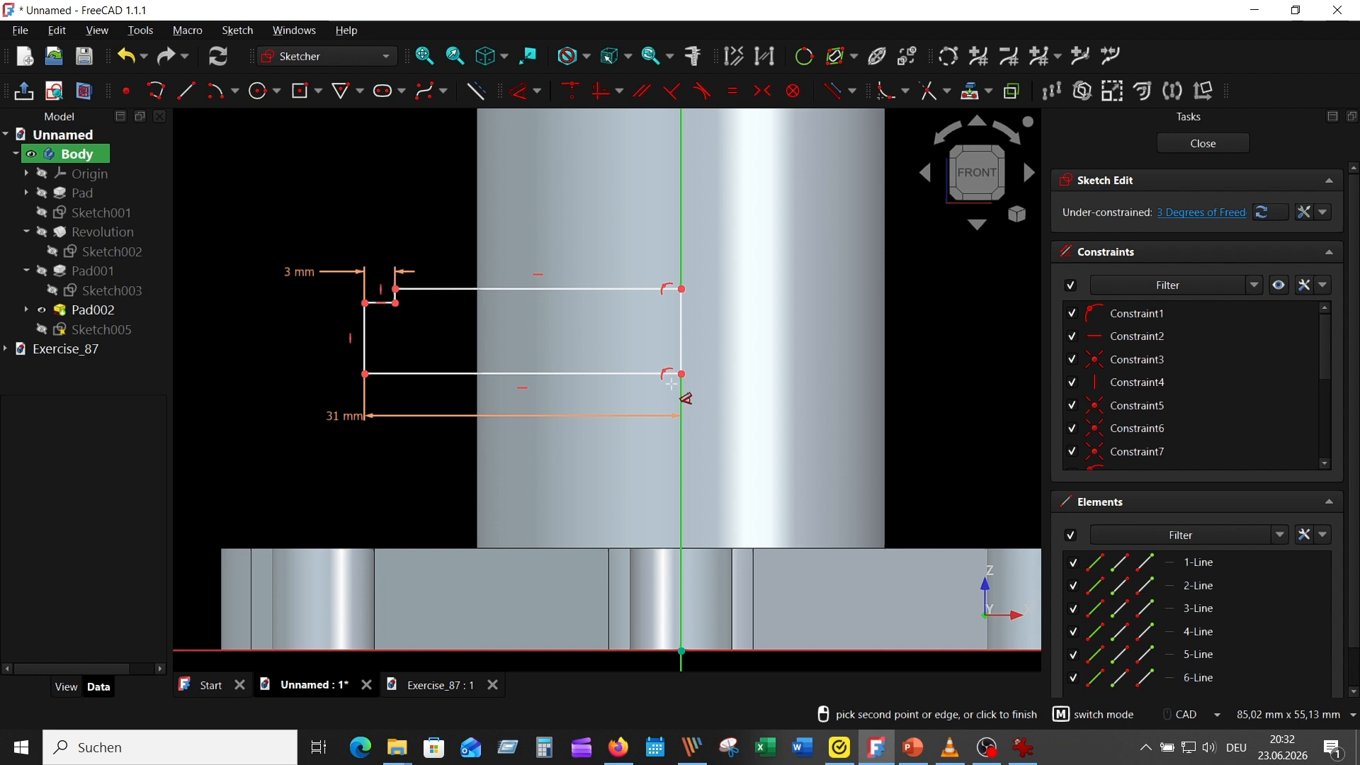
Dimension the profile's edge on the vertical axis to 15 mm and its outer end edge to 12.5 mm
{"action": "left_click", "coordinate": [682, 324]}
{"action": "left_click", "coordinate": [933, 327]}
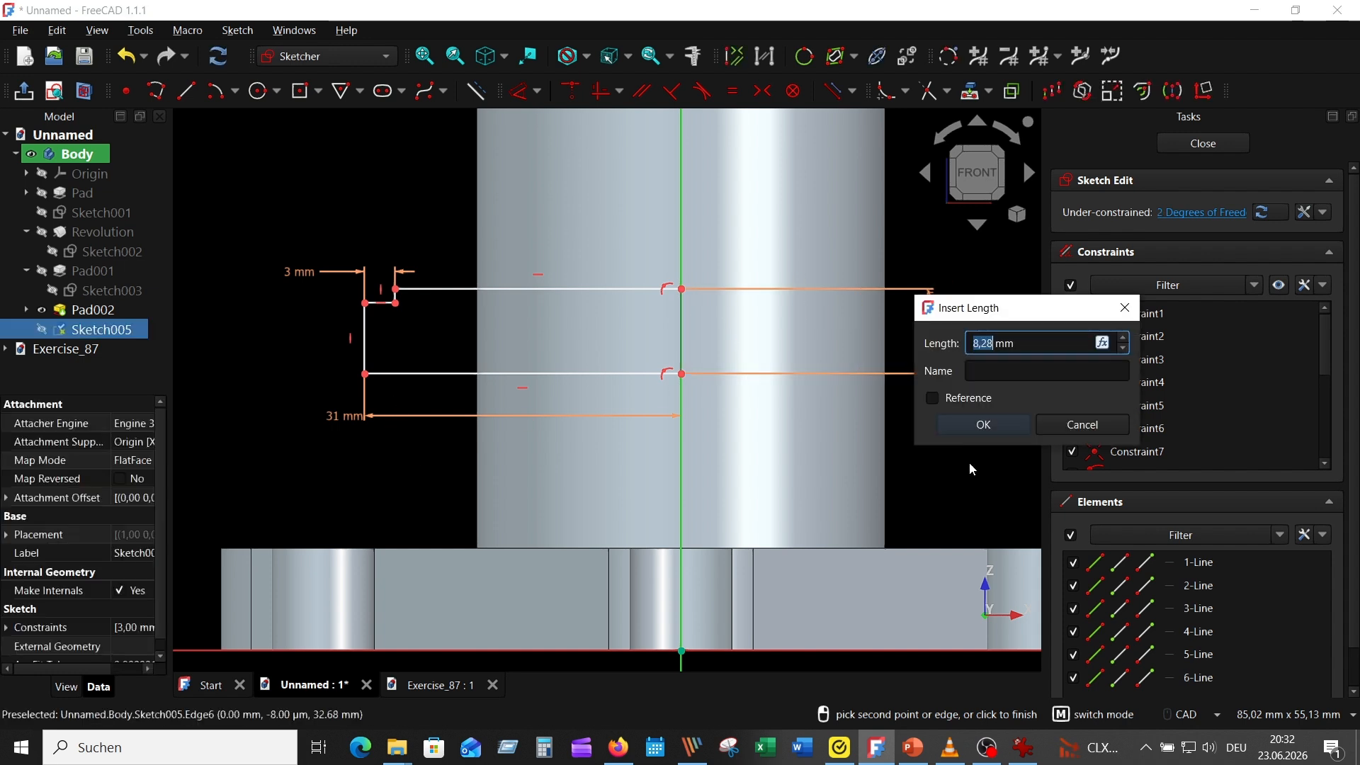
{"action": "type", "text": "15"}
{"action": "key", "text": "Return"}
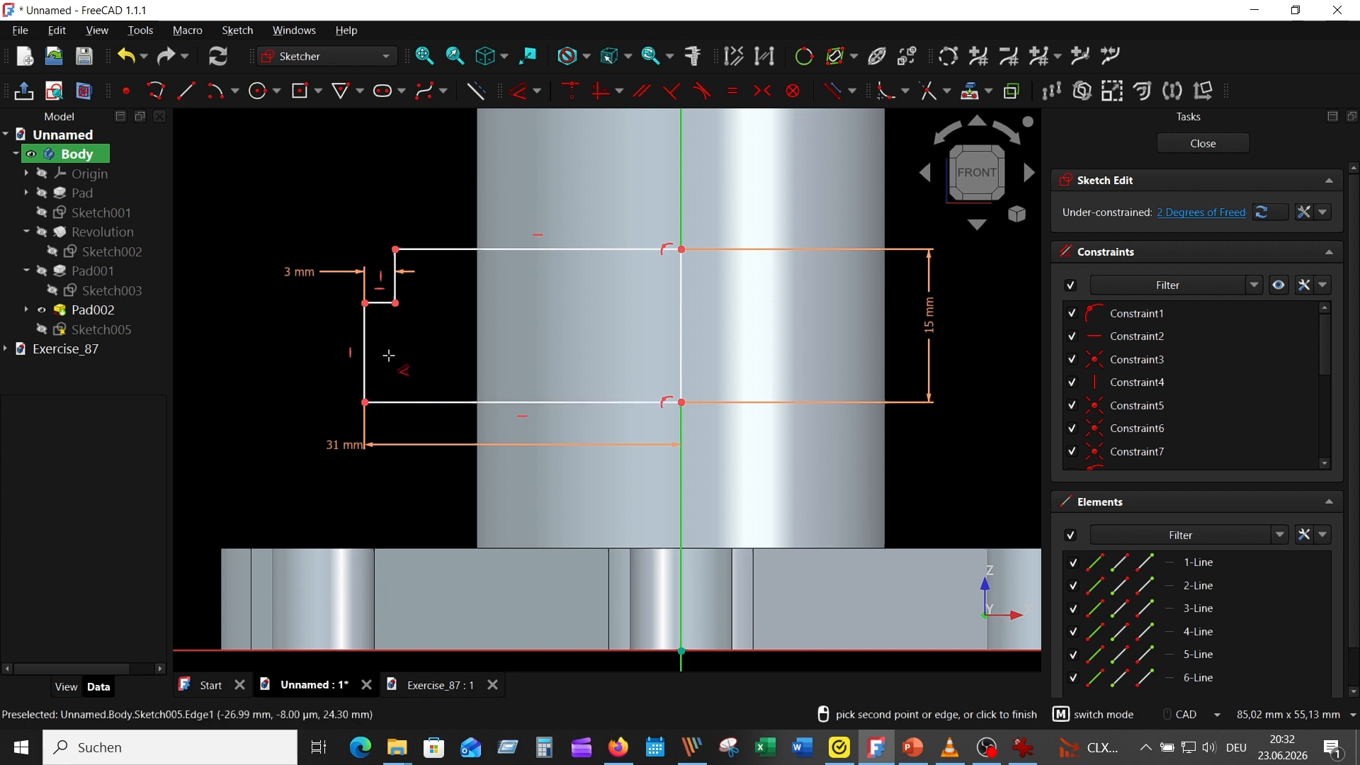
{"action": "left_click", "coordinate": [365, 354]}
{"action": "left_click", "coordinate": [311, 355]}
{"action": "type", "text": "1"}
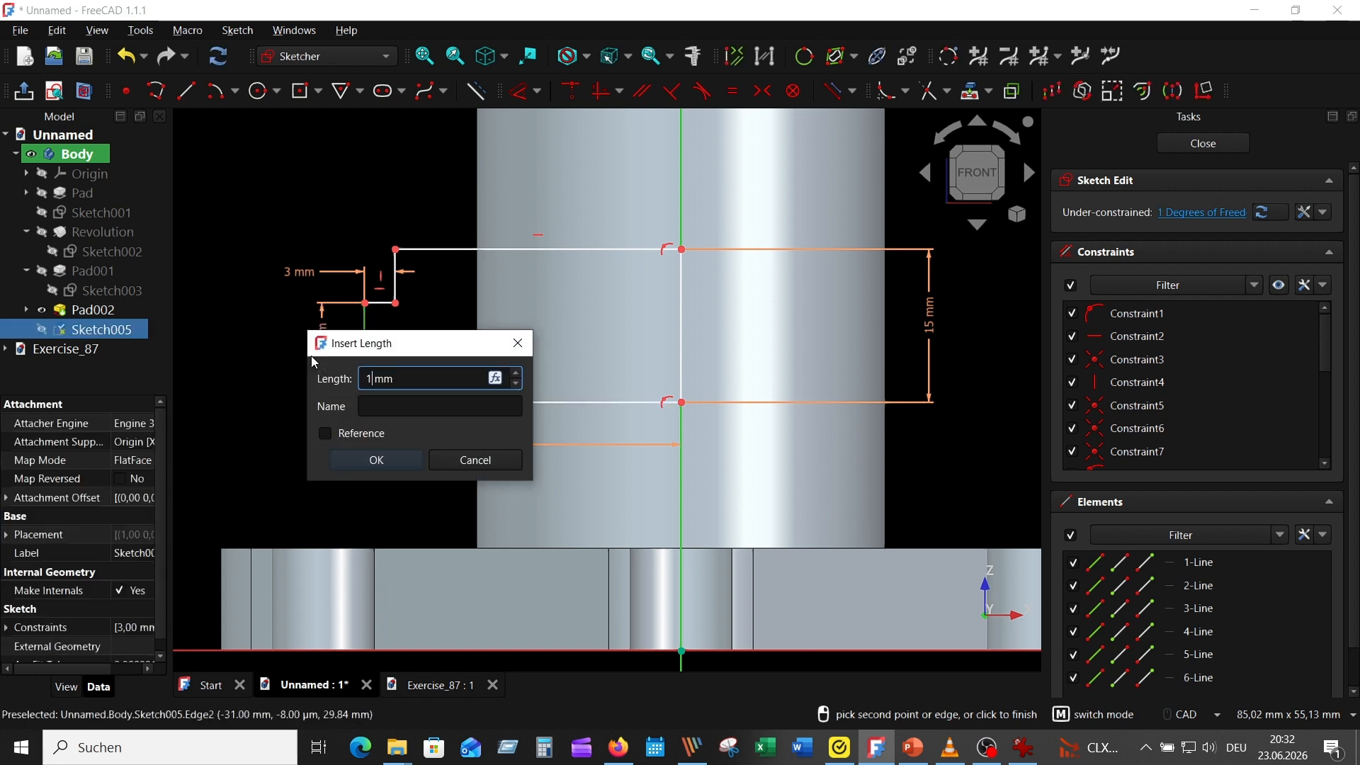
{"action": "type", "text": "2,5"}
{"action": "key", "text": "Return"}
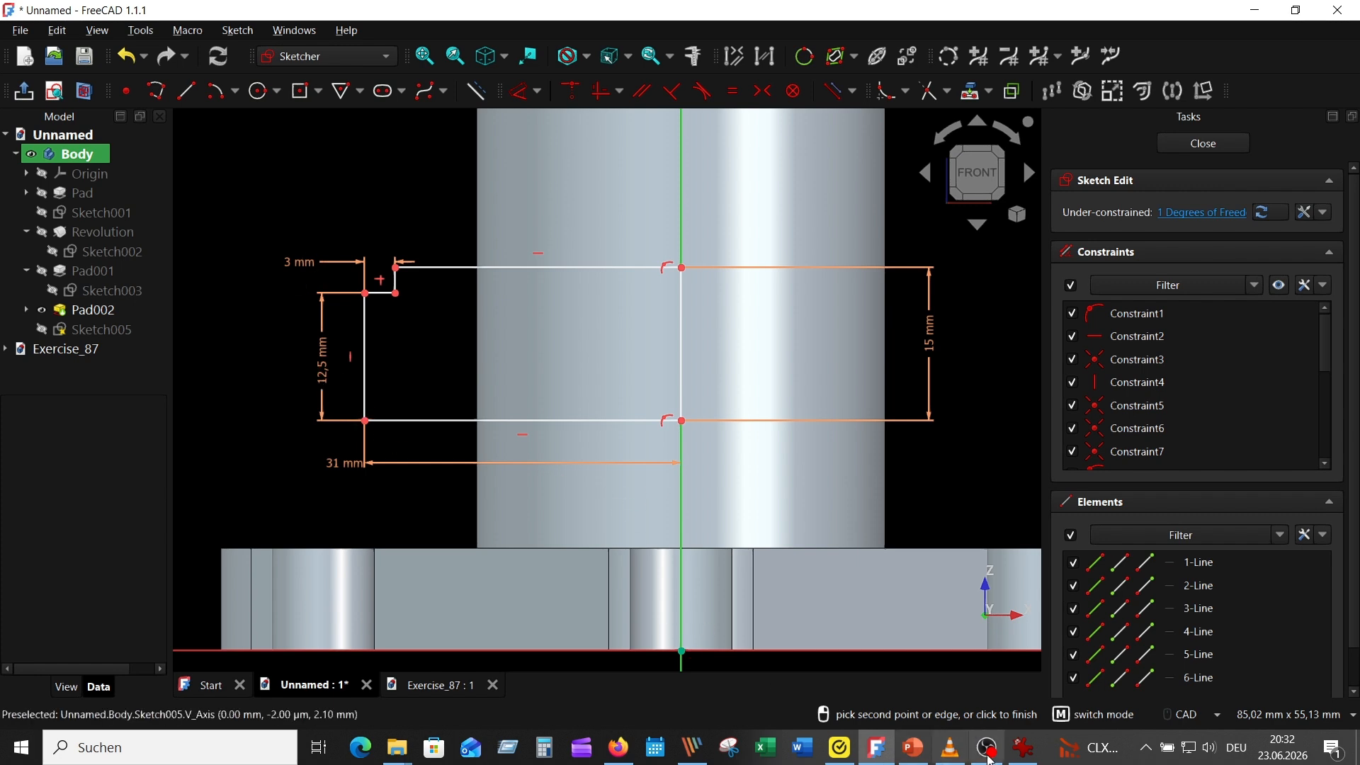
Check the branch height in the reference drawing and constrain the profile's lower edge 50 mm above the horizontal axis
{"action": "left_click", "coordinate": [1022, 747]}
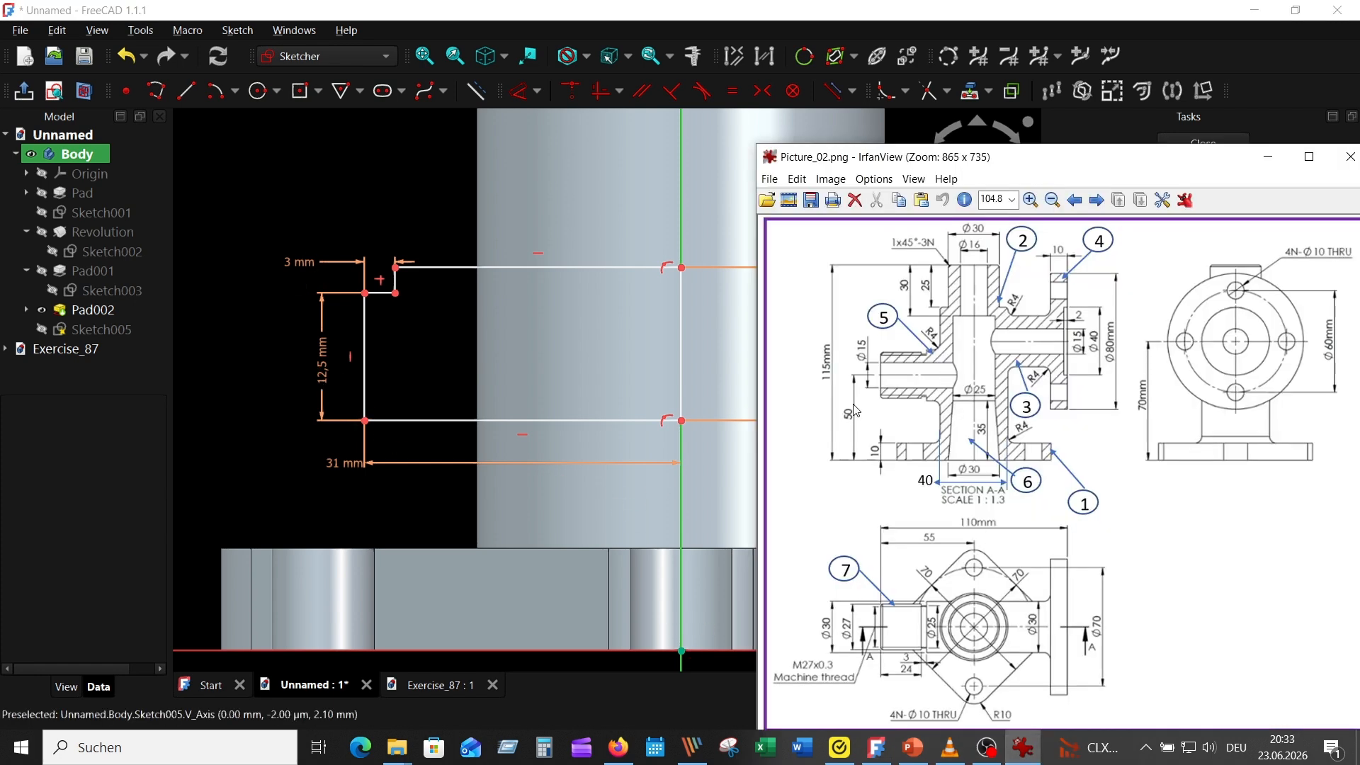
{"action": "left_click", "coordinate": [433, 420]}
{"action": "left_click", "coordinate": [190, 637]}
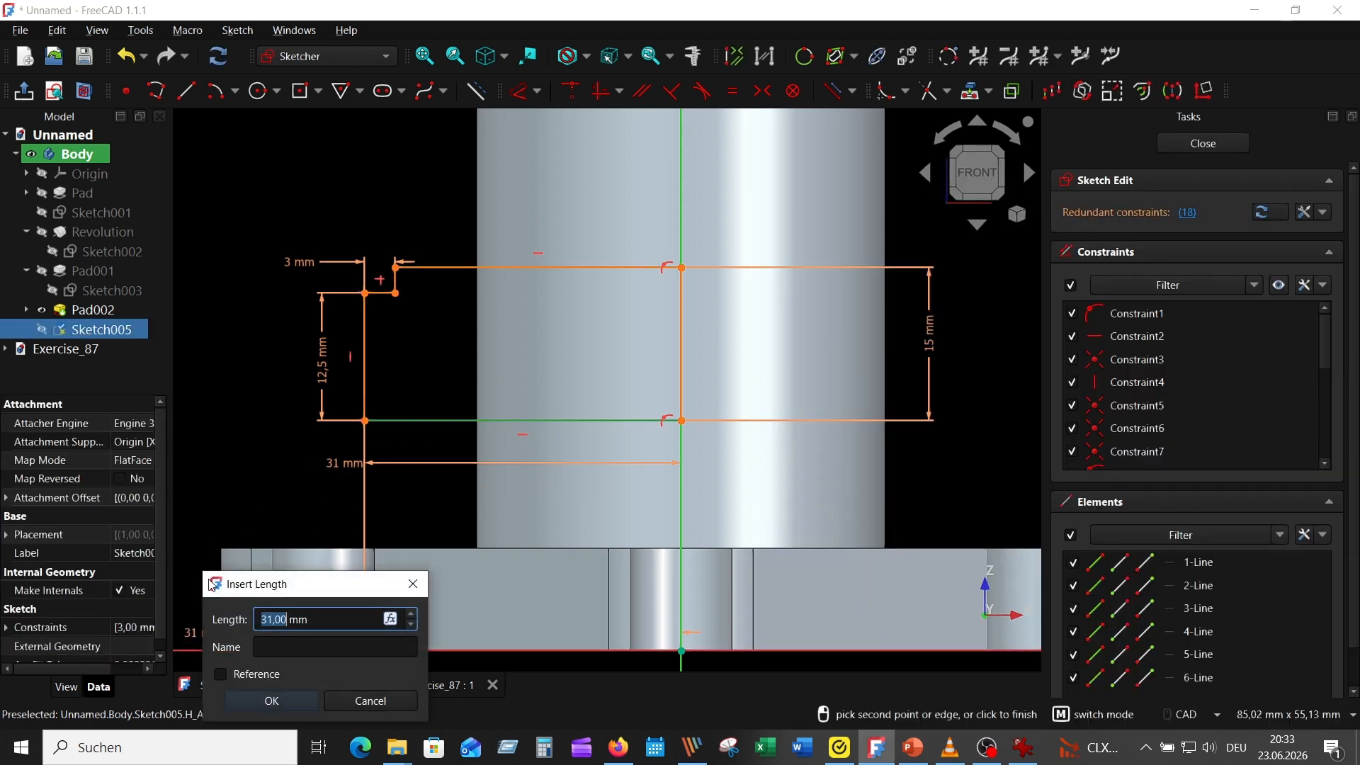
{"action": "left_click", "coordinate": [404, 700]}
{"action": "middle_click_drag", "start_coordinate": [648, 488], "coordinate": [838, 283]}
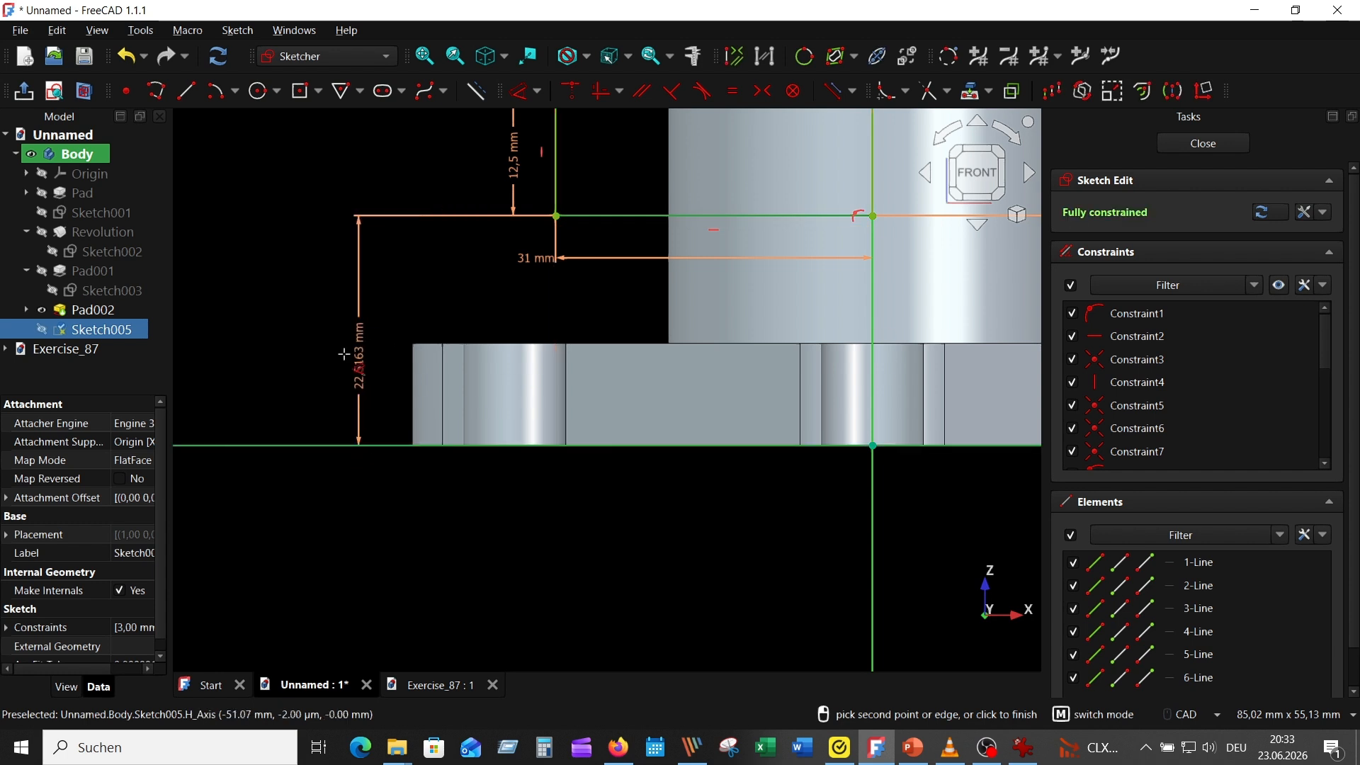
{"action": "left_click", "coordinate": [358, 402]}
{"action": "type", "text": "5"}
{"action": "key", "text": "Return"}
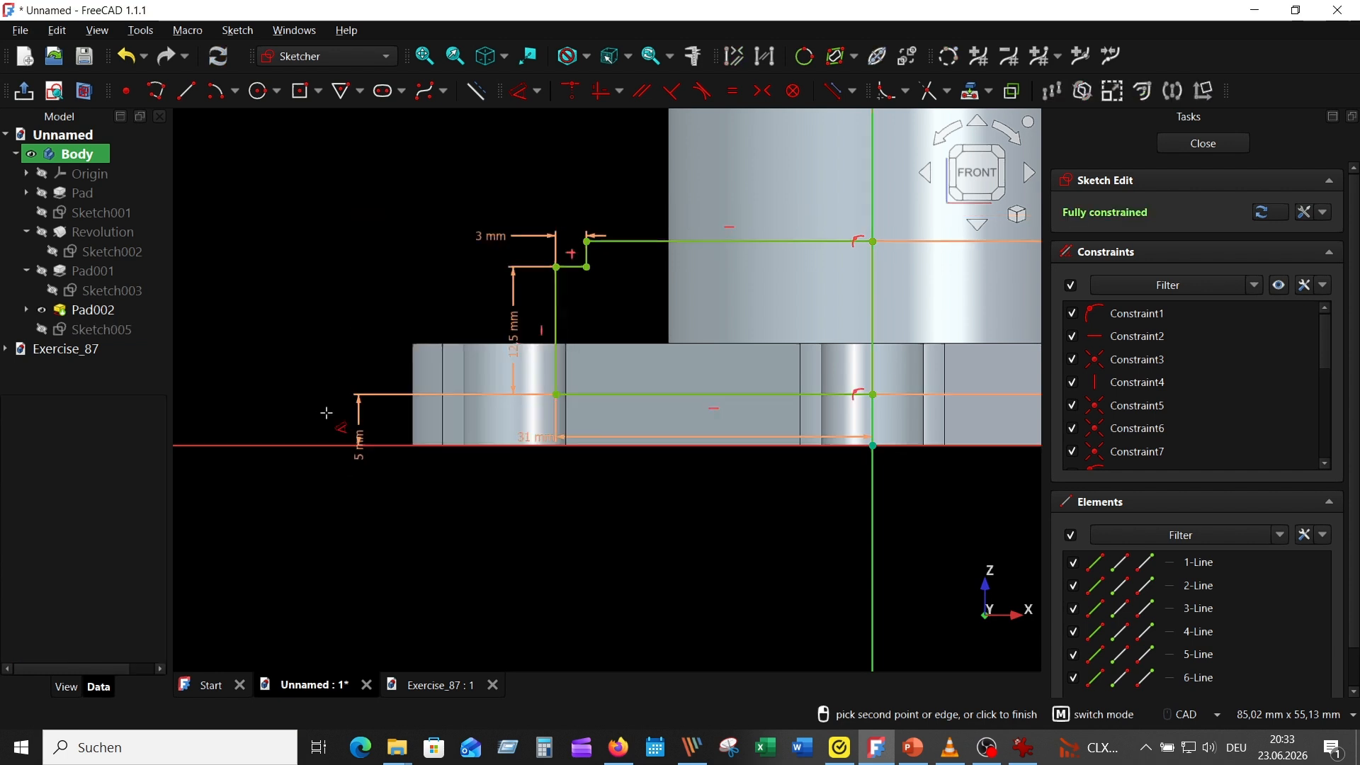
{"action": "scroll", "coordinate": [358, 524], "scroll_direction": "up", "scroll_amount": 5}
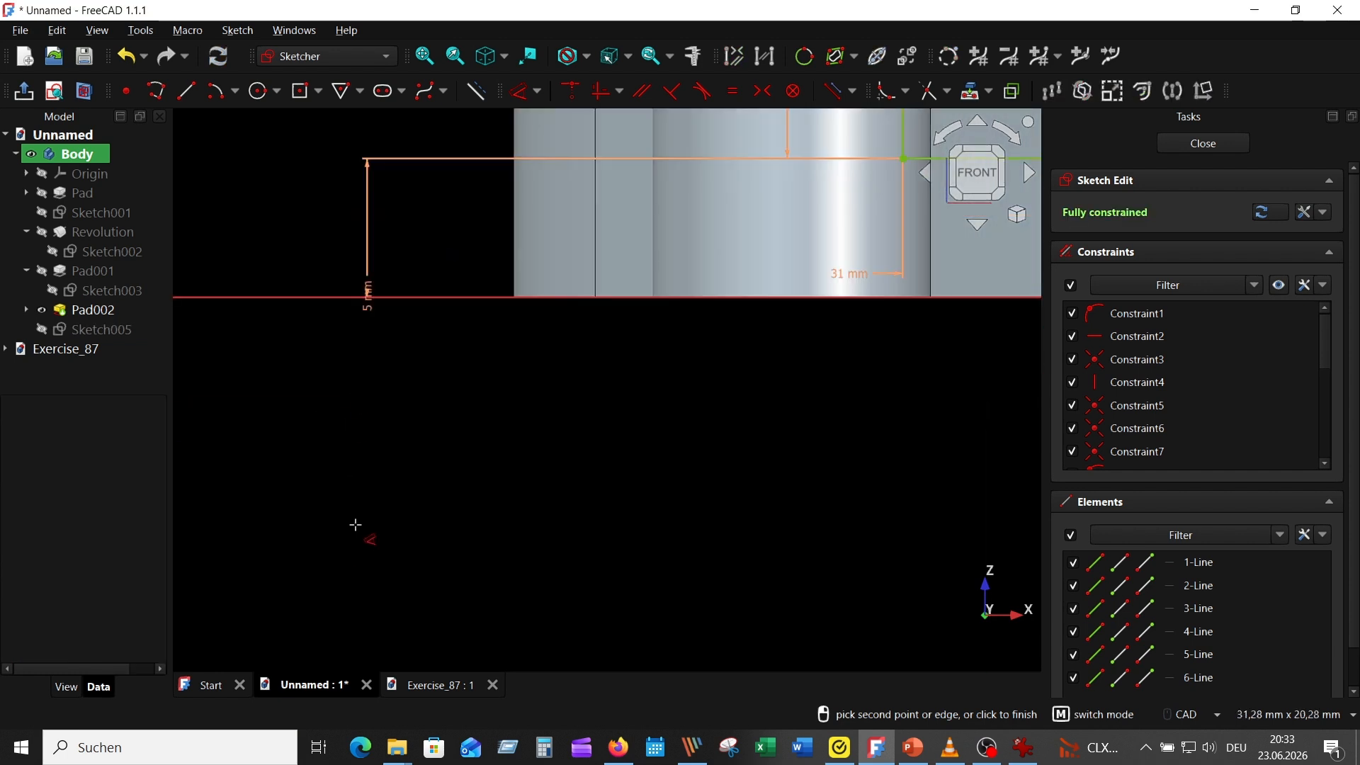
{"action": "double_click", "coordinate": [366, 307]}
{"action": "type", "text": "50"}
{"action": "key", "text": "Return"}
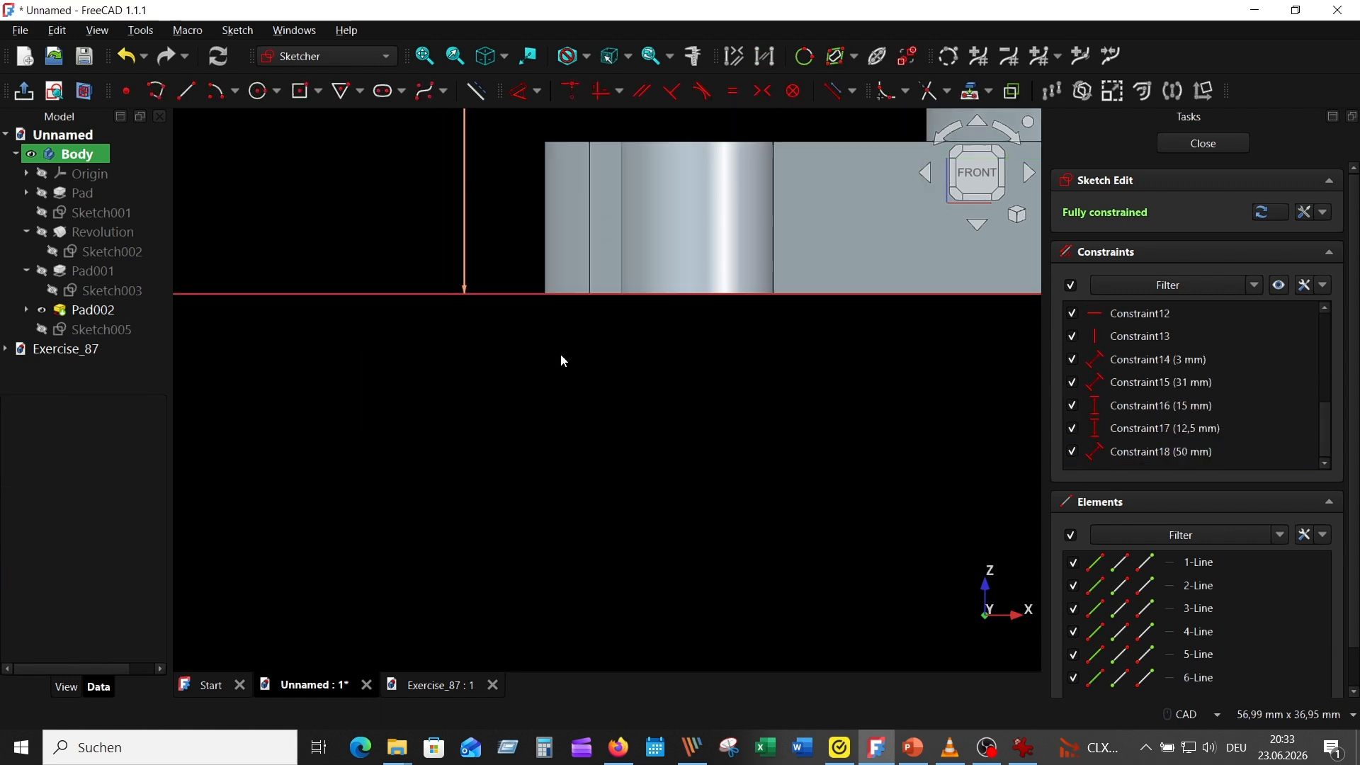
Reposition the 12.5 mm, 31 mm and 15 mm dimension labels for legibility and finish the sketch
{"action": "scroll", "coordinate": [592, 401], "scroll_direction": "down", "scroll_amount": 3}
{"action": "middle_click_drag", "start_coordinate": [595, 405], "coordinate": [544, 549]}
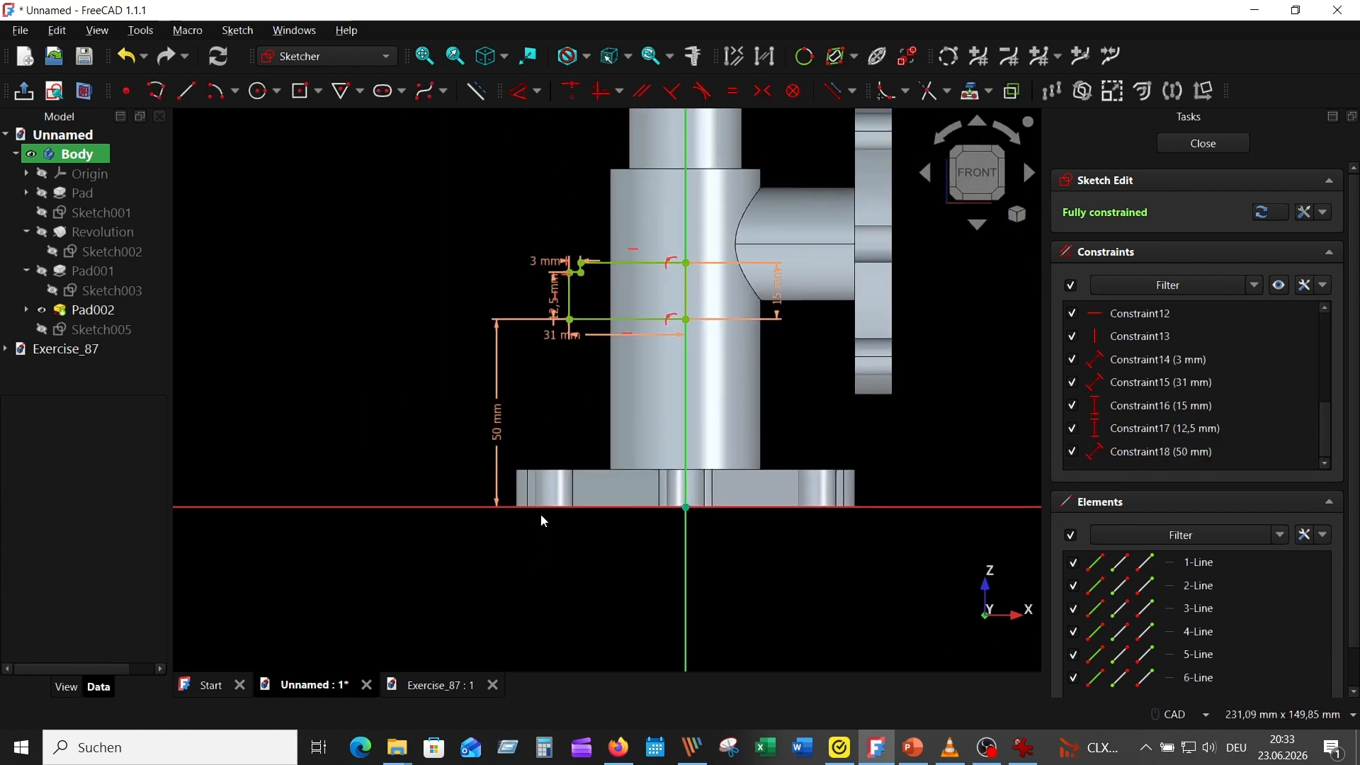
{"action": "scroll", "coordinate": [537, 288], "scroll_direction": "up", "scroll_amount": 3}
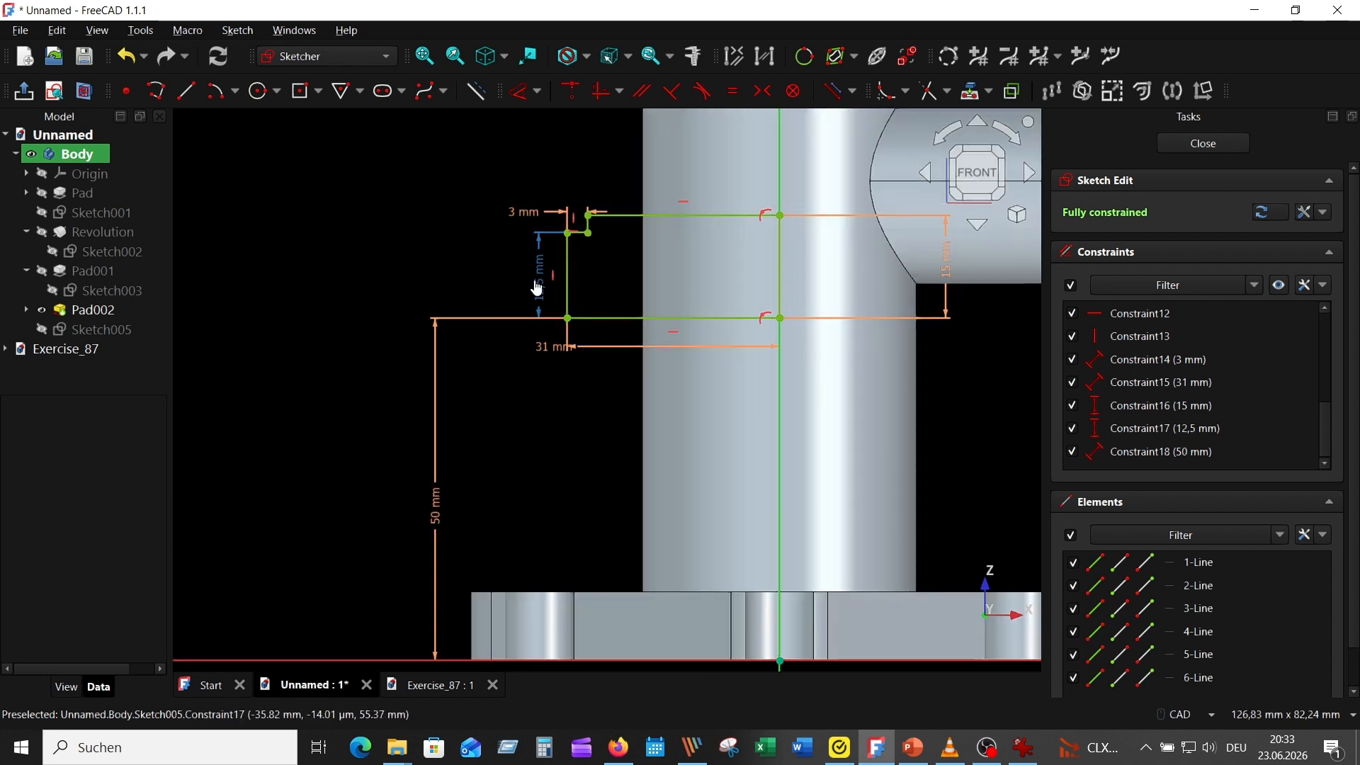
{"action": "left_click_drag", "start_coordinate": [536, 288], "coordinate": [503, 276]}
{"action": "left_click_drag", "start_coordinate": [589, 347], "coordinate": [616, 352]}
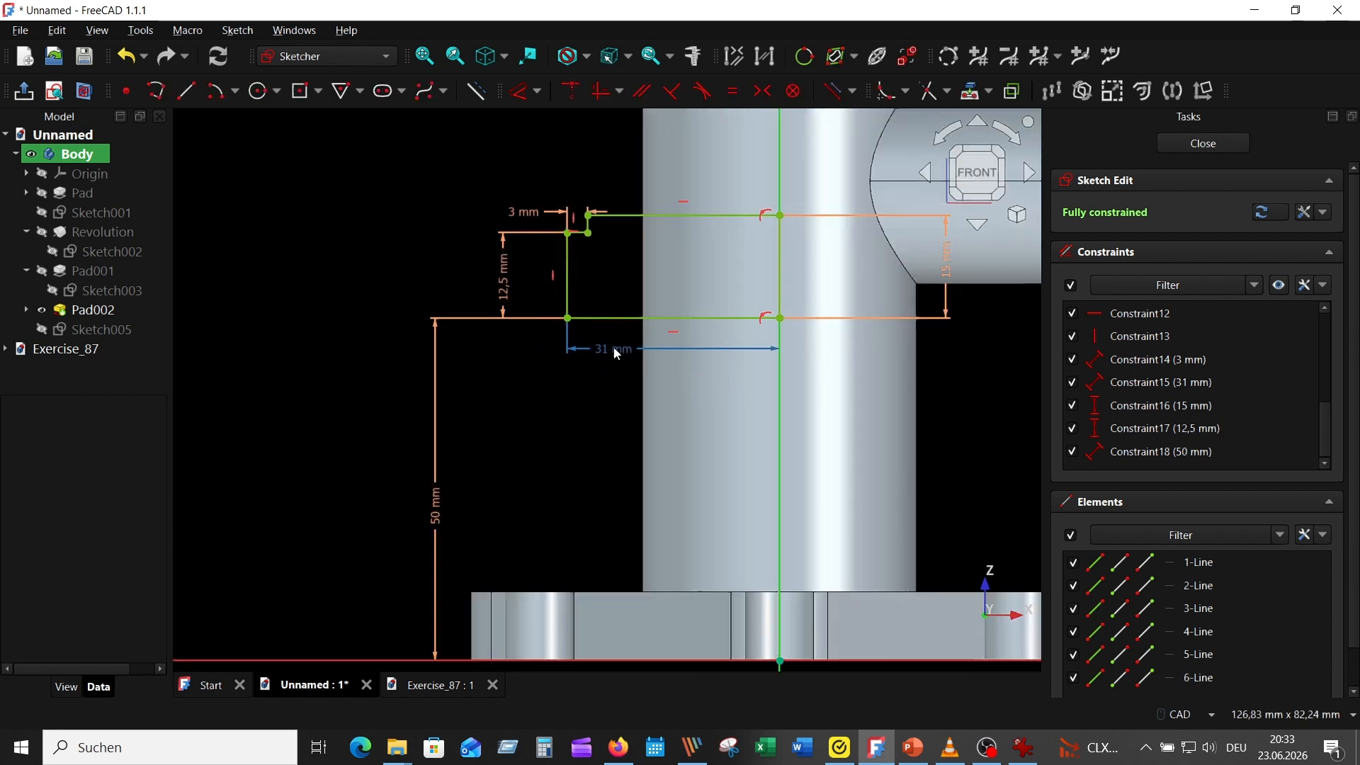
{"action": "left_click_drag", "start_coordinate": [946, 258], "coordinate": [944, 383]}
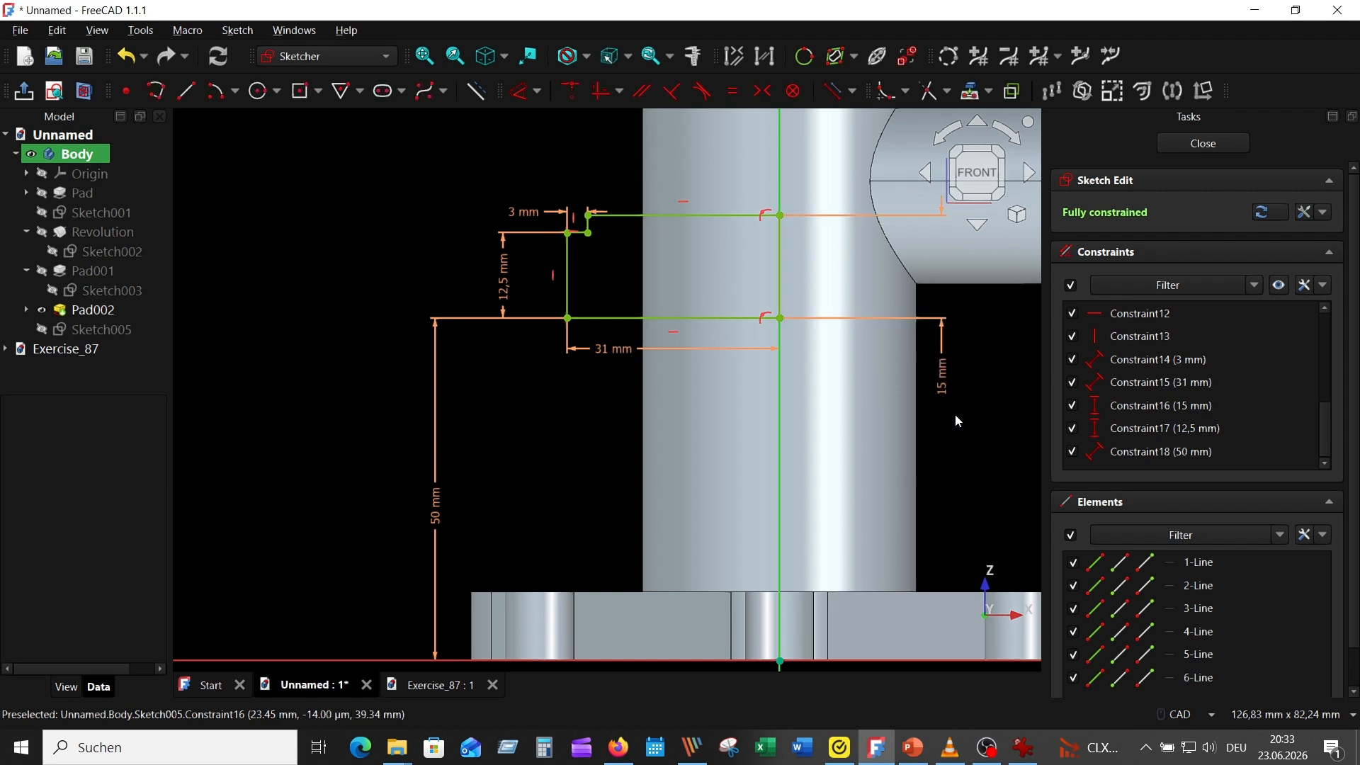
{"action": "middle_click_drag", "start_coordinate": [955, 415], "coordinate": [795, 425]}
{"action": "scroll", "coordinate": [795, 425], "scroll_direction": "up", "scroll_amount": 1}
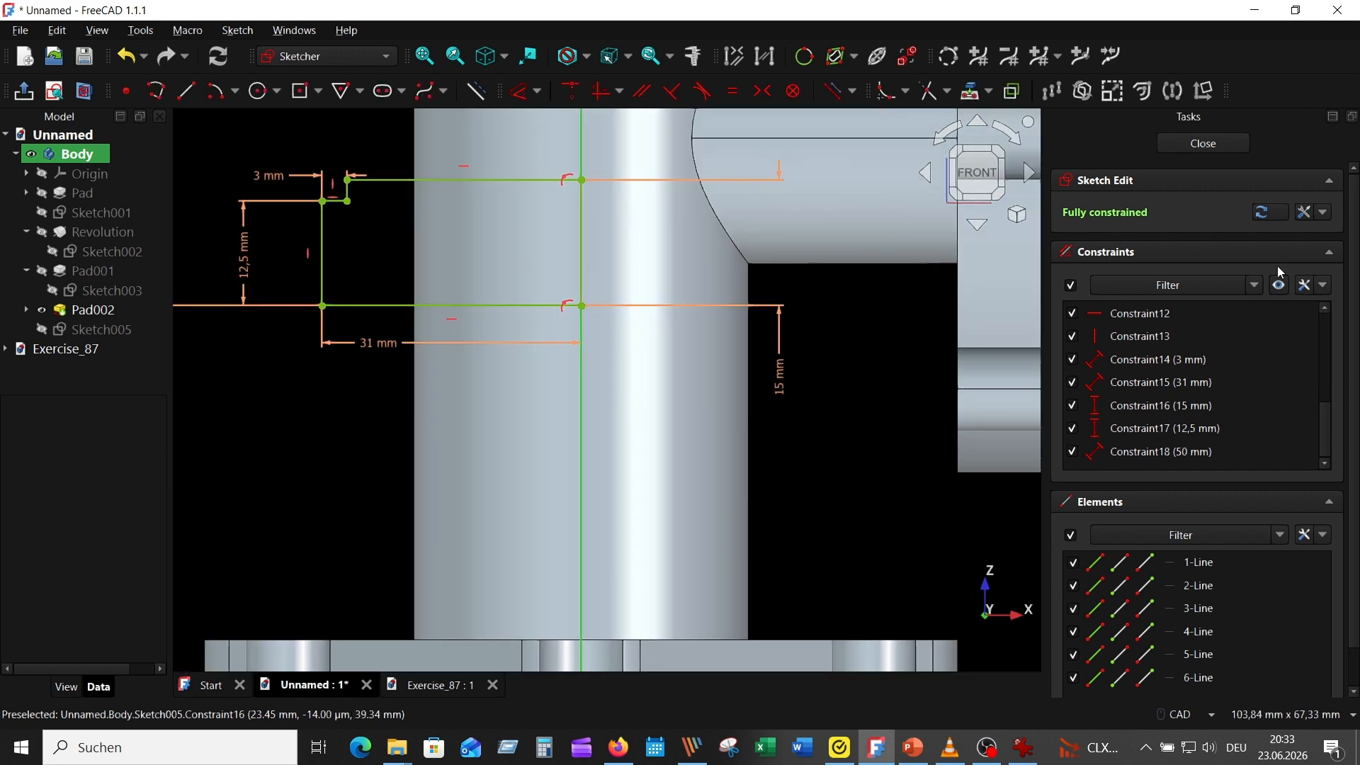
{"action": "left_click", "coordinate": [1203, 143]}
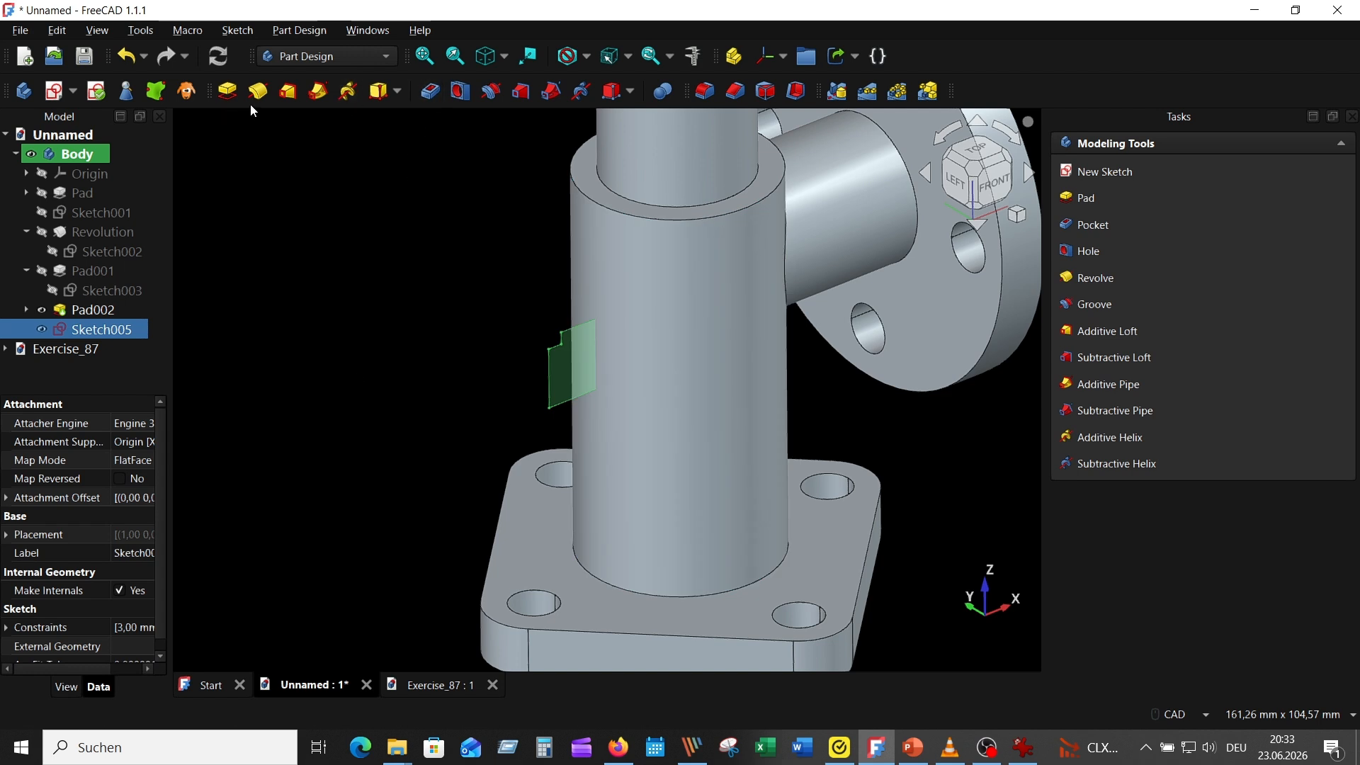
Revolve the stepped branch profile by 360° about its own lower horizontal edge
{"action": "left_click", "coordinate": [256, 91]}
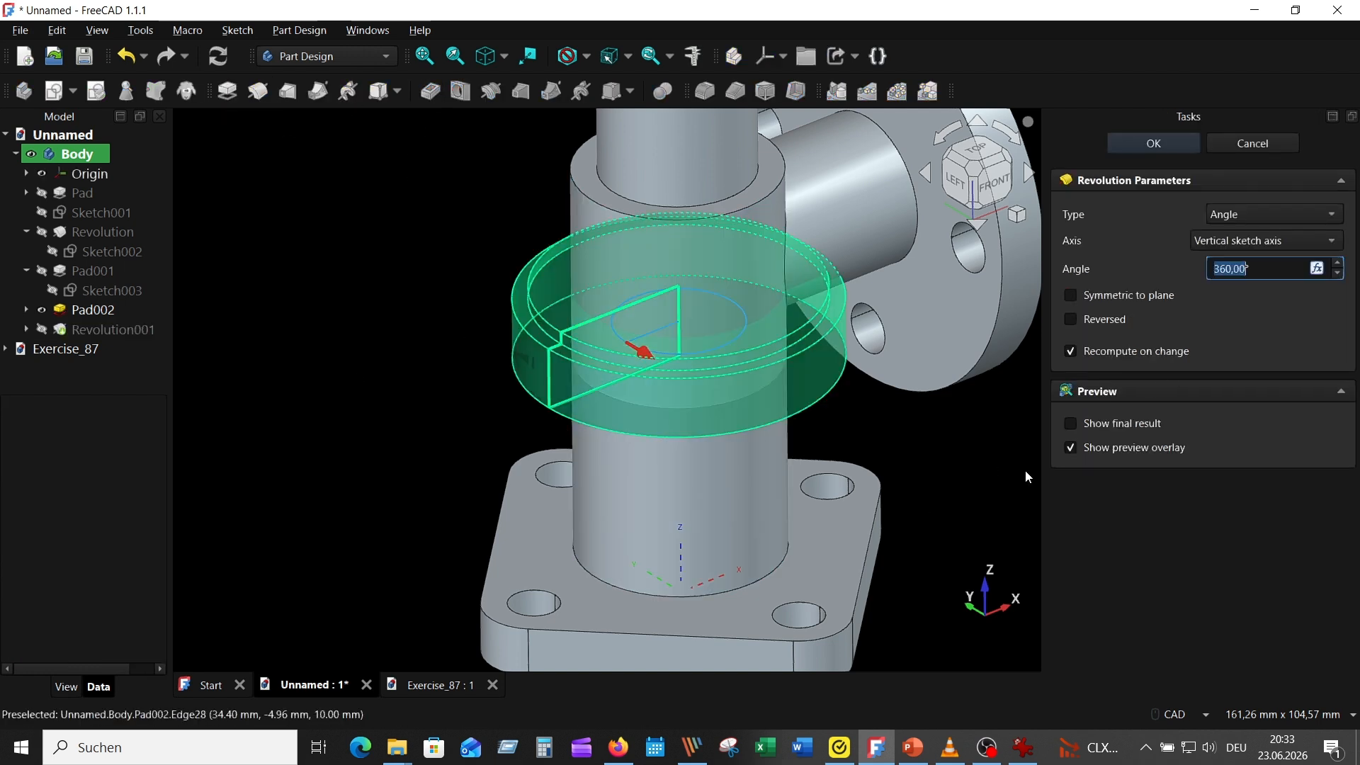
{"action": "left_click", "coordinate": [1273, 240]}
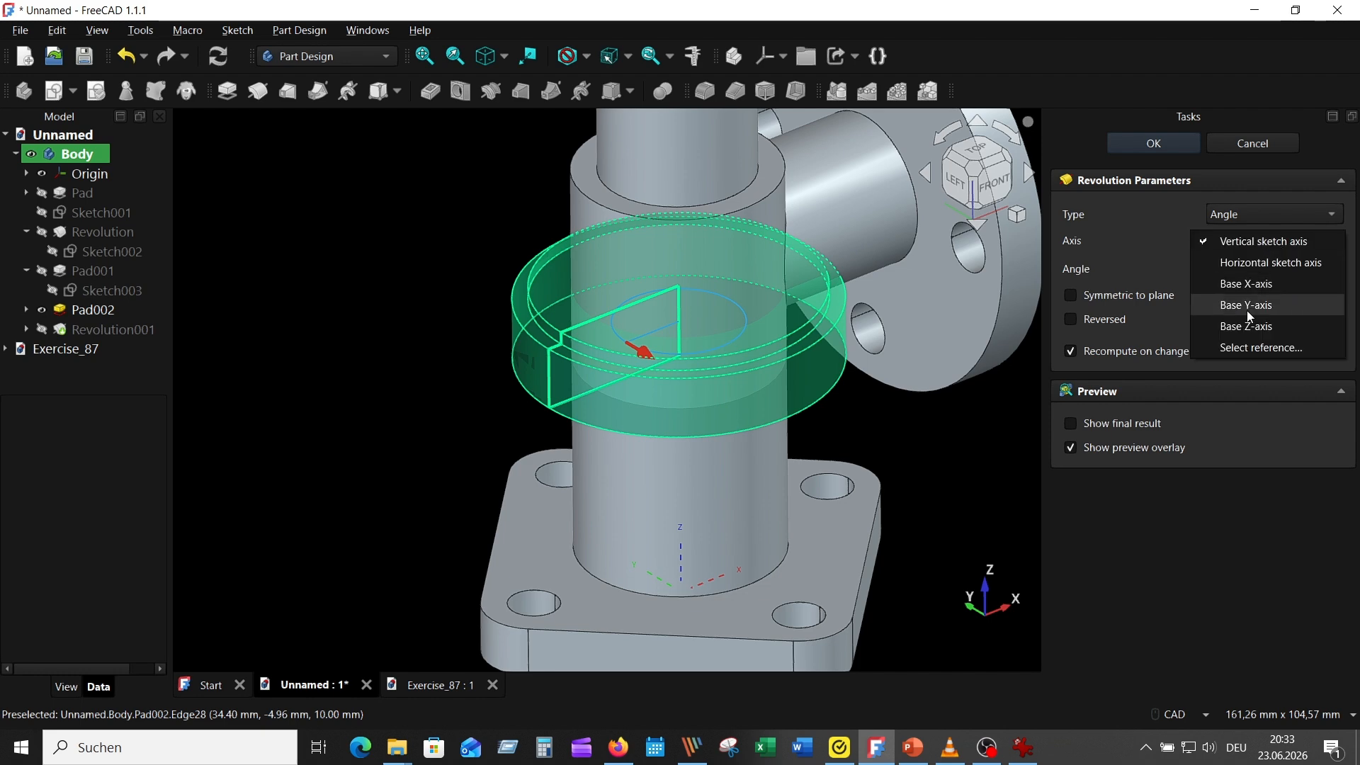
{"action": "left_click", "coordinate": [1227, 350]}
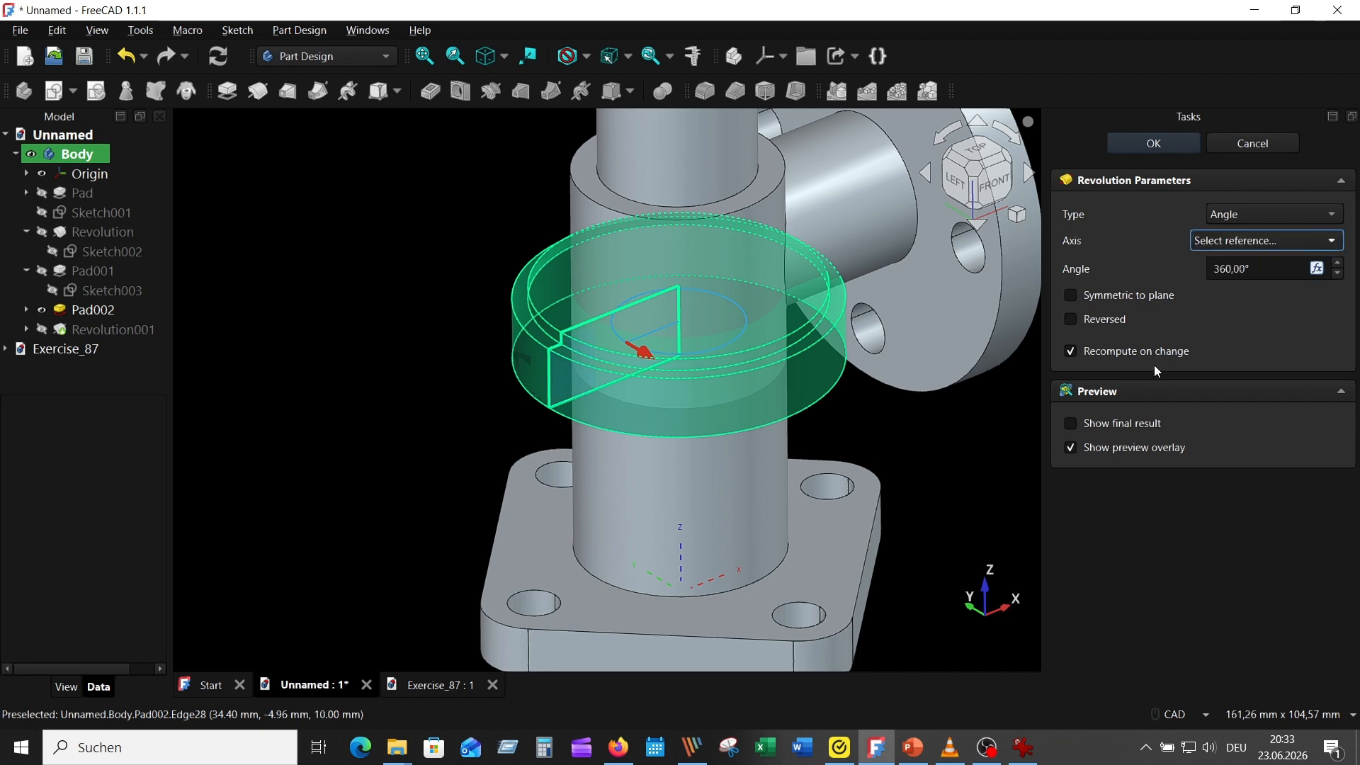
{"action": "left_click", "coordinate": [576, 397]}
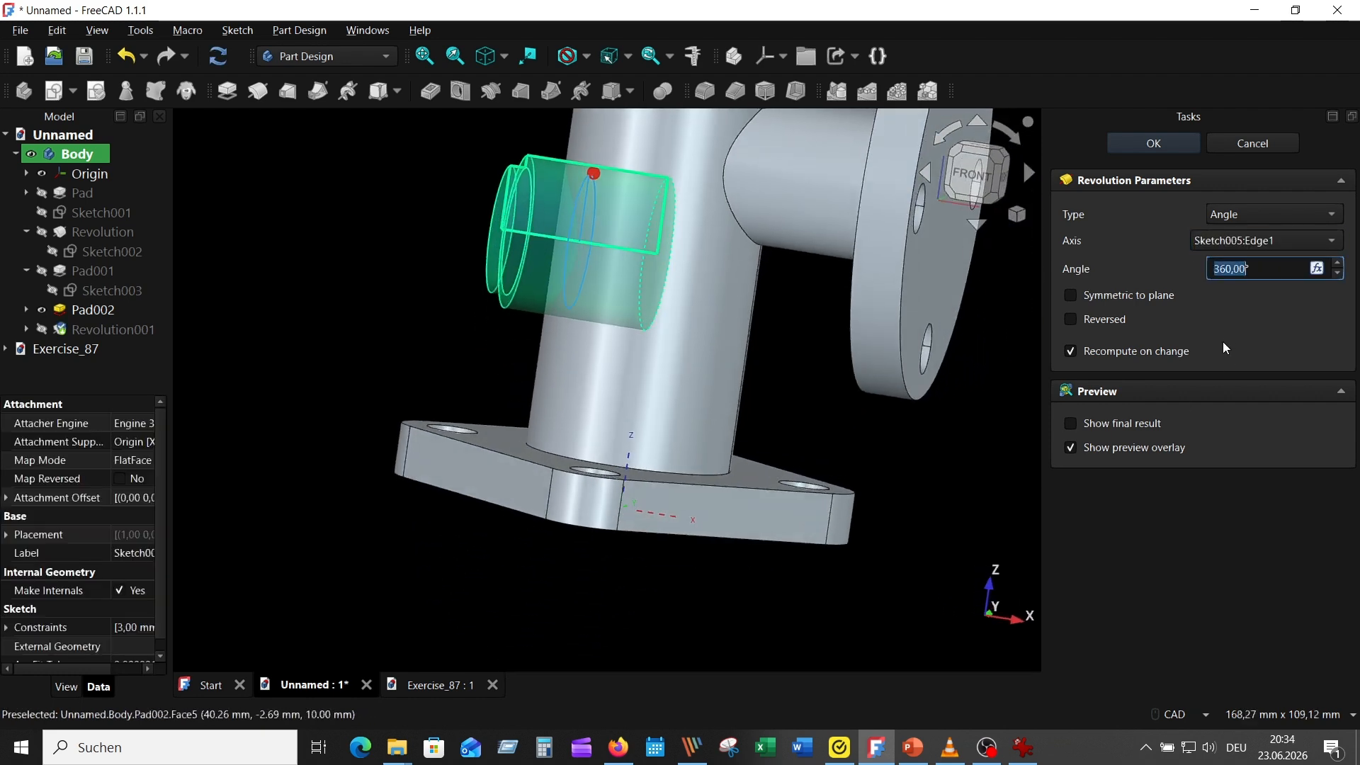
{"action": "left_click", "coordinate": [1146, 140]}
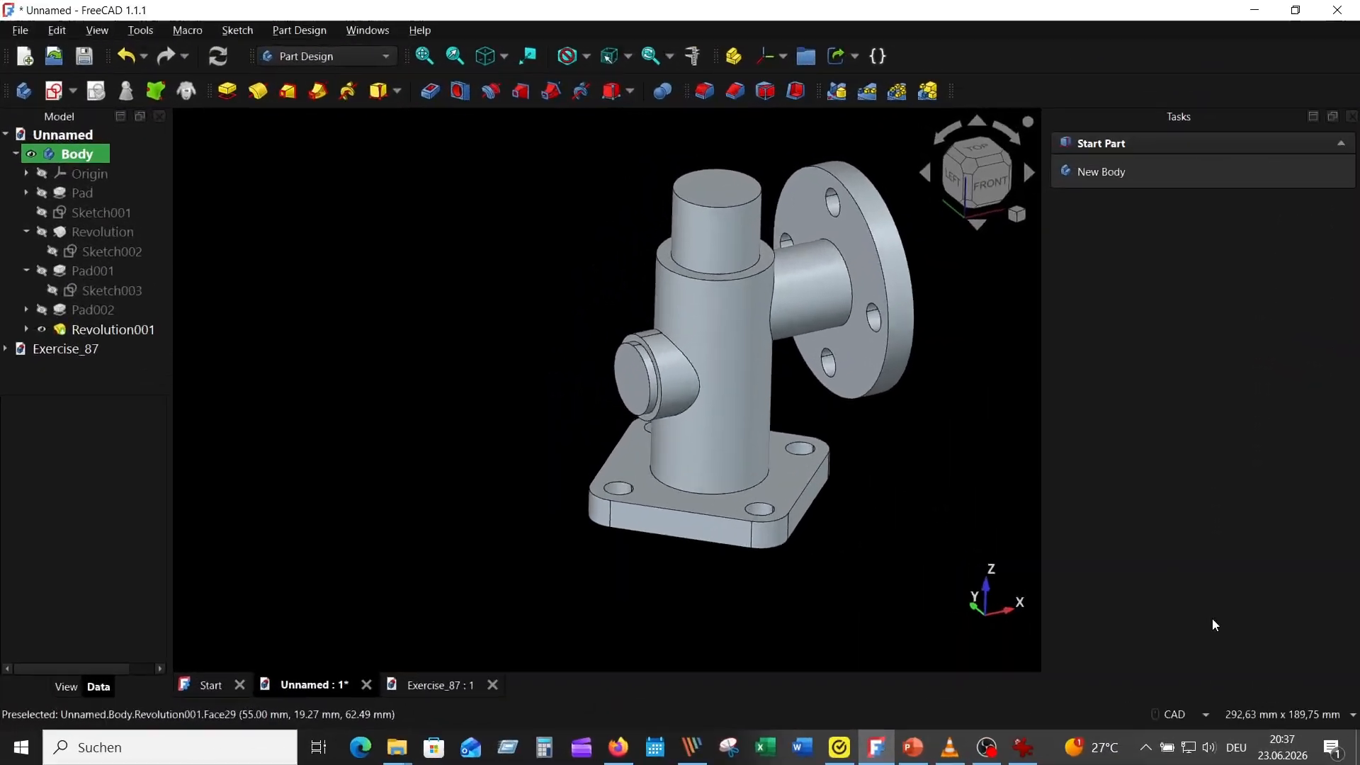
Check the central bore in the reference drawing and start a new sketch on the XZ-plane
{"action": "left_click", "coordinate": [1024, 750]}
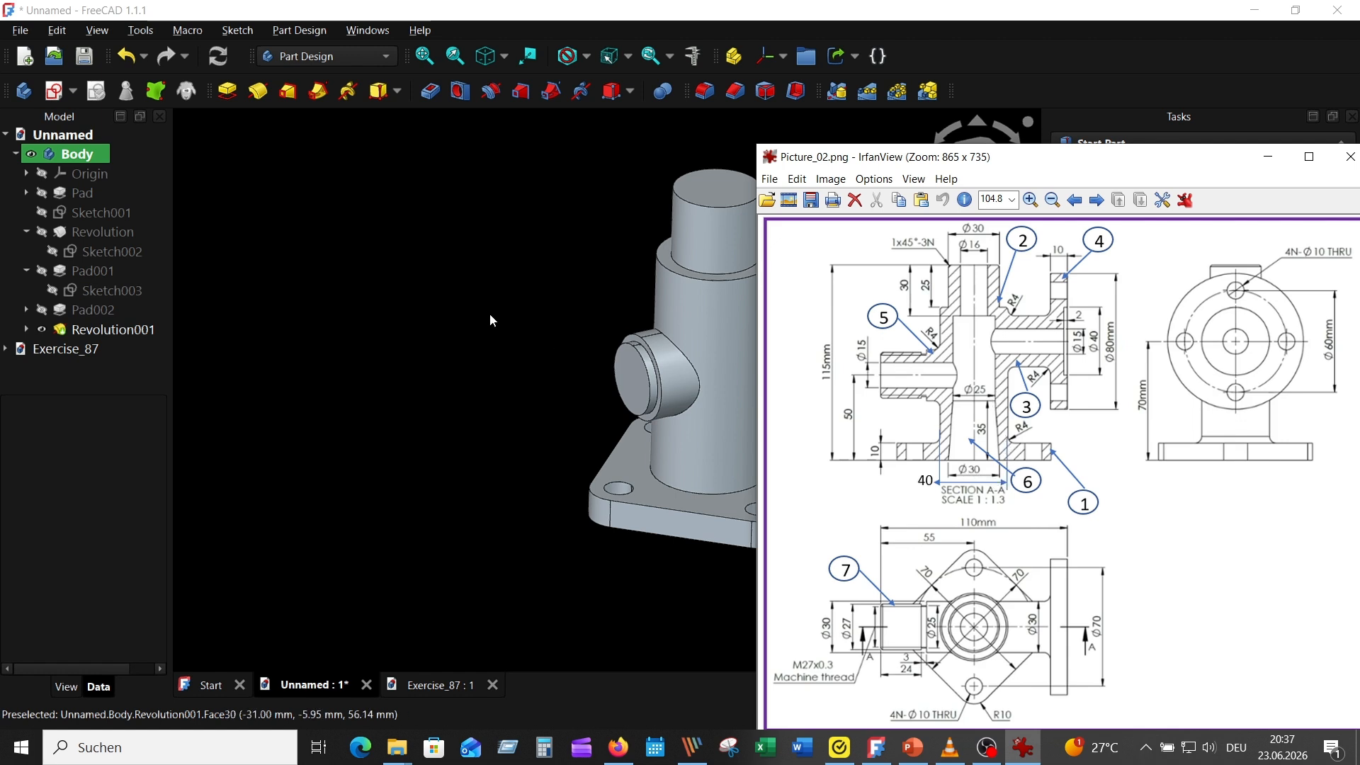
{"action": "left_click", "coordinate": [352, 239]}
{"action": "left_click", "coordinate": [53, 92]}
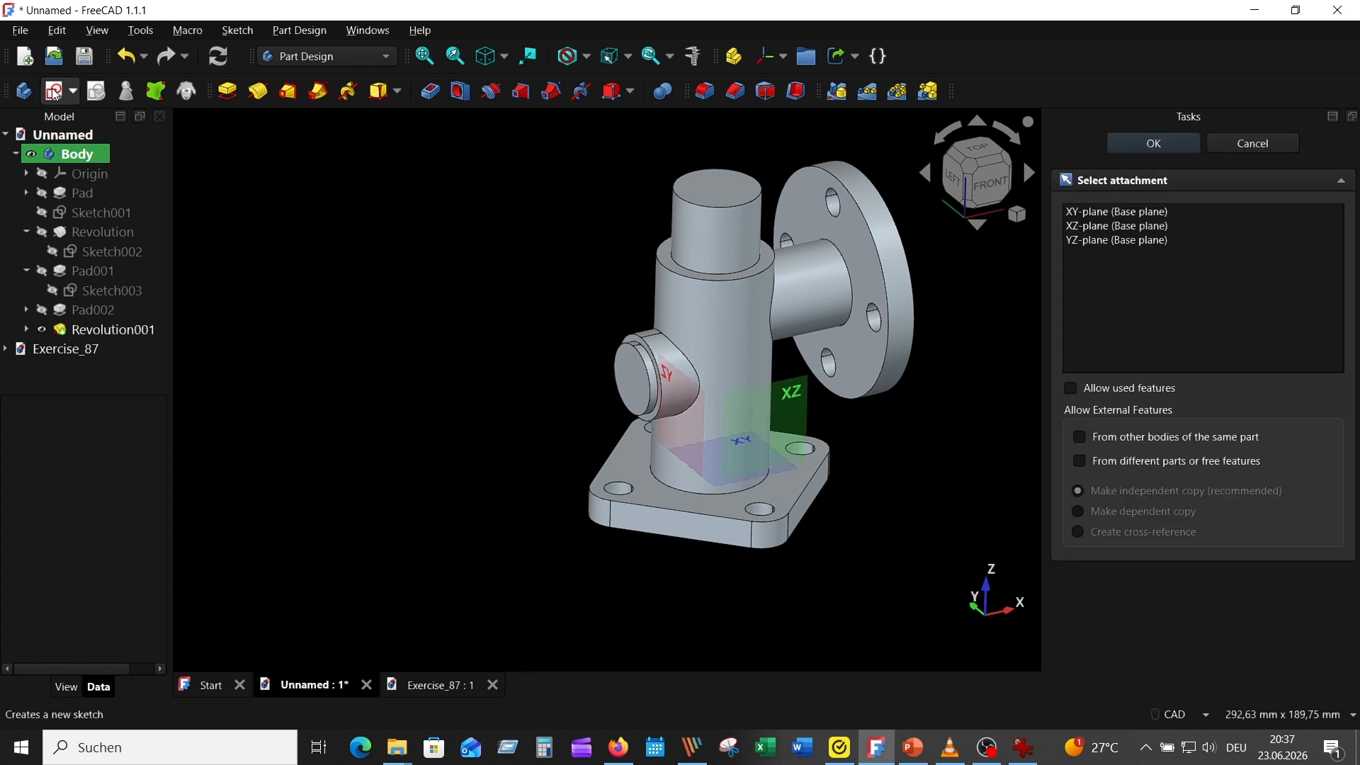
{"action": "left_click", "coordinate": [788, 400]}
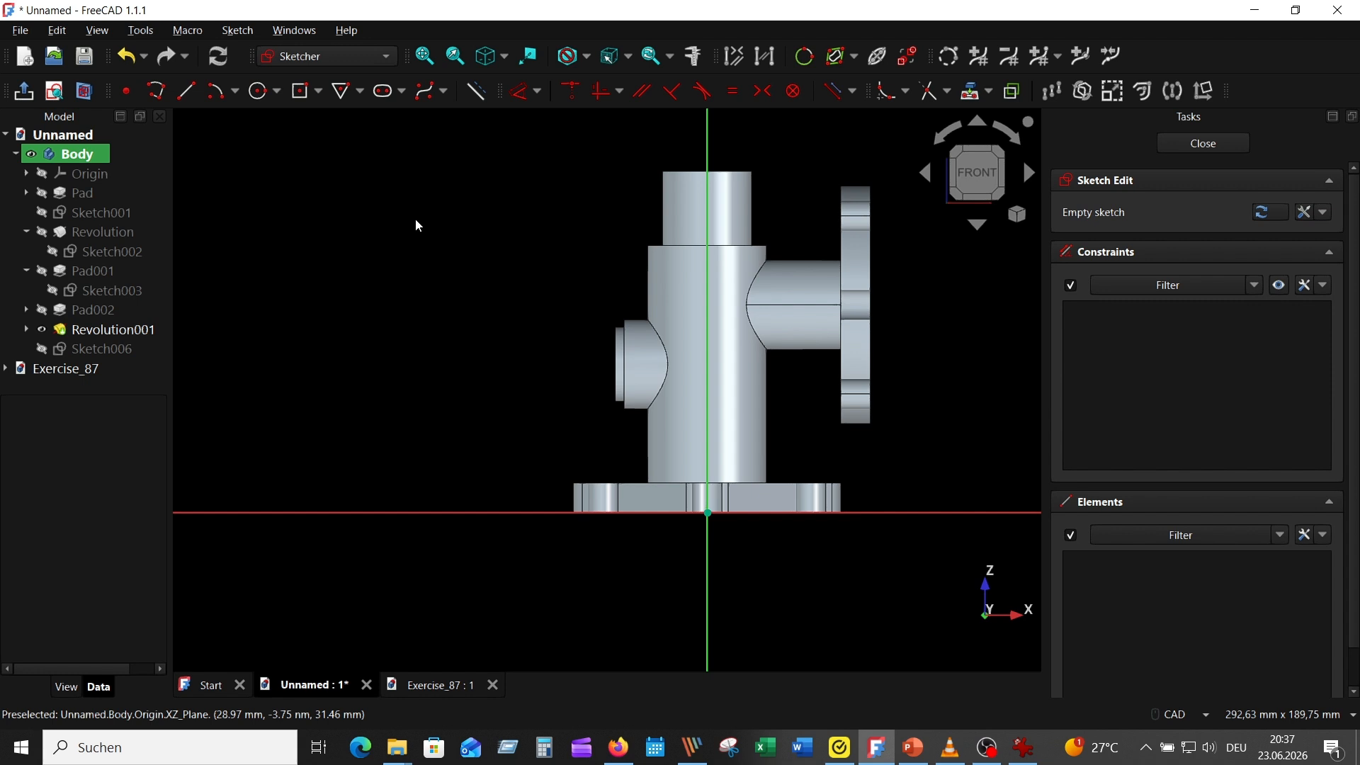
Project the upper end edge of the vertical pipe into the sketch as external geometry
{"action": "left_click", "coordinate": [906, 56]}
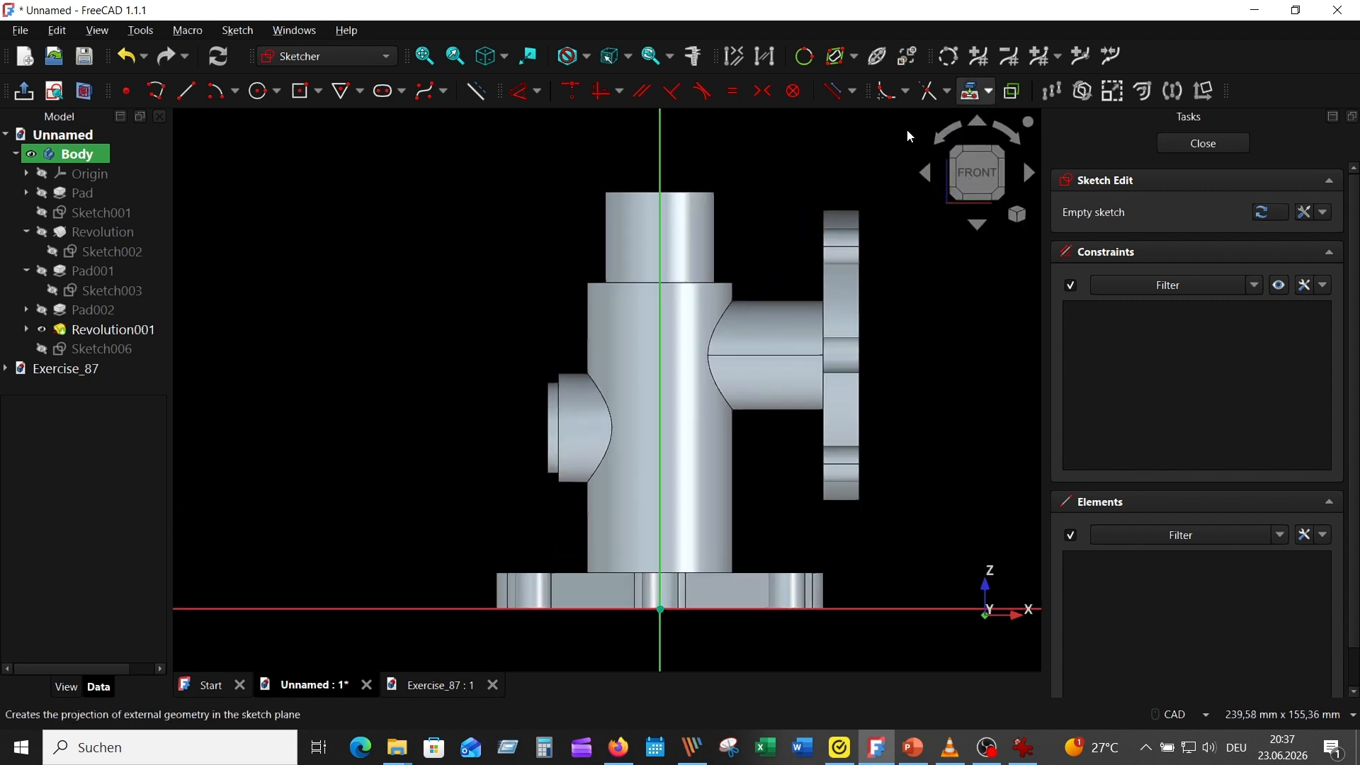
{"action": "left_click", "coordinate": [699, 192]}
{"action": "right_click", "coordinate": [364, 167]}
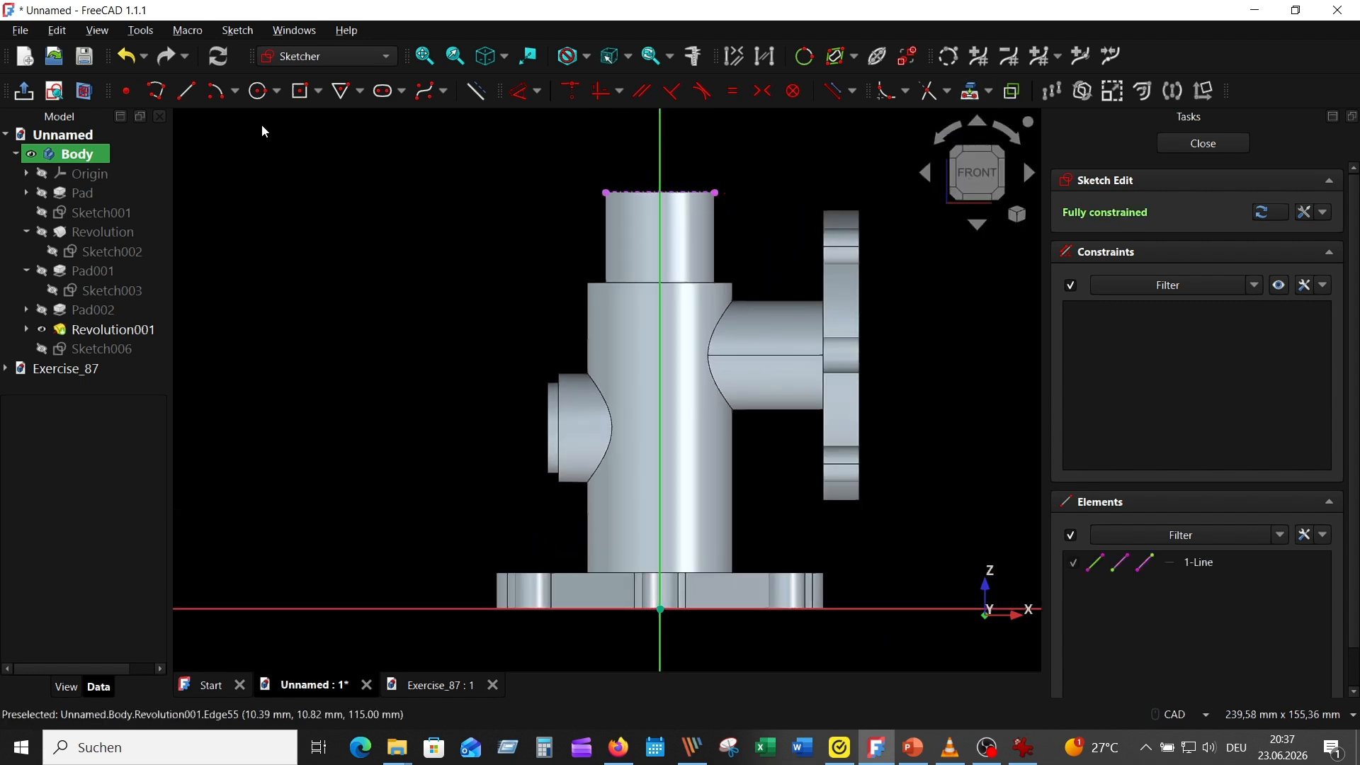
Draw a closed stepped polyline from the origin up the vertical axis, with a tapered lower edge, hiding the solid body for clarity
{"action": "left_click", "coordinate": [156, 91]}
{"action": "left_click", "coordinate": [660, 609]}
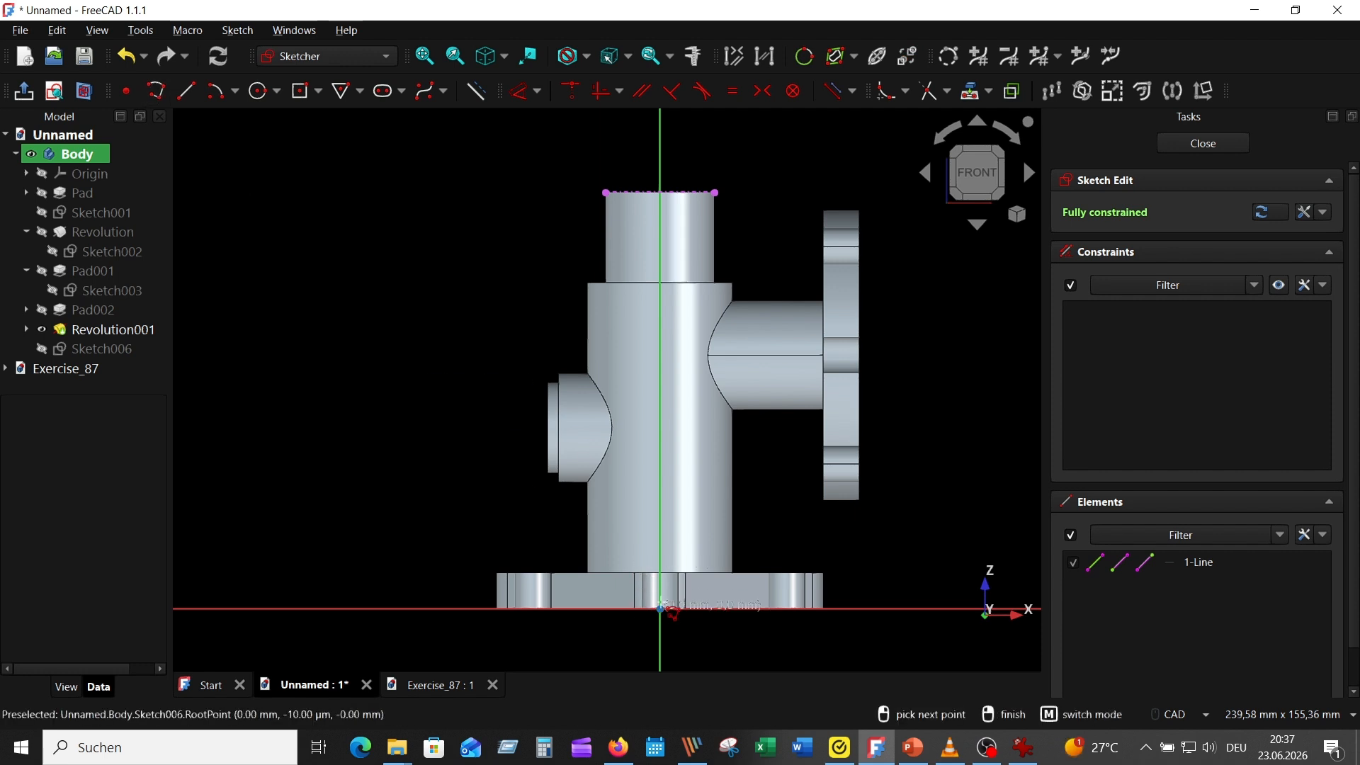
{"action": "left_click", "coordinate": [660, 192]}
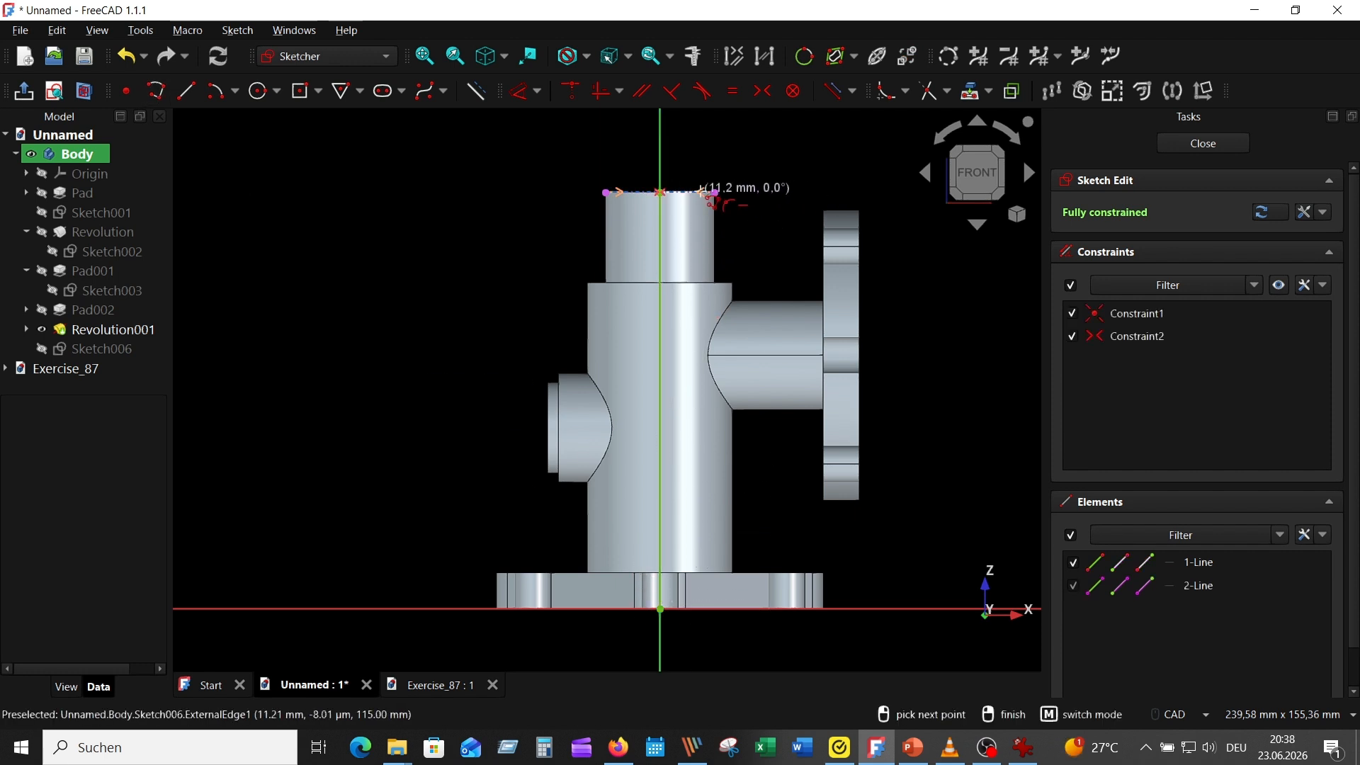
{"action": "left_click", "coordinate": [714, 192]}
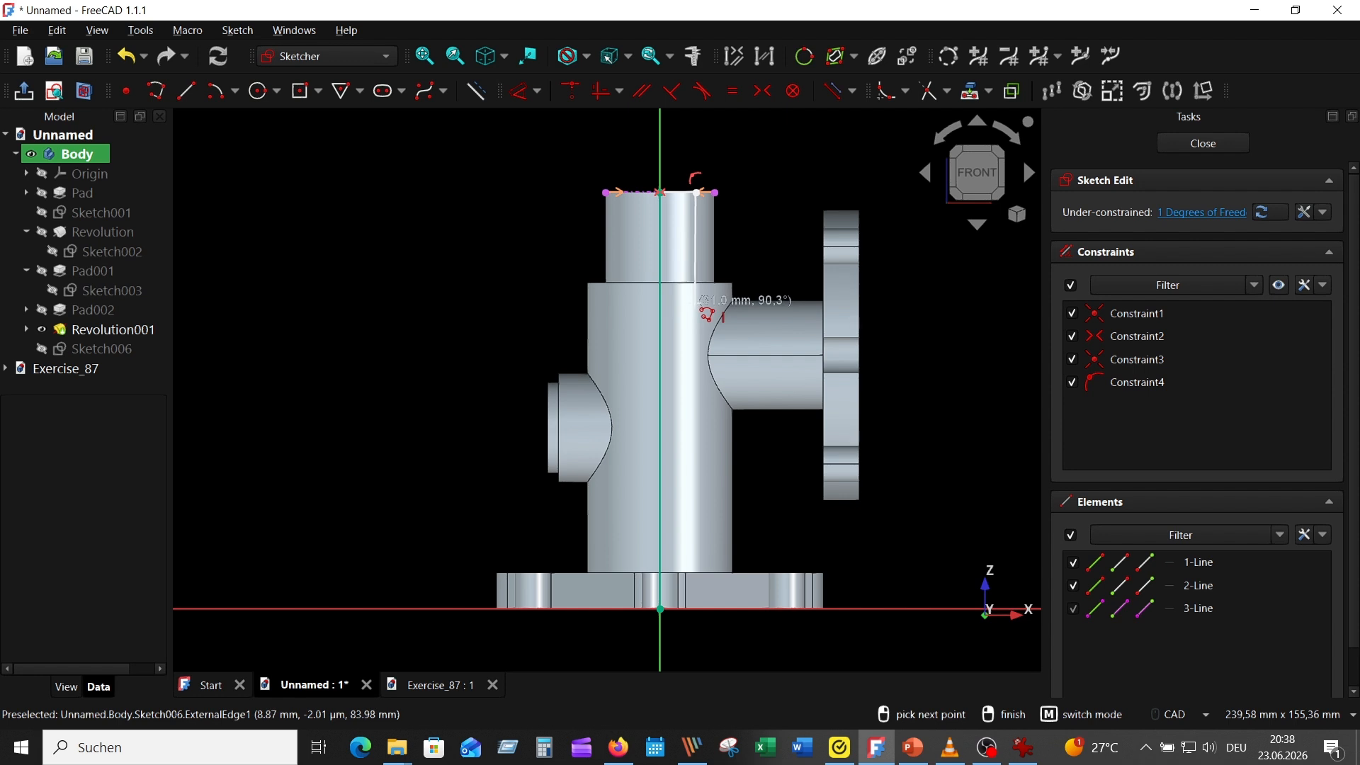
{"action": "left_click", "coordinate": [42, 330]}
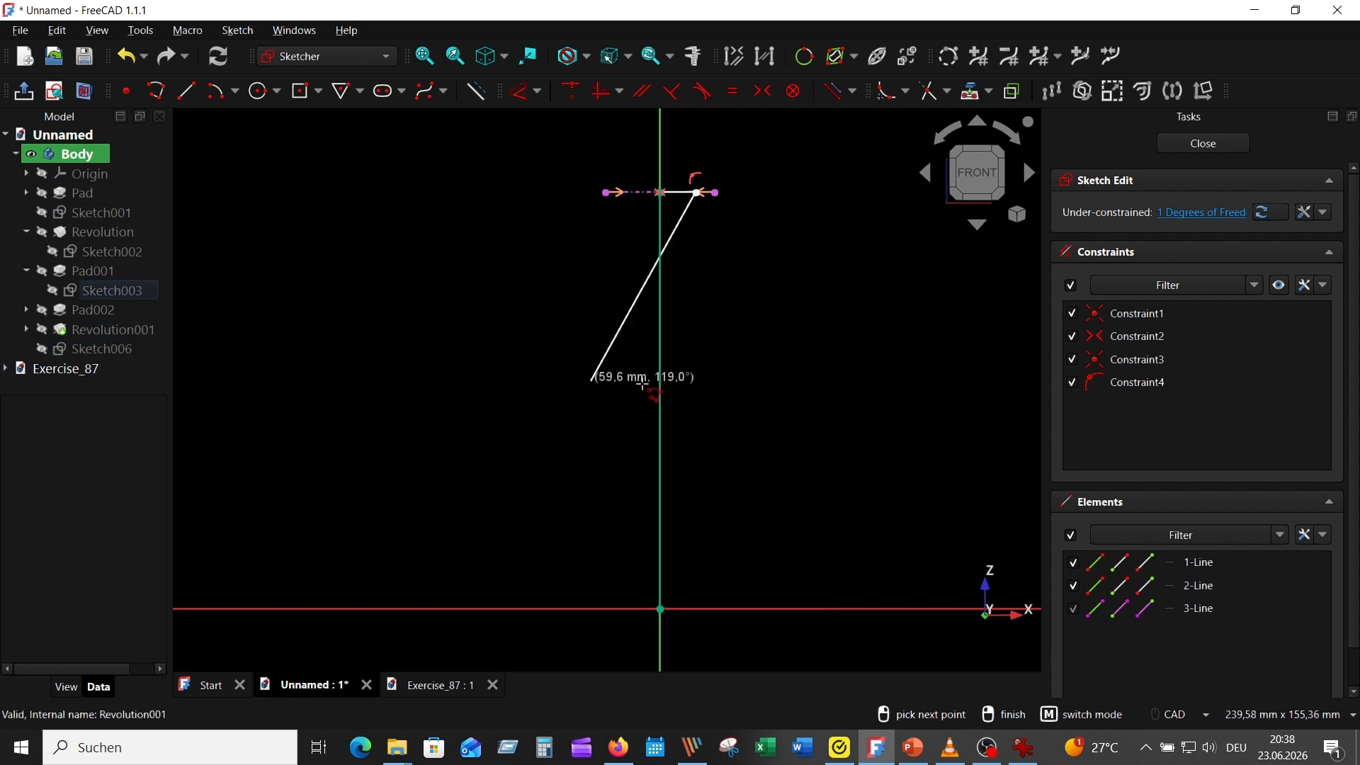
{"action": "left_click", "coordinate": [697, 305]}
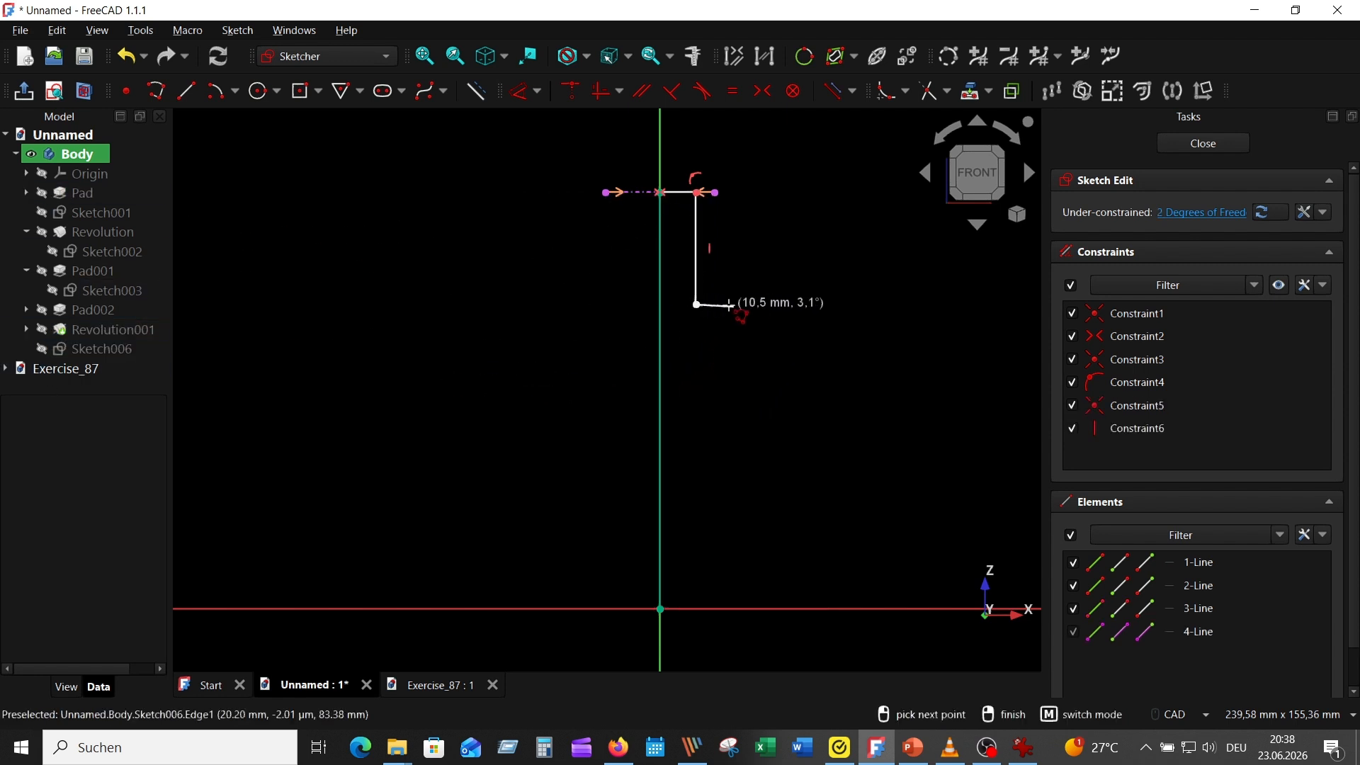
{"action": "left_click", "coordinate": [725, 307]}
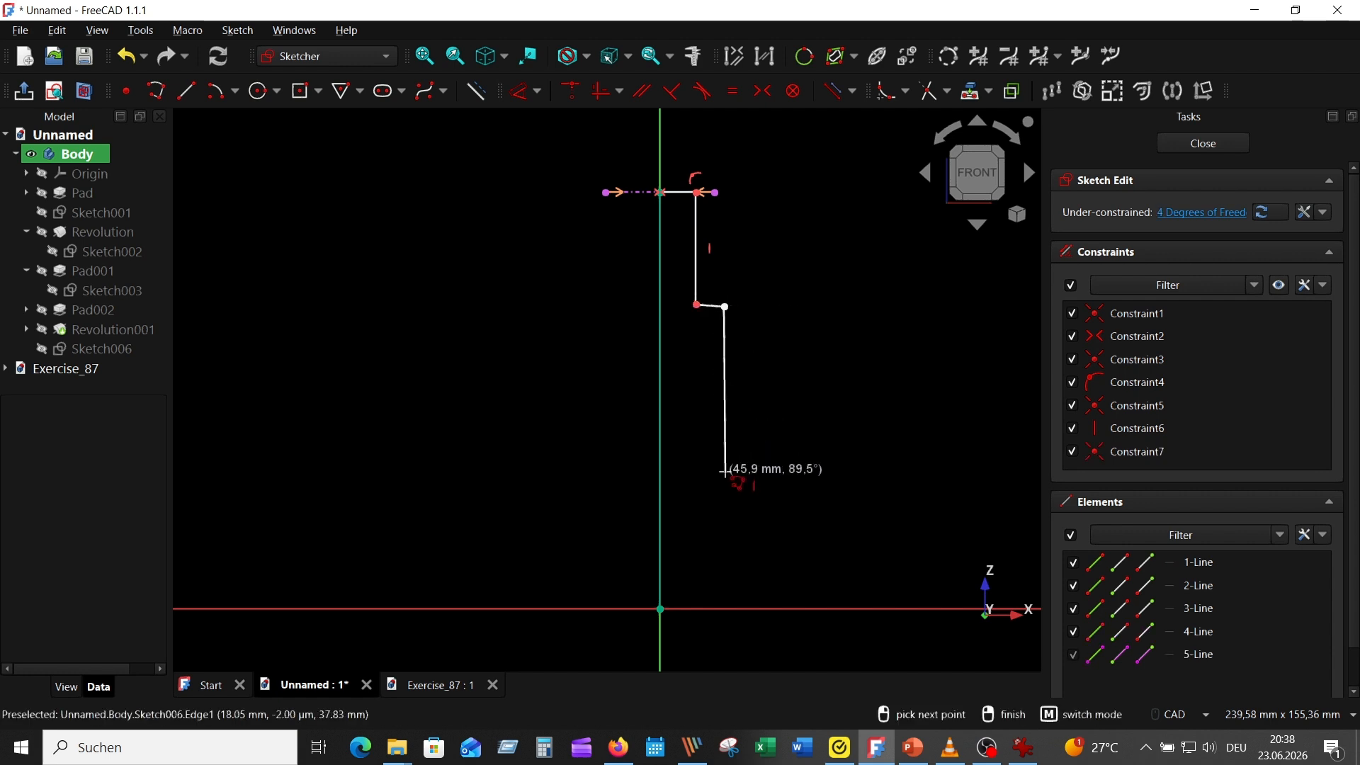
{"action": "left_click", "coordinate": [724, 471]}
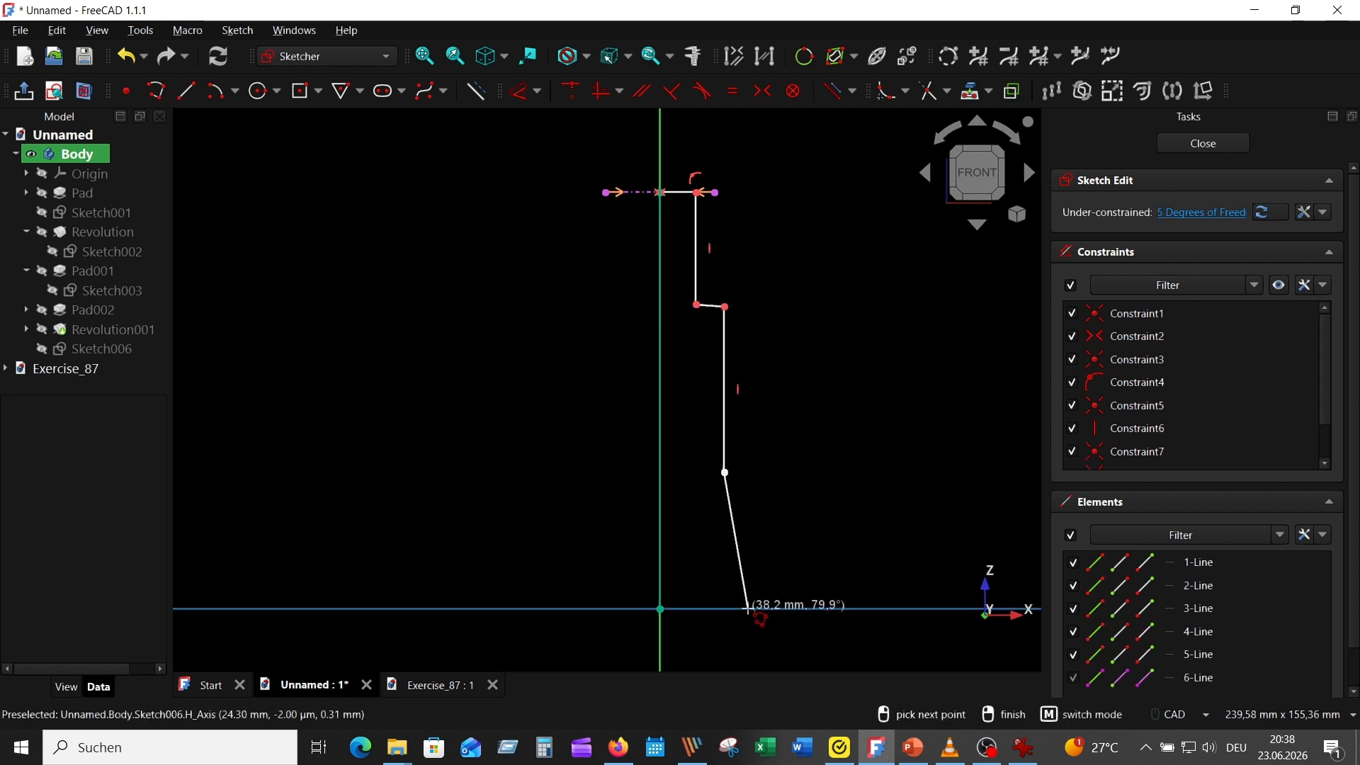
{"action": "left_click", "coordinate": [747, 607]}
{"action": "left_click", "coordinate": [657, 605]}
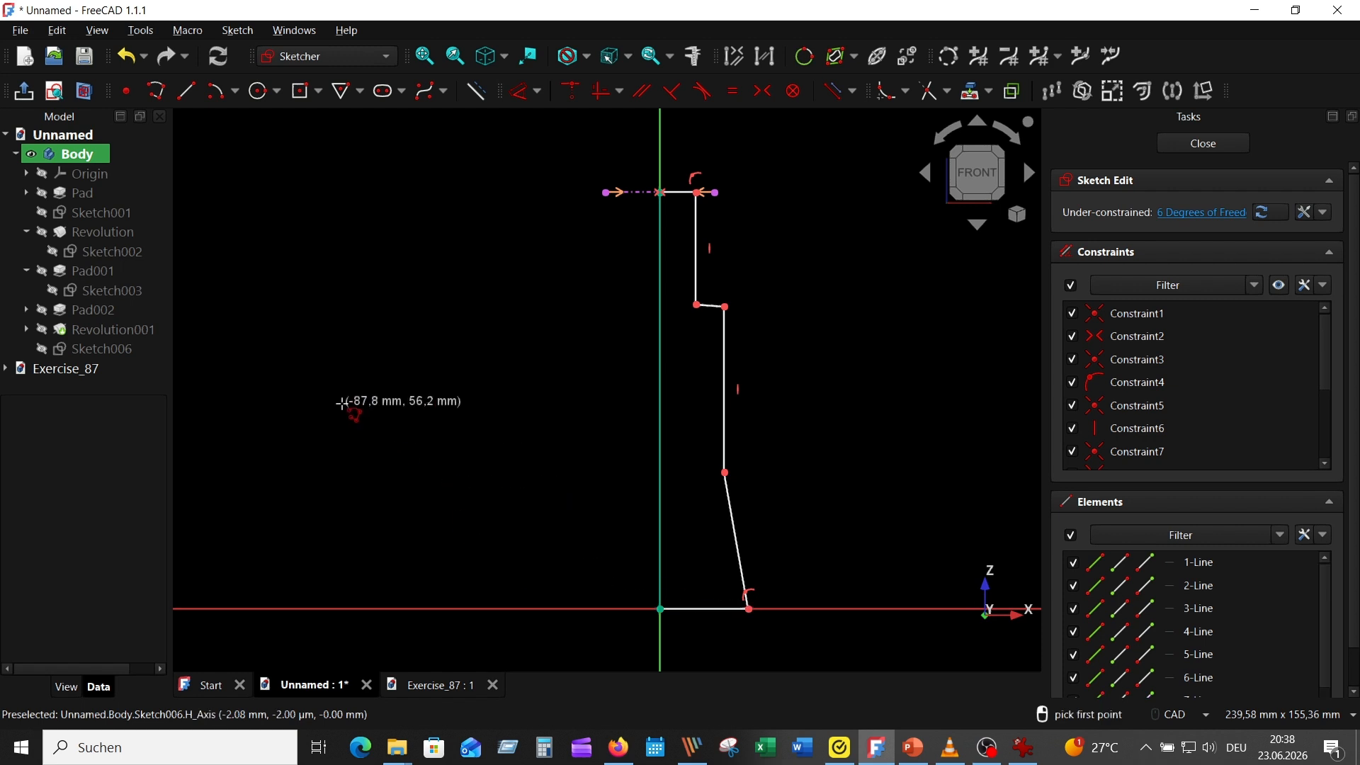
Check the bore diameters in the reference drawing and dimension the profile's top edge to 8 mm
{"action": "scroll", "coordinate": [767, 276], "scroll_direction": "up", "scroll_amount": 1}
{"action": "scroll", "coordinate": [814, 517], "scroll_direction": "down", "scroll_amount": 1}
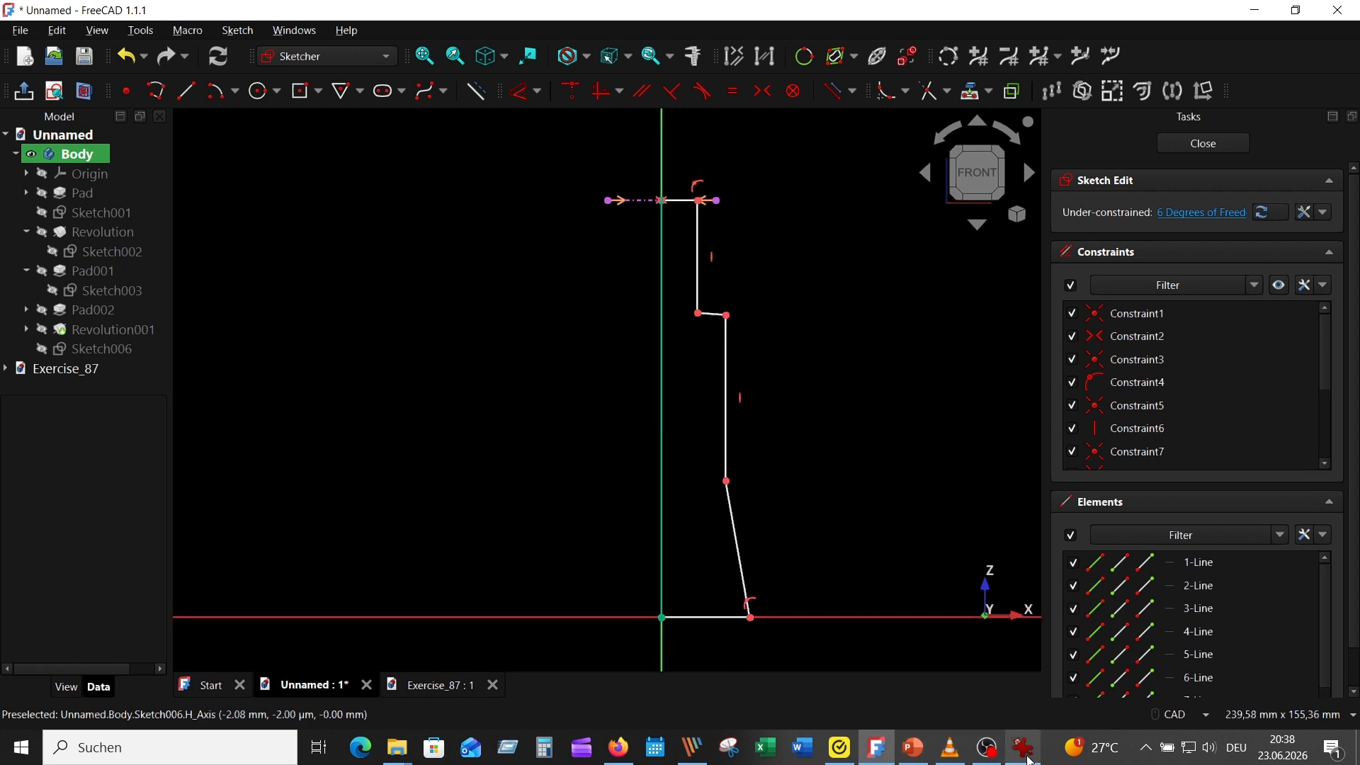
{"action": "left_click", "coordinate": [1023, 747]}
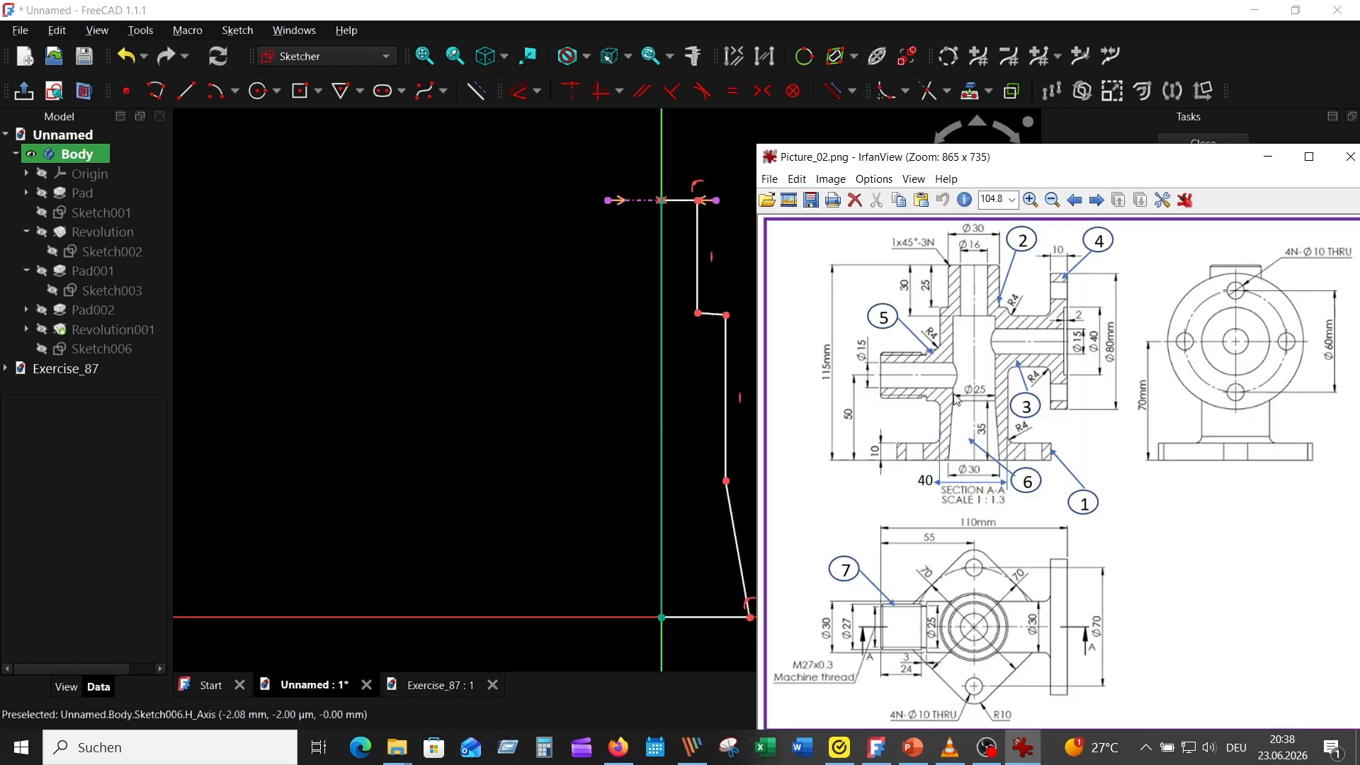
{"action": "left_click", "coordinate": [450, 325]}
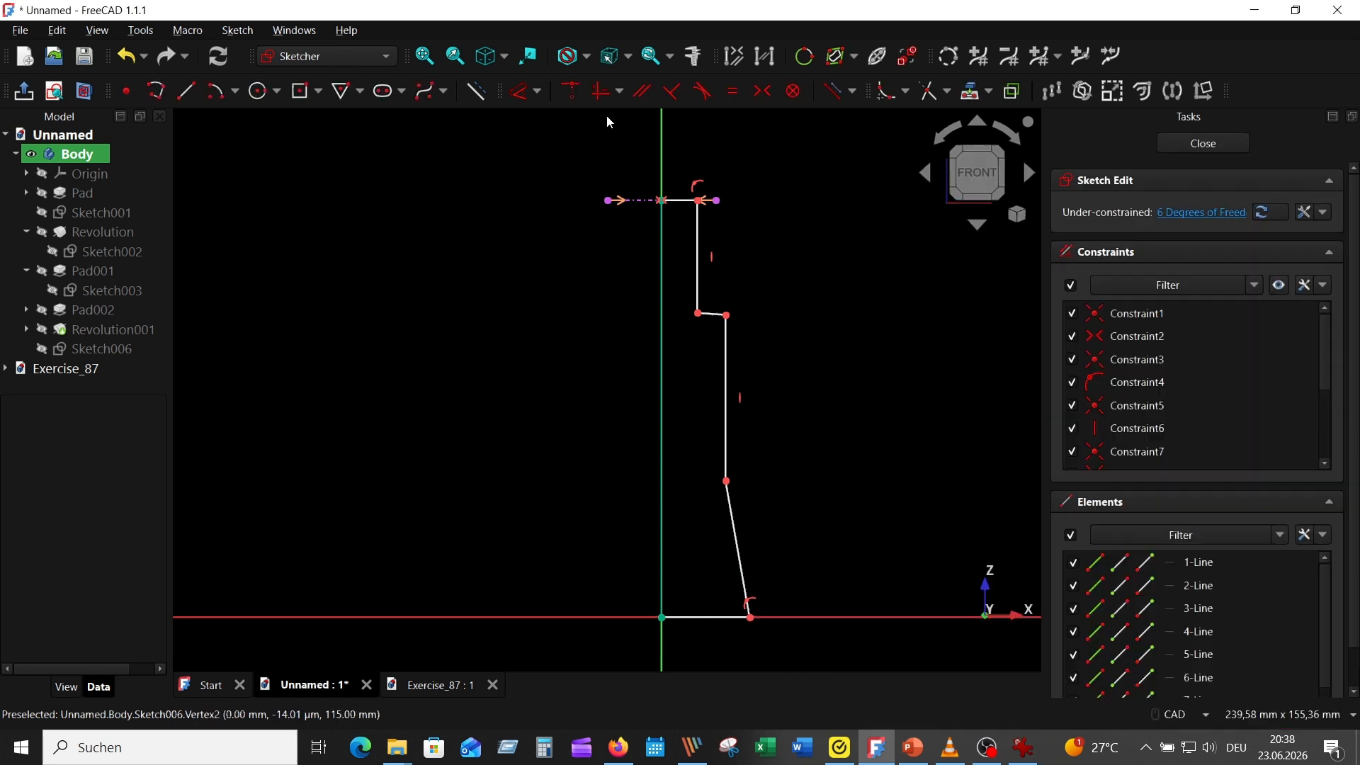
{"action": "left_click", "coordinate": [520, 91]}
{"action": "left_click", "coordinate": [698, 200]}
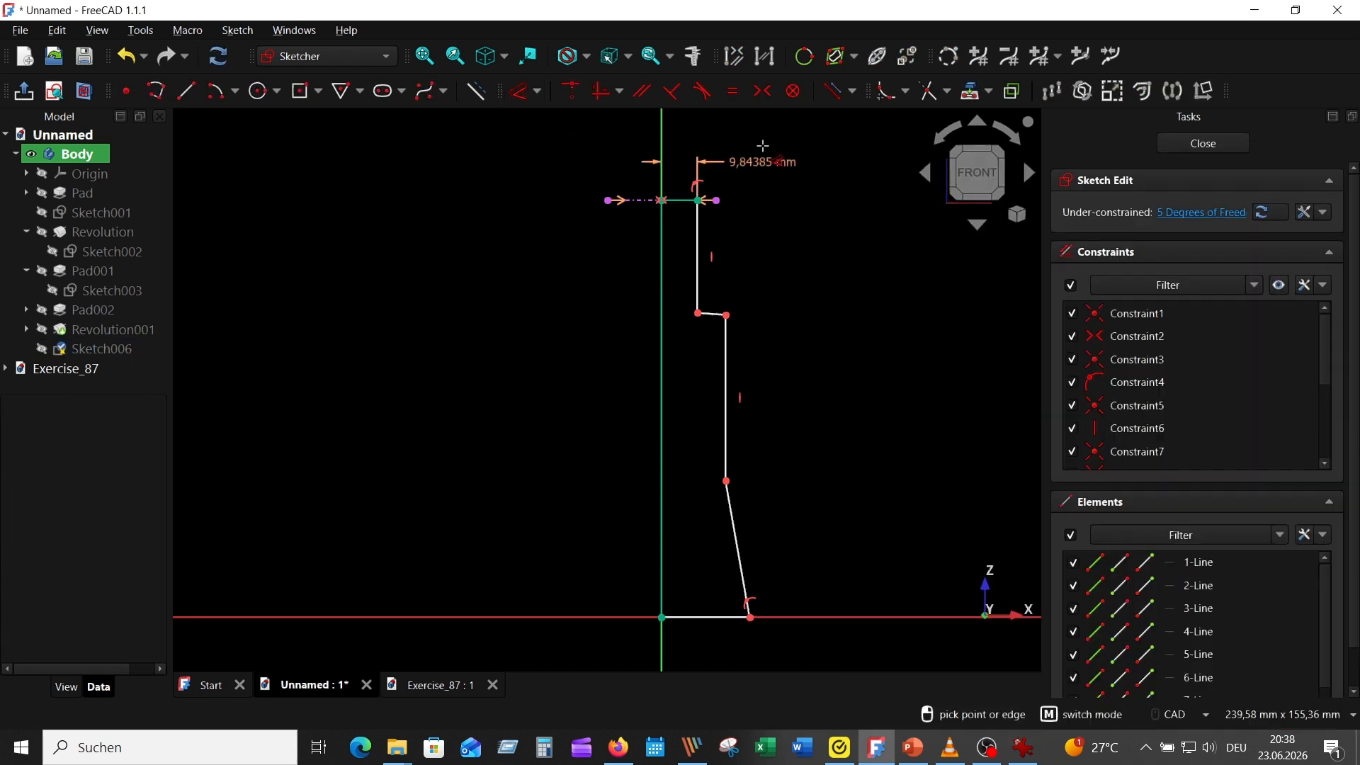
{"action": "left_click", "coordinate": [762, 149]}
{"action": "type", "text": "8"}
{"action": "key", "text": "Return"}
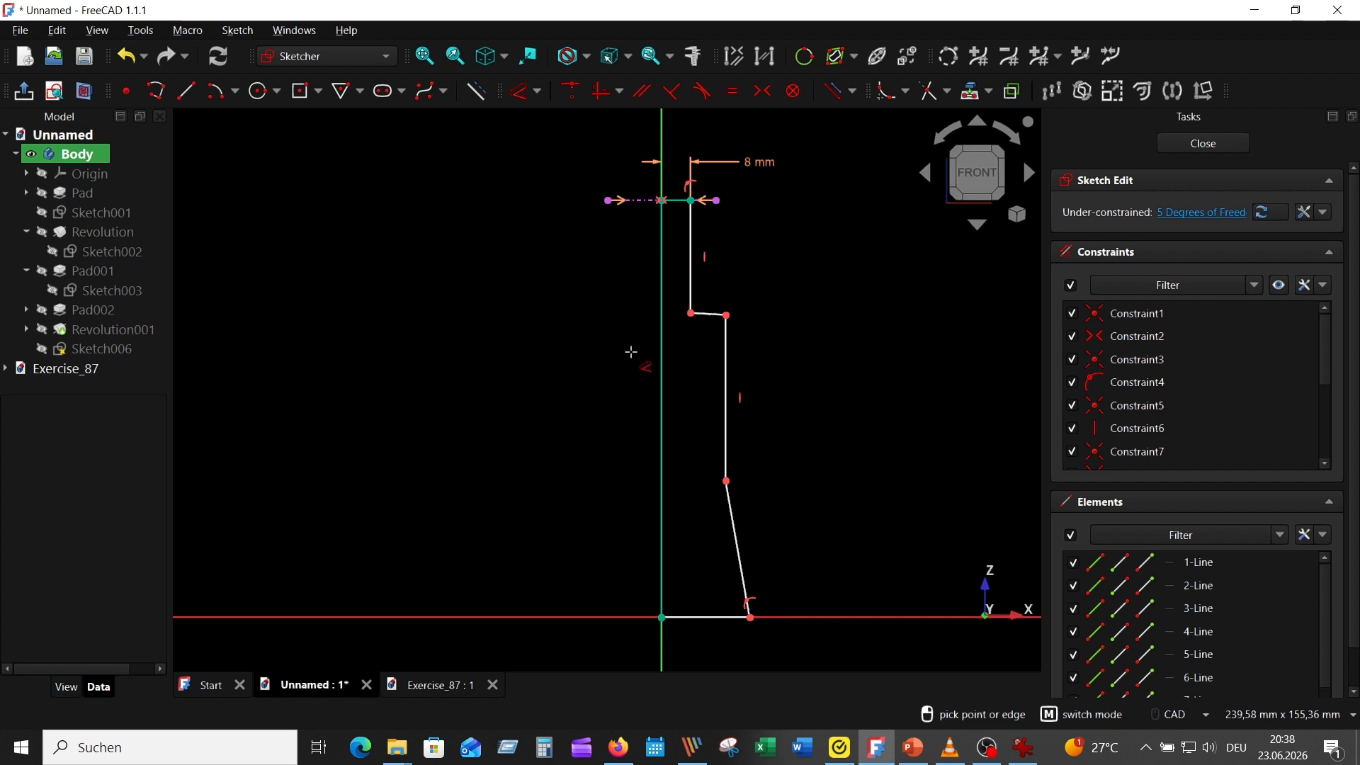
Dimension the profile's long outer vertical edge to 12.5 mm from the vertical axis
{"action": "left_click", "coordinate": [728, 352]}
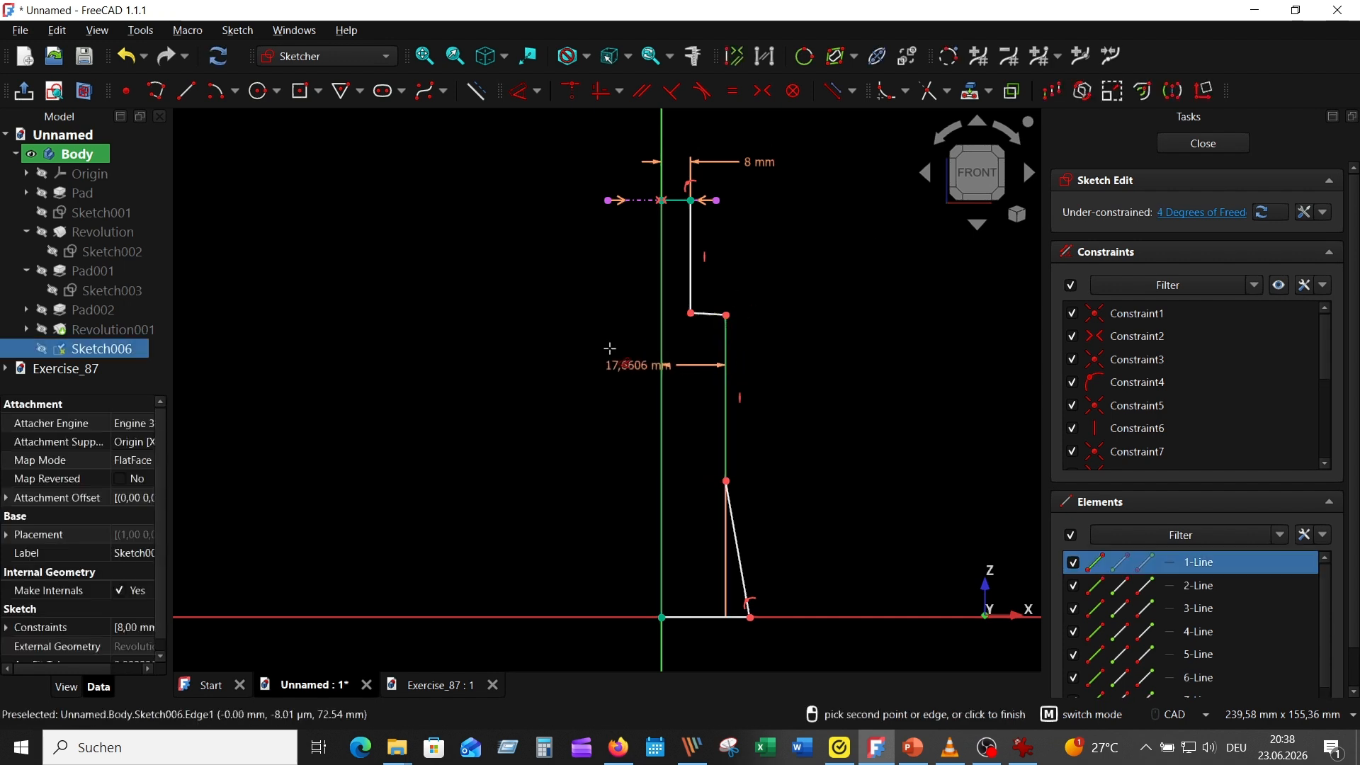
{"action": "left_click", "coordinate": [612, 347]}
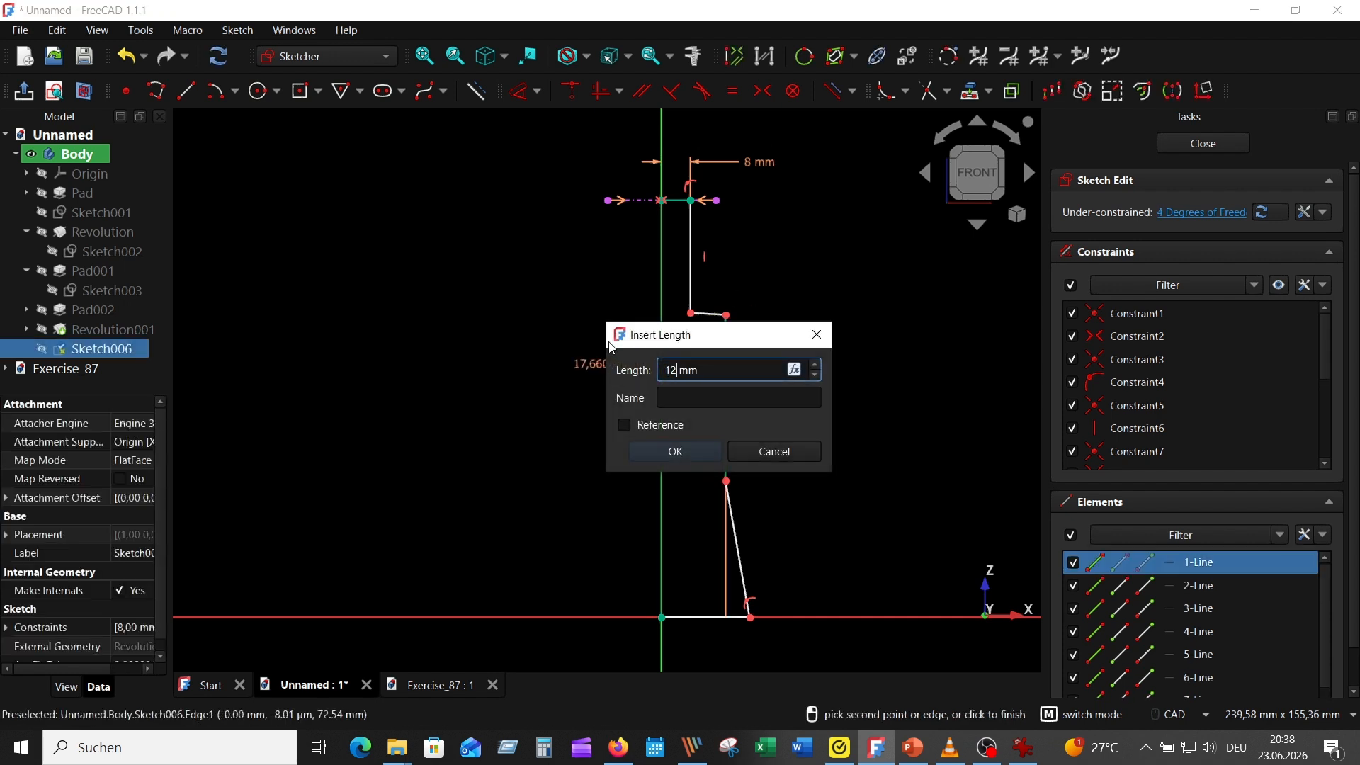
{"action": "type", "text": "12,5"}
{"action": "key", "text": "Return"}
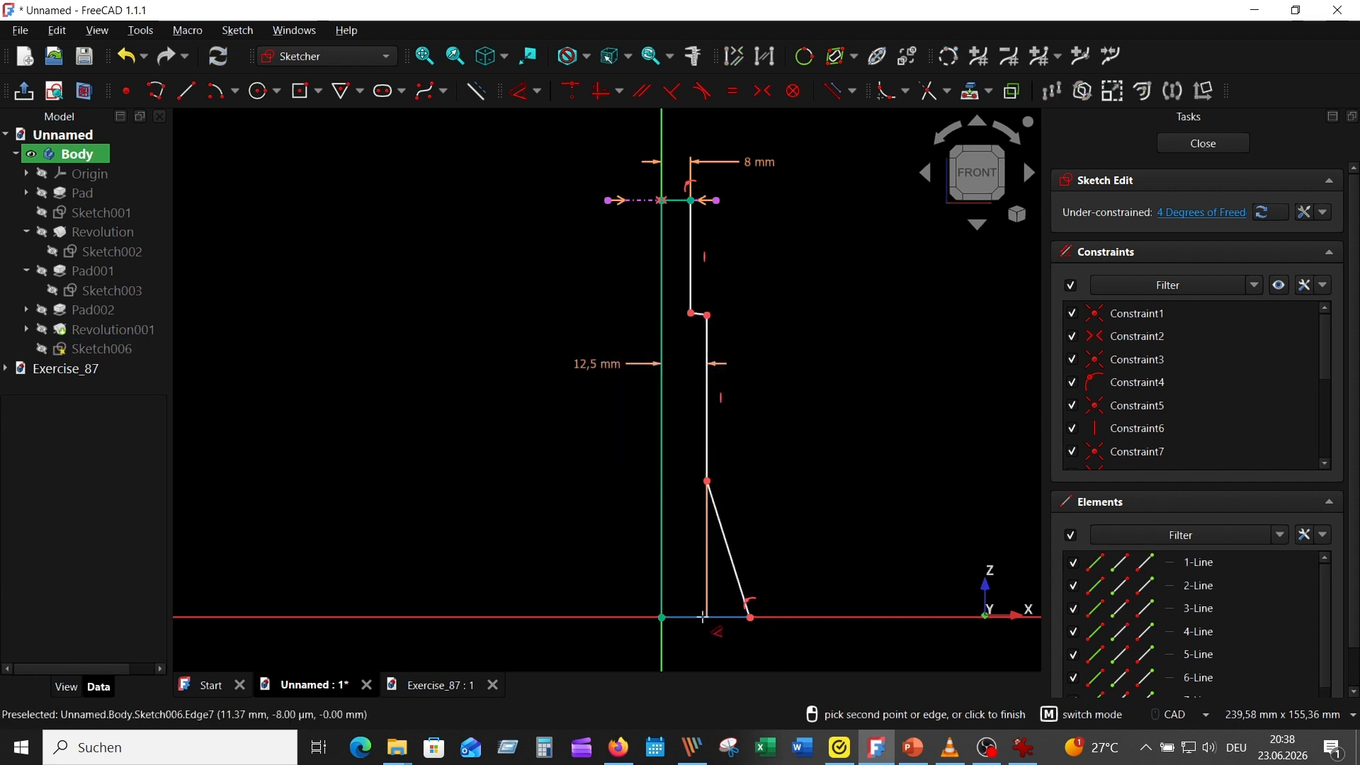
Dimension the profile's bottom edge to 15 mm and move the 12.5 mm and 15 mm dimension labels clear of the profile
{"action": "left_click", "coordinate": [705, 617]}
{"action": "left_click", "coordinate": [725, 664]}
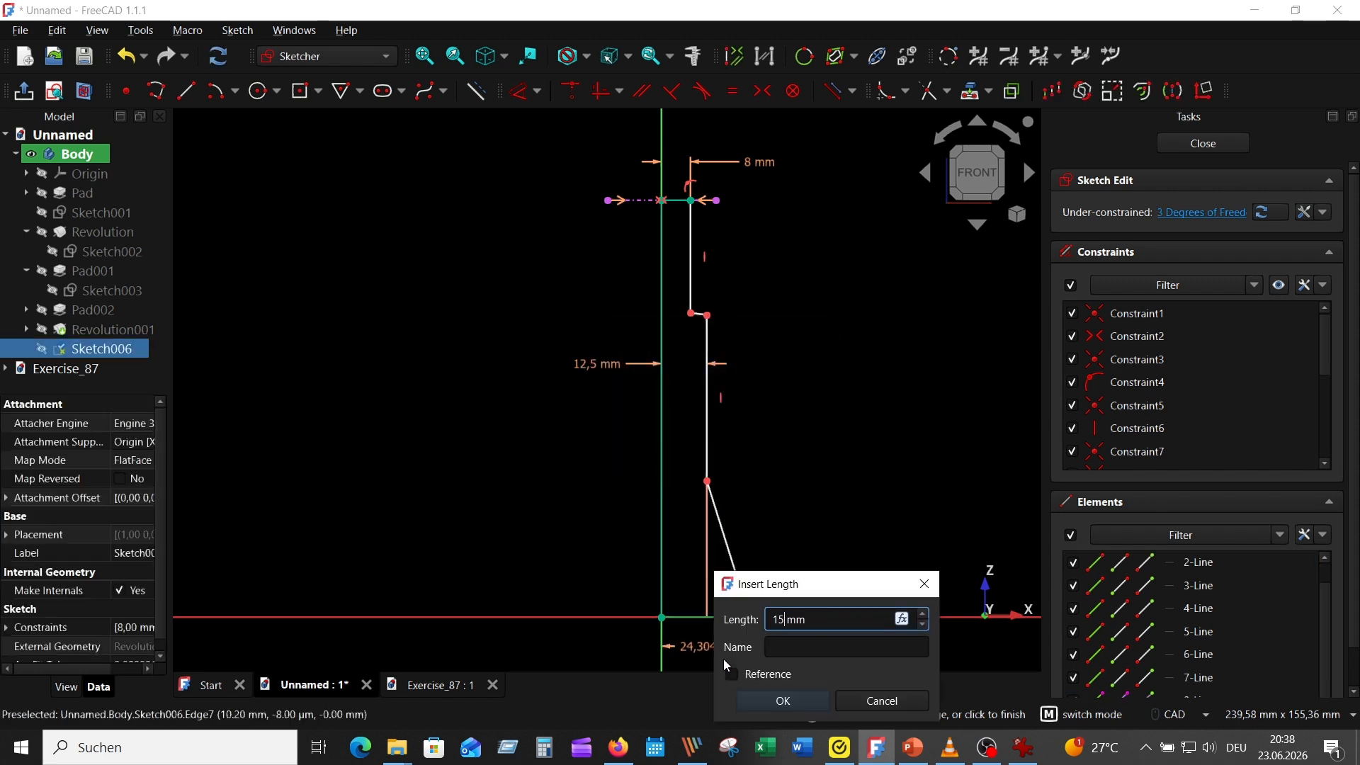
{"action": "type", "text": "15"}
{"action": "key", "text": "Return"}
{"action": "scroll", "coordinate": [819, 461], "scroll_direction": "down", "scroll_amount": 2}
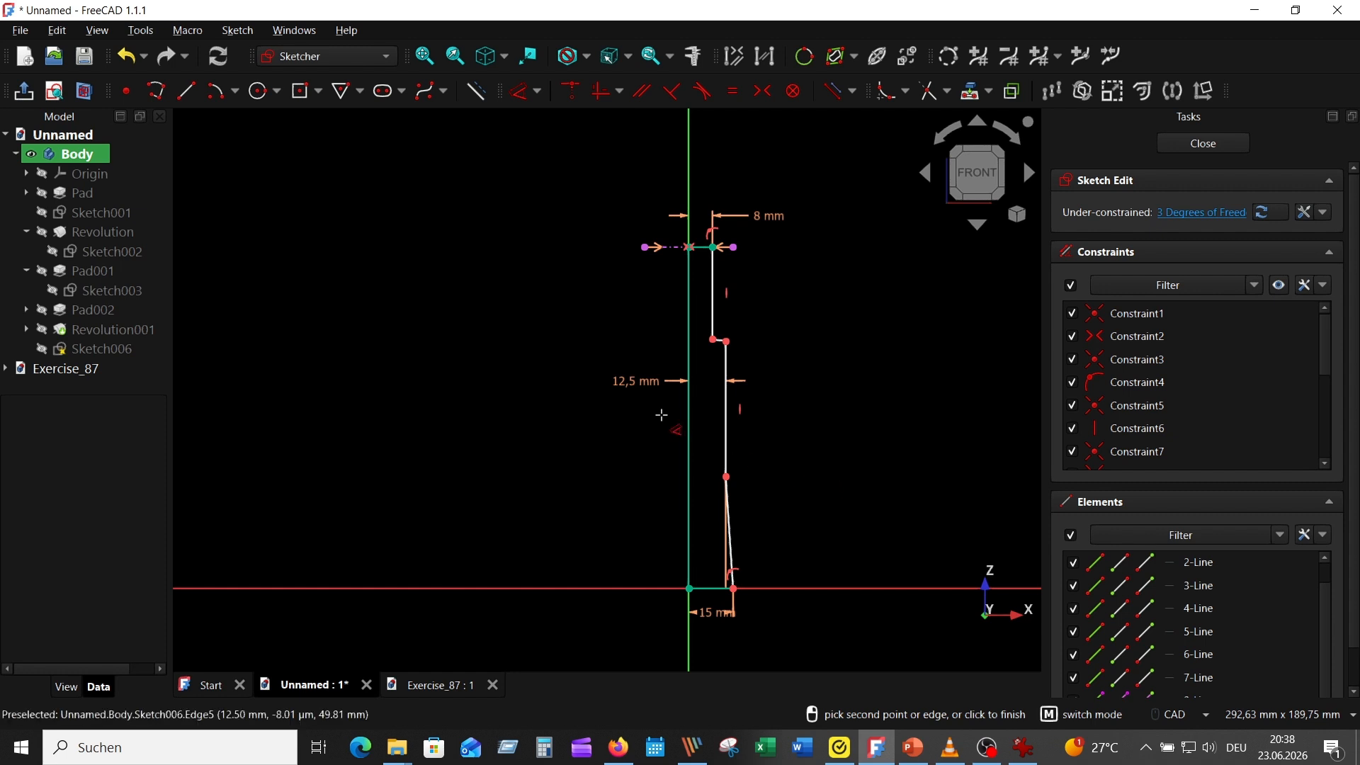
{"action": "left_click_drag", "start_coordinate": [636, 381], "coordinate": [793, 631]}
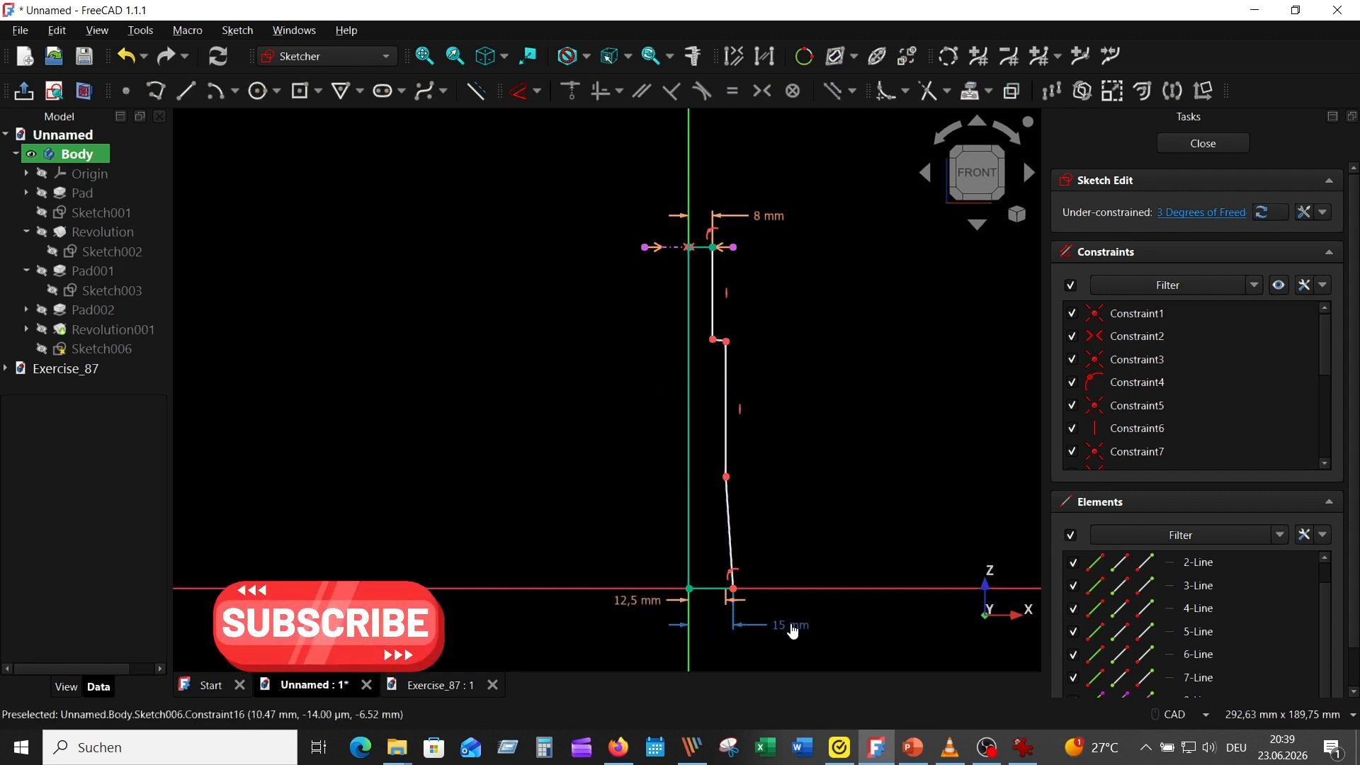
Check the bore depths in the reference drawing and dimension the upper vertical edge to 30 mm and the tapered edge's height to 35 mm
{"action": "left_click", "coordinate": [1022, 747]}
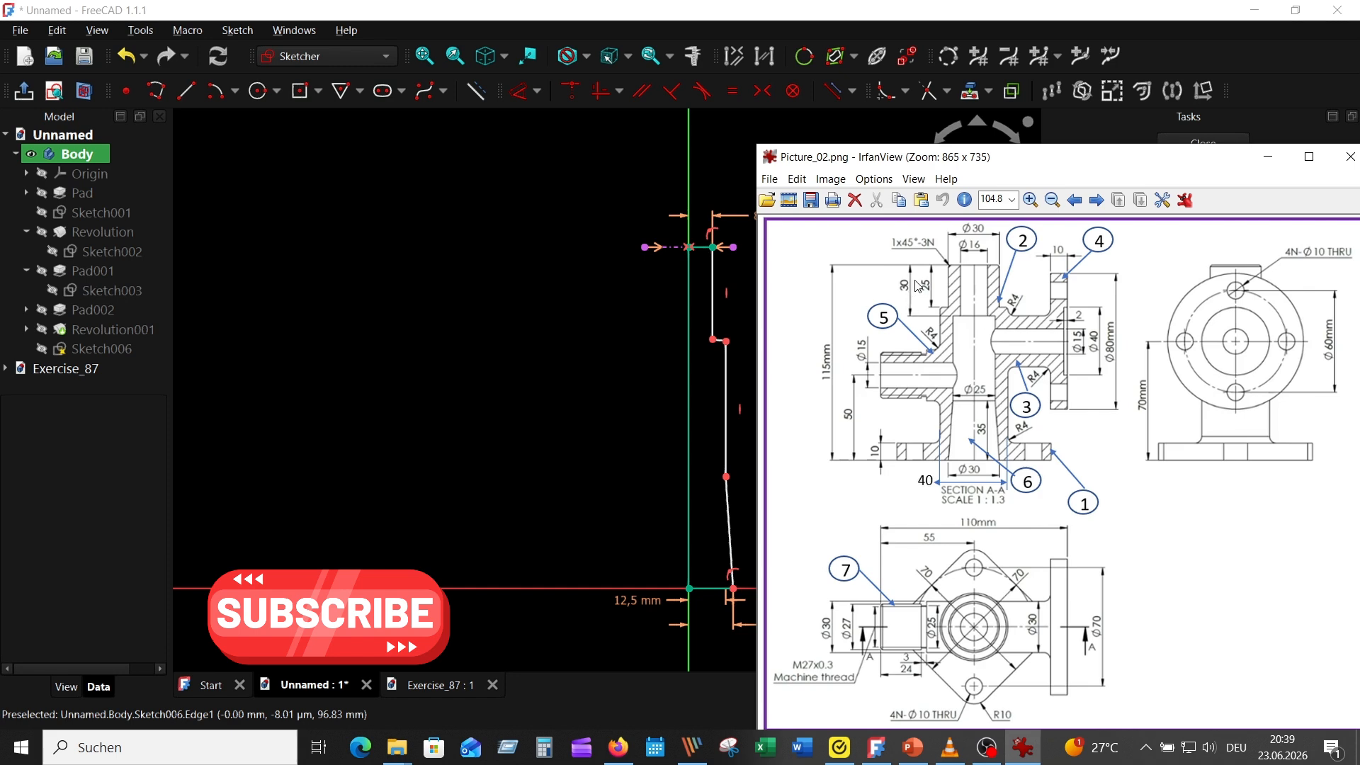
{"action": "left_click", "coordinate": [713, 293]}
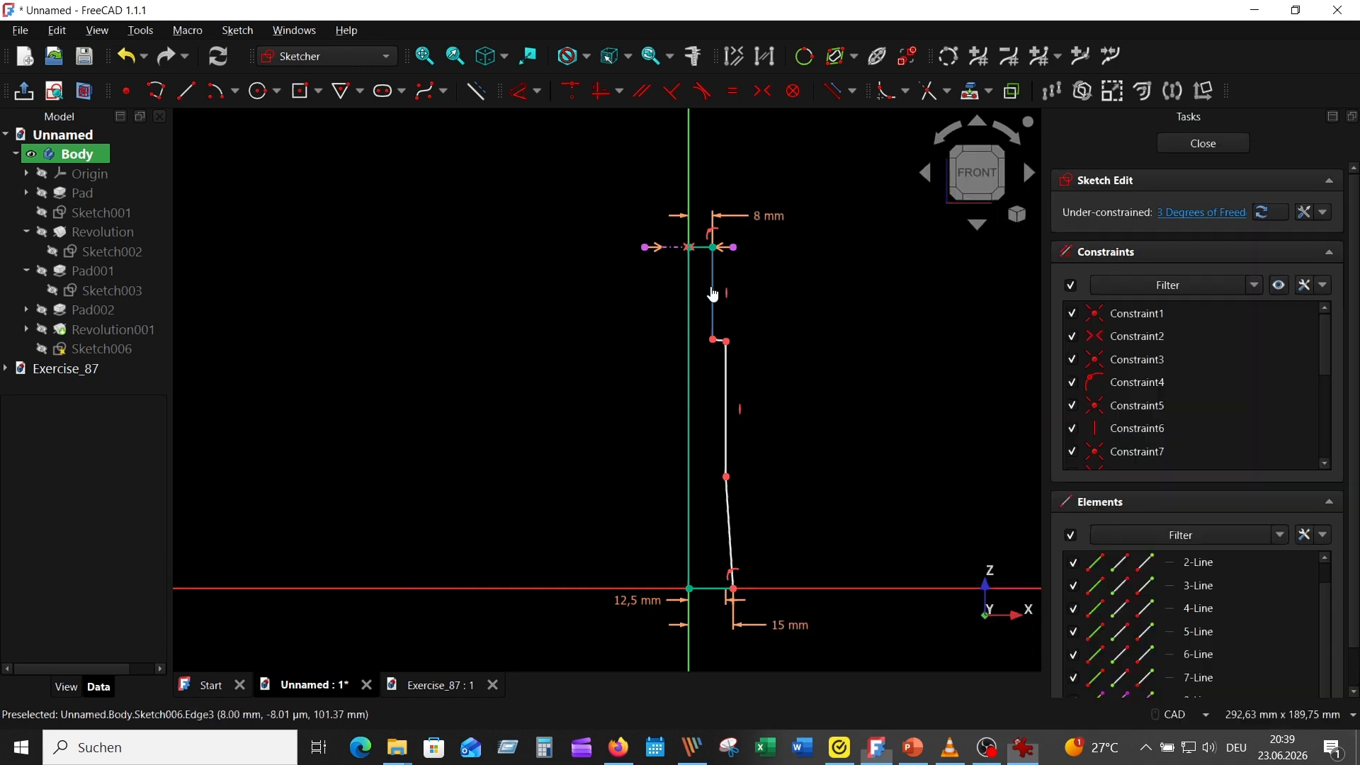
{"action": "left_click", "coordinate": [519, 92]}
{"action": "left_click", "coordinate": [785, 283]}
{"action": "type", "text": "30"}
{"action": "key", "text": "Return"}
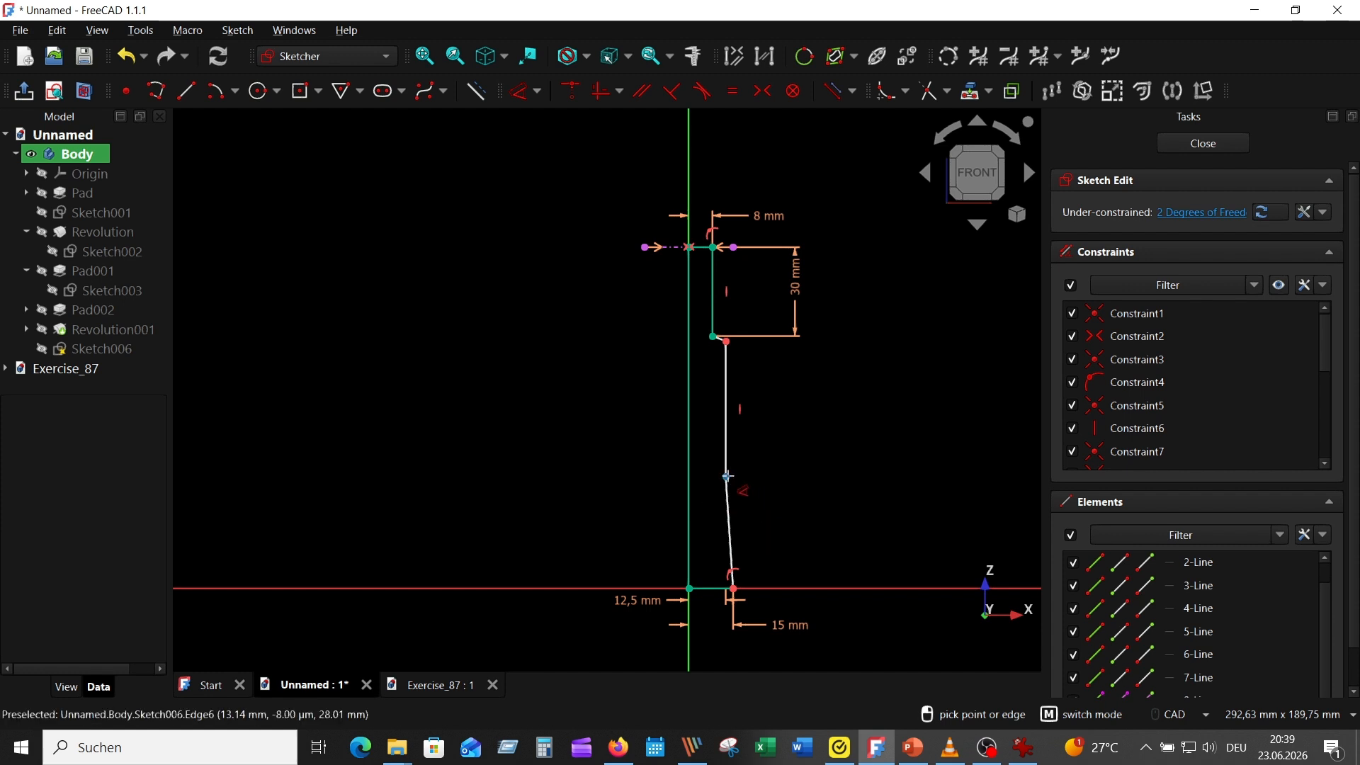
{"action": "left_click", "coordinate": [727, 476]}
{"action": "left_click", "coordinate": [814, 538]}
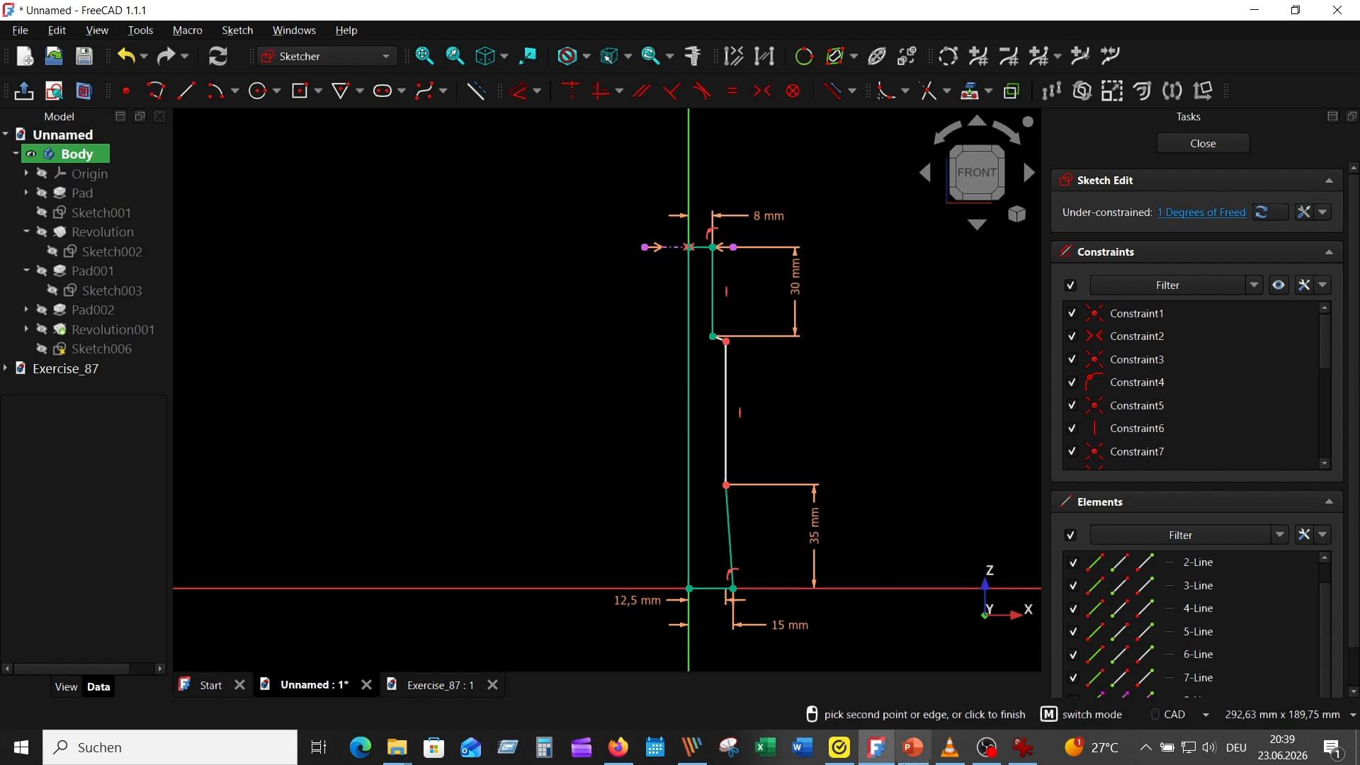
{"action": "left_click", "coordinate": [1021, 747]}
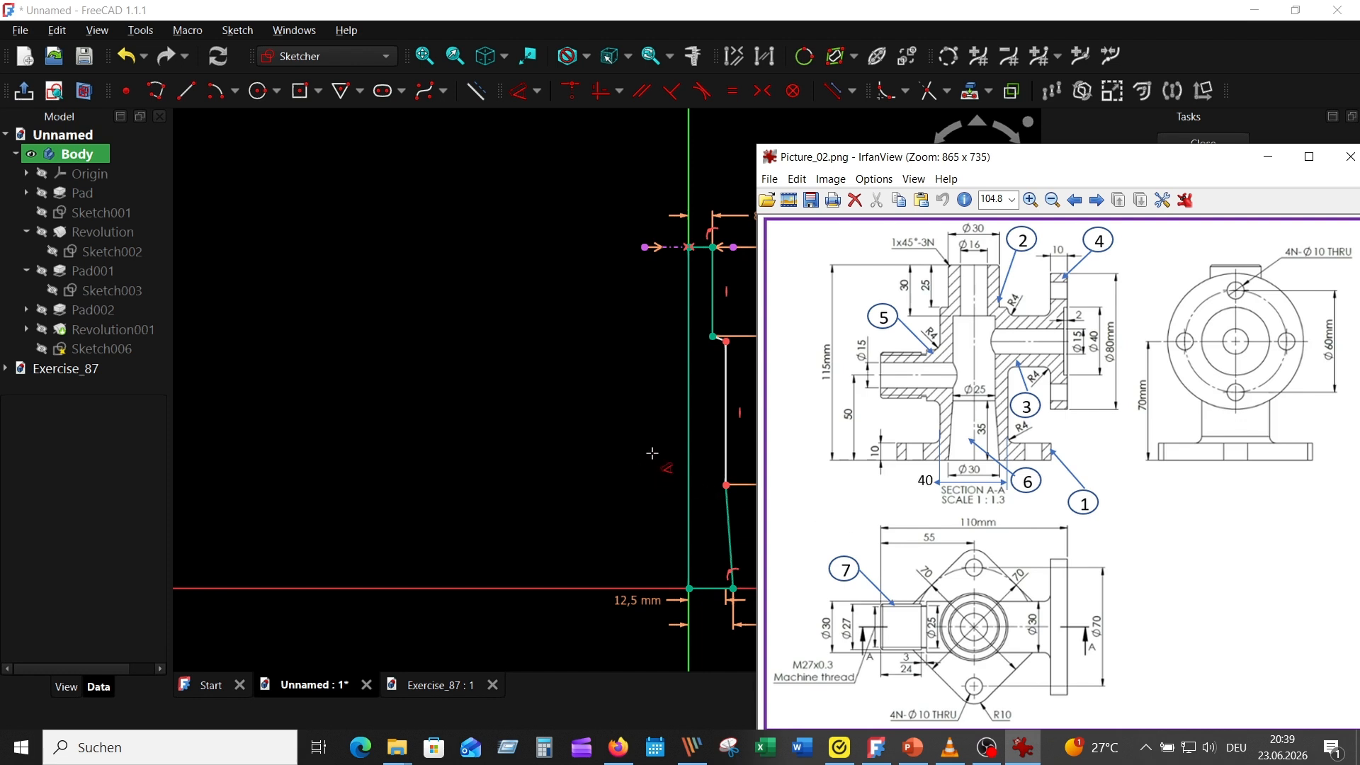
{"action": "left_click", "coordinate": [690, 414]}
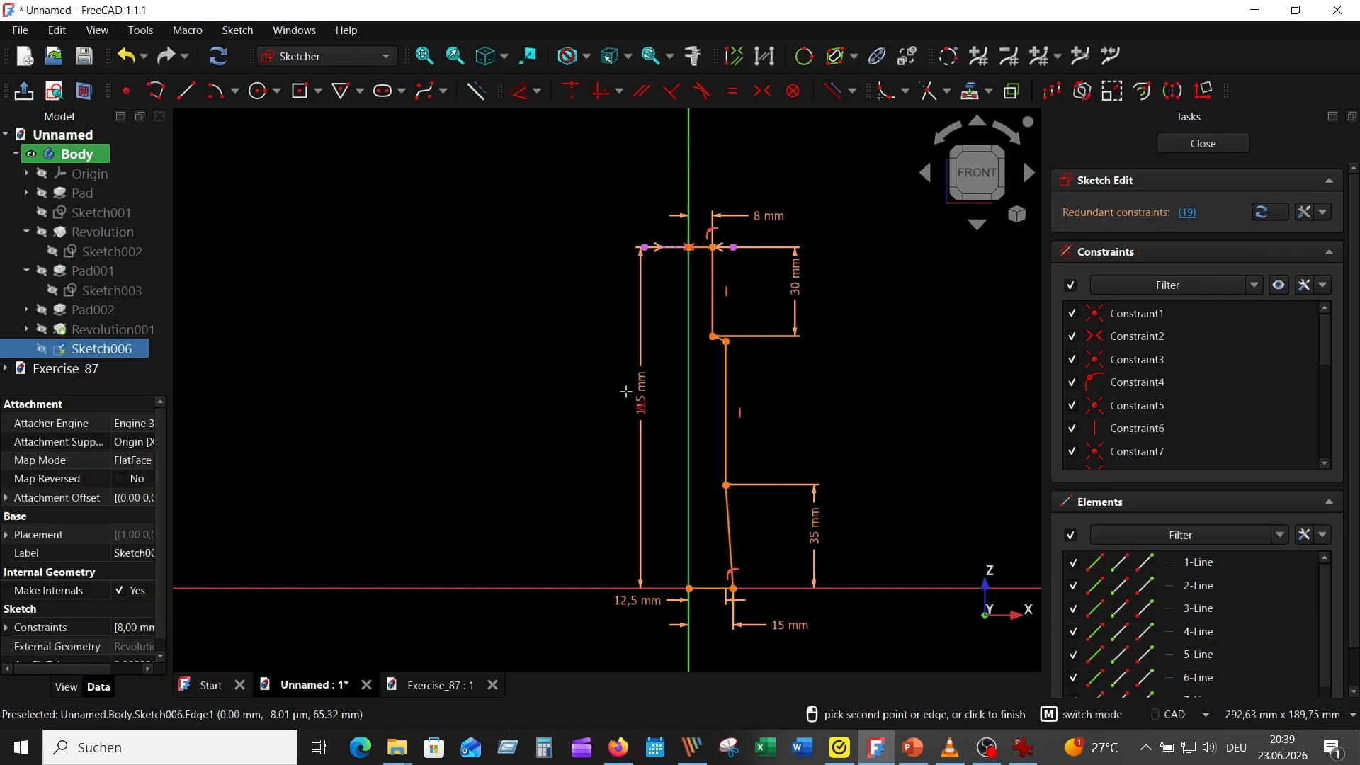
{"action": "key", "text": "Escape"}
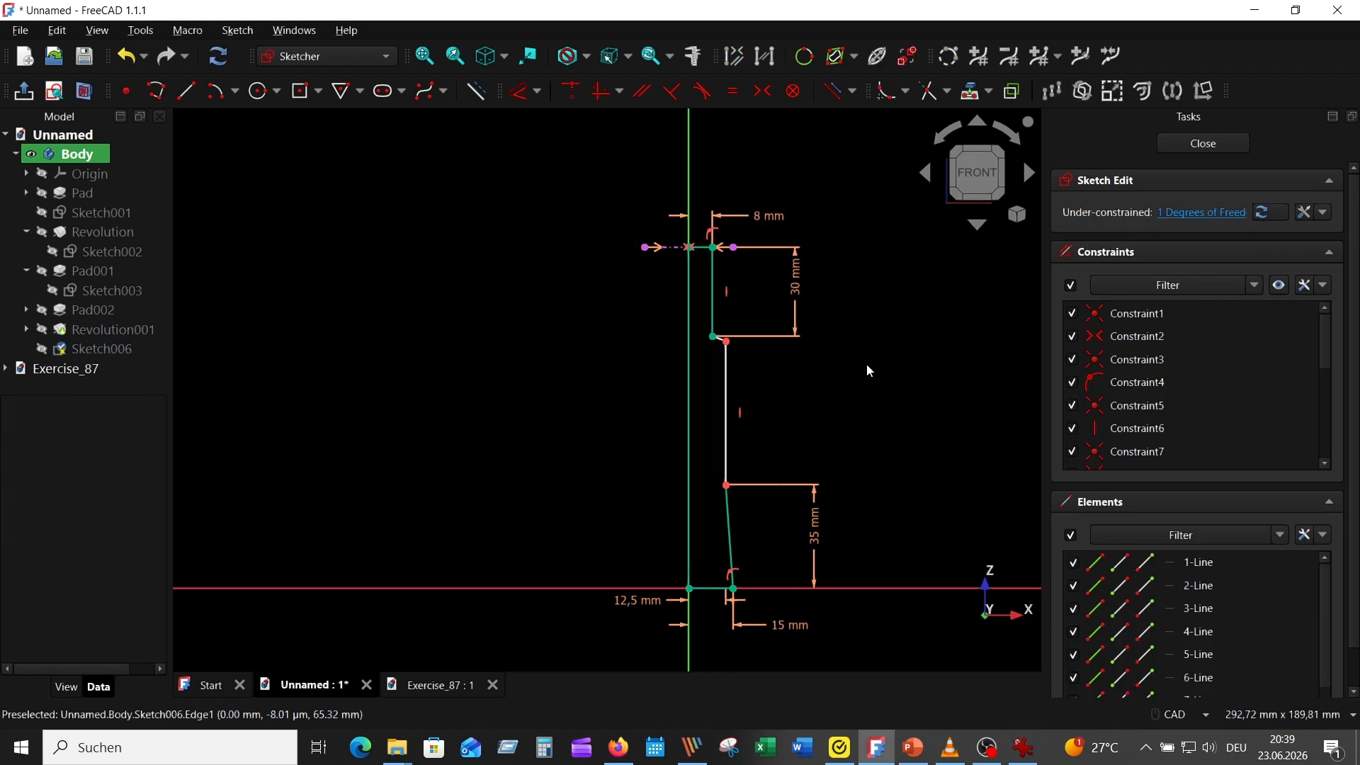
Constrain the short slanted edge between the profile's two vertical edges to be horizontal and close the sketch
{"action": "scroll", "coordinate": [784, 398], "scroll_direction": "up", "scroll_amount": 4}
{"action": "left_click", "coordinate": [641, 273]}
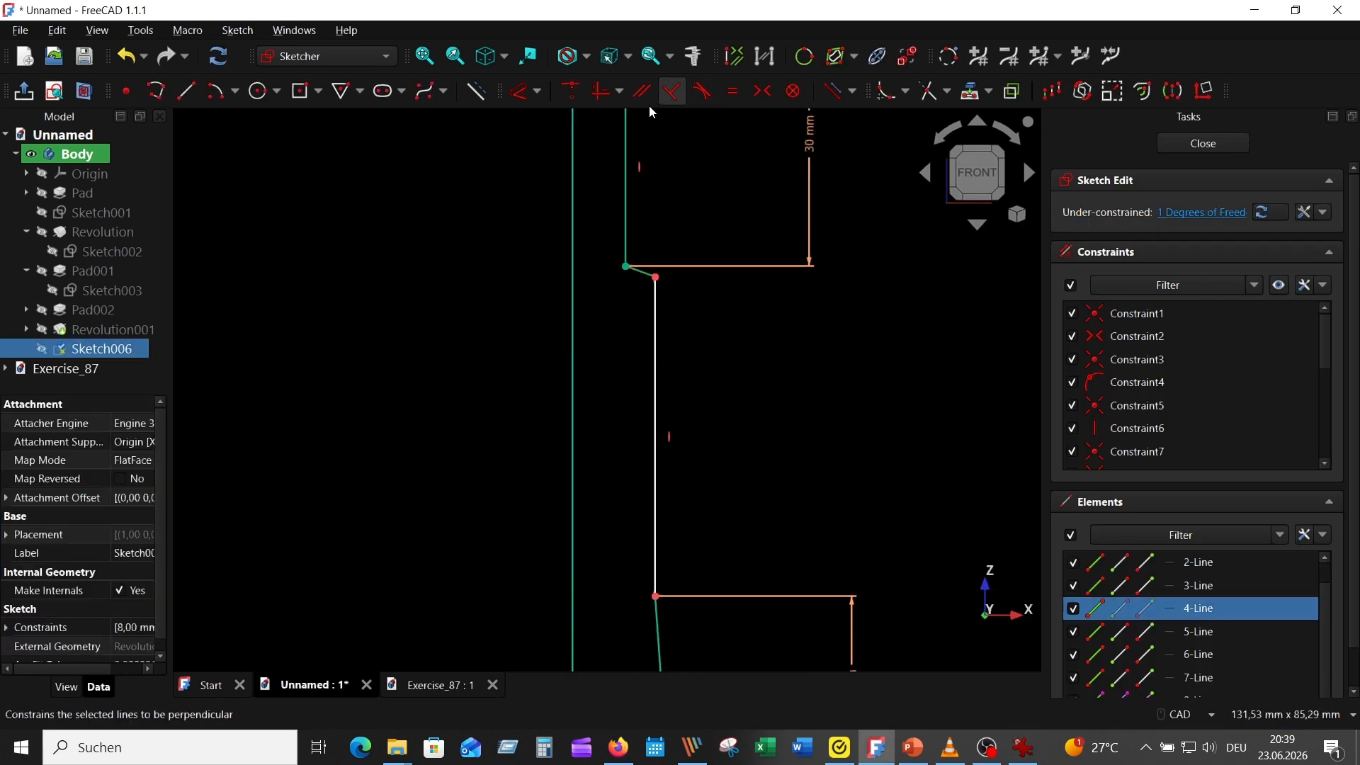
{"action": "left_click", "coordinate": [605, 94]}
{"action": "scroll", "coordinate": [785, 325], "scroll_direction": "down", "scroll_amount": 6}
{"action": "scroll", "coordinate": [774, 342], "scroll_direction": "up", "scroll_amount": 4}
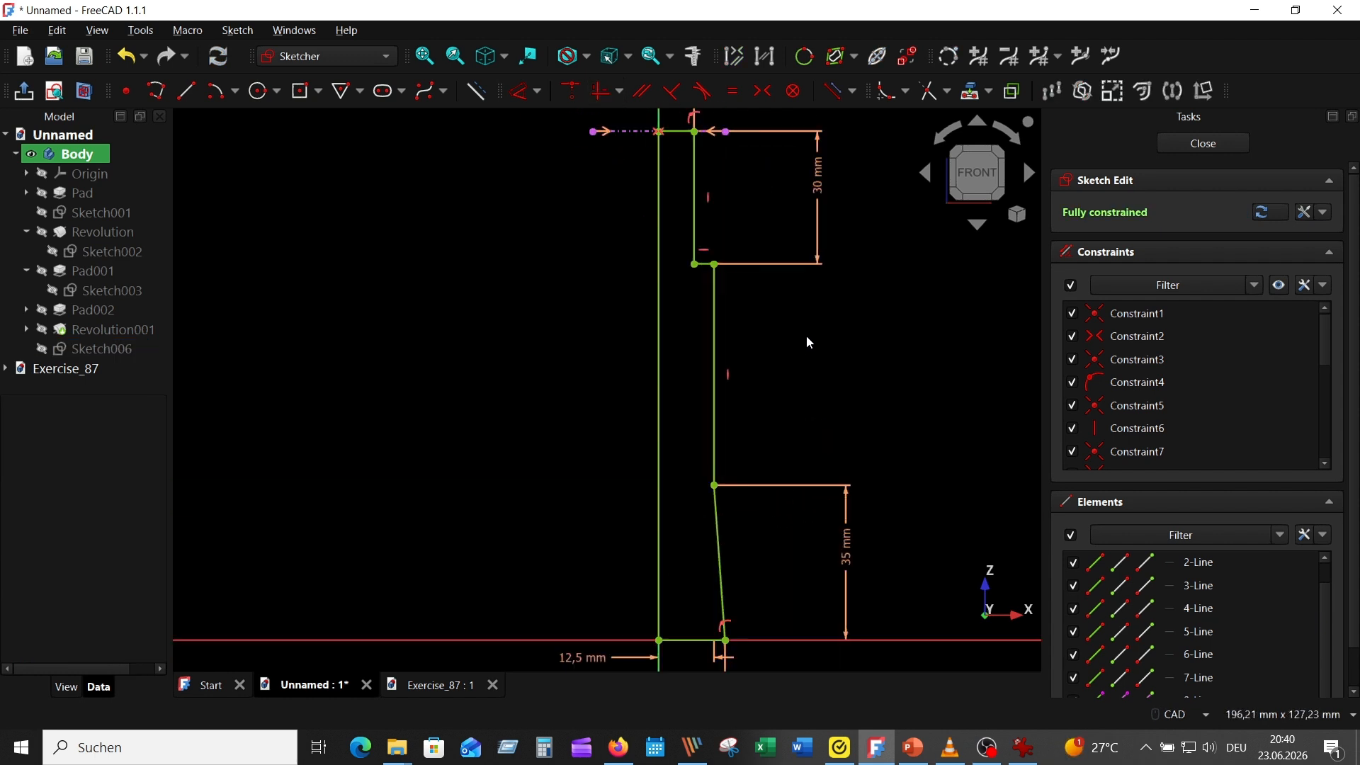
{"action": "scroll", "coordinate": [805, 340], "scroll_direction": "down", "scroll_amount": 2}
{"action": "middle_click_drag", "start_coordinate": [797, 342], "coordinate": [723, 383]}
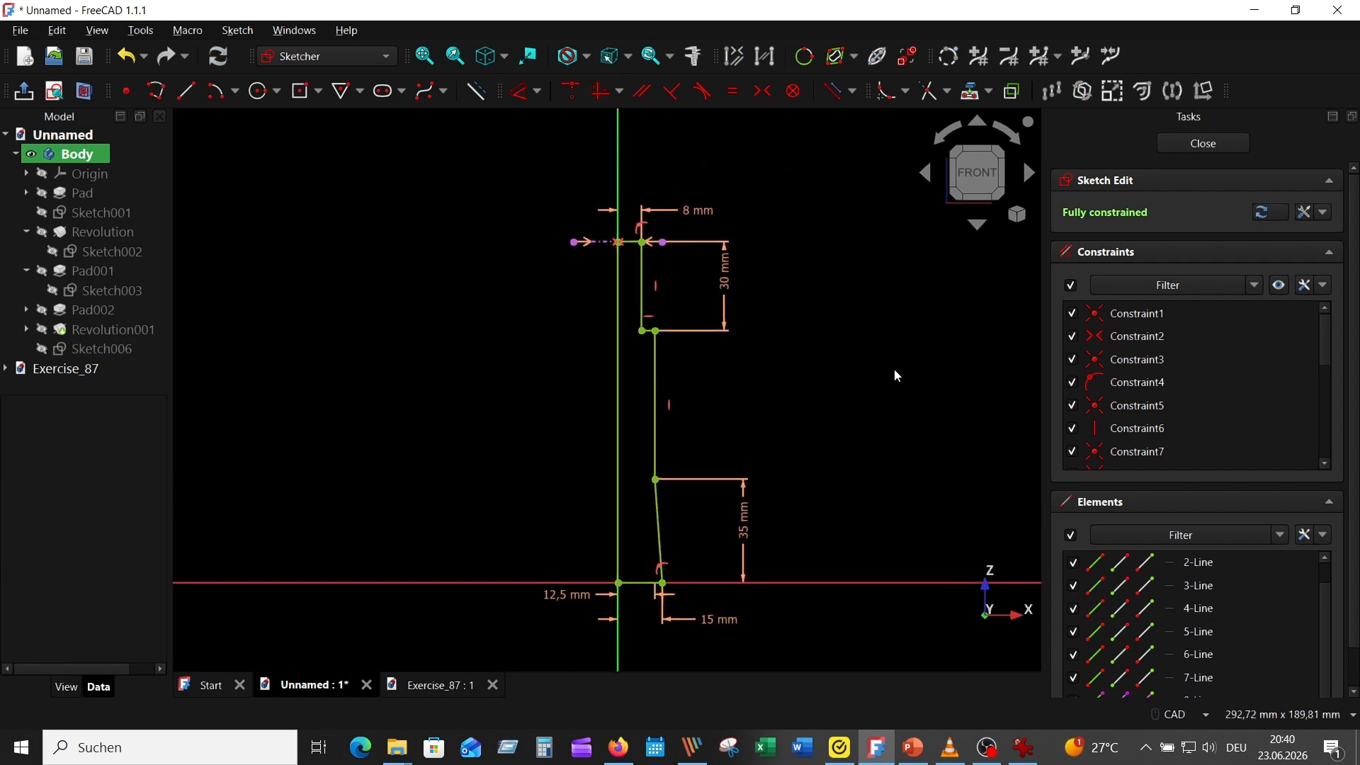
{"action": "left_click", "coordinate": [1207, 143]}
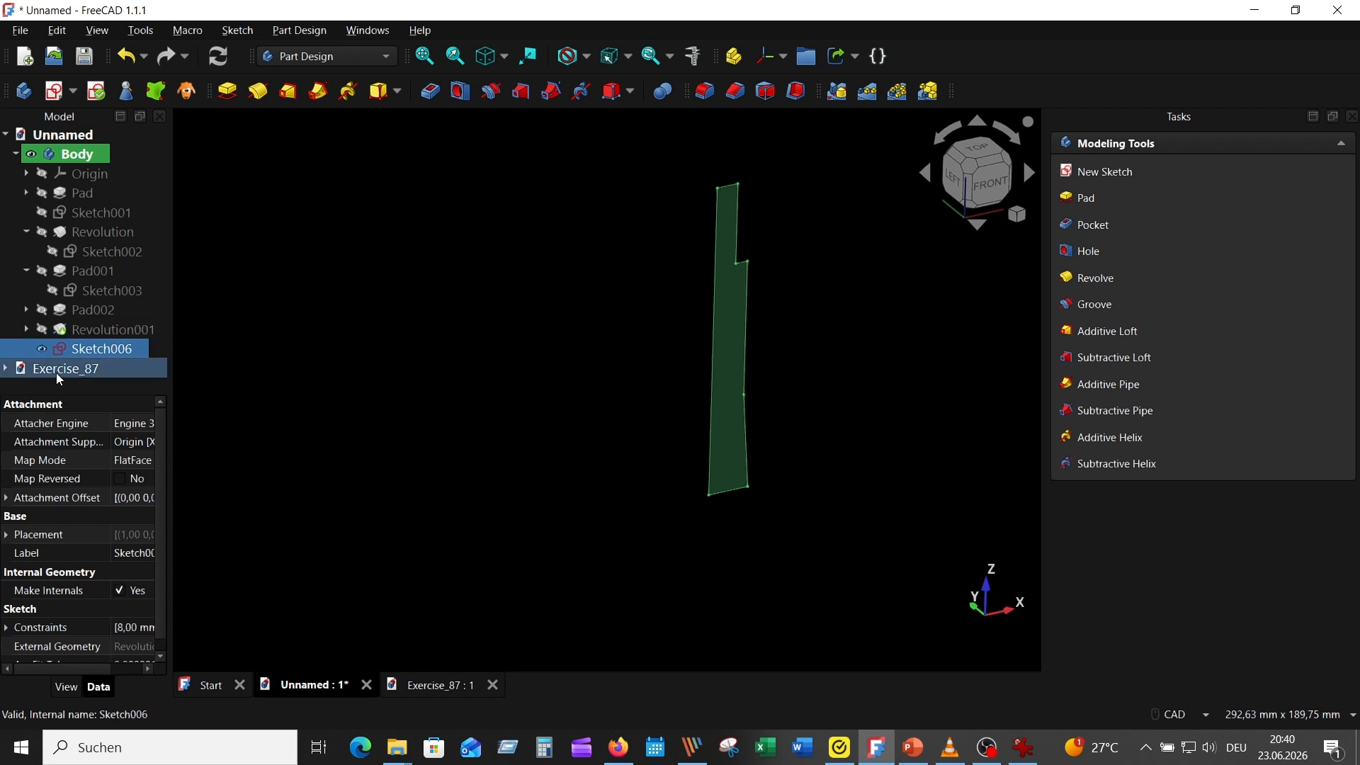
Show the fitting's solid and cut the central bore from the profile sketch with a 360° Groove about the vertical sketch axis
{"action": "left_click", "coordinate": [42, 330]}
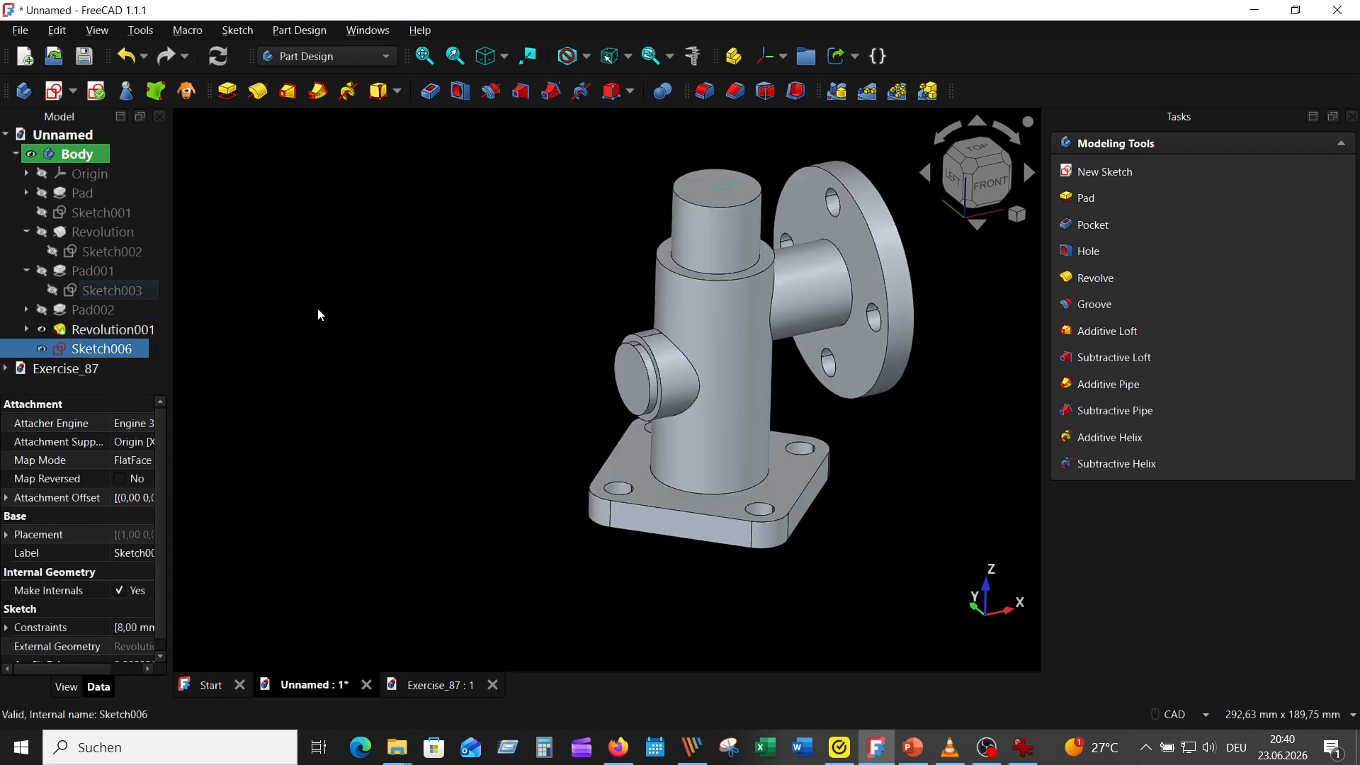
{"action": "left_click", "coordinate": [492, 92]}
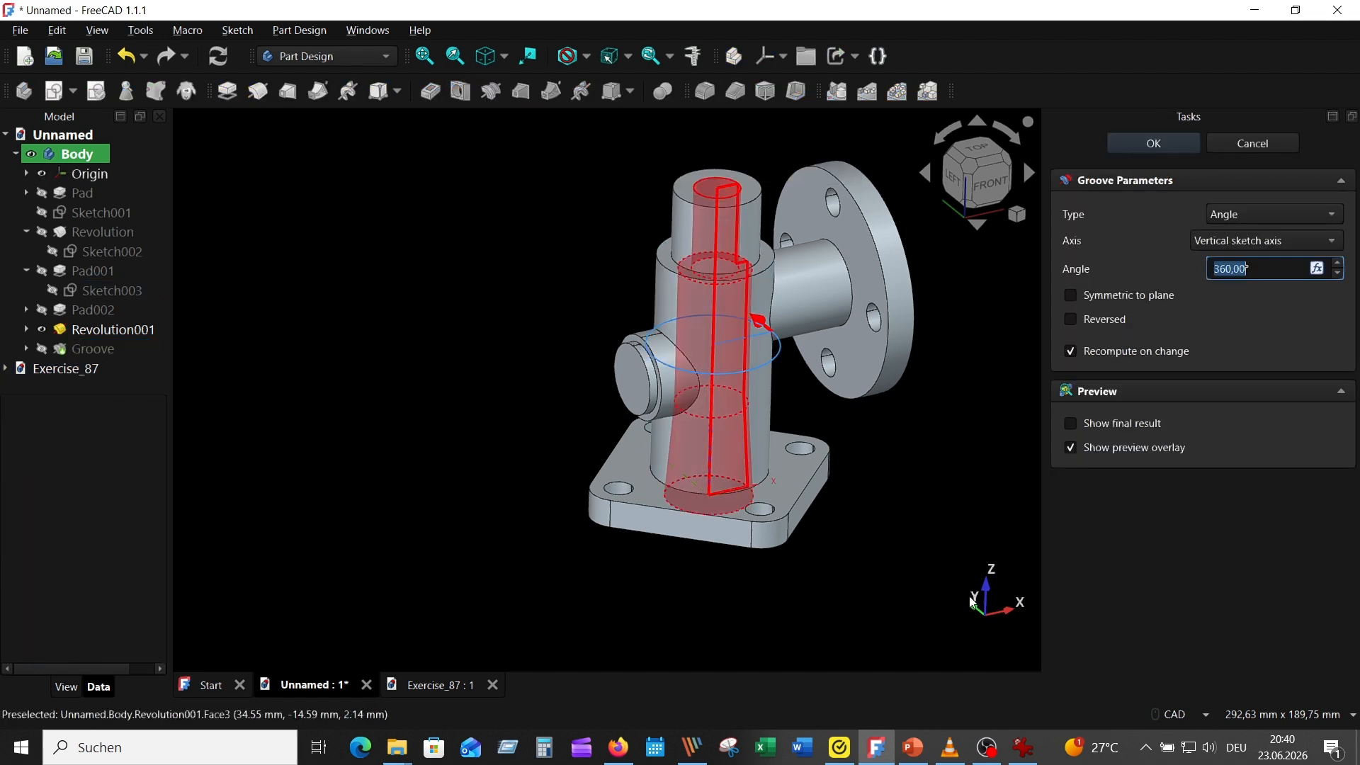
{"action": "key", "text": "5"}
{"action": "key", "text": "0"}
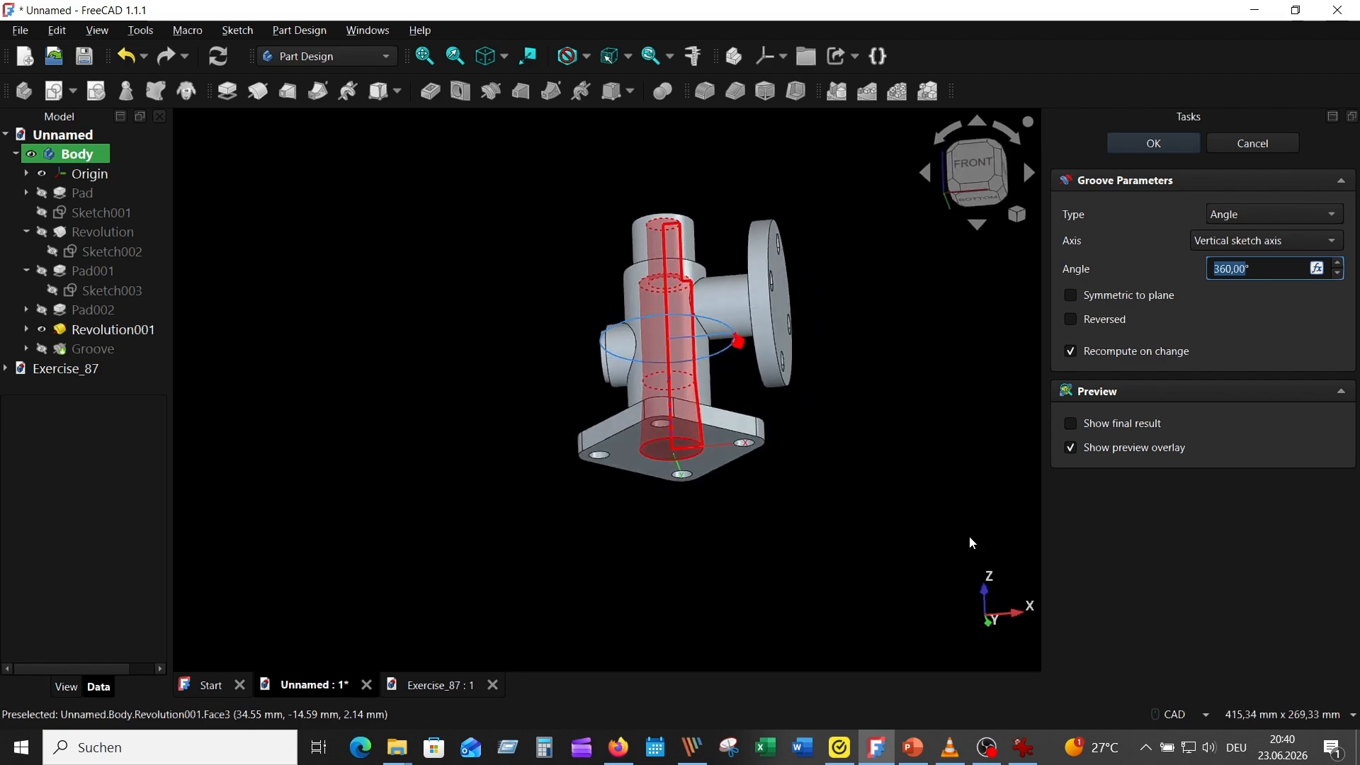
{"action": "left_click", "coordinate": [1147, 143]}
{"action": "key", "text": "0"}
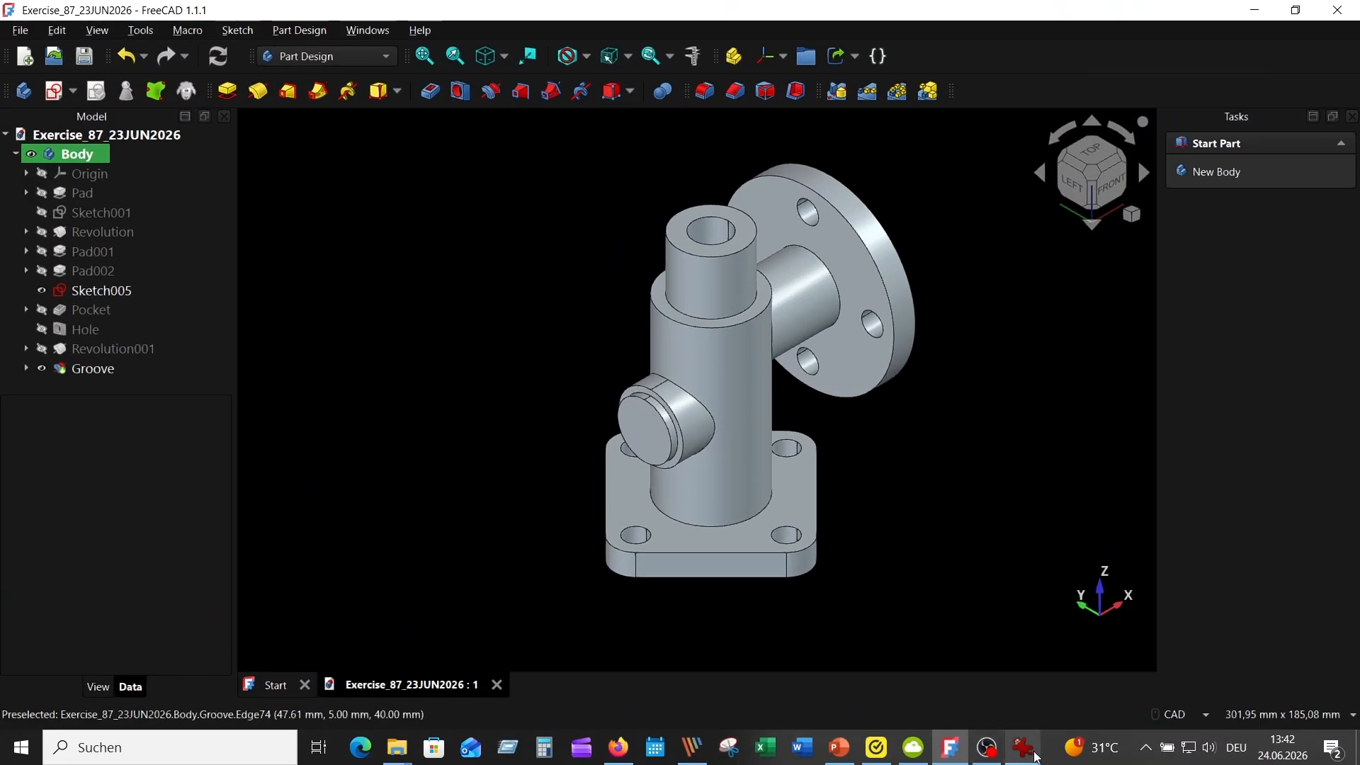
Check the side branch's thread in the reference drawing and insert a DIN metric threaded rod using the Fasteners workbench
{"action": "left_click", "coordinate": [980, 738]}
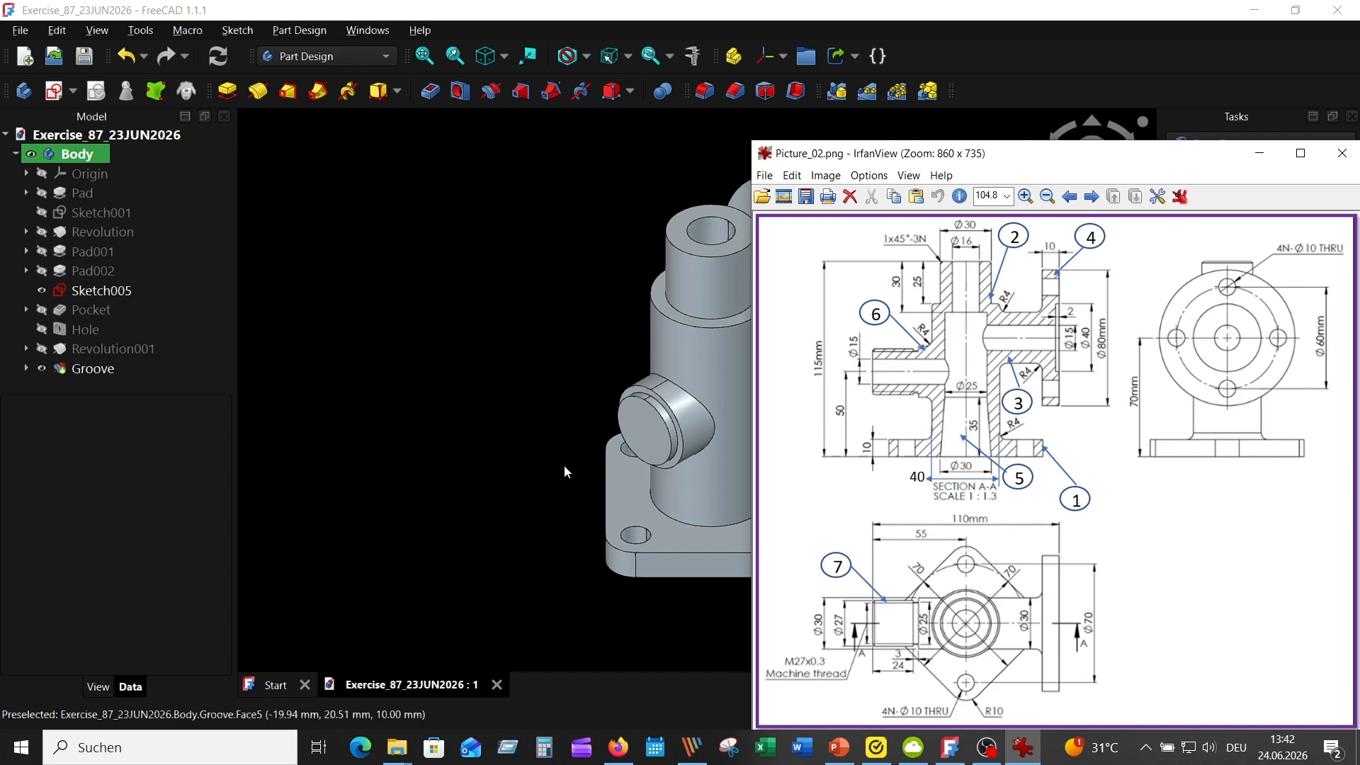
{"action": "left_click", "coordinate": [644, 432]}
{"action": "left_click", "coordinate": [392, 53]}
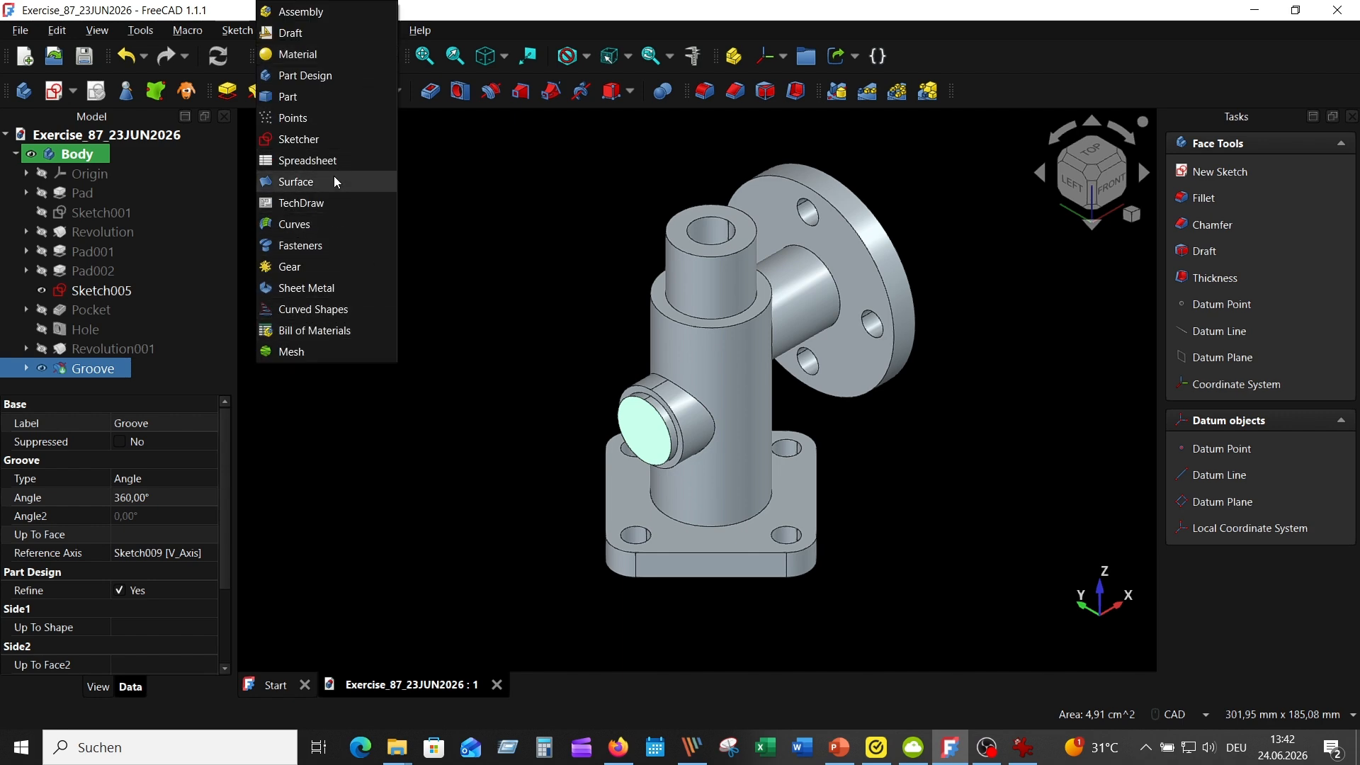
{"action": "left_click", "coordinate": [326, 245]}
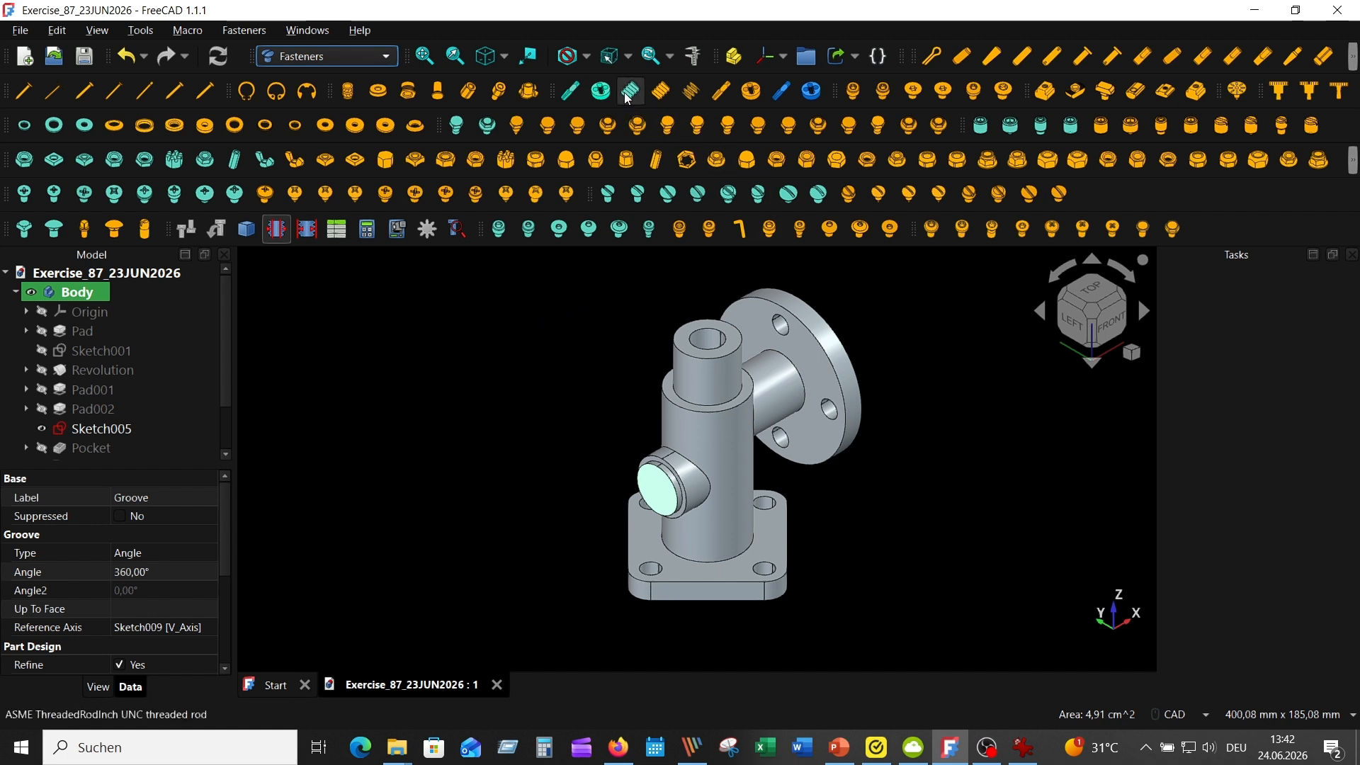
{"action": "left_click", "coordinate": [661, 92]}
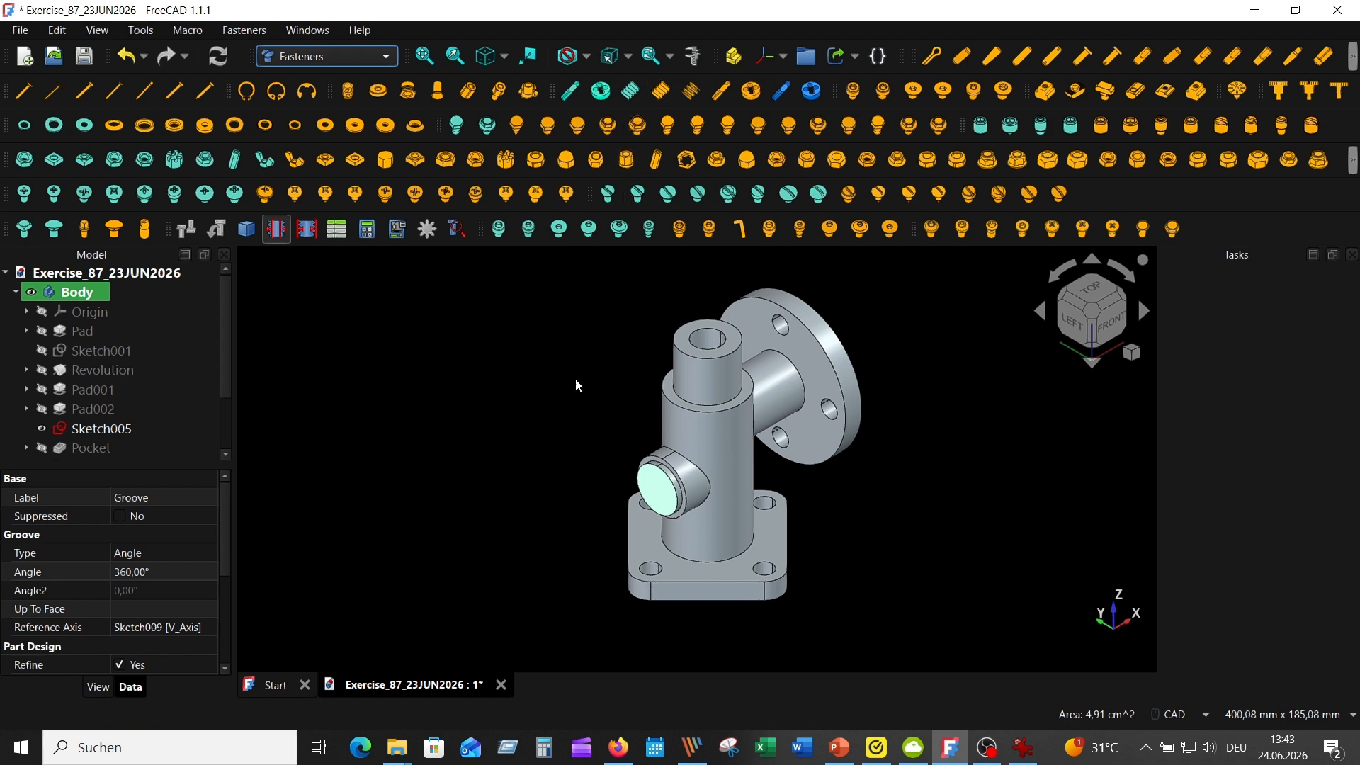
{"action": "key", "text": "1"}
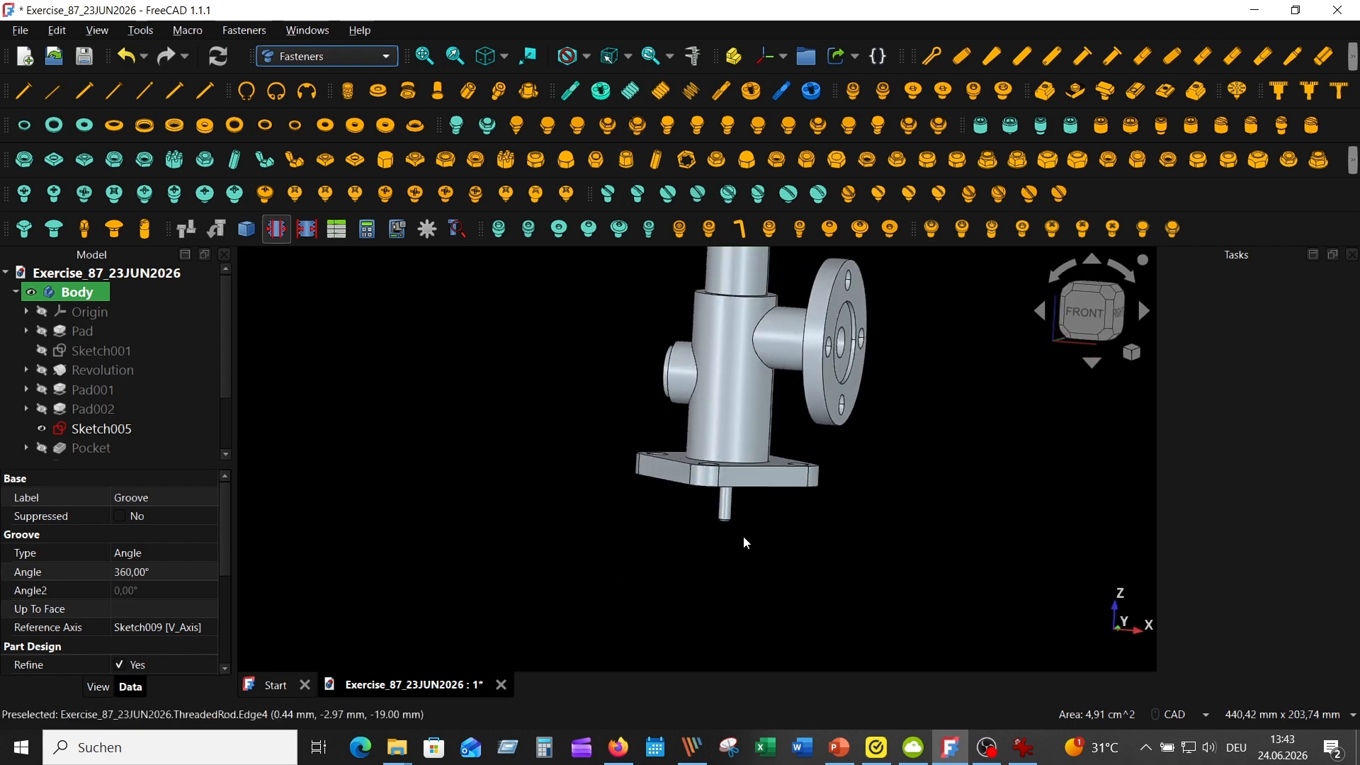
{"action": "scroll", "coordinate": [142, 439], "scroll_direction": "down", "scroll_amount": 2}
Set the threaded rod's diameter to M27 and its length to 24 mm
{"action": "left_click", "coordinate": [136, 447]}
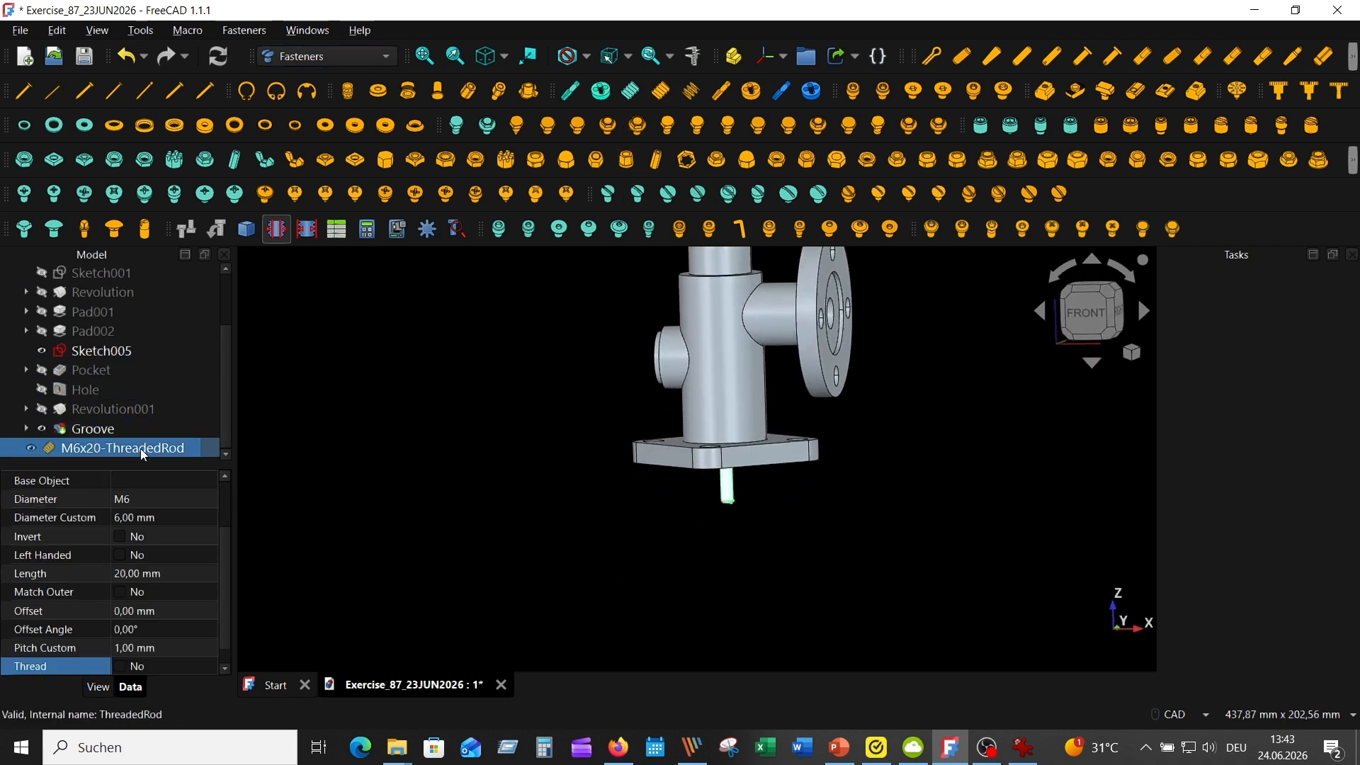
{"action": "scroll", "coordinate": [161, 638], "scroll_direction": "up", "scroll_amount": 2}
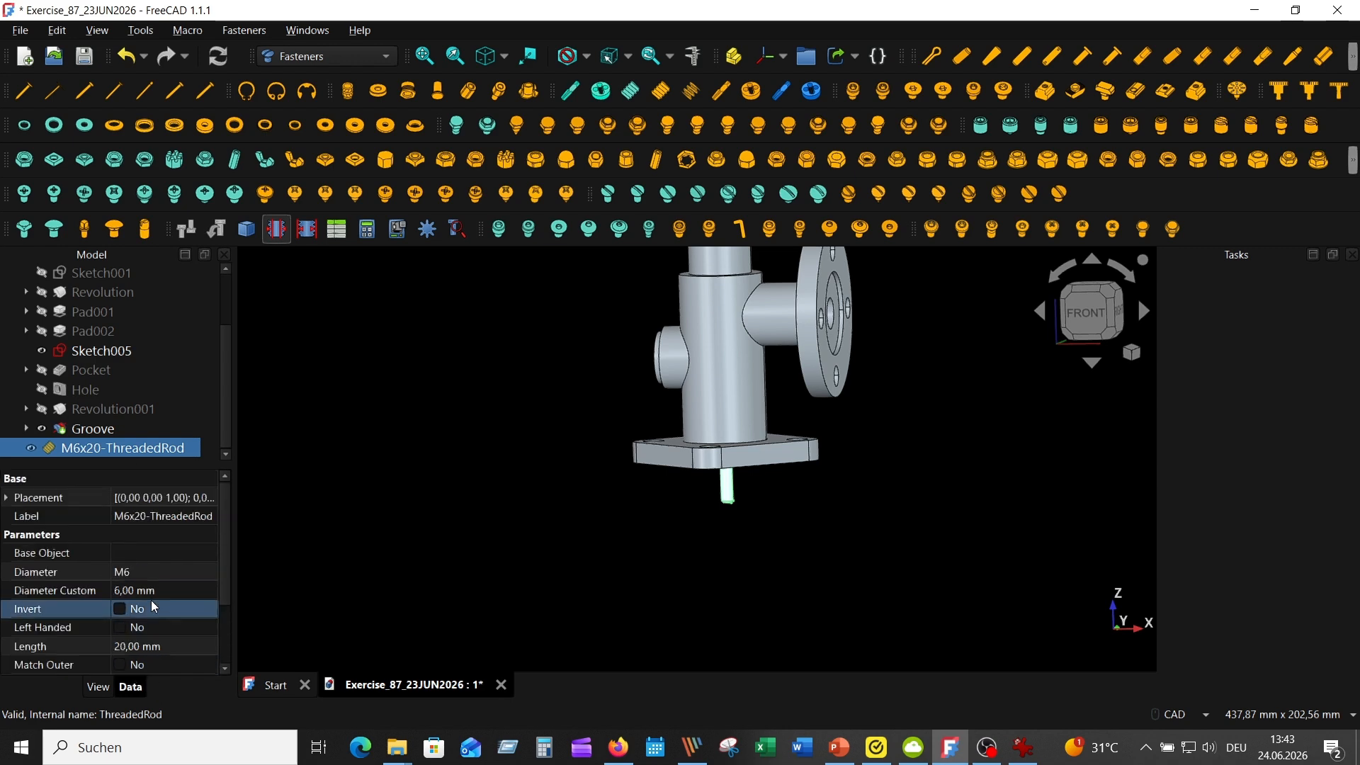
{"action": "left_click", "coordinate": [141, 571]}
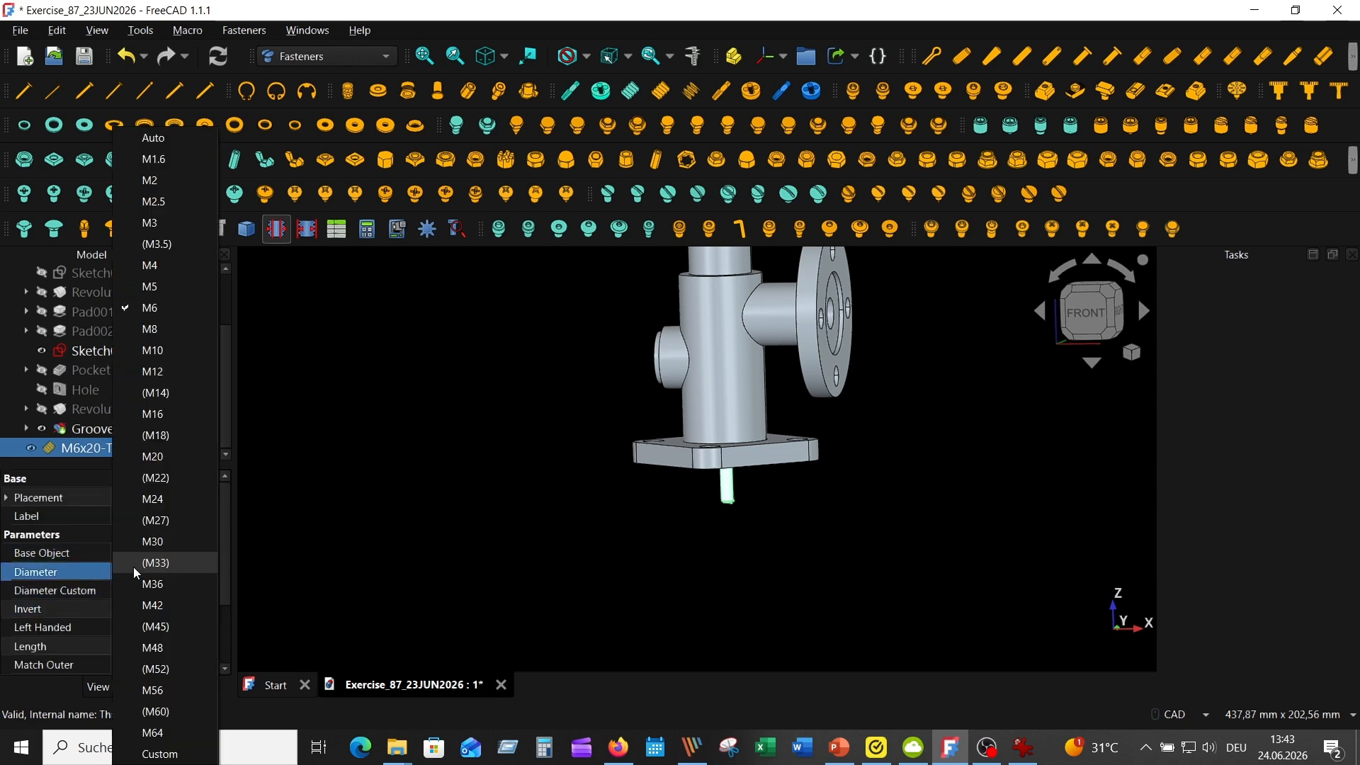
{"action": "left_click", "coordinate": [177, 520]}
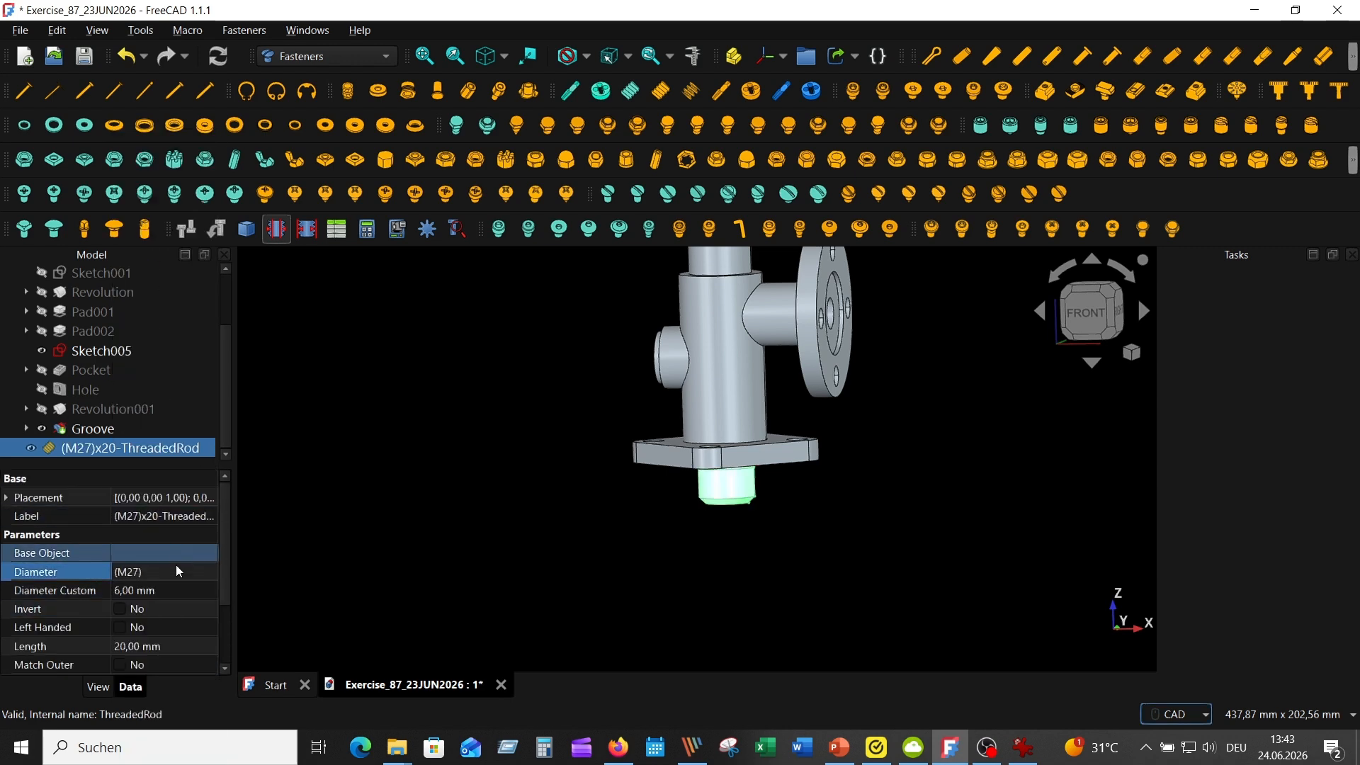
{"action": "left_click", "coordinate": [174, 648]}
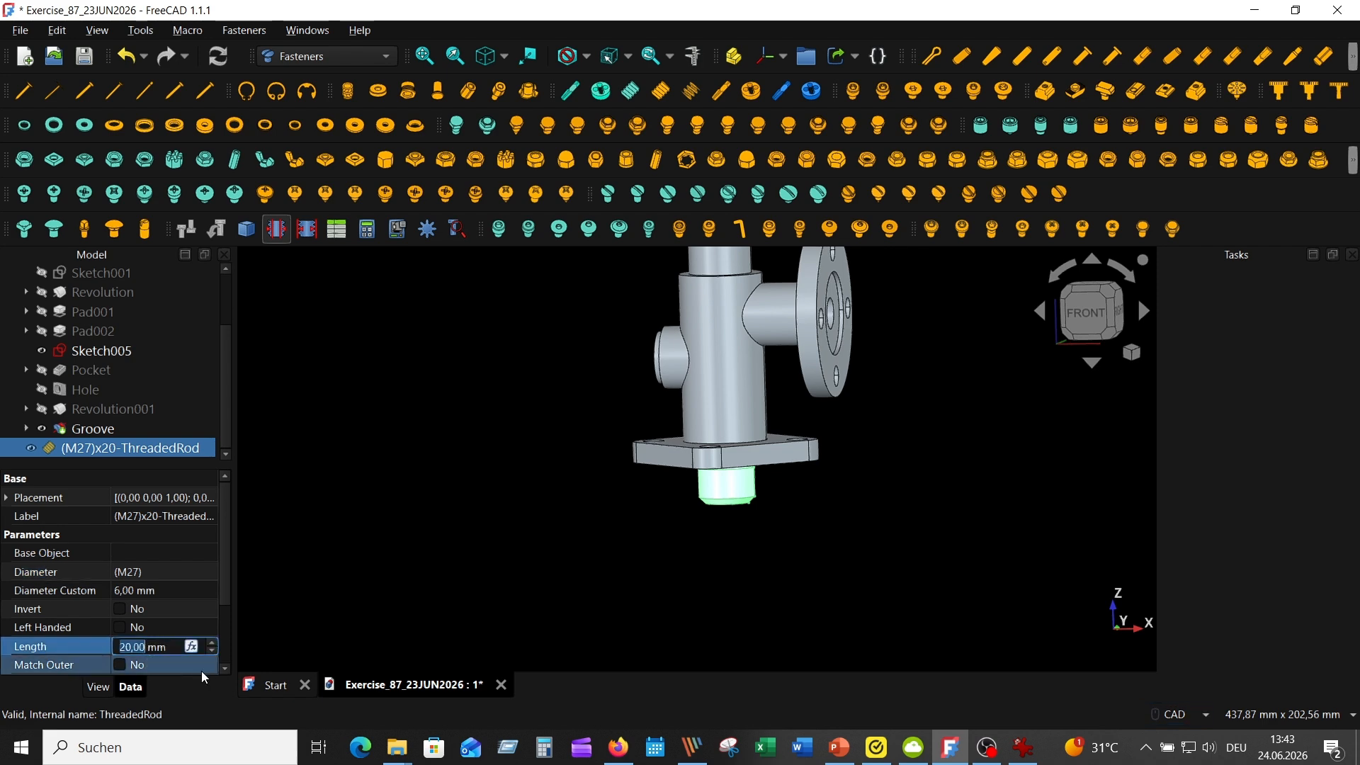
{"action": "type", "text": "24"}
{"action": "key", "text": "Return"}
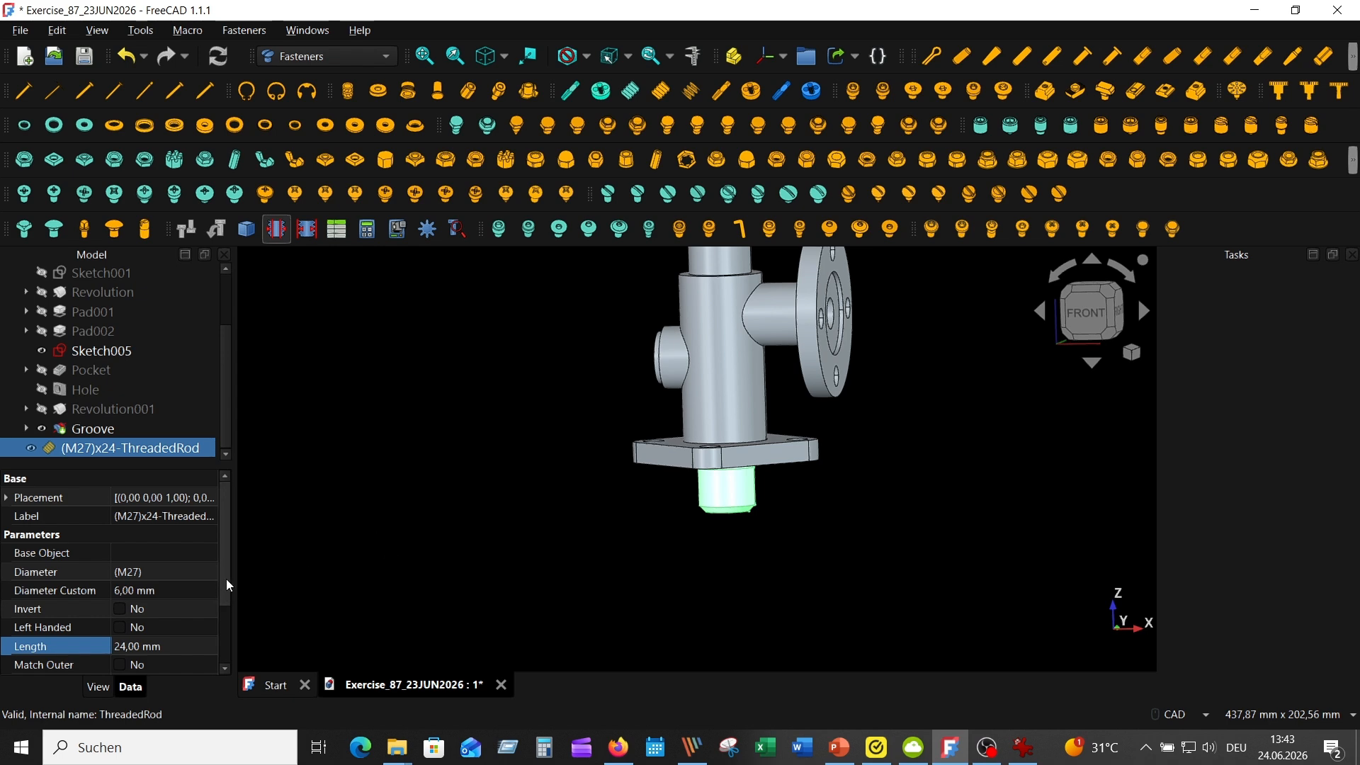
Enable the modelled thread on the M27 threaded rod
{"action": "scroll", "coordinate": [228, 584], "scroll_direction": "down", "scroll_amount": 3}
{"action": "left_click", "coordinate": [119, 646]}
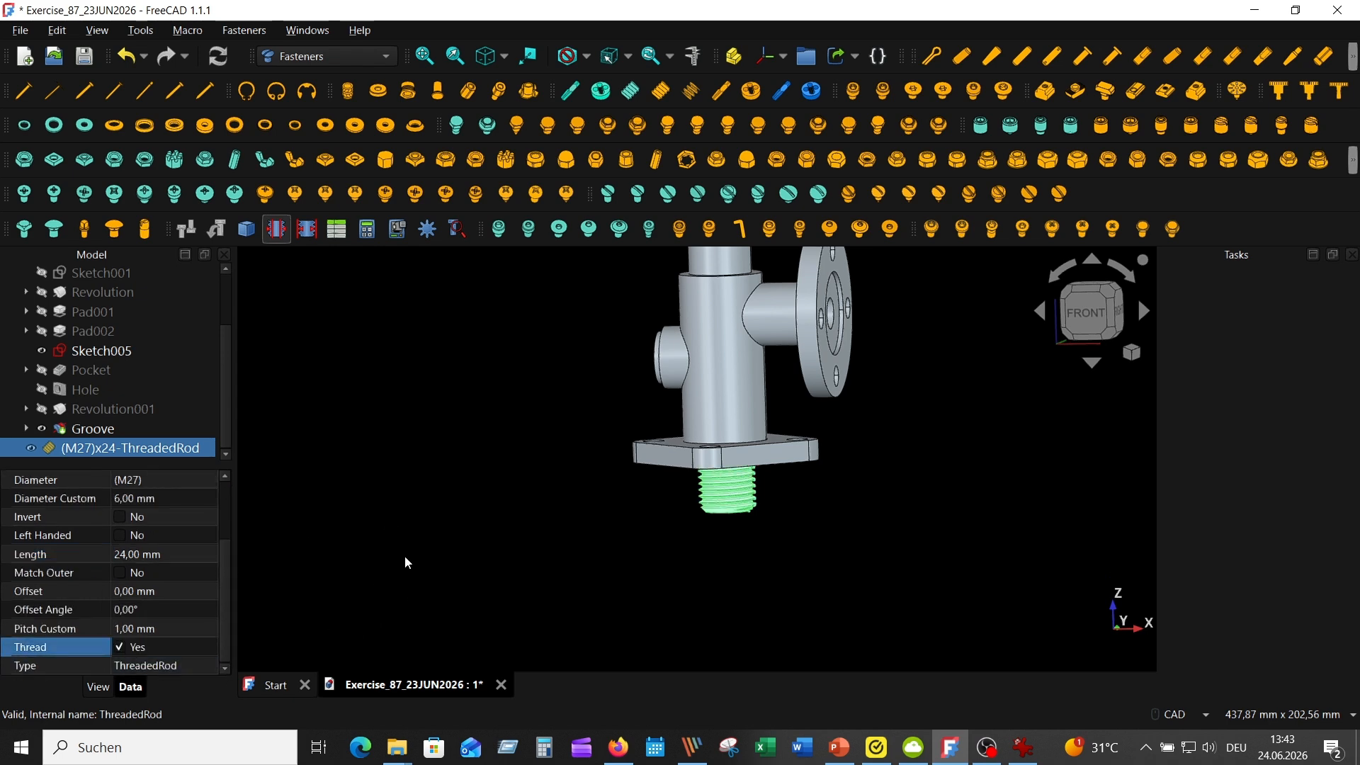
{"action": "left_click", "coordinate": [425, 558]}
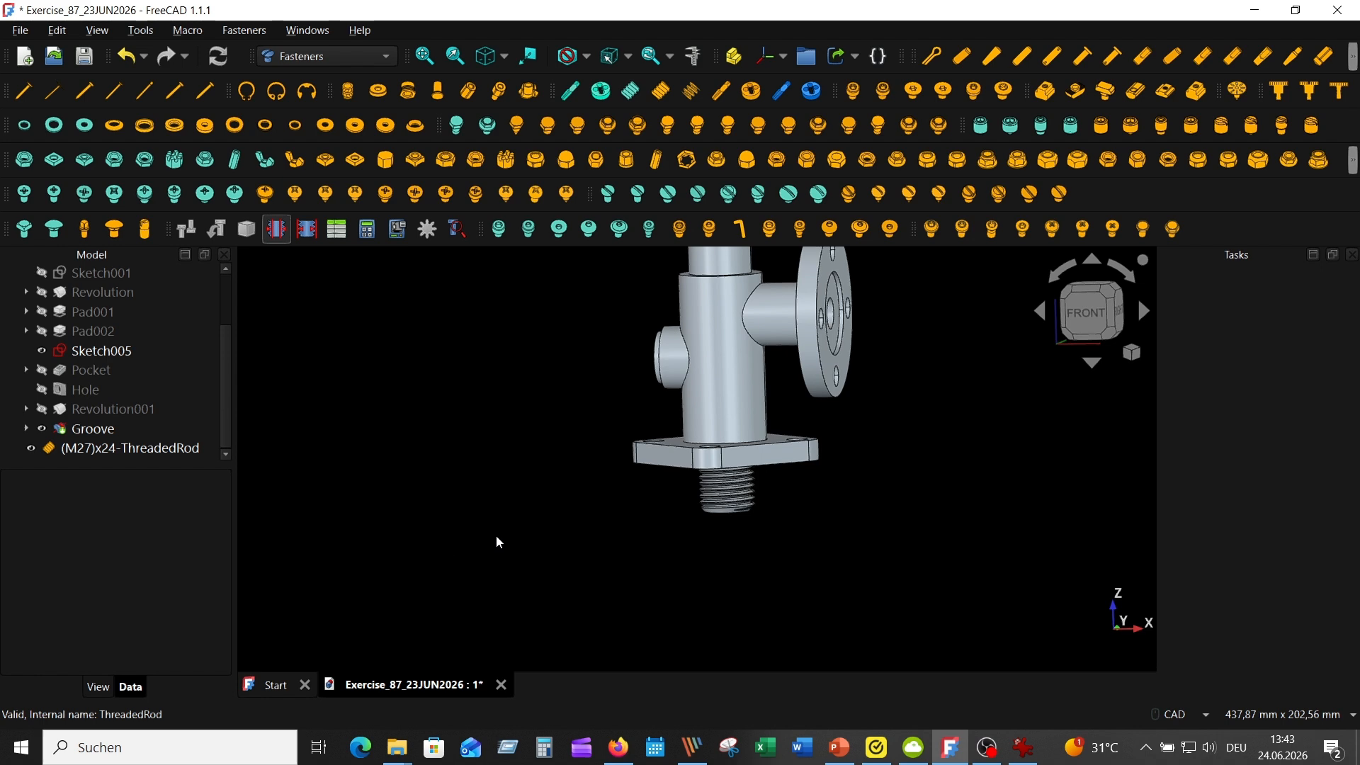
Move the threaded rod onto the circular edge of the side branch's end face and invert its orientation so it points outward
{"action": "left_click", "coordinate": [161, 447]}
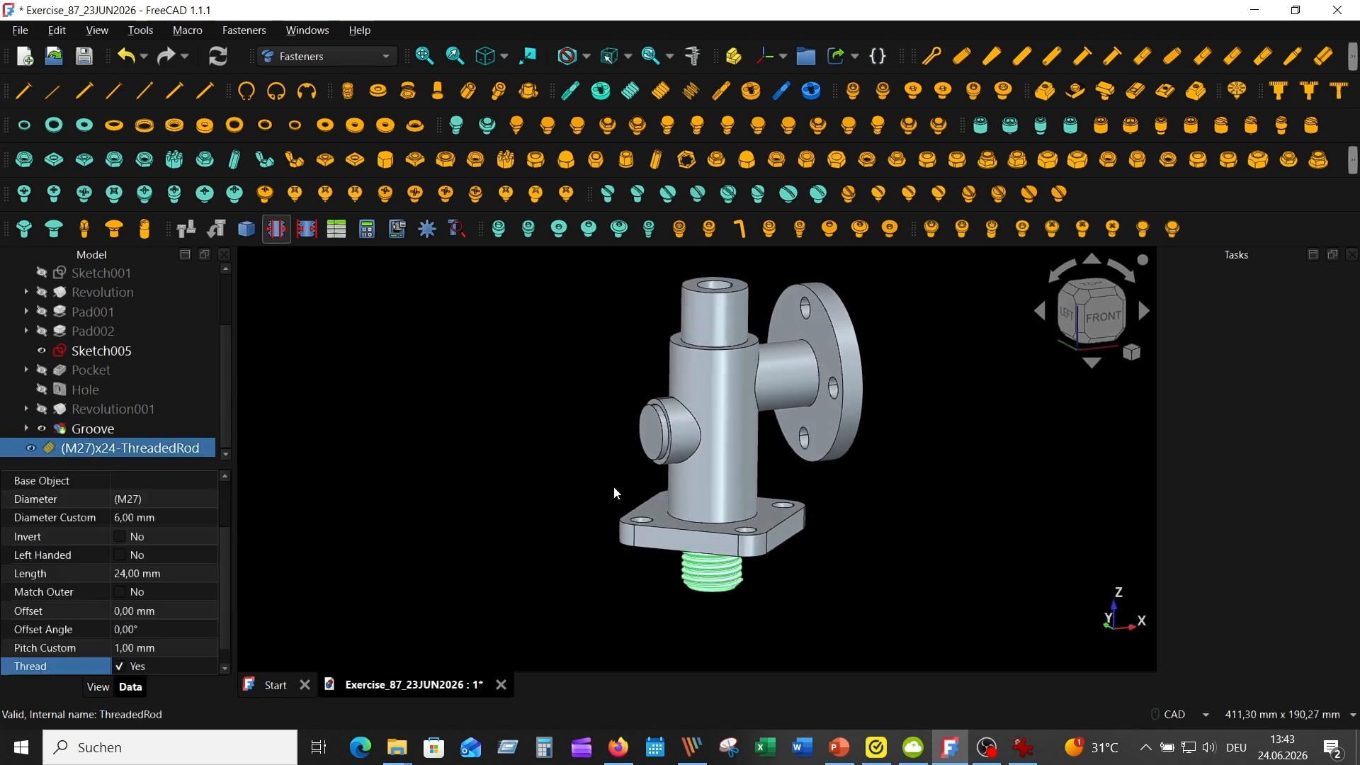
{"action": "scroll", "coordinate": [617, 499], "scroll_direction": "up", "scroll_amount": 4}
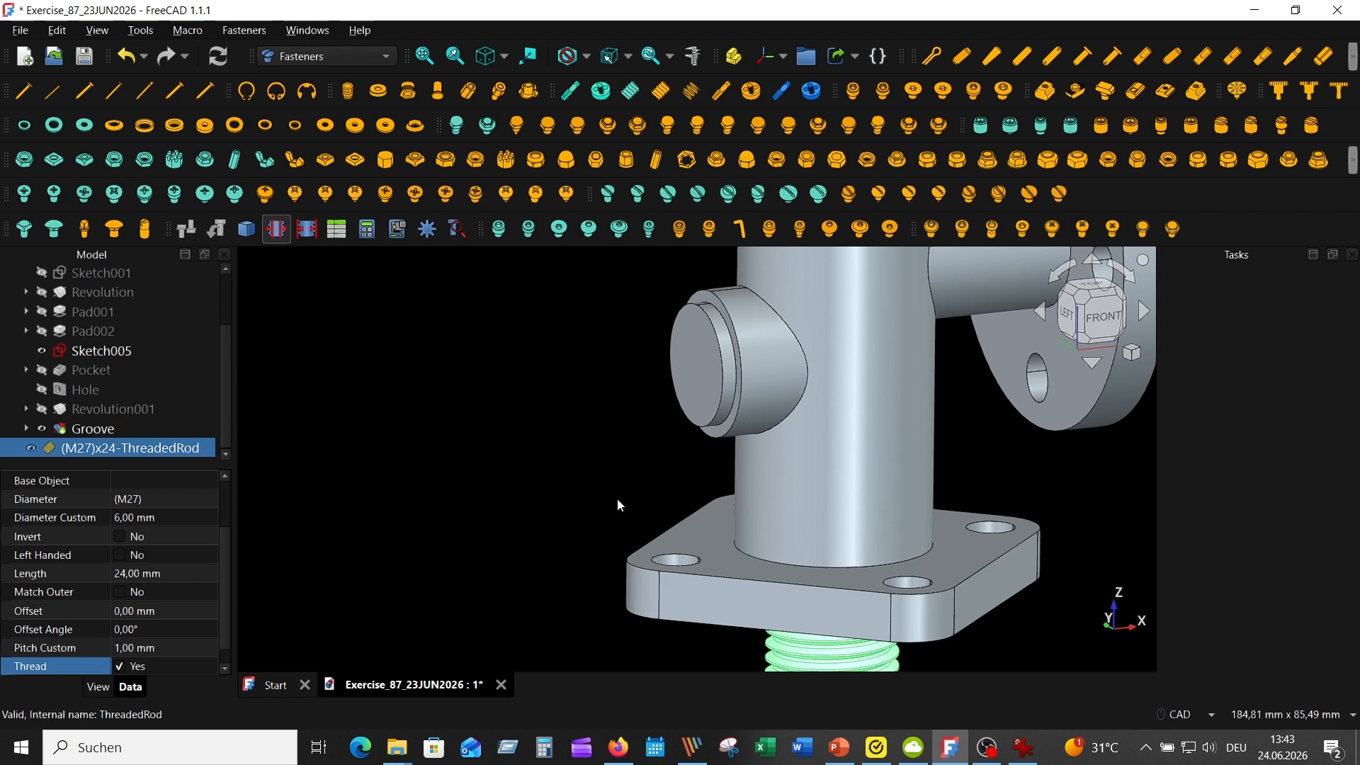
{"action": "left_click", "coordinate": [704, 424], "text": "ctrl"}
{"action": "left_click", "coordinate": [217, 229]}
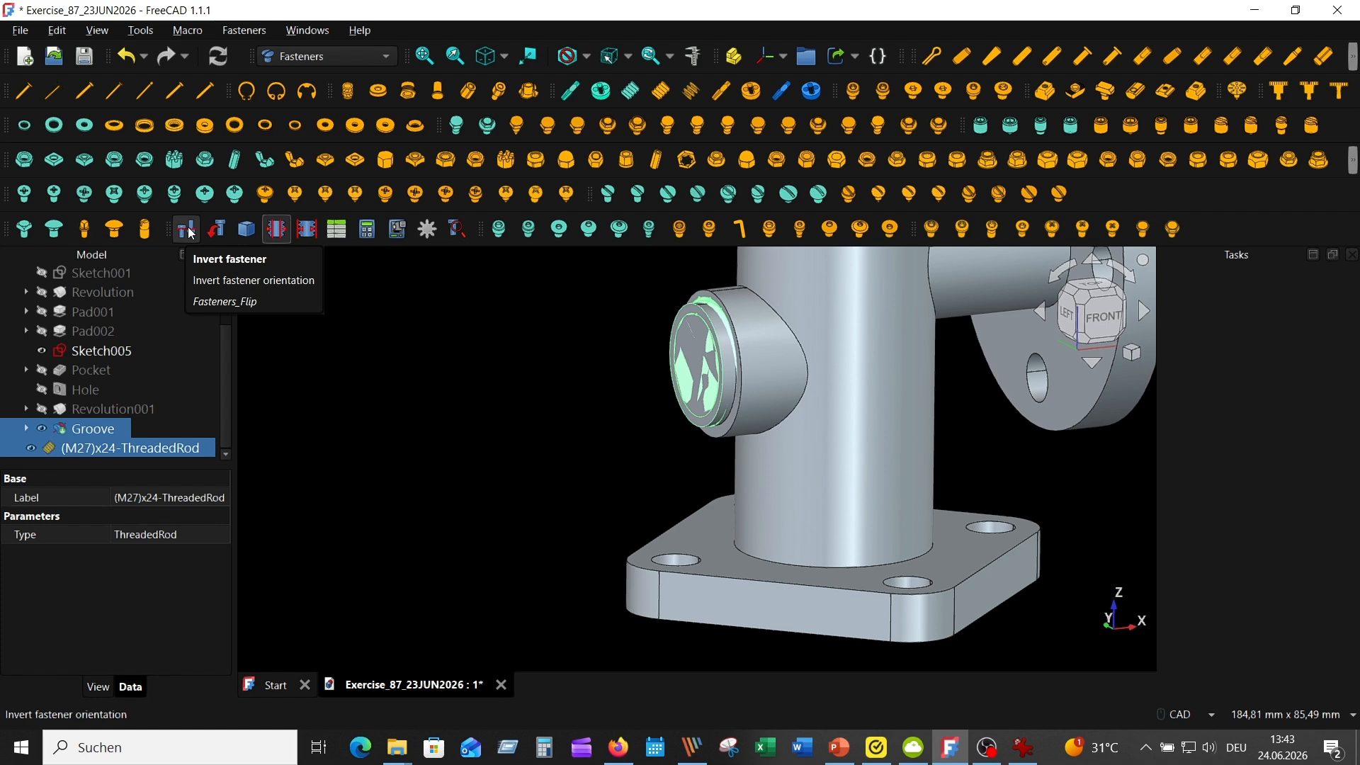
{"action": "left_click", "coordinate": [187, 229]}
{"action": "left_click", "coordinate": [462, 388]}
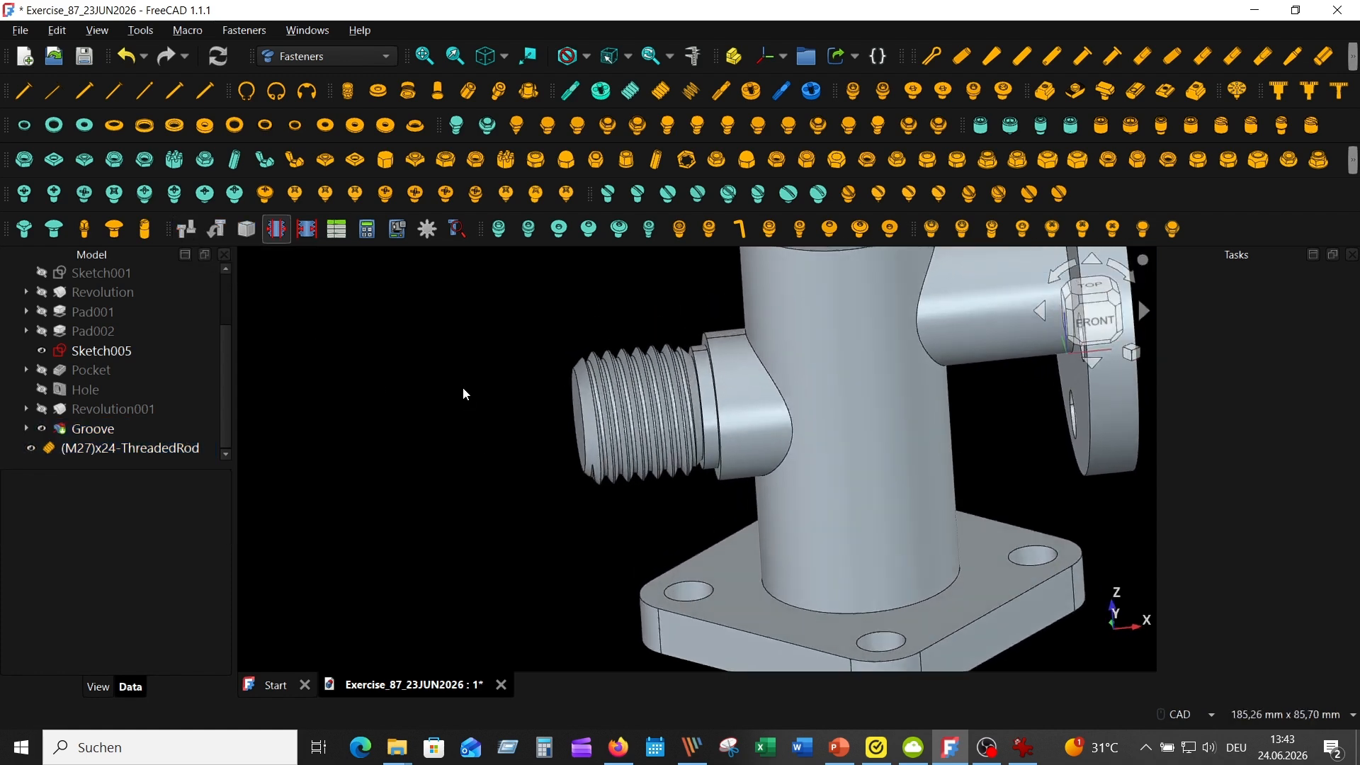
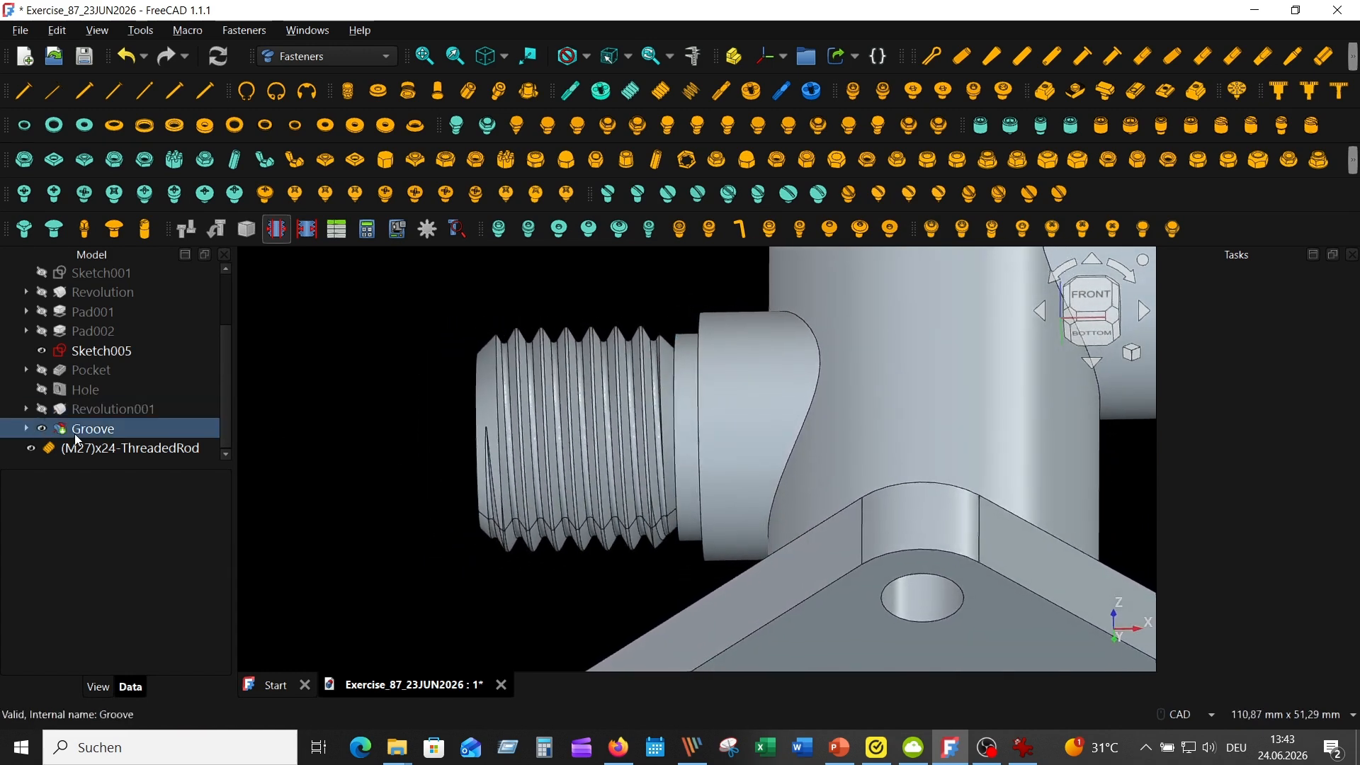
Inspect the threaded rod with the Groove feature hidden, restore the Groove's visibility and delete the M27 x 24 threaded rod
{"action": "left_click", "coordinate": [41, 429]}
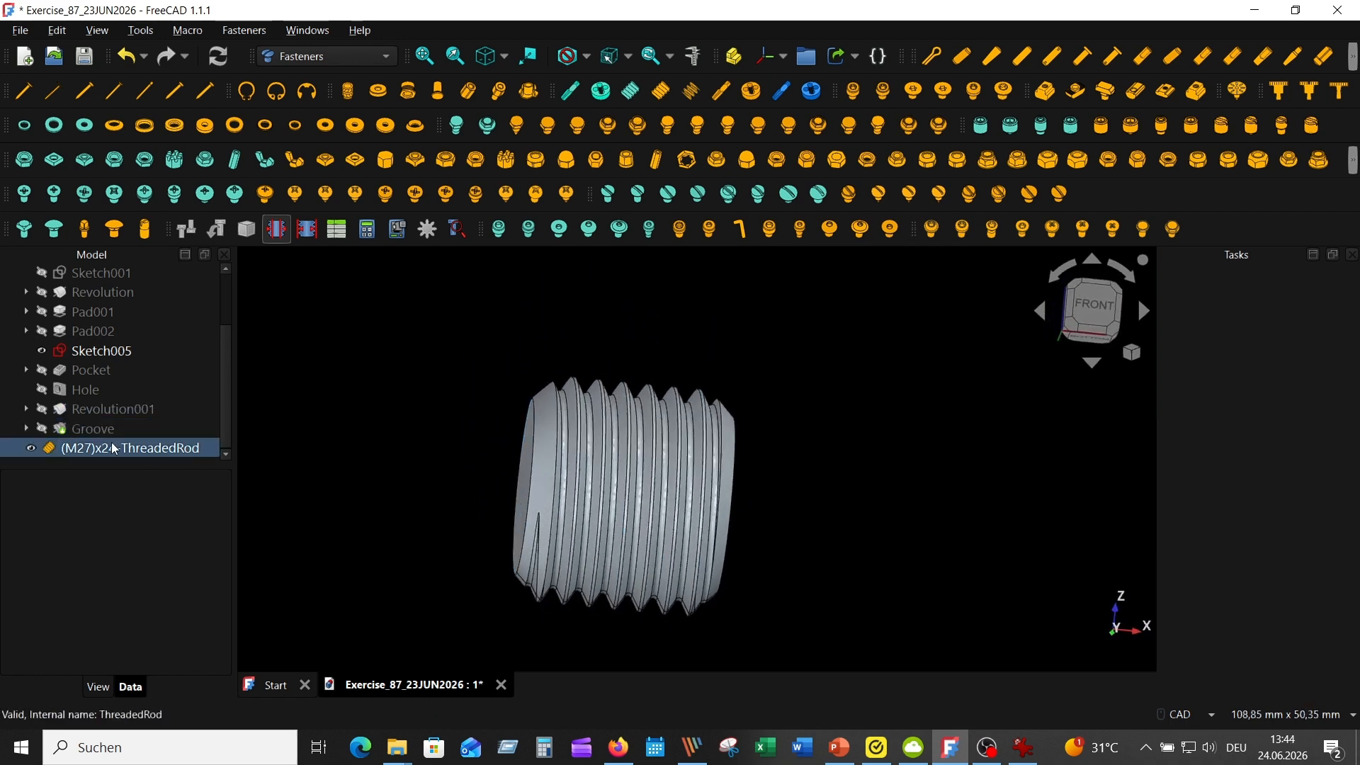
{"action": "left_click", "coordinate": [42, 429]}
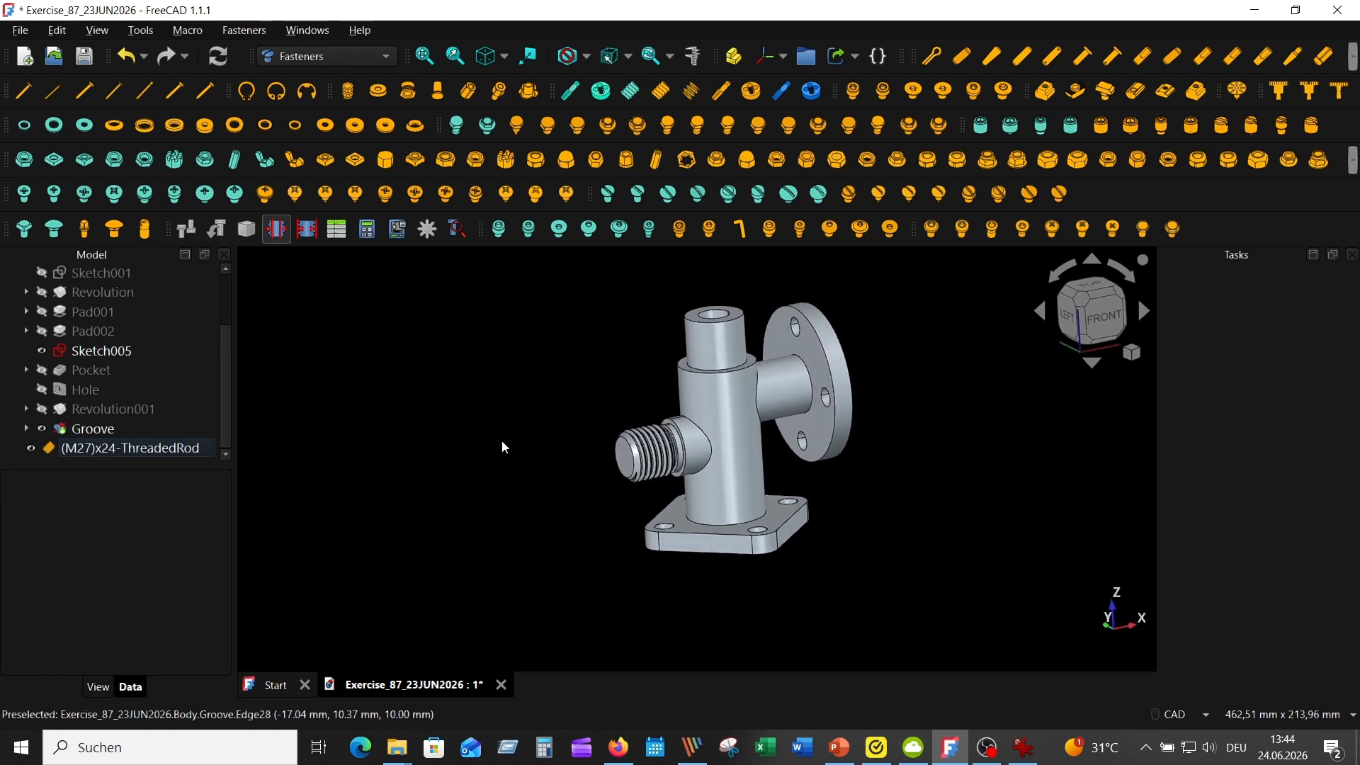
{"action": "left_click", "coordinate": [177, 448]}
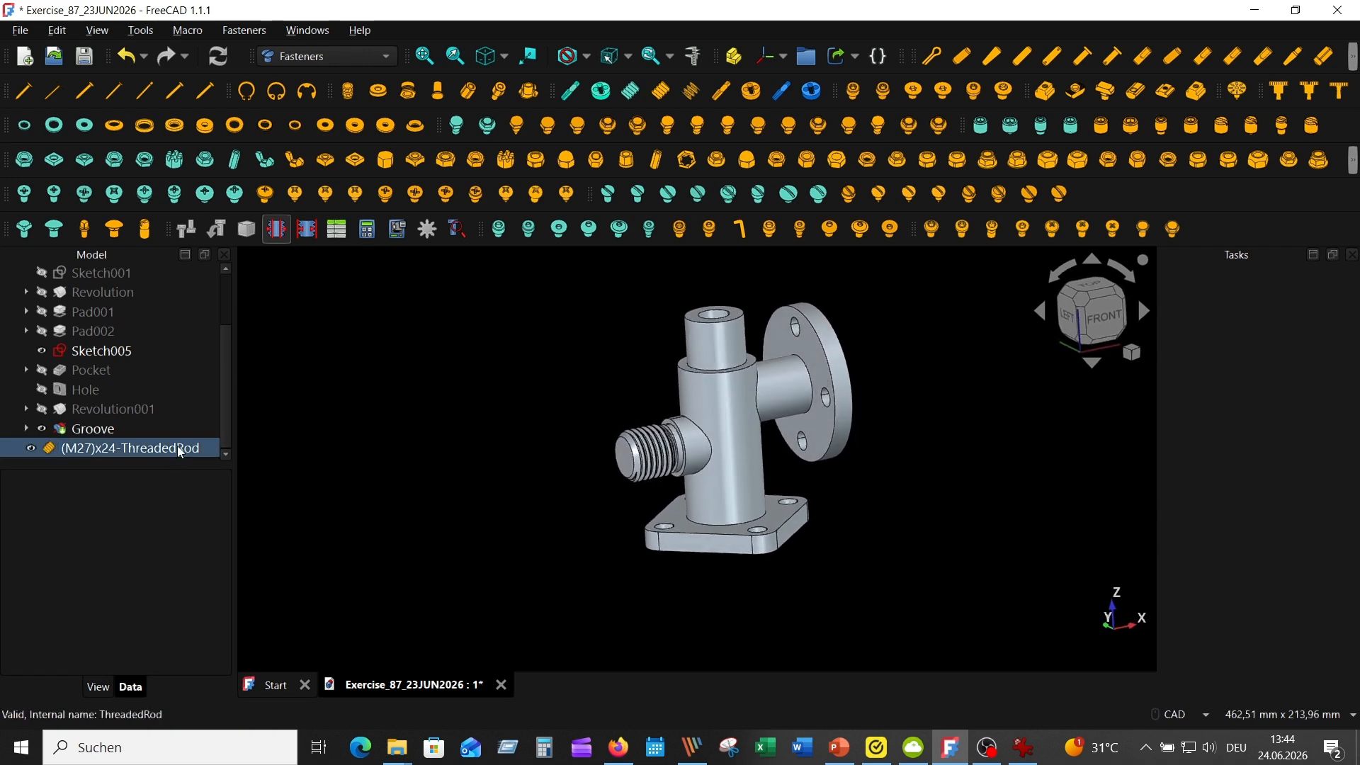
{"action": "key", "text": "Delete"}
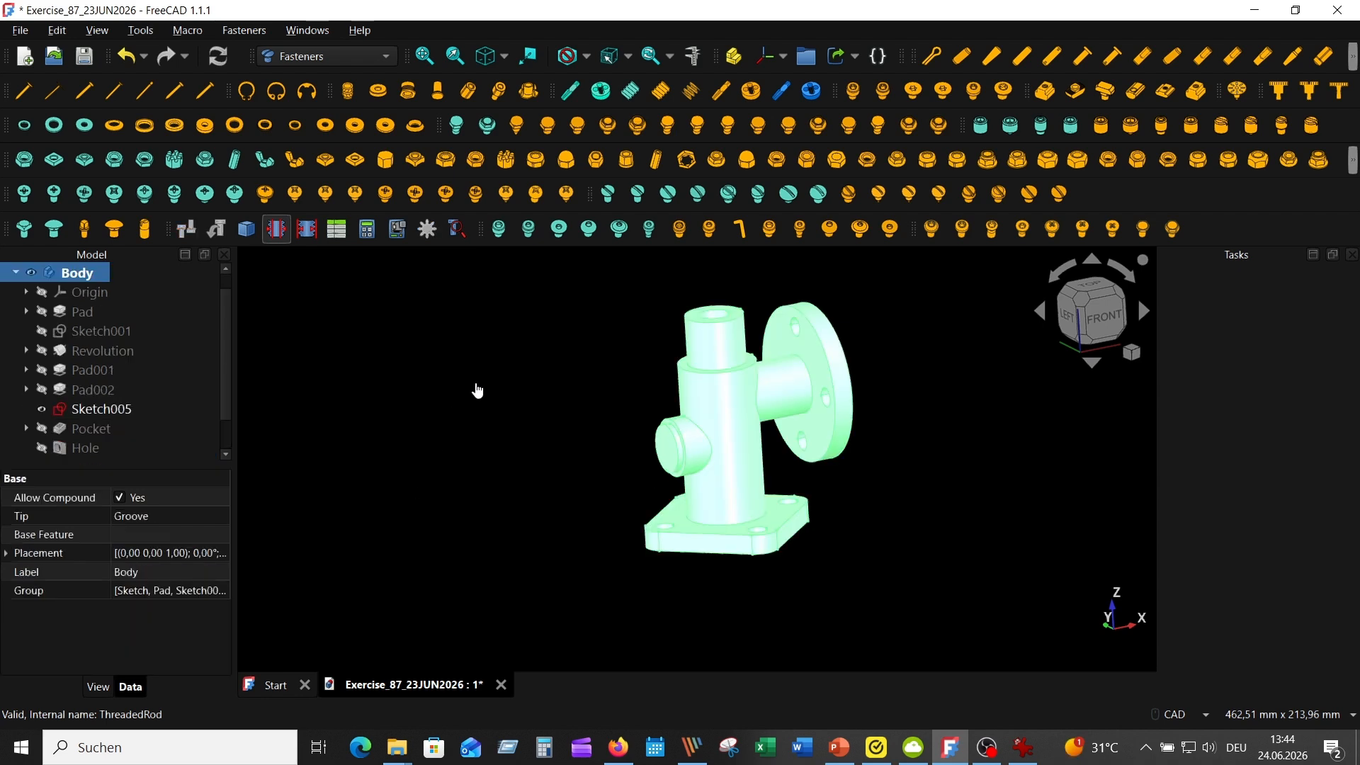
{"action": "left_click", "coordinate": [477, 383]}
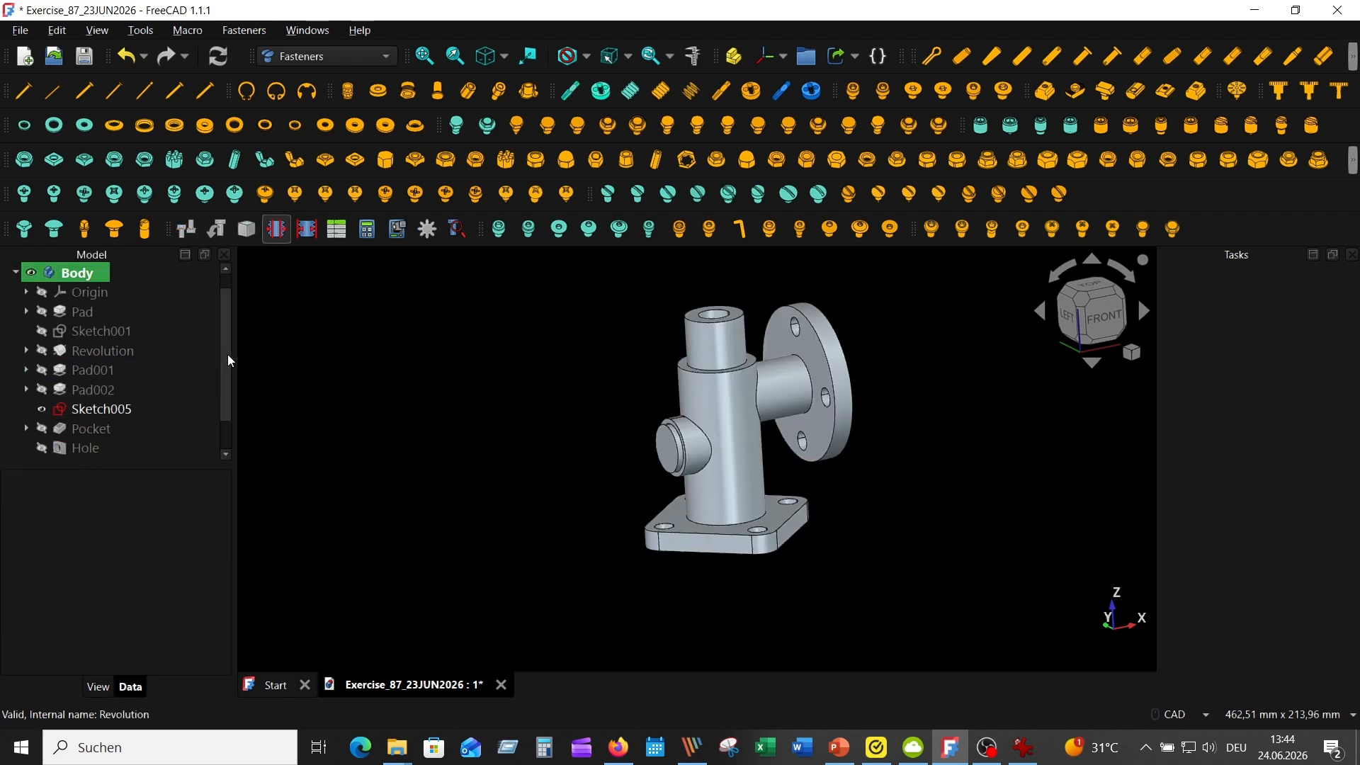
{"action": "scroll", "coordinate": [231, 361], "scroll_direction": "up", "scroll_amount": 1}
Switch to the Part Design workbench and create a new document with an empty body
{"action": "left_click", "coordinate": [385, 56]}
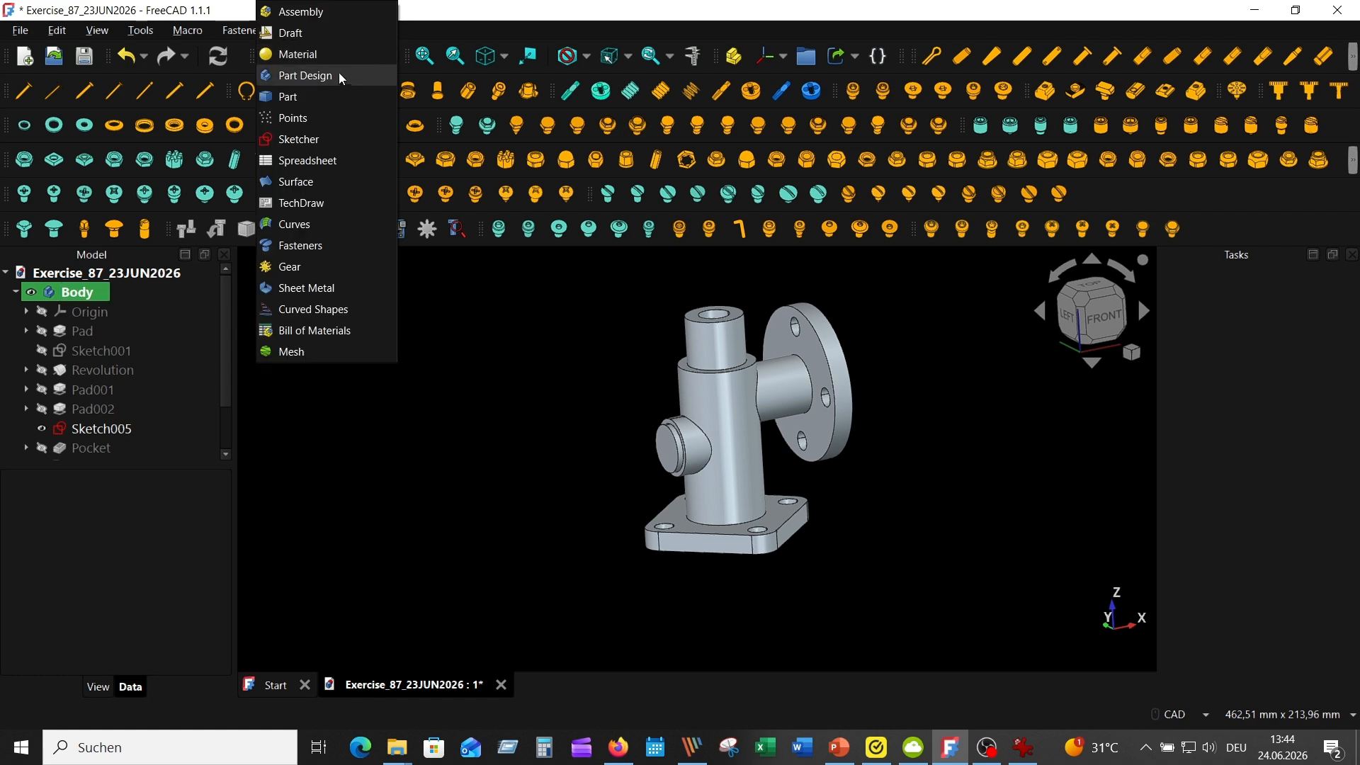
{"action": "left_click", "coordinate": [341, 75]}
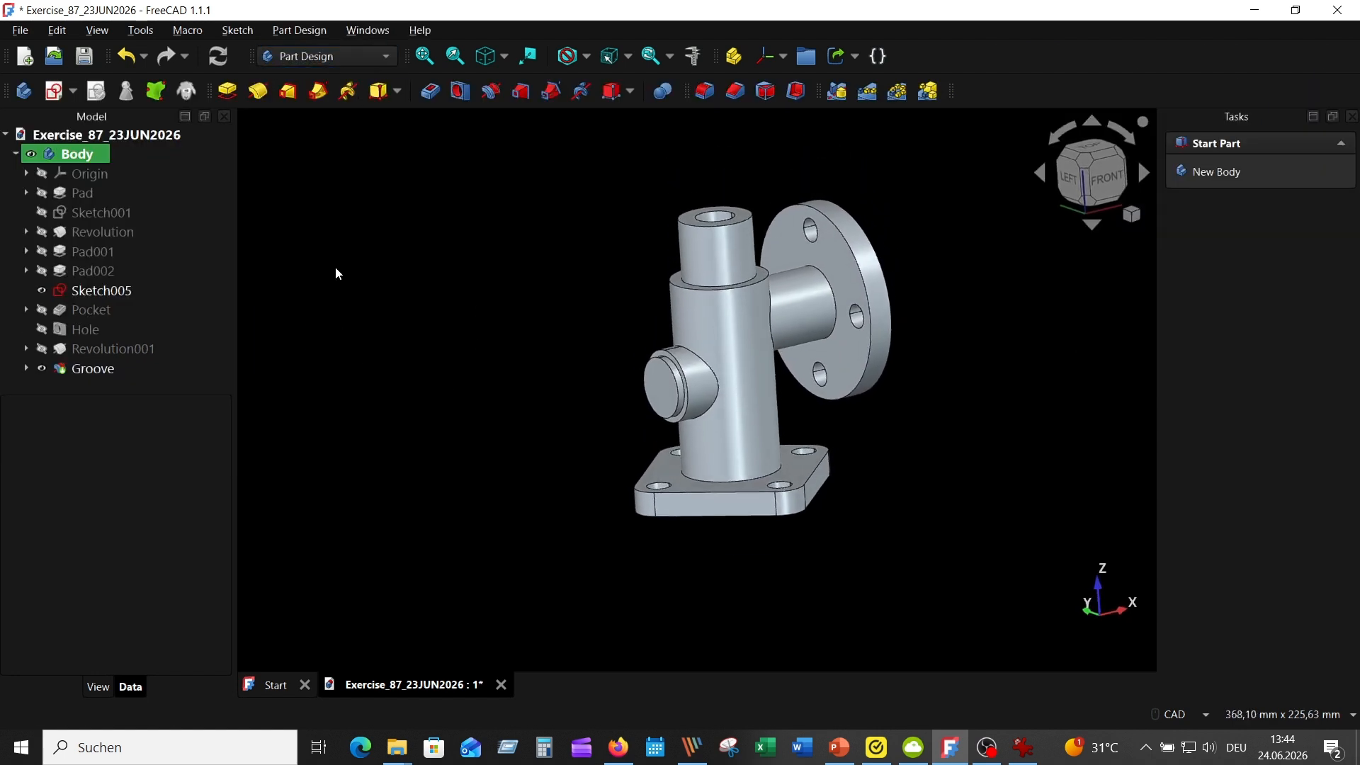
{"action": "left_click", "coordinate": [26, 59]}
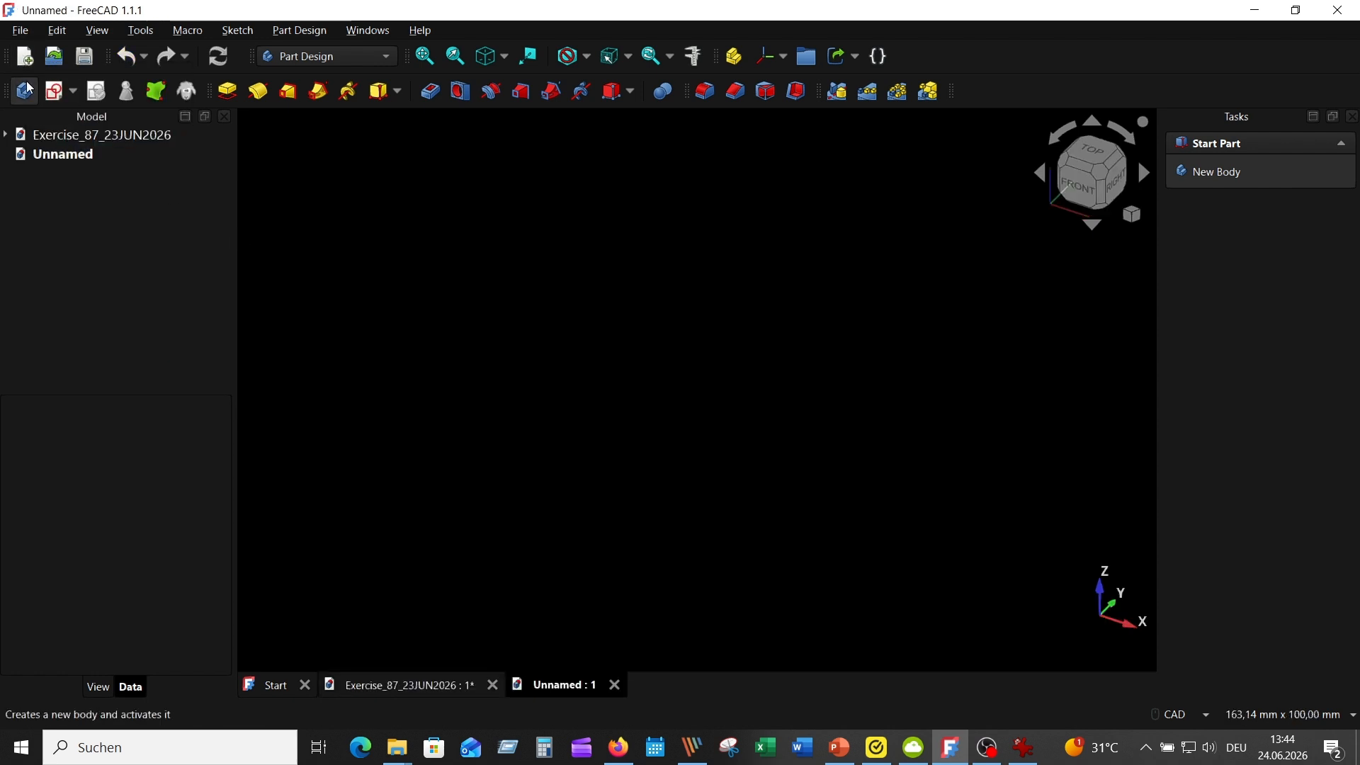
{"action": "left_click", "coordinate": [27, 88]}
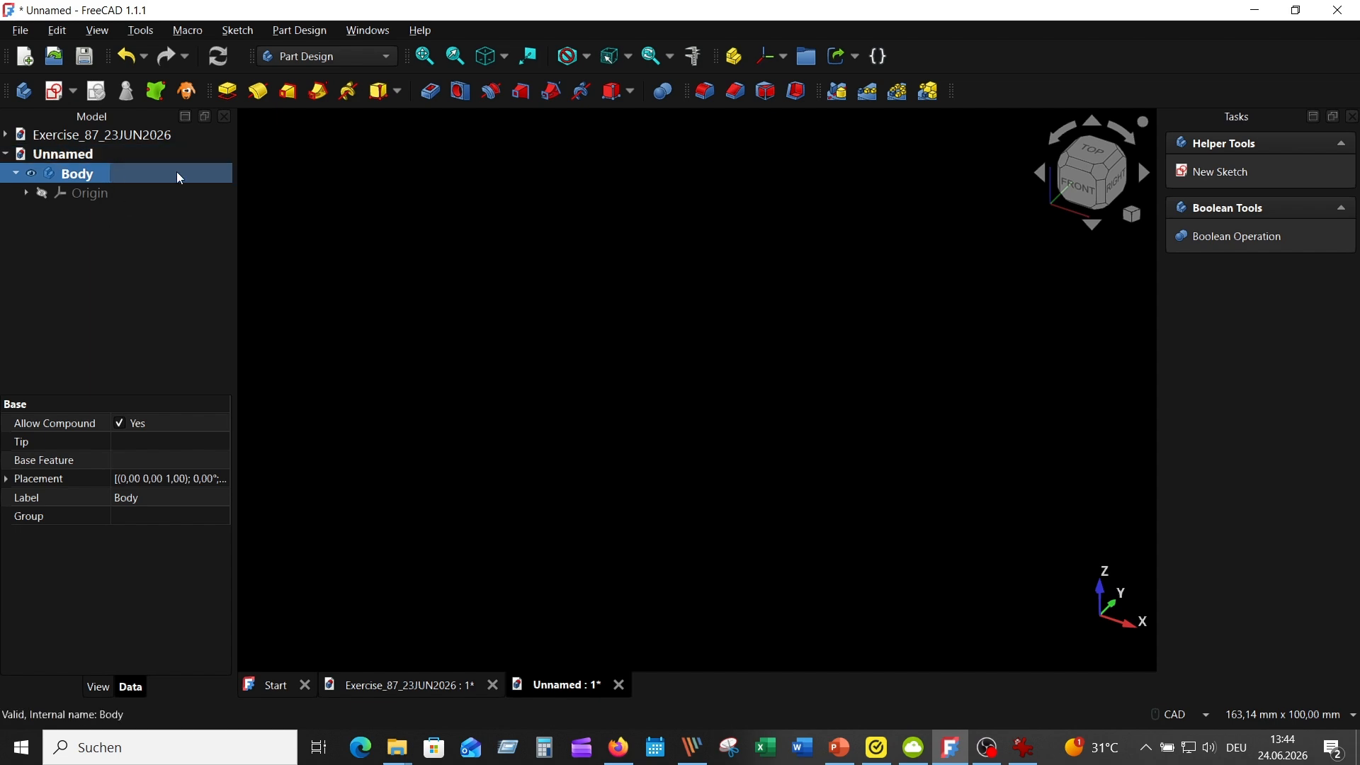
Insert a DIN metric threaded rod in the new document using the Fasteners workbench and set its diameter to M27
{"action": "left_click", "coordinate": [386, 56]}
{"action": "left_click", "coordinate": [358, 249]}
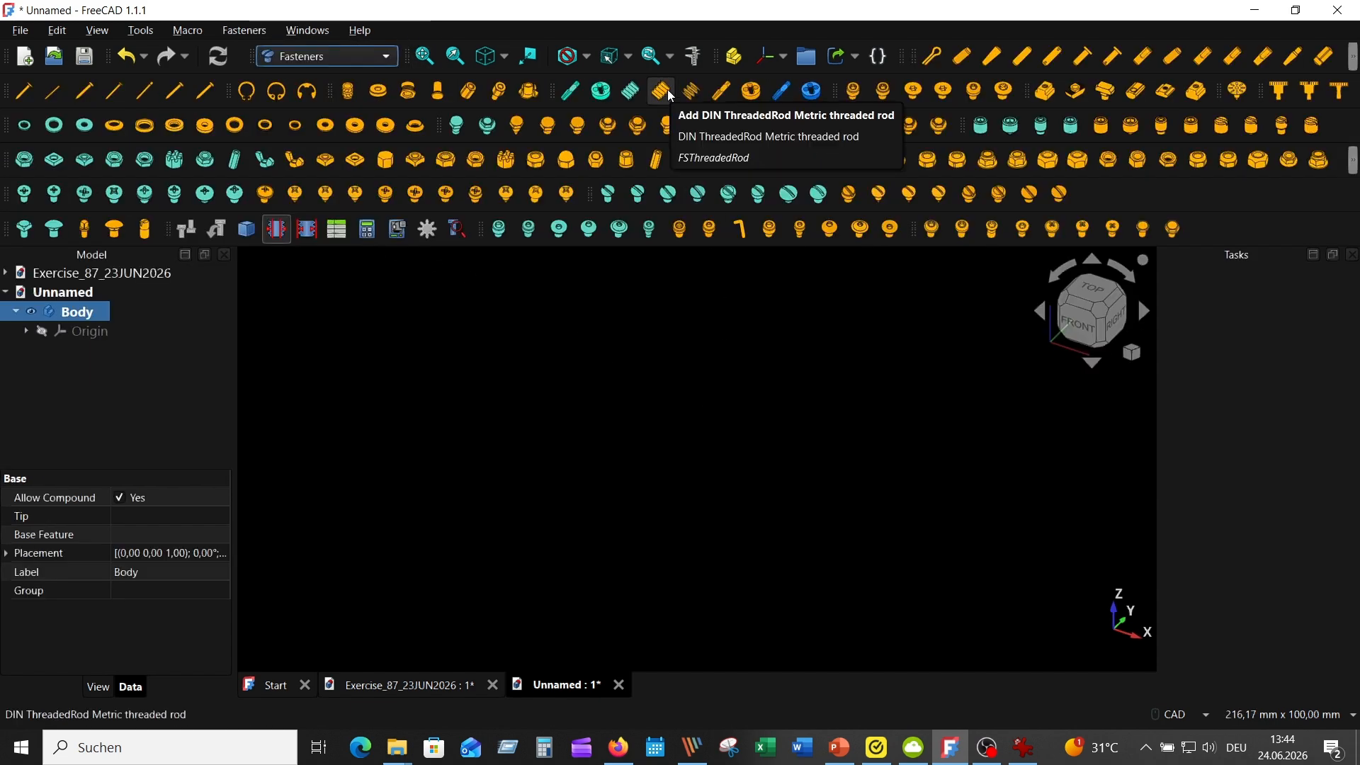
{"action": "left_click", "coordinate": [662, 90]}
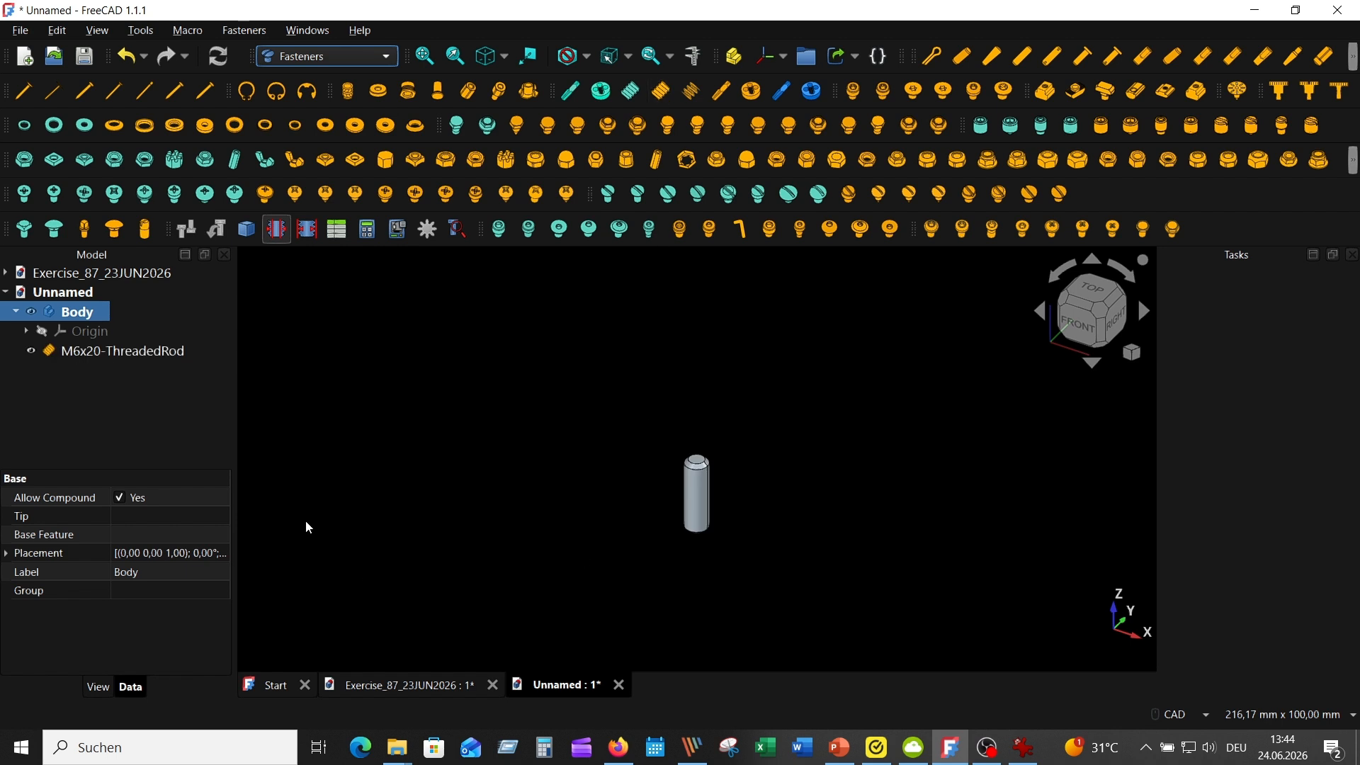
{"action": "left_click", "coordinate": [160, 349]}
{"action": "left_click", "coordinate": [189, 503]}
{"action": "left_click", "coordinate": [189, 502]}
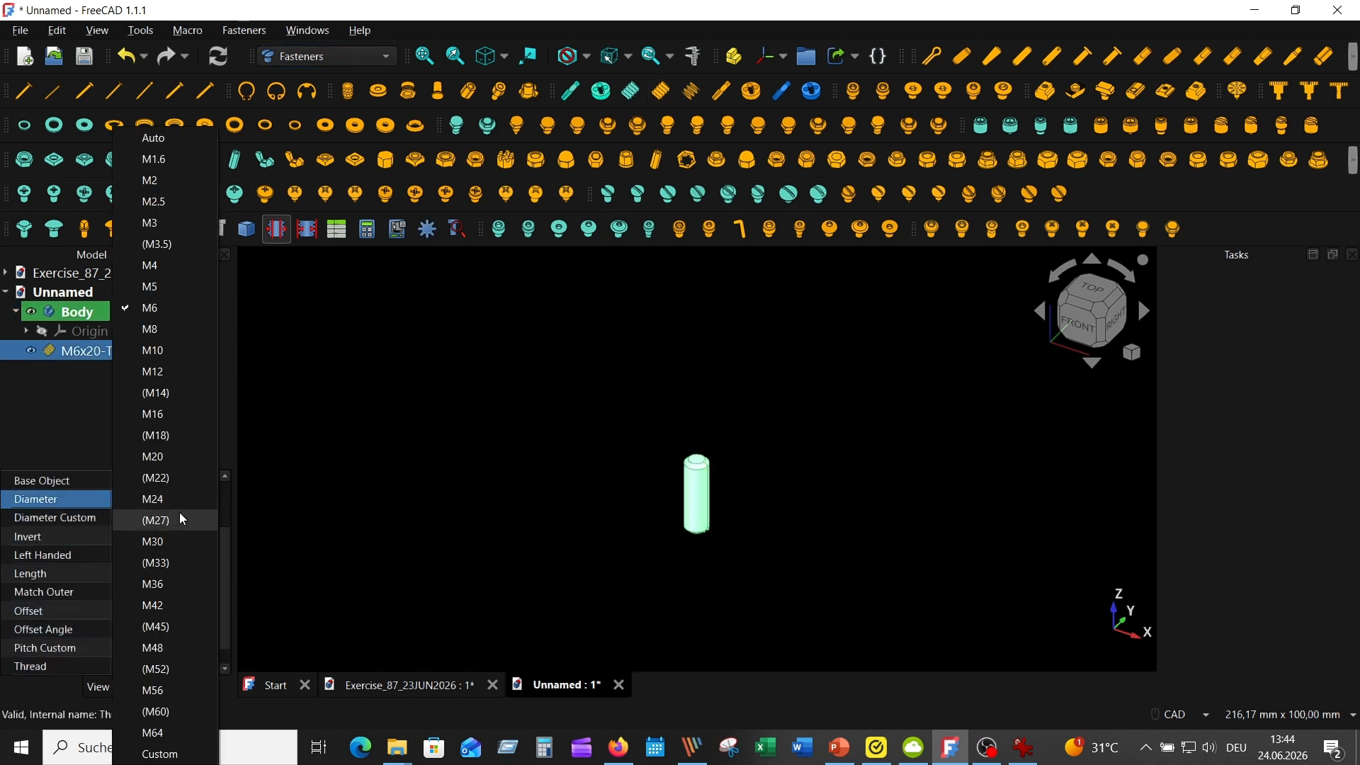
{"action": "left_click", "coordinate": [180, 517]}
{"action": "left_click", "coordinate": [187, 571]}
{"action": "left_click", "coordinate": [182, 580]}
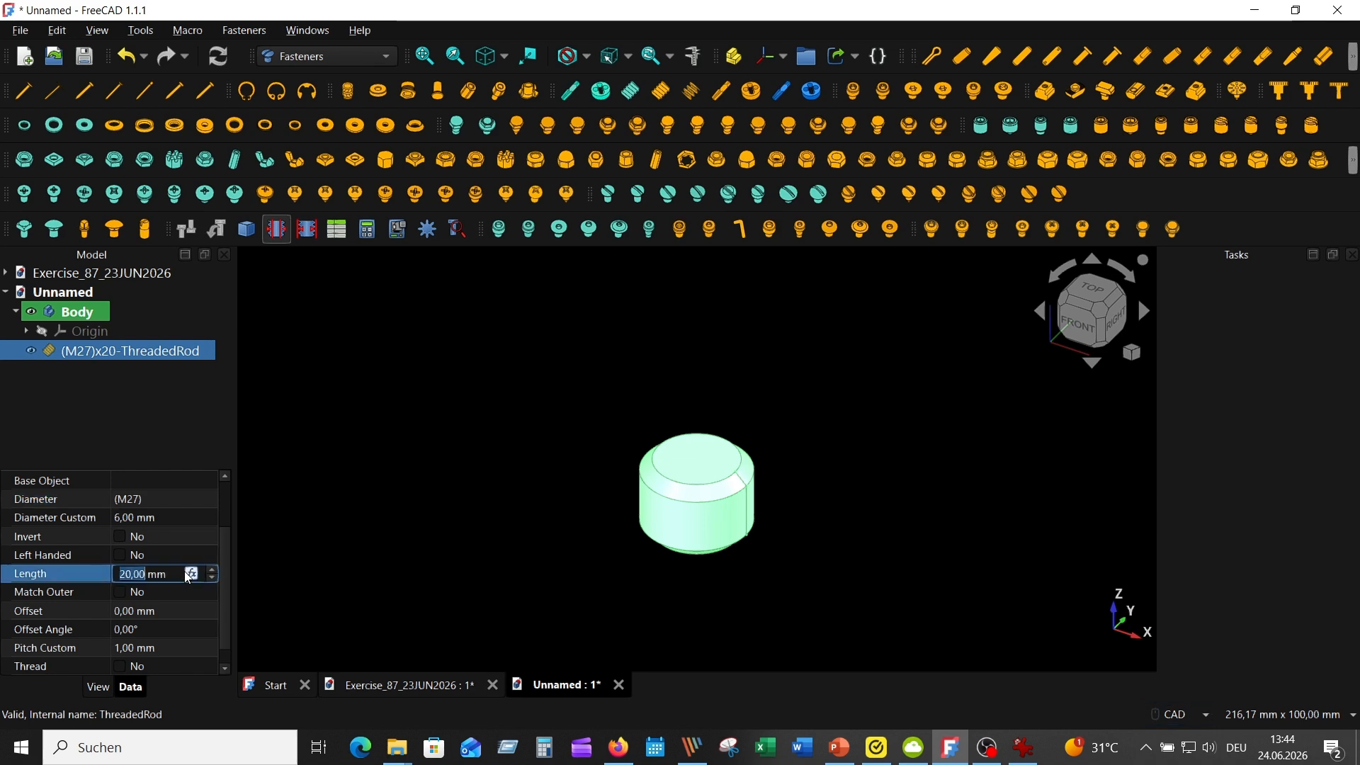
{"action": "left_click", "coordinate": [455, 550]}
Measure the distance between the rod's end face and the outer edge of its chamfer, then discard the measurement
{"action": "middle_click_drag", "start_coordinate": [725, 473], "coordinate": [681, 477]}
{"action": "left_click", "coordinate": [681, 477]}
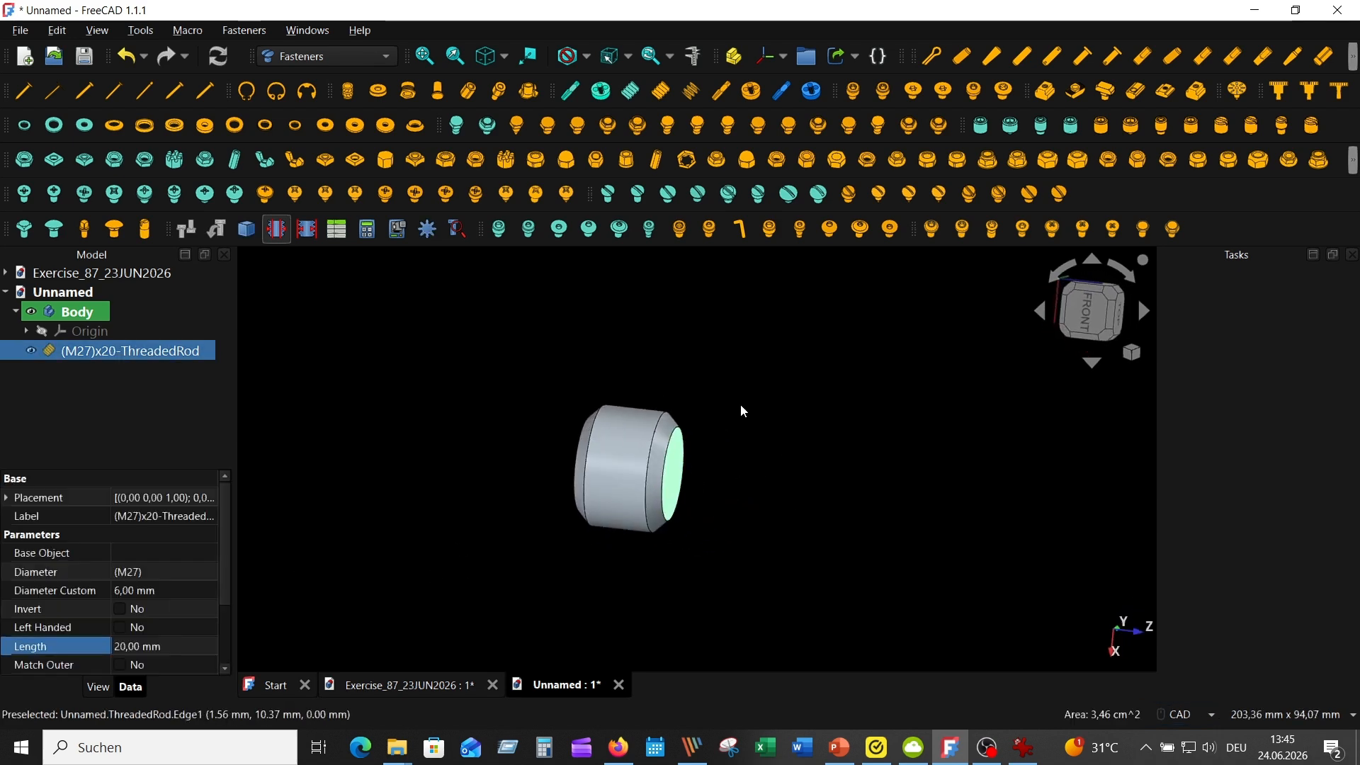
{"action": "left_click", "coordinate": [669, 418]}
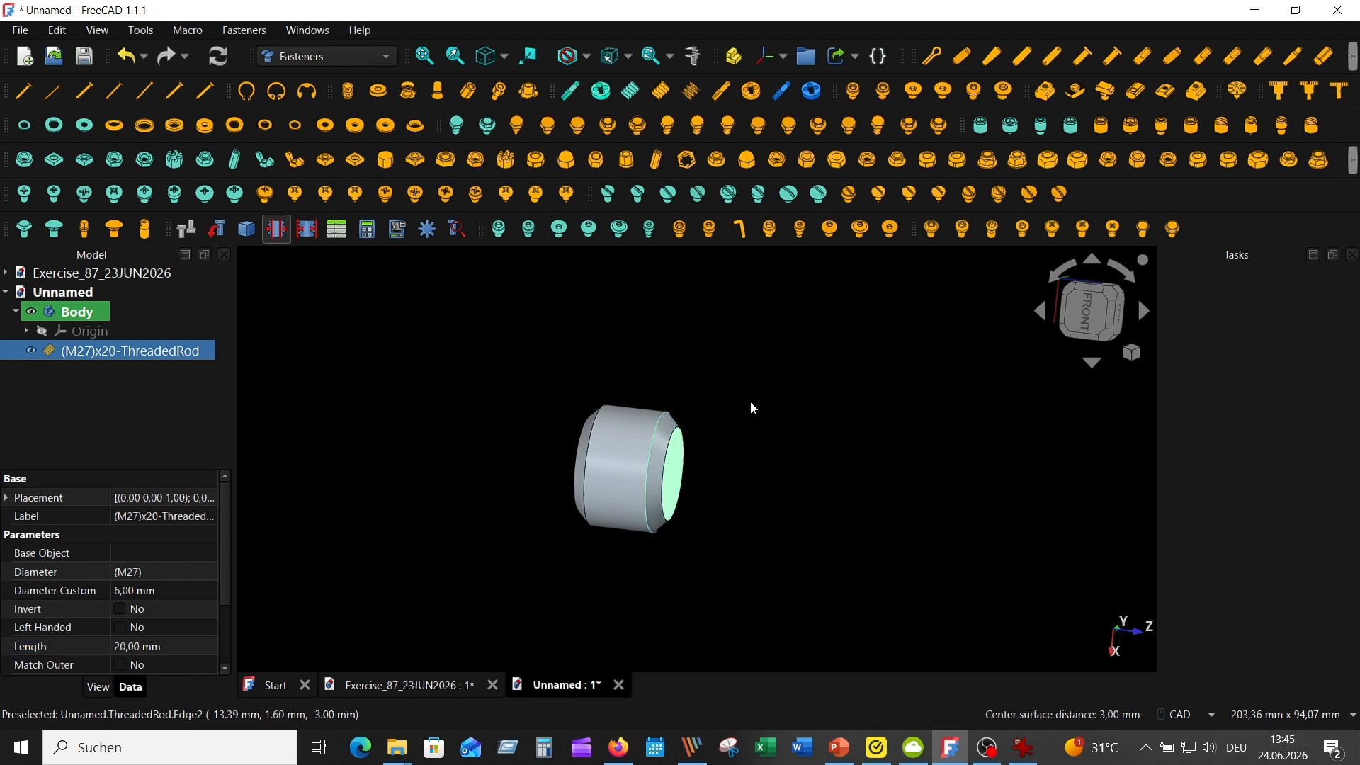
{"action": "left_click", "coordinate": [693, 56]}
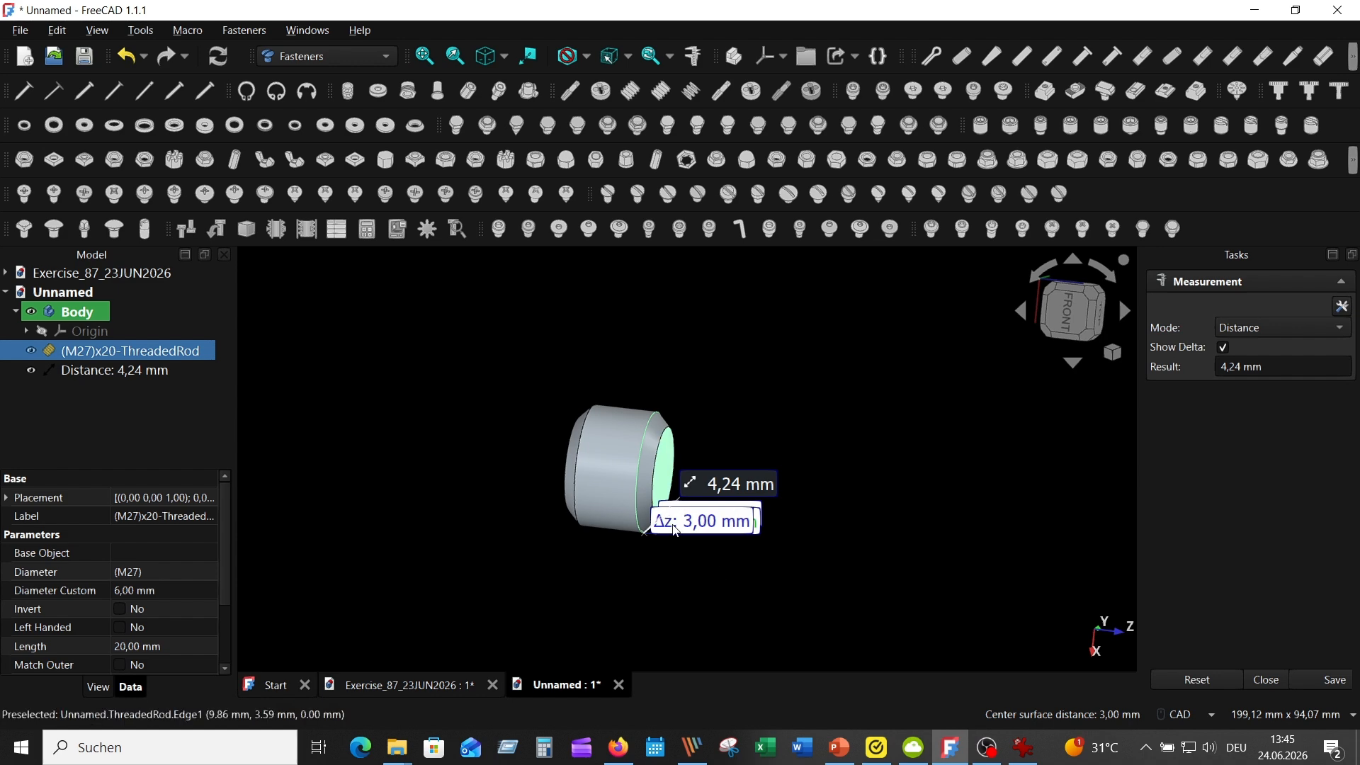
{"action": "left_click", "coordinate": [1197, 679]}
{"action": "key", "text": "Escape"}
{"action": "scroll", "coordinate": [784, 390], "scroll_direction": "up", "scroll_amount": 2}
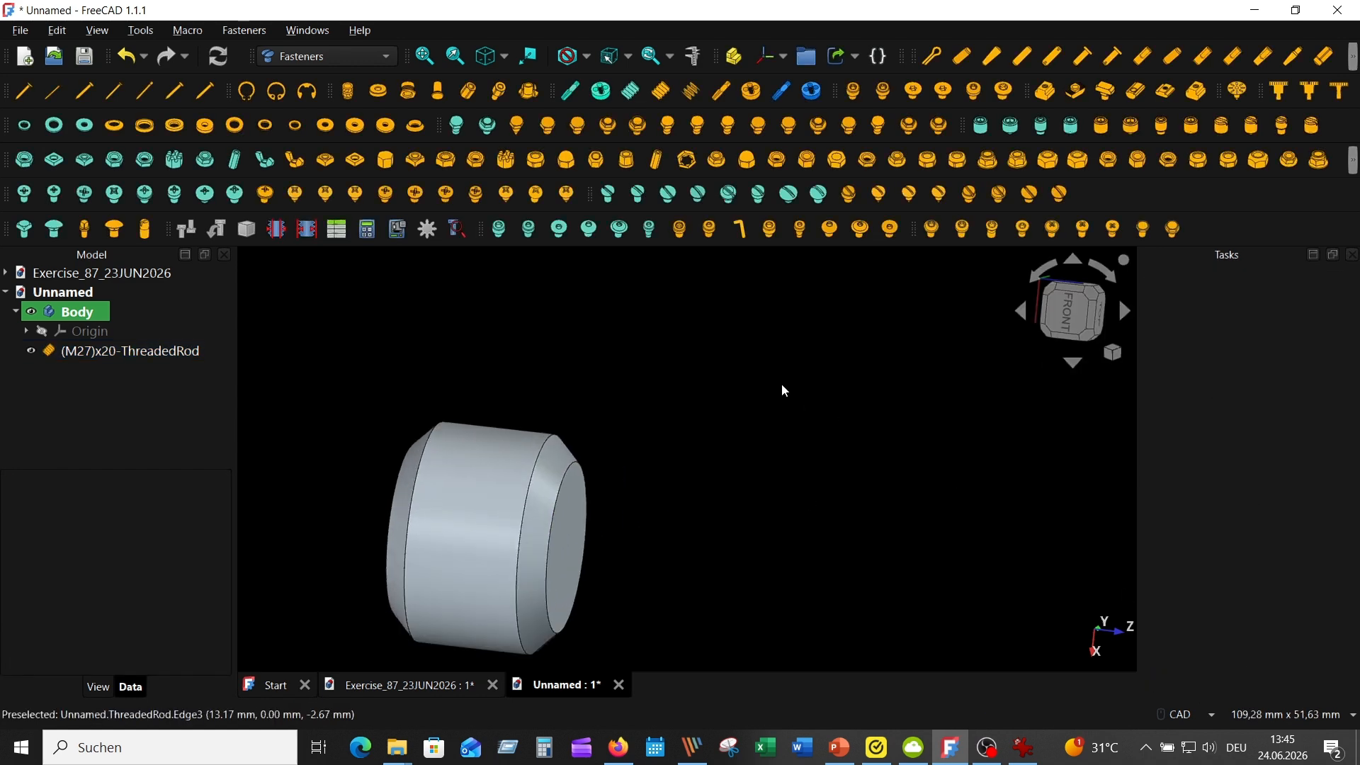
{"action": "scroll", "coordinate": [784, 386], "scroll_direction": "down", "scroll_amount": 4}
Set the M27 threaded rod's length to 27 mm
{"action": "left_click", "coordinate": [166, 352]}
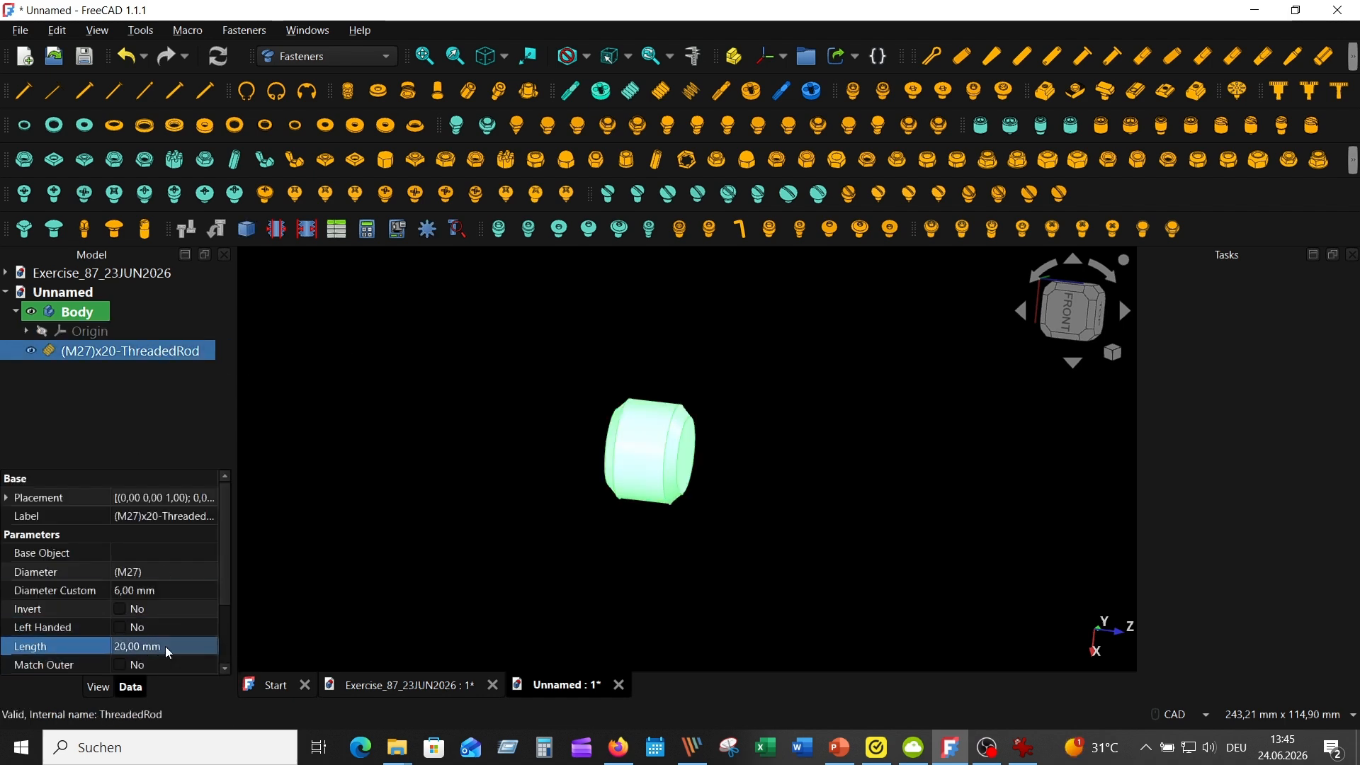
{"action": "left_click", "coordinate": [168, 652]}
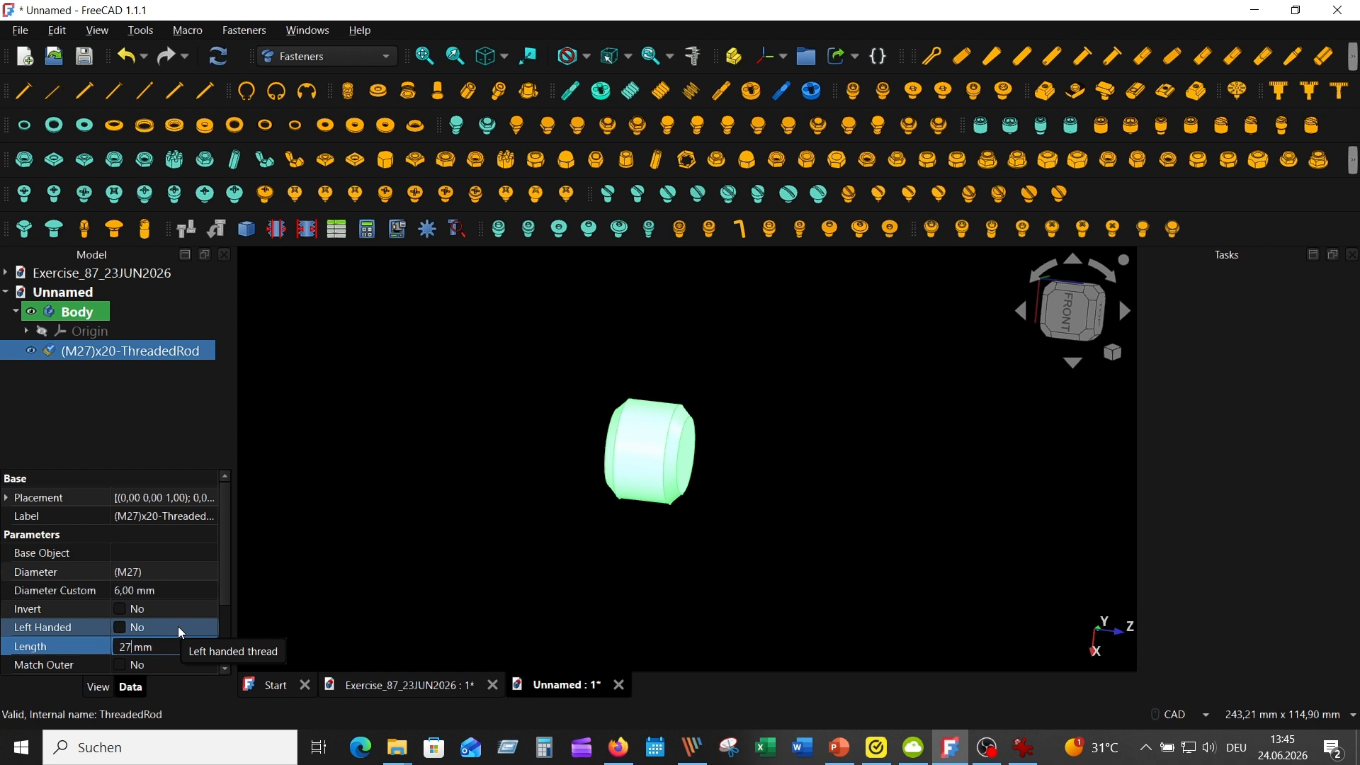
{"action": "type", "text": "27"}
{"action": "key", "text": "Return"}
{"action": "left_click", "coordinate": [472, 398]}
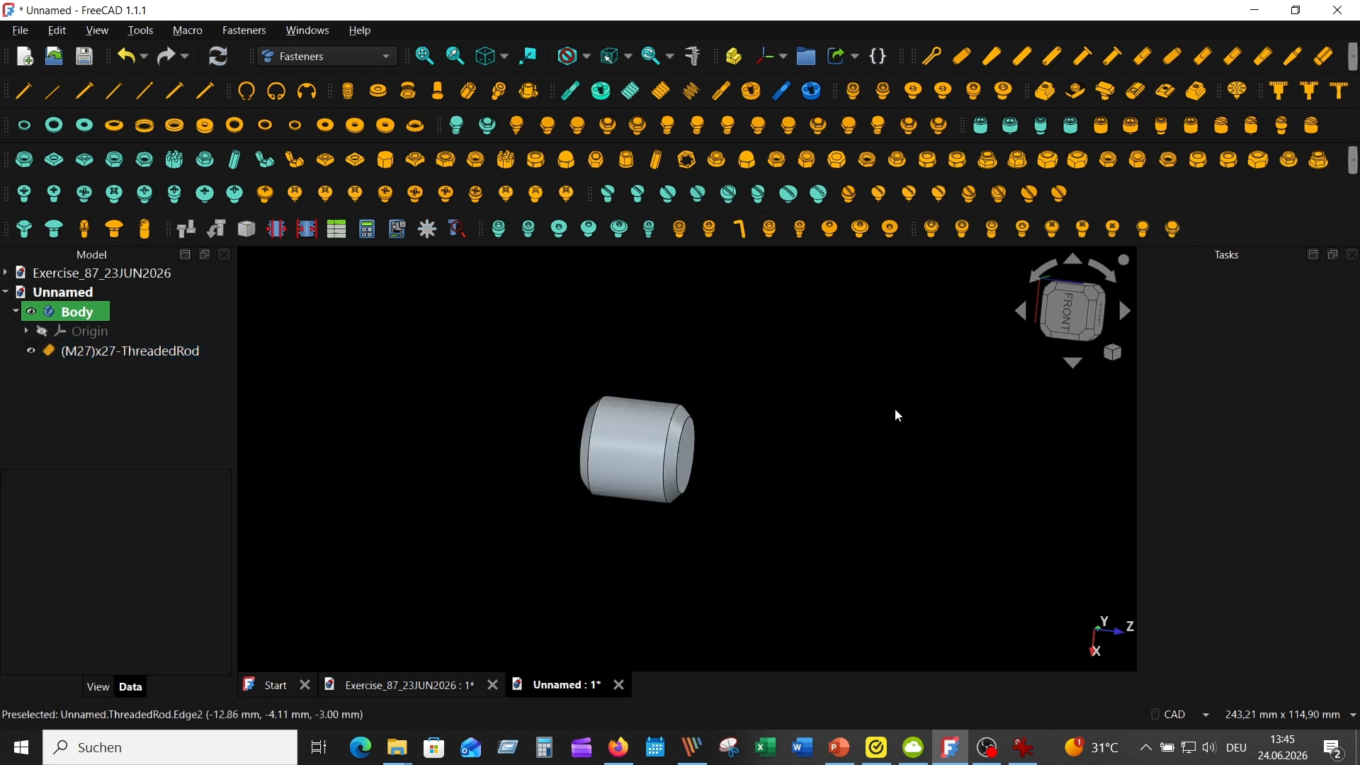
{"action": "key", "text": "0"}
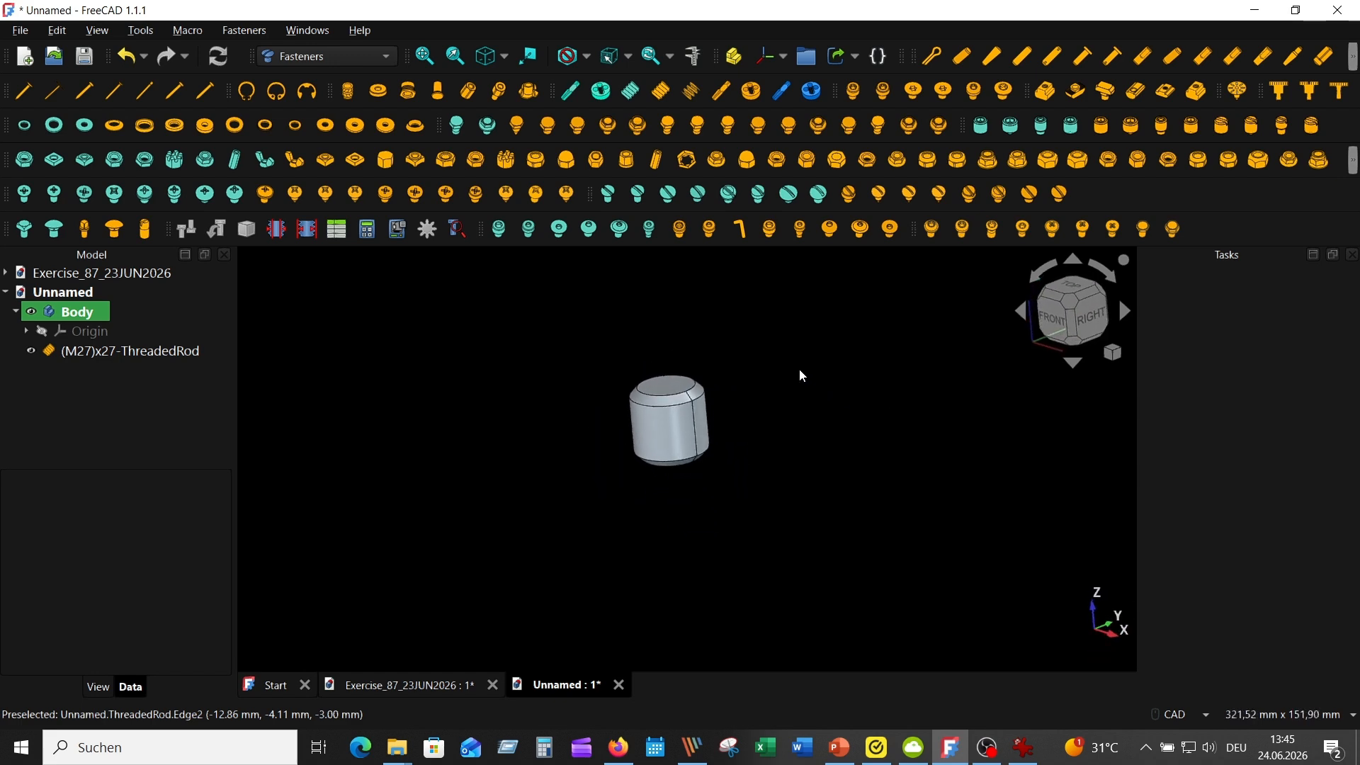
In Part Design, sketch a circle of 20 mm radius centred on the origin of the XY plane and close the sketch
{"action": "left_click", "coordinate": [388, 61]}
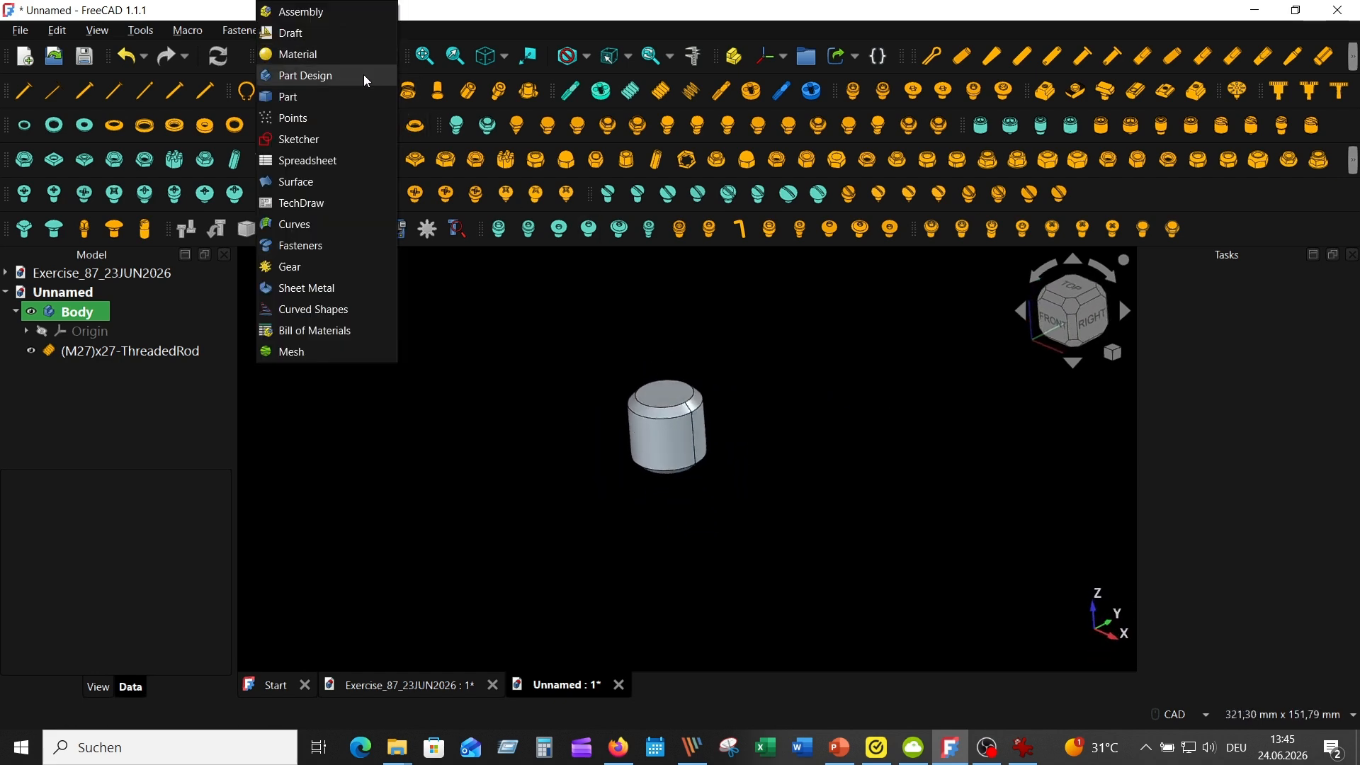
{"action": "left_click", "coordinate": [353, 74]}
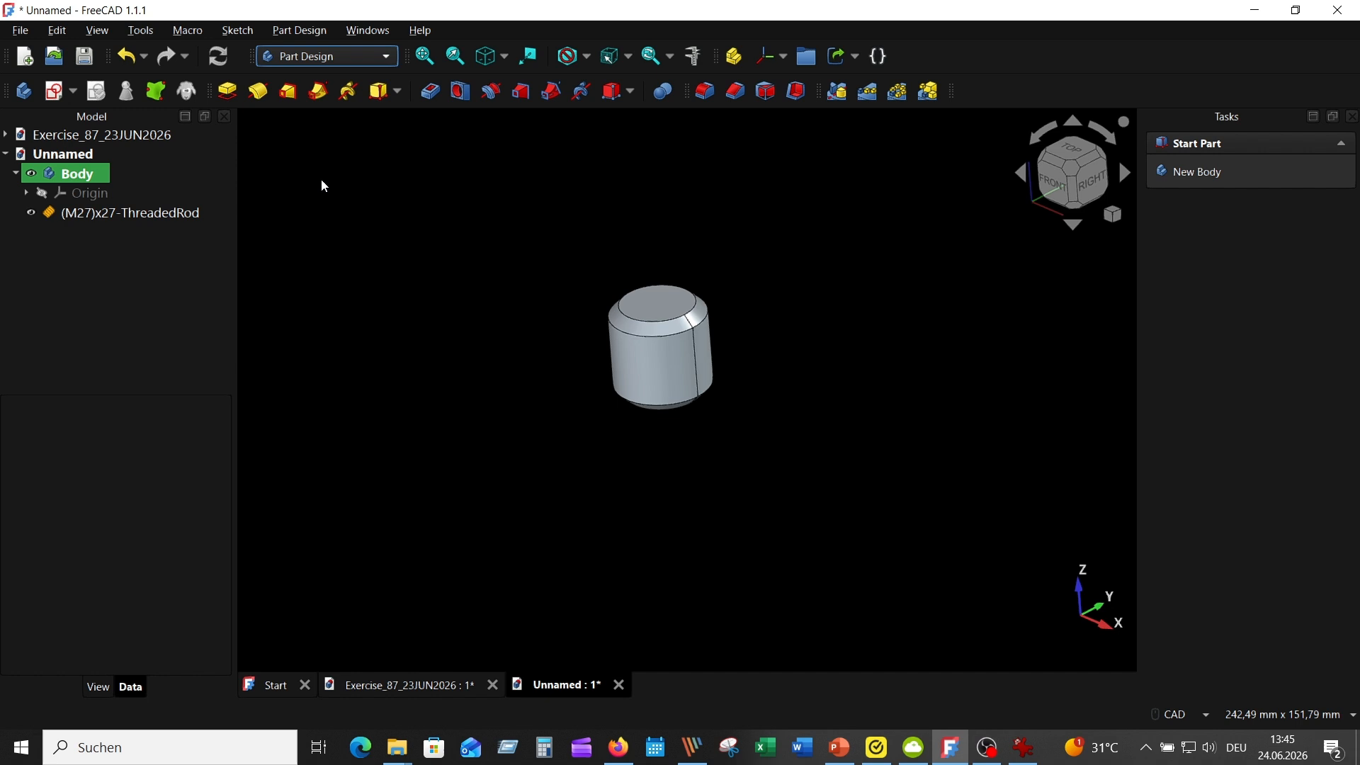
{"action": "left_click", "coordinate": [55, 91]}
{"action": "left_click", "coordinate": [752, 306]}
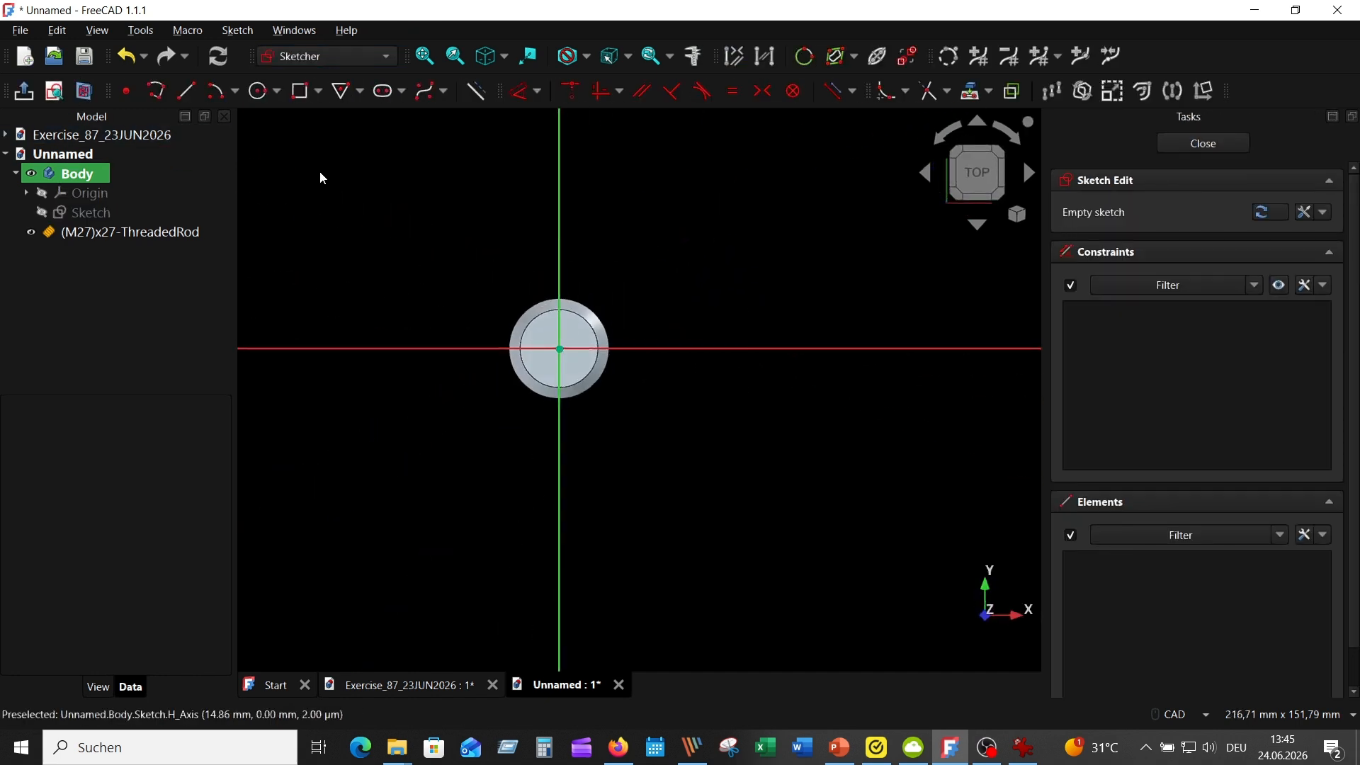
{"action": "left_click", "coordinate": [259, 91]}
{"action": "left_click", "coordinate": [560, 349]}
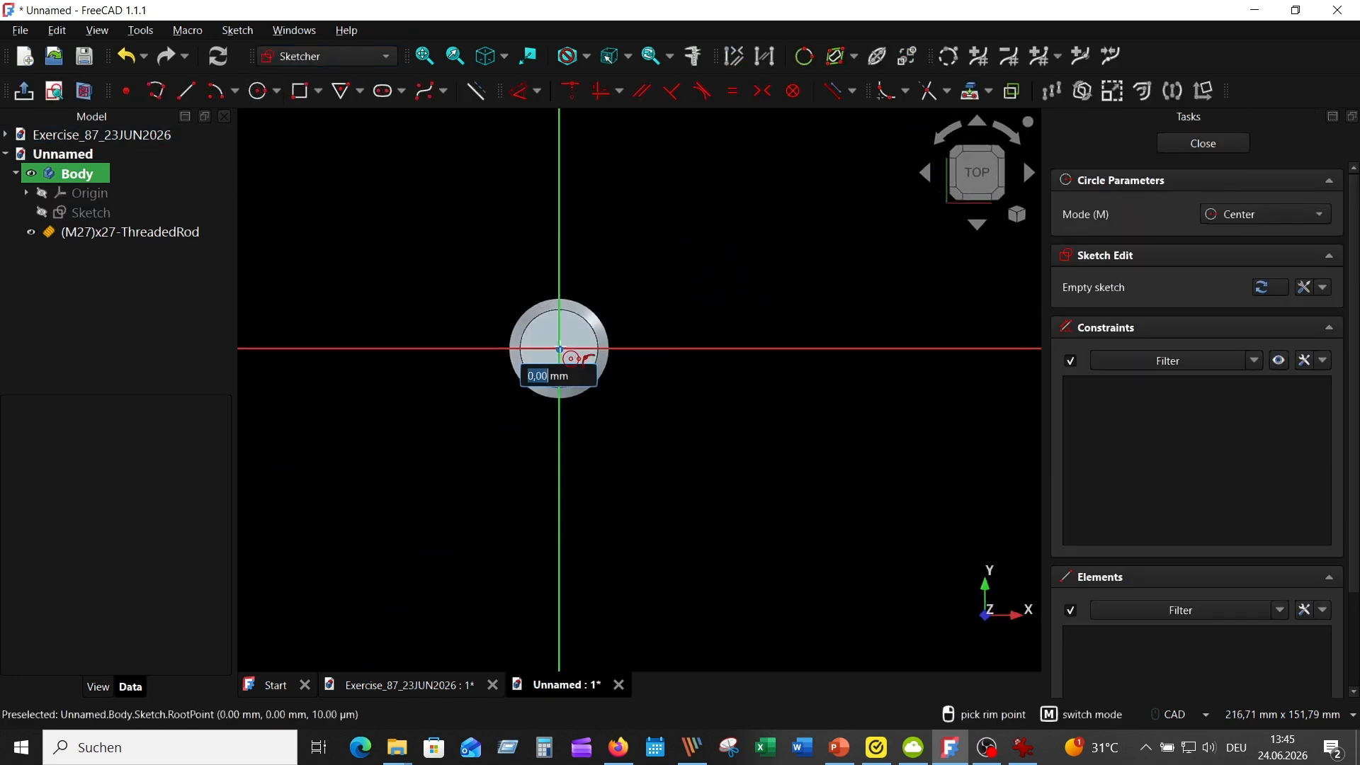
{"action": "type", "text": "20"}
{"action": "key", "text": "Return"}
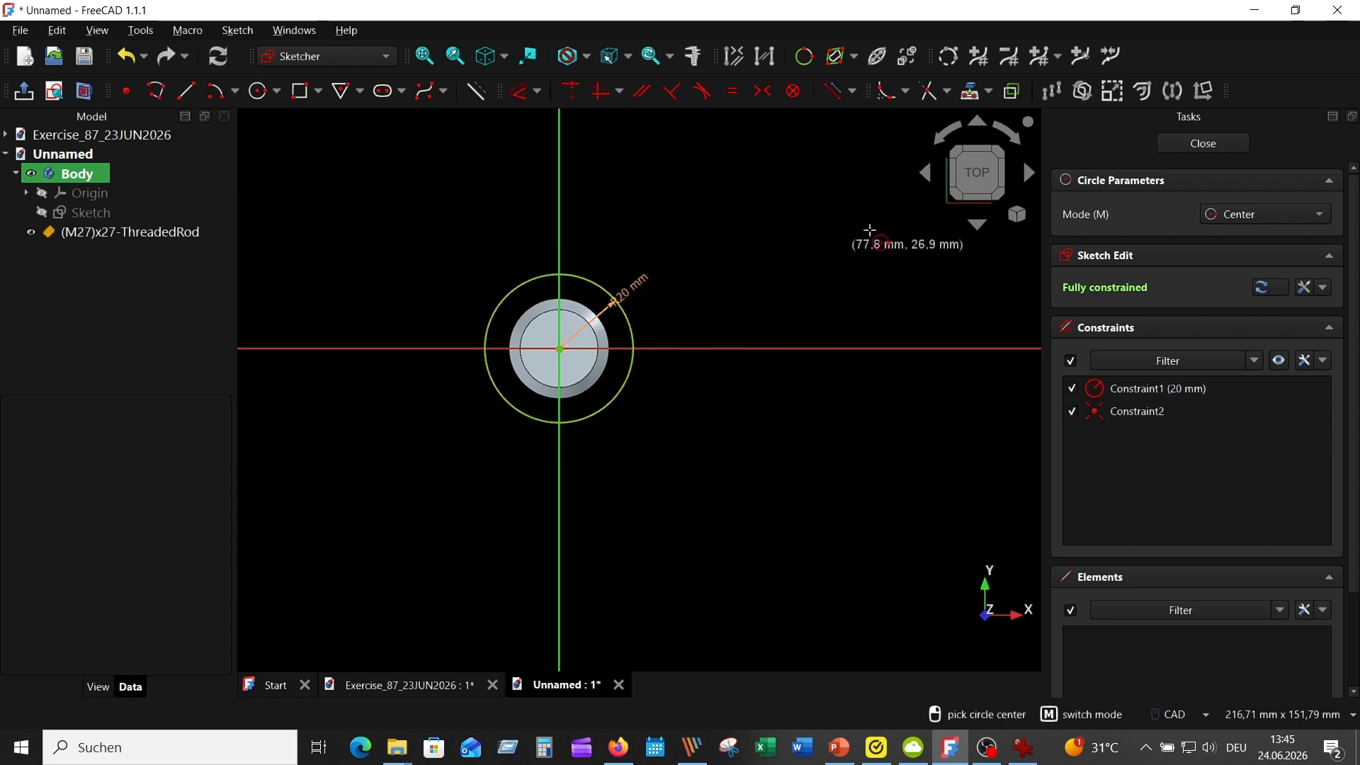
{"action": "key", "text": "Escape"}
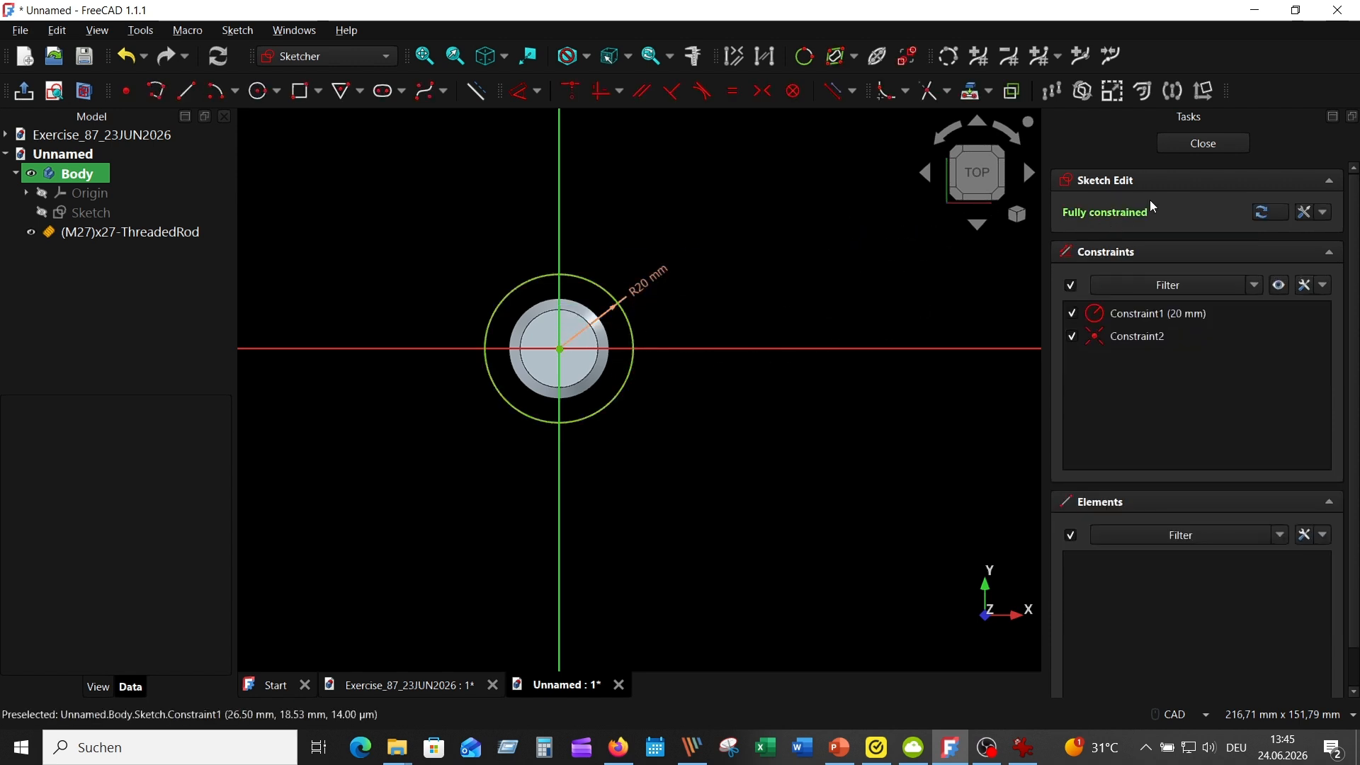
{"action": "left_click", "coordinate": [1202, 143]}
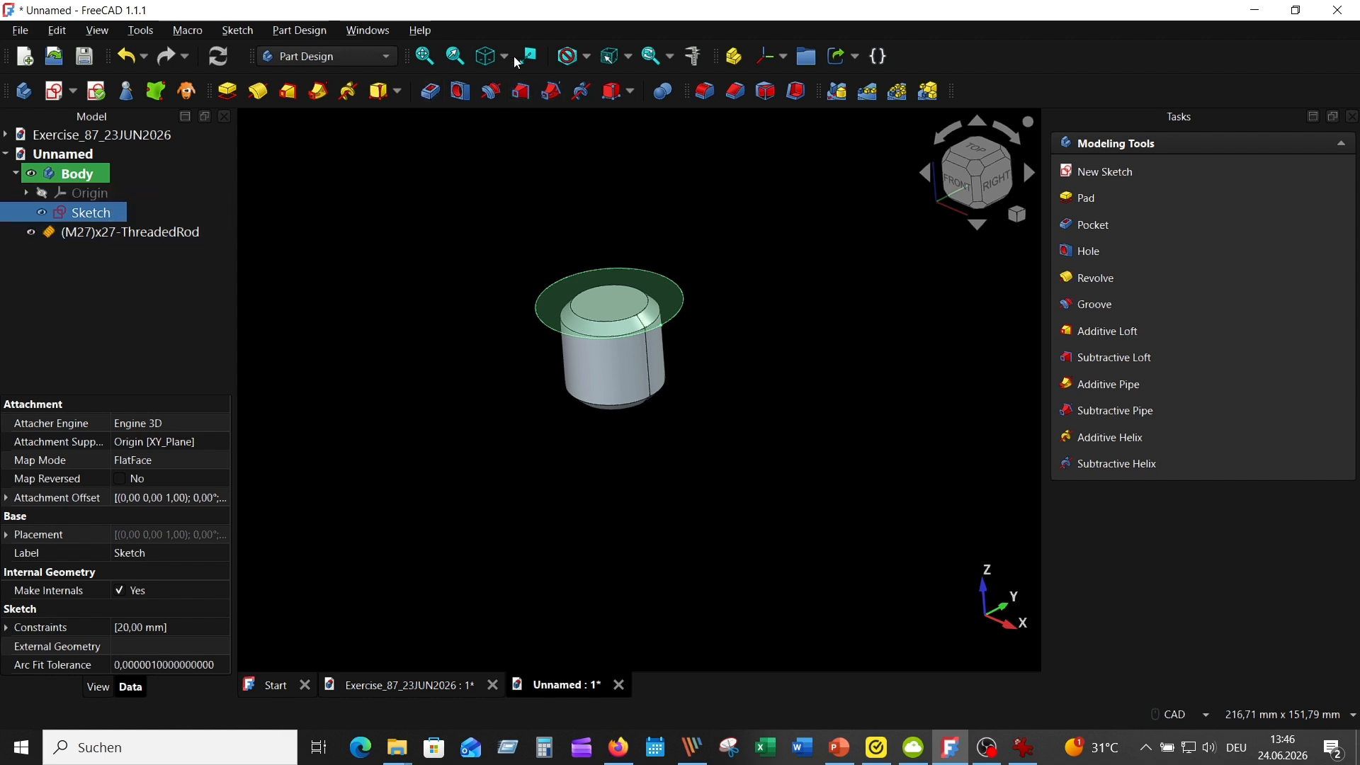
Move the M27 threaded rod into the body as its base feature
{"action": "left_click", "coordinate": [433, 94]}
{"action": "left_click", "coordinate": [769, 398]}
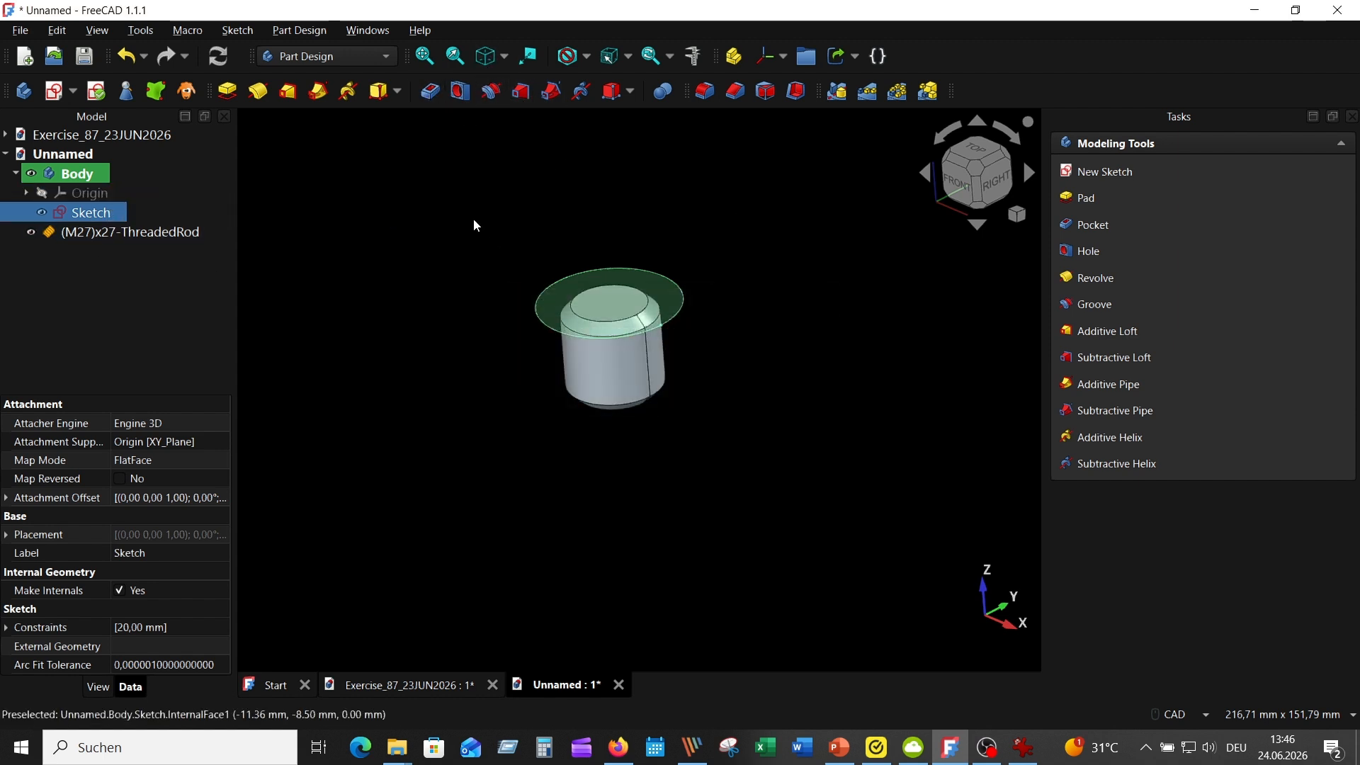
{"action": "left_click_drag", "start_coordinate": [143, 231], "coordinate": [141, 176]}
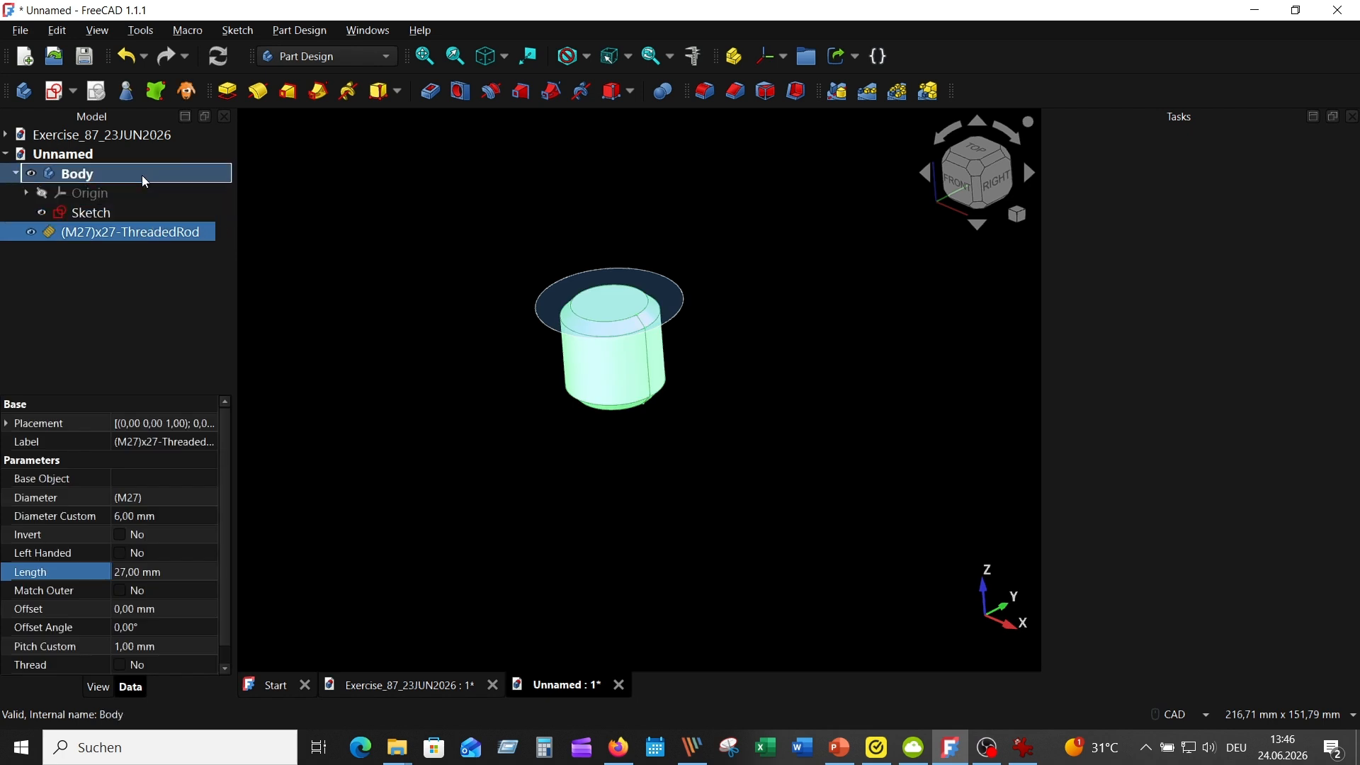
{"action": "left_click", "coordinate": [304, 253]}
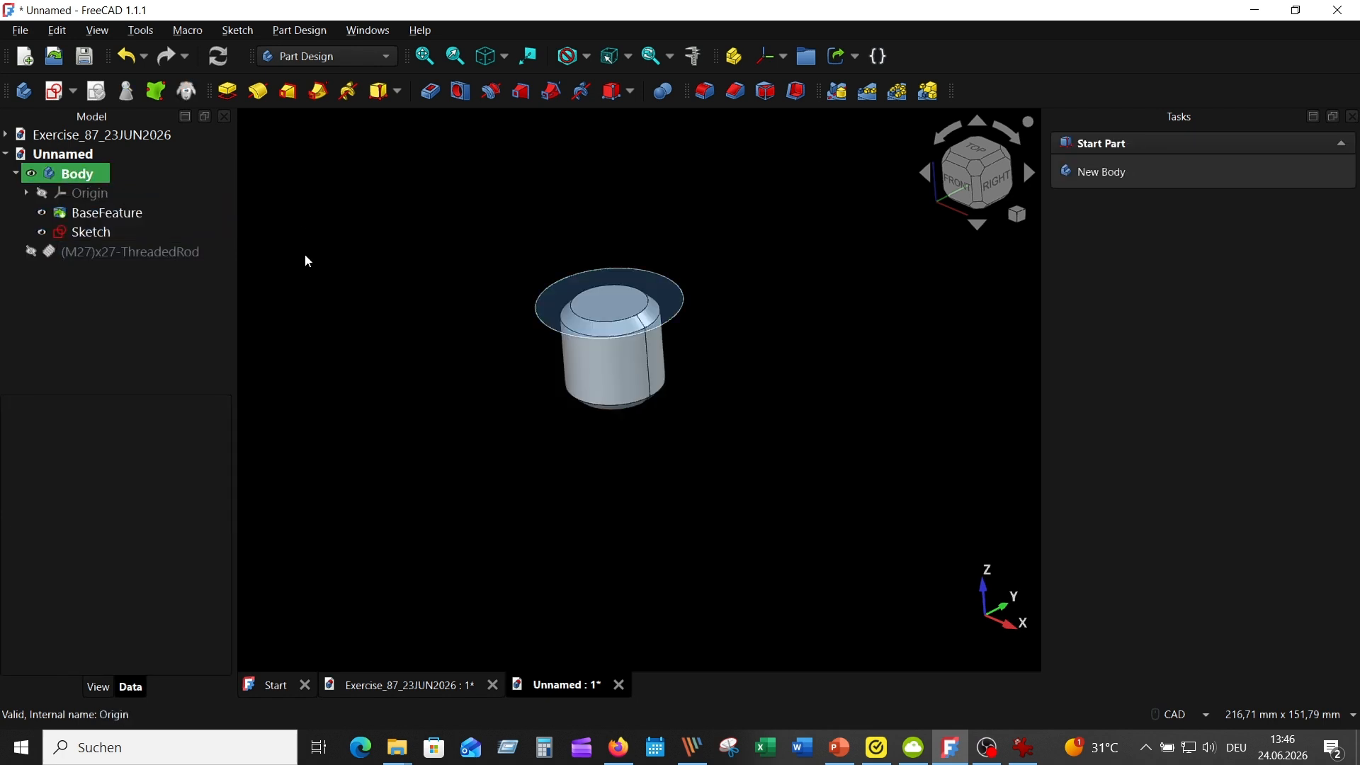
Cut a 3 mm deep pocket from the circle sketch to remove the chamfered end of the rod
{"action": "left_click", "coordinate": [656, 277]}
{"action": "left_click", "coordinate": [431, 92]}
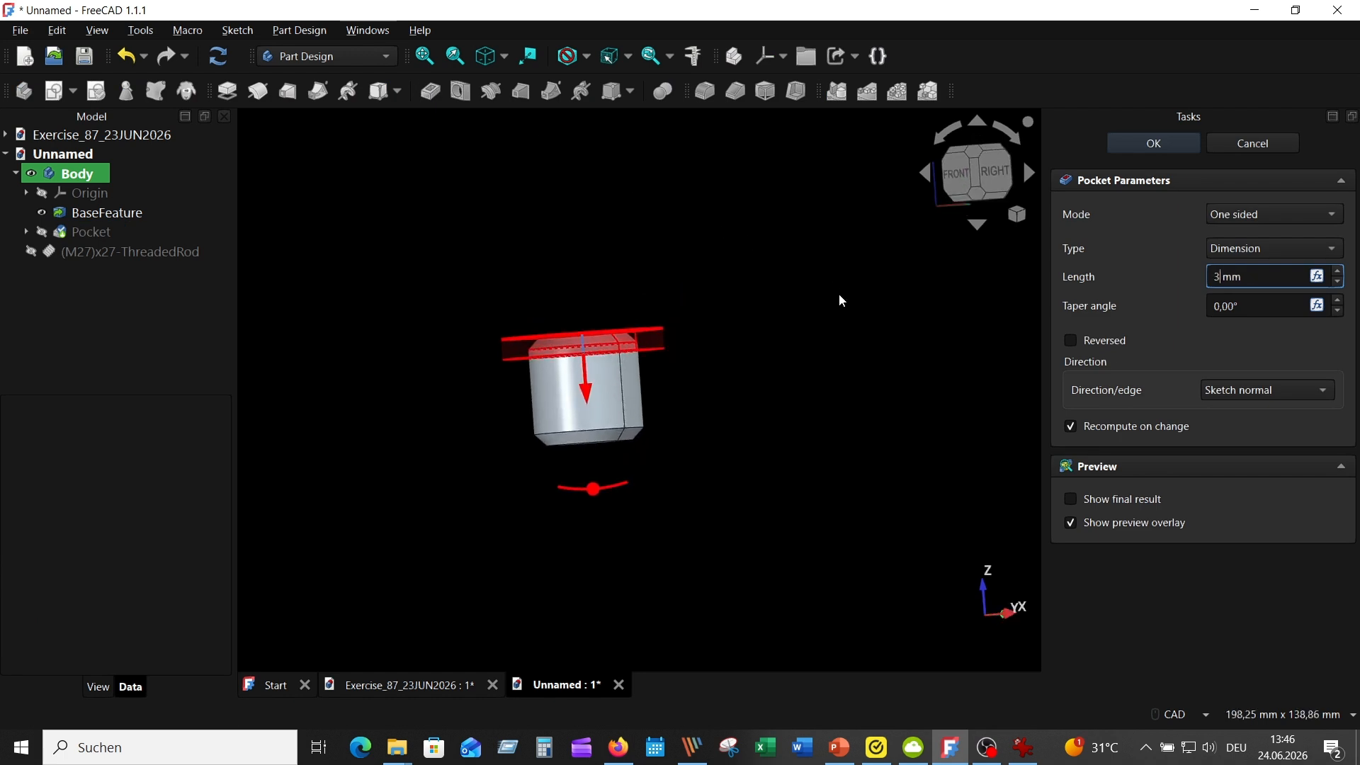
{"action": "type", "text": "3"}
{"action": "left_click", "coordinate": [1284, 308]}
{"action": "left_click", "coordinate": [1152, 143]}
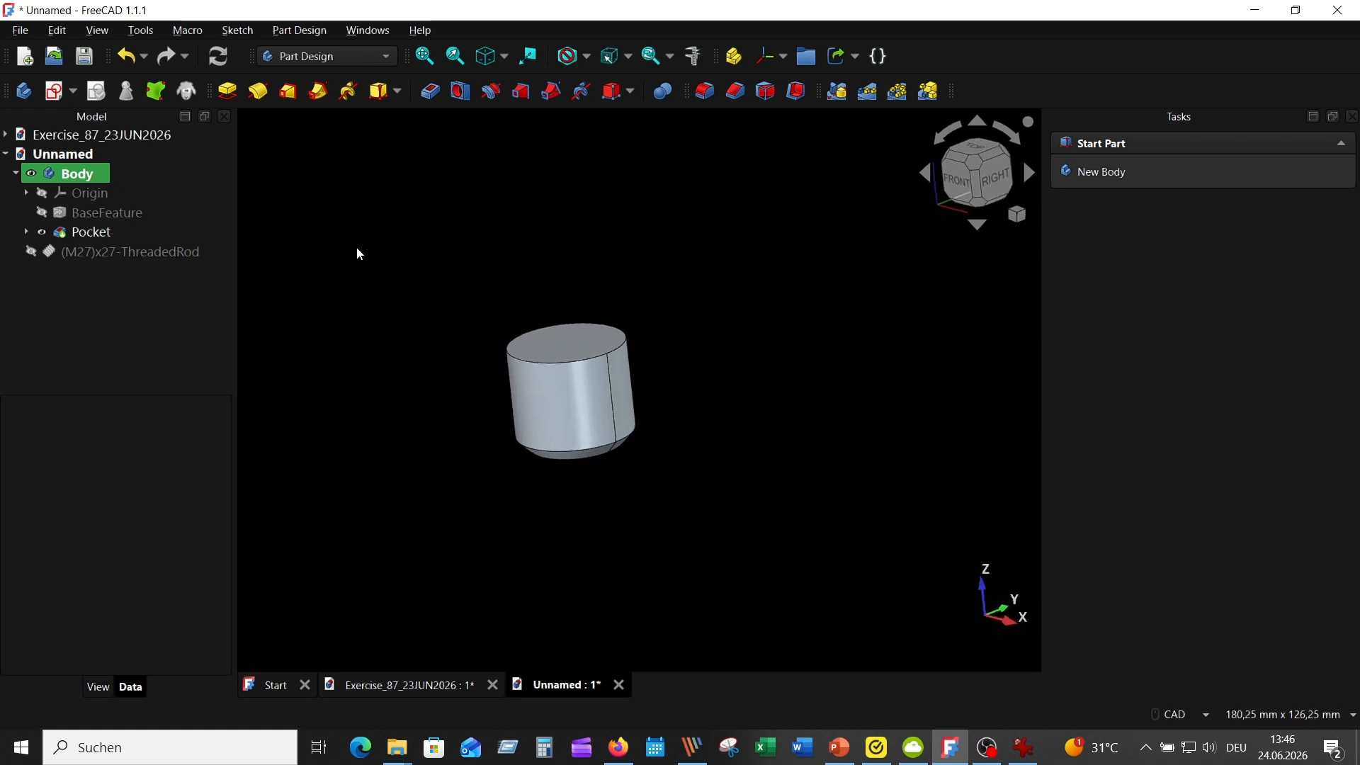
Rename the body containing the cut M27 rod as Thread
{"action": "left_click", "coordinate": [16, 173]}
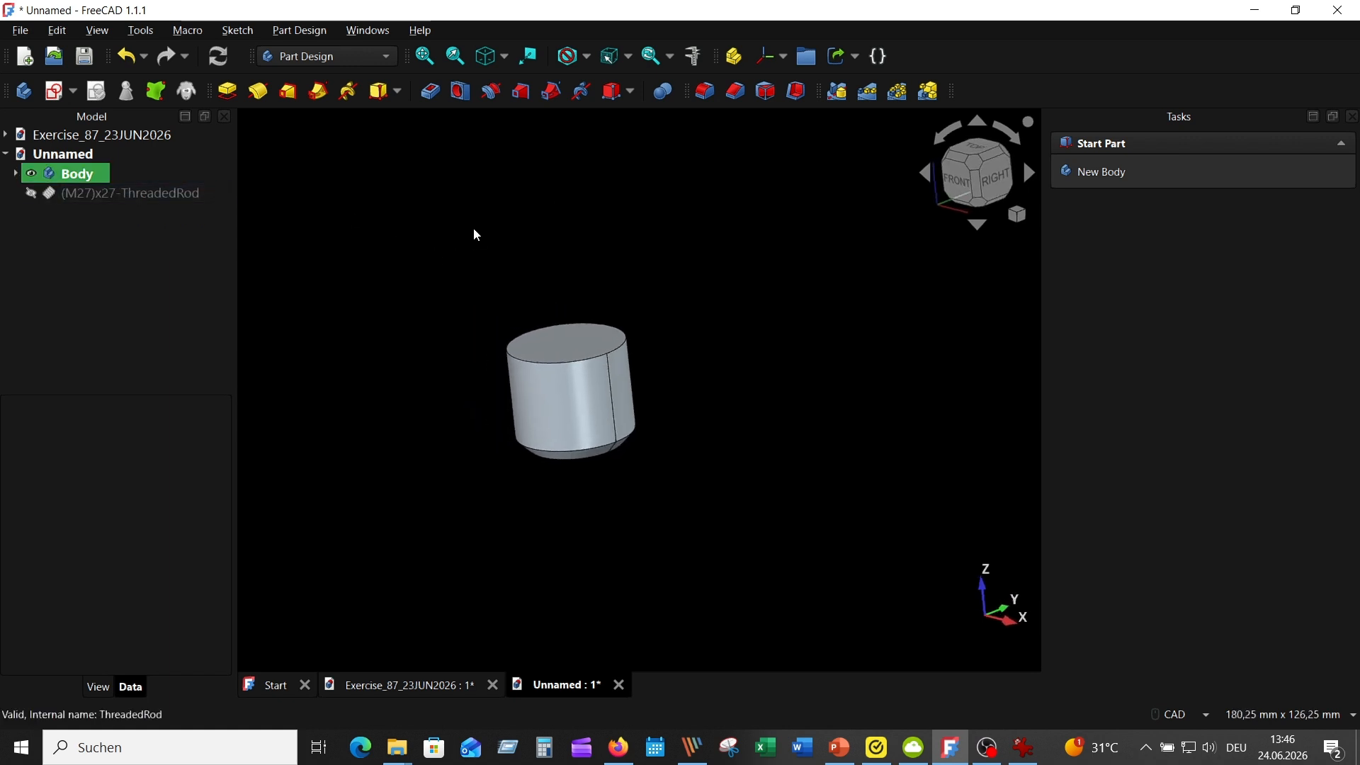
{"action": "left_click", "coordinate": [95, 174]}
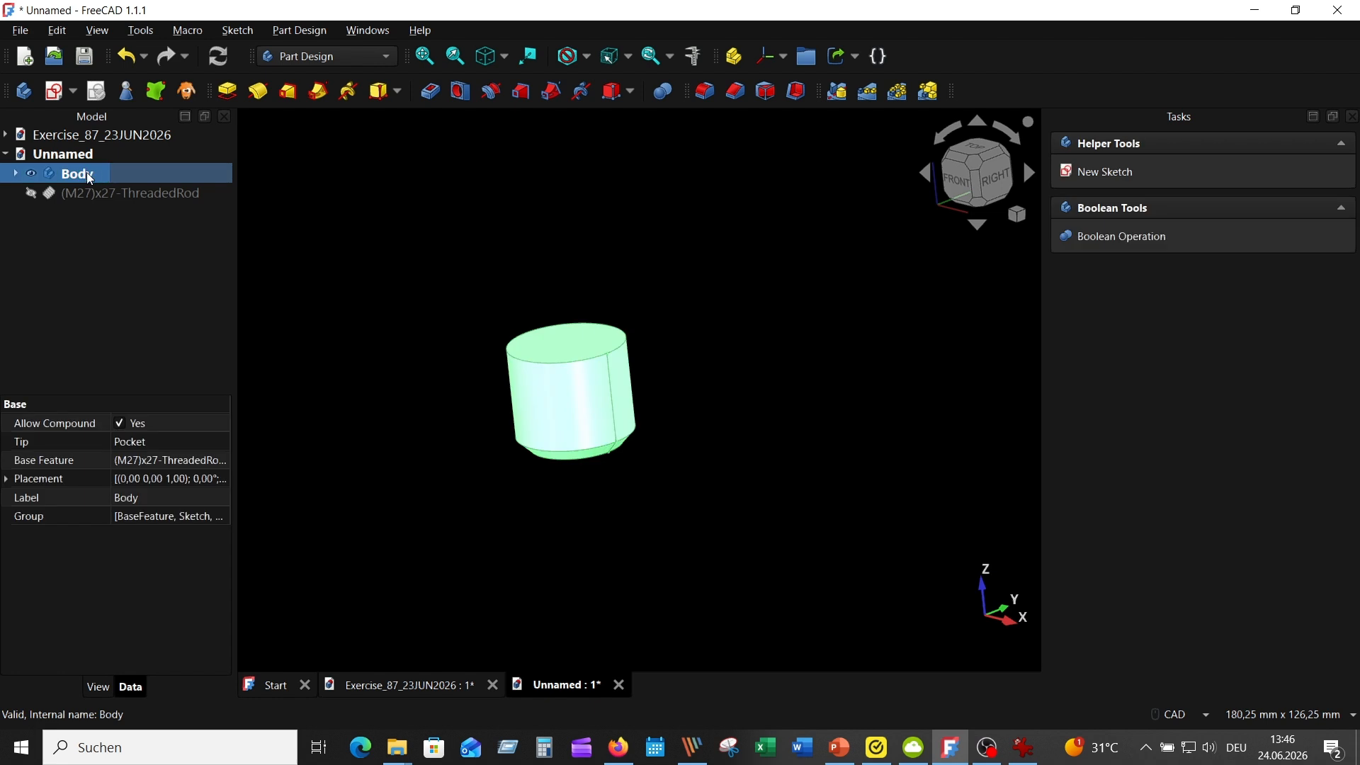
{"action": "right_click", "coordinate": [87, 168]}
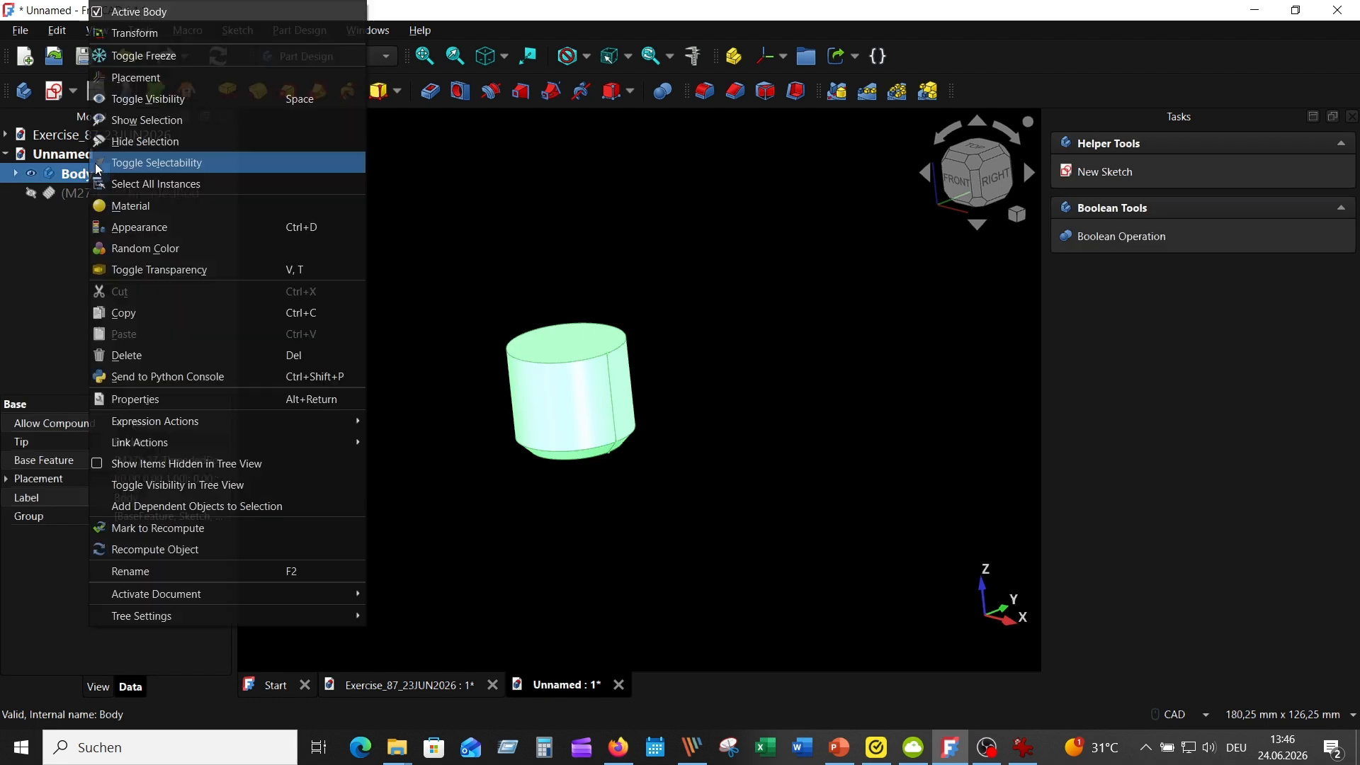
{"action": "left_click", "coordinate": [176, 570]}
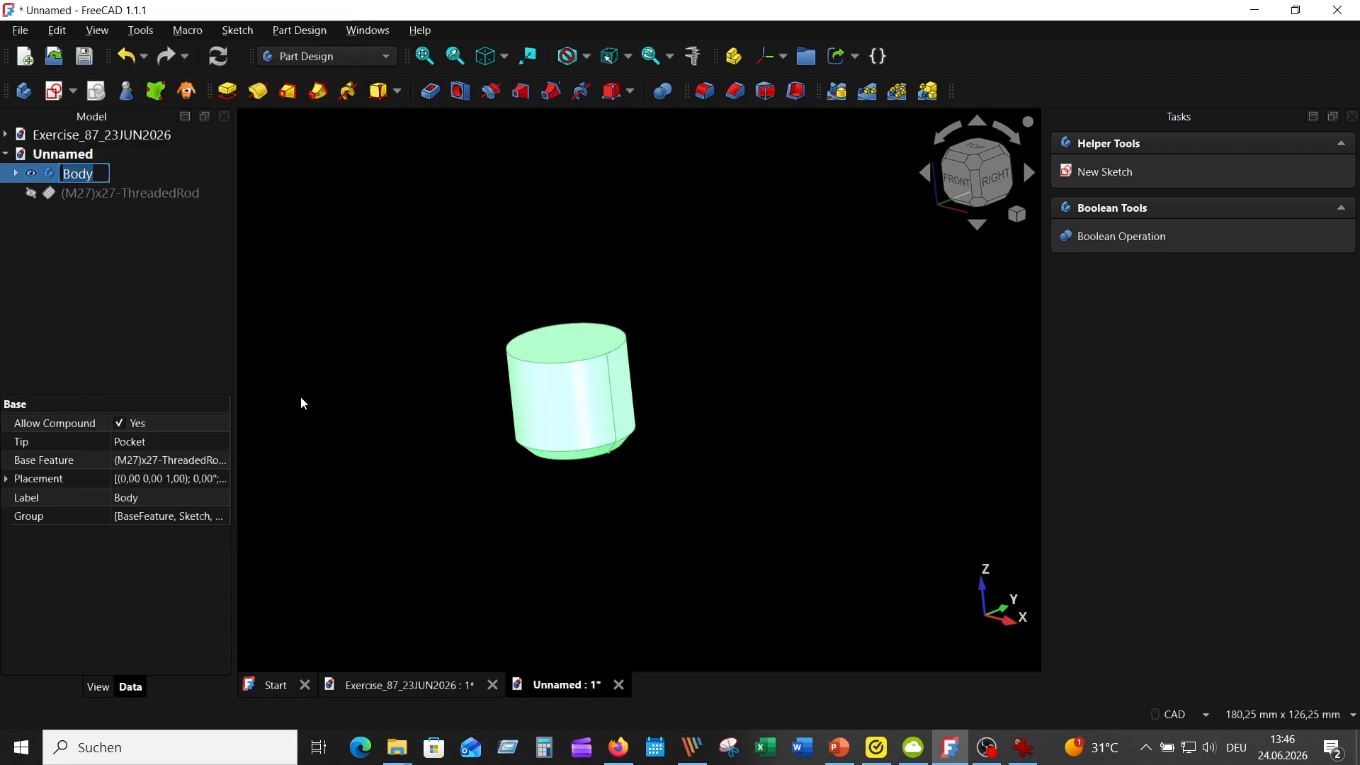
{"action": "type", "text": "Thread"}
{"action": "key", "text": "Return"}
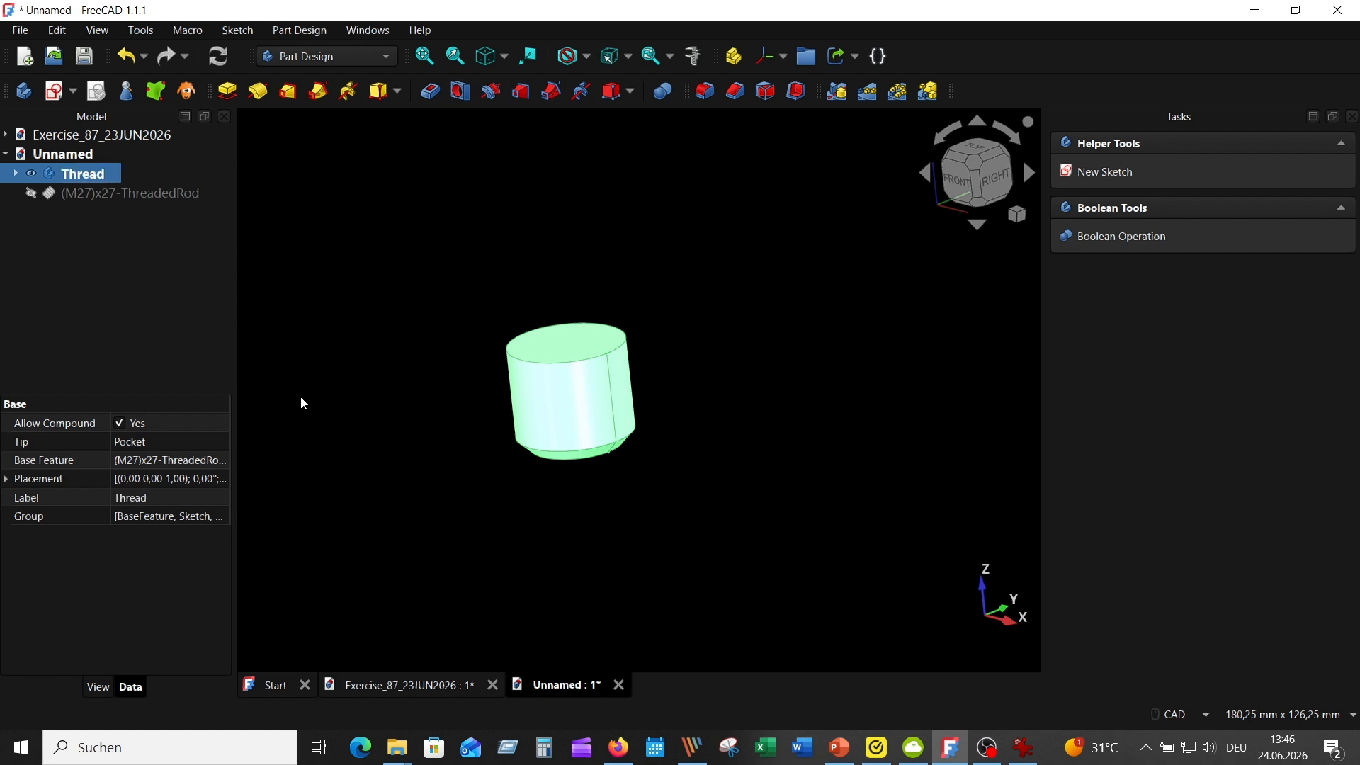
{"action": "left_click", "coordinate": [375, 212]}
{"action": "left_click", "coordinate": [100, 173]}
{"action": "left_click", "coordinate": [397, 296]}
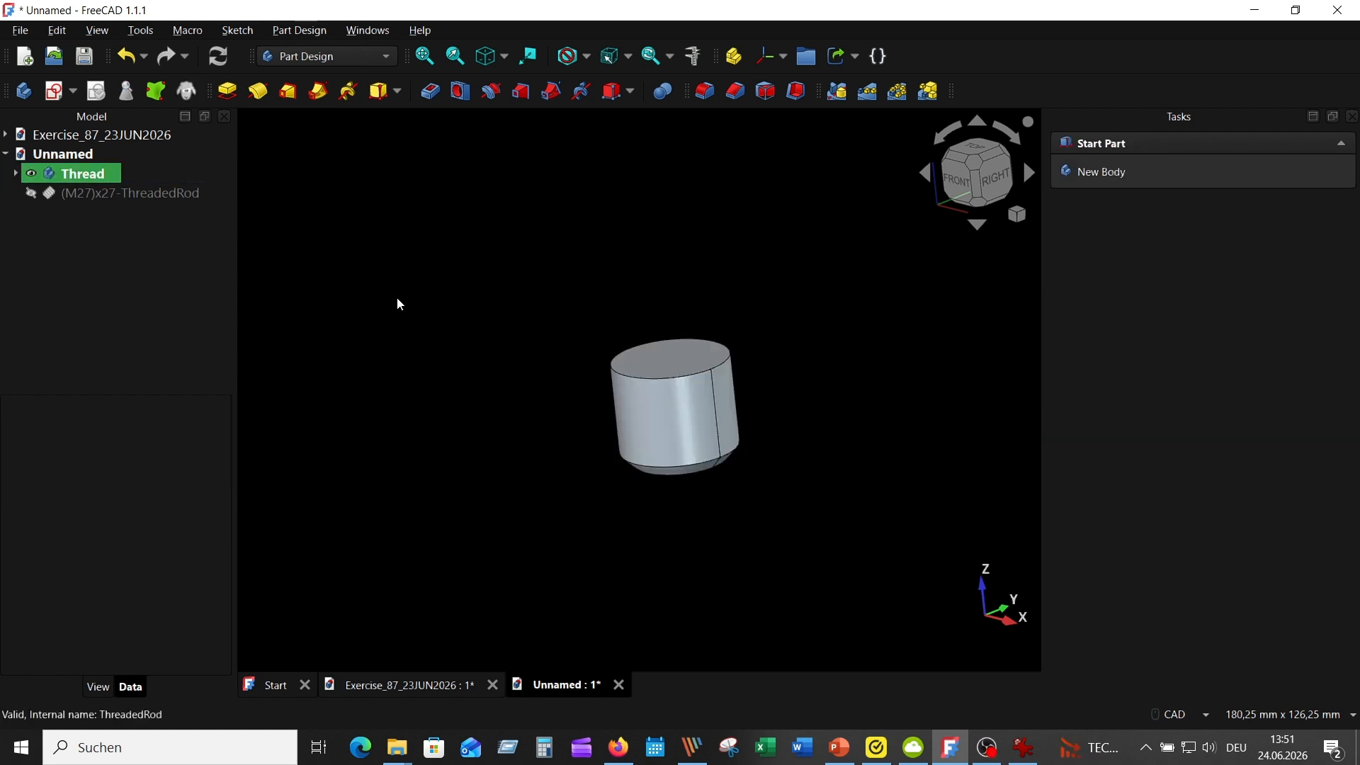
Enable the modelled thread geometry on the M27 threaded rod
{"action": "left_click", "coordinate": [90, 194]}
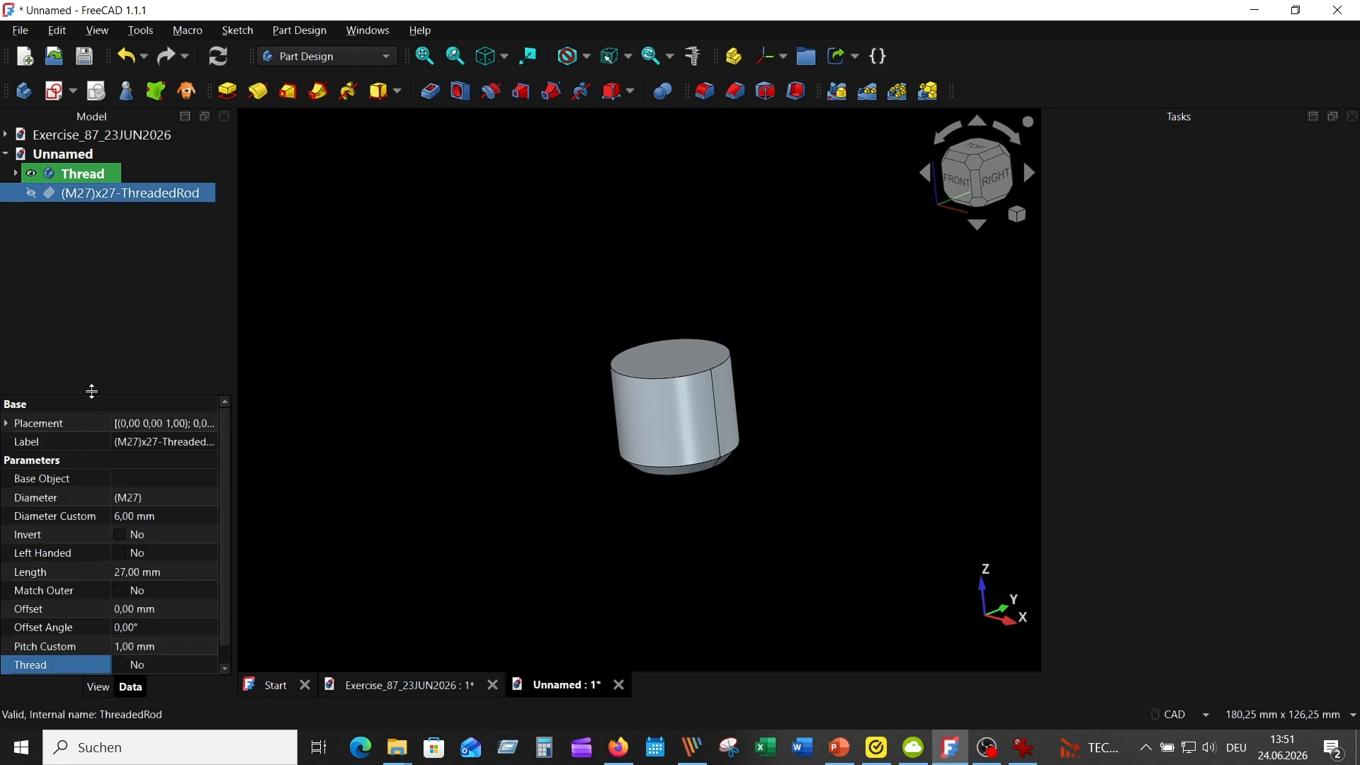
{"action": "left_click", "coordinate": [132, 651]}
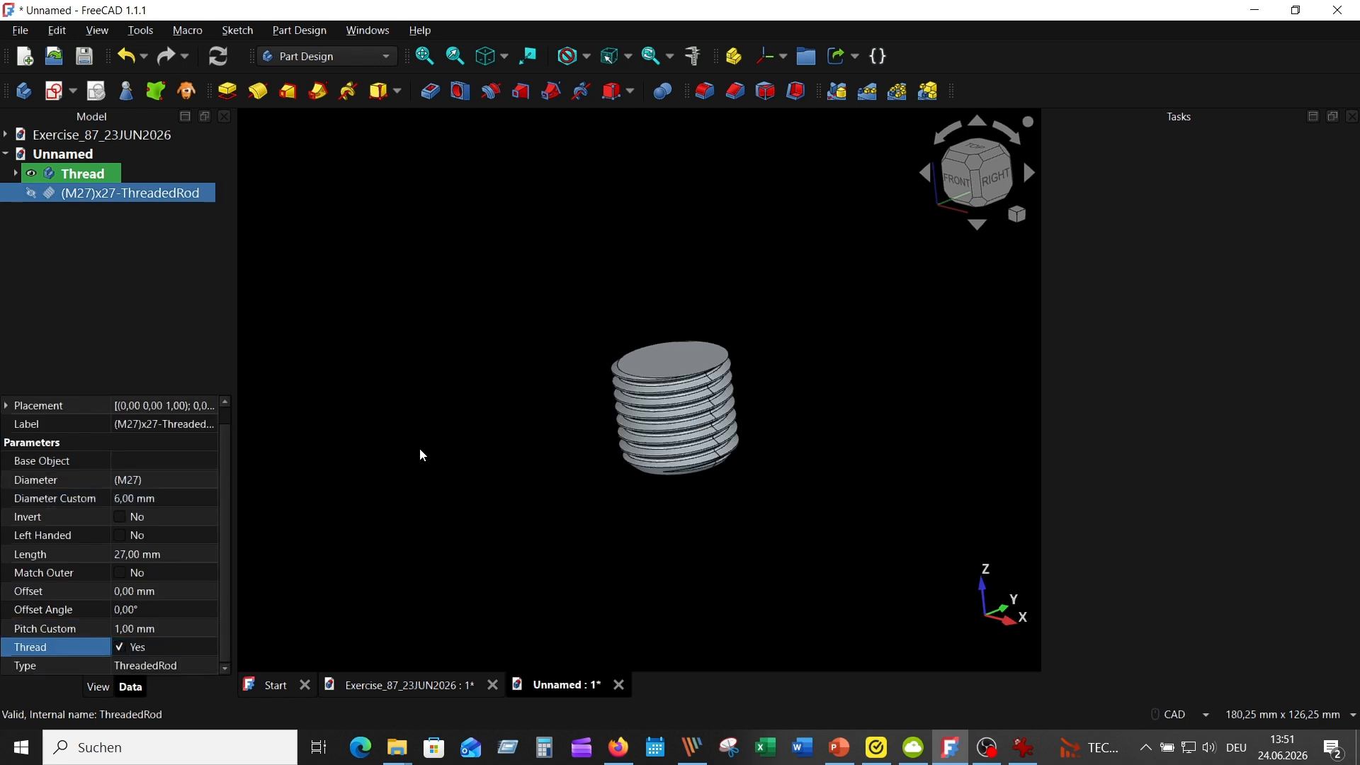
{"action": "left_click", "coordinate": [418, 456]}
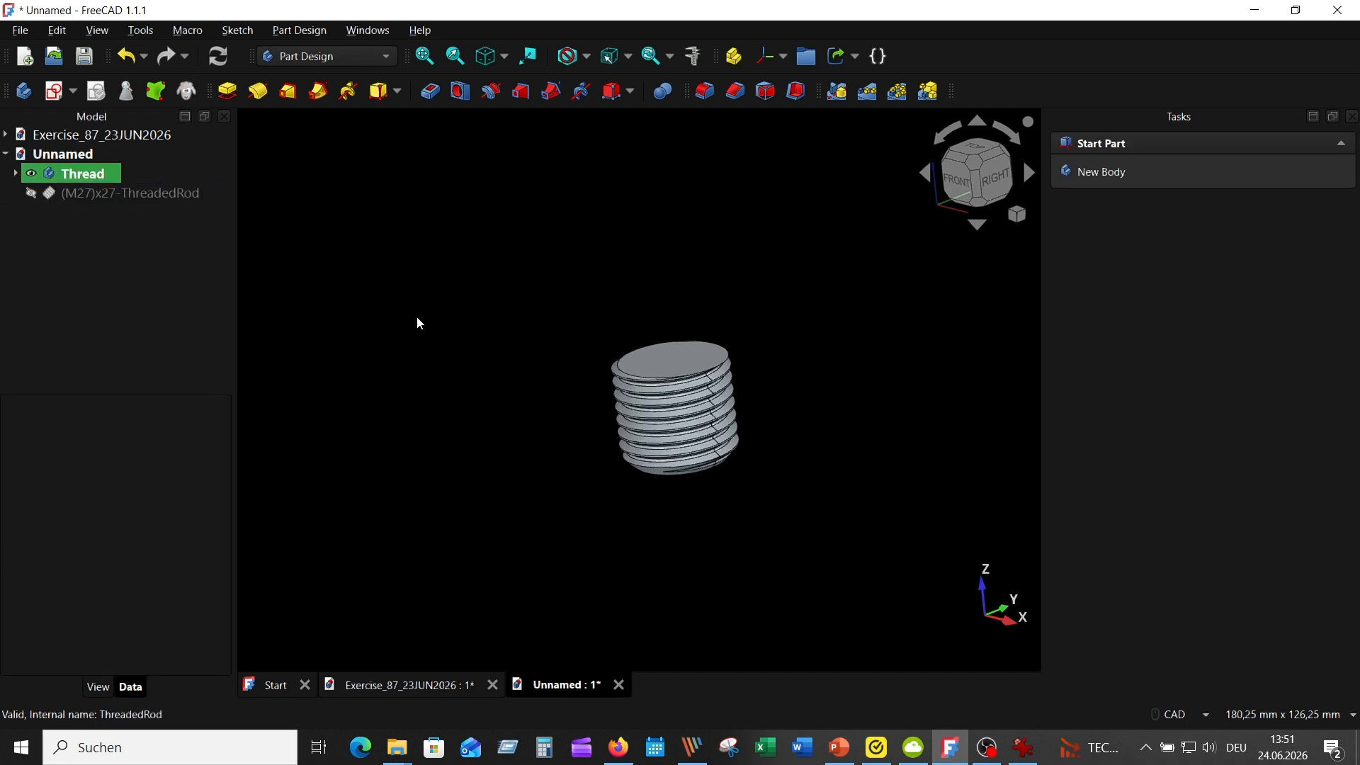
Copy the Thread body together with all of its dependencies
{"action": "left_click", "coordinate": [102, 176]}
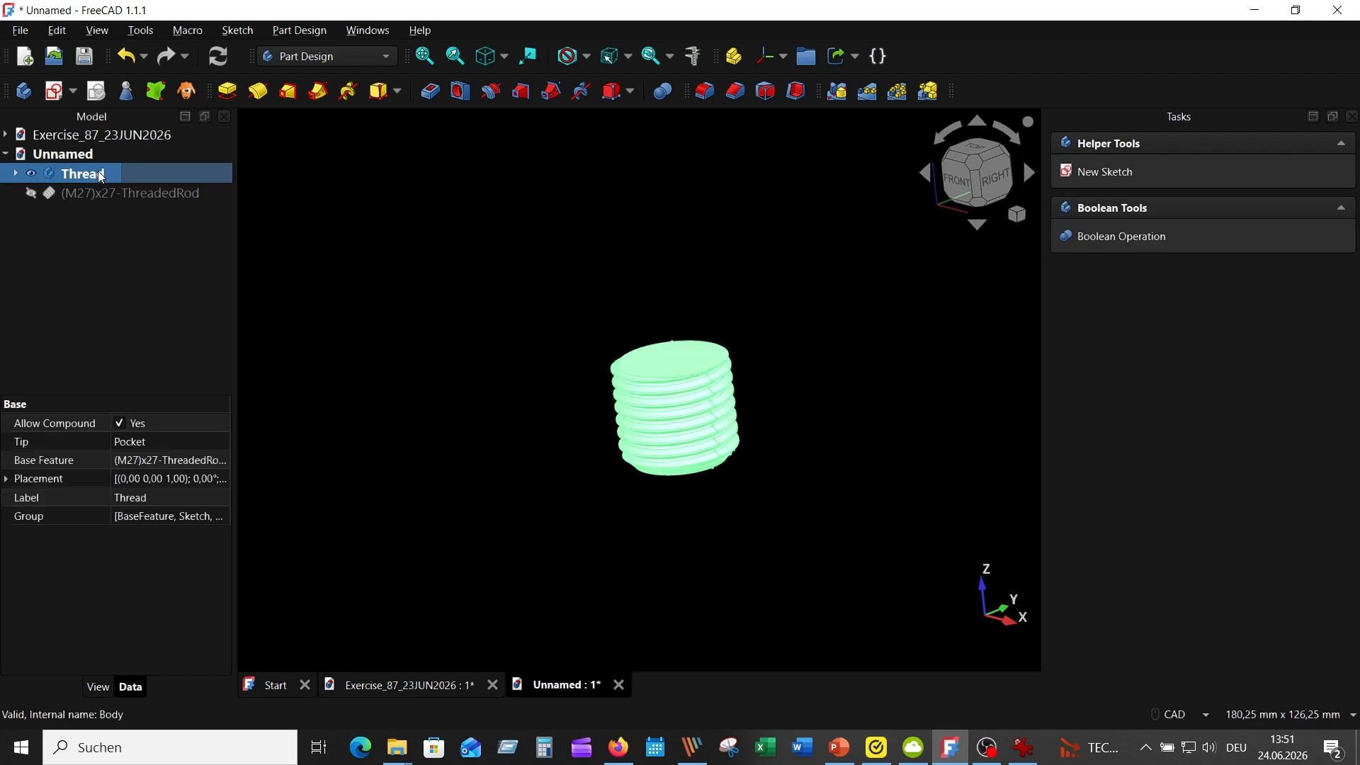
{"action": "right_click", "coordinate": [102, 176]}
{"action": "left_click", "coordinate": [155, 309]}
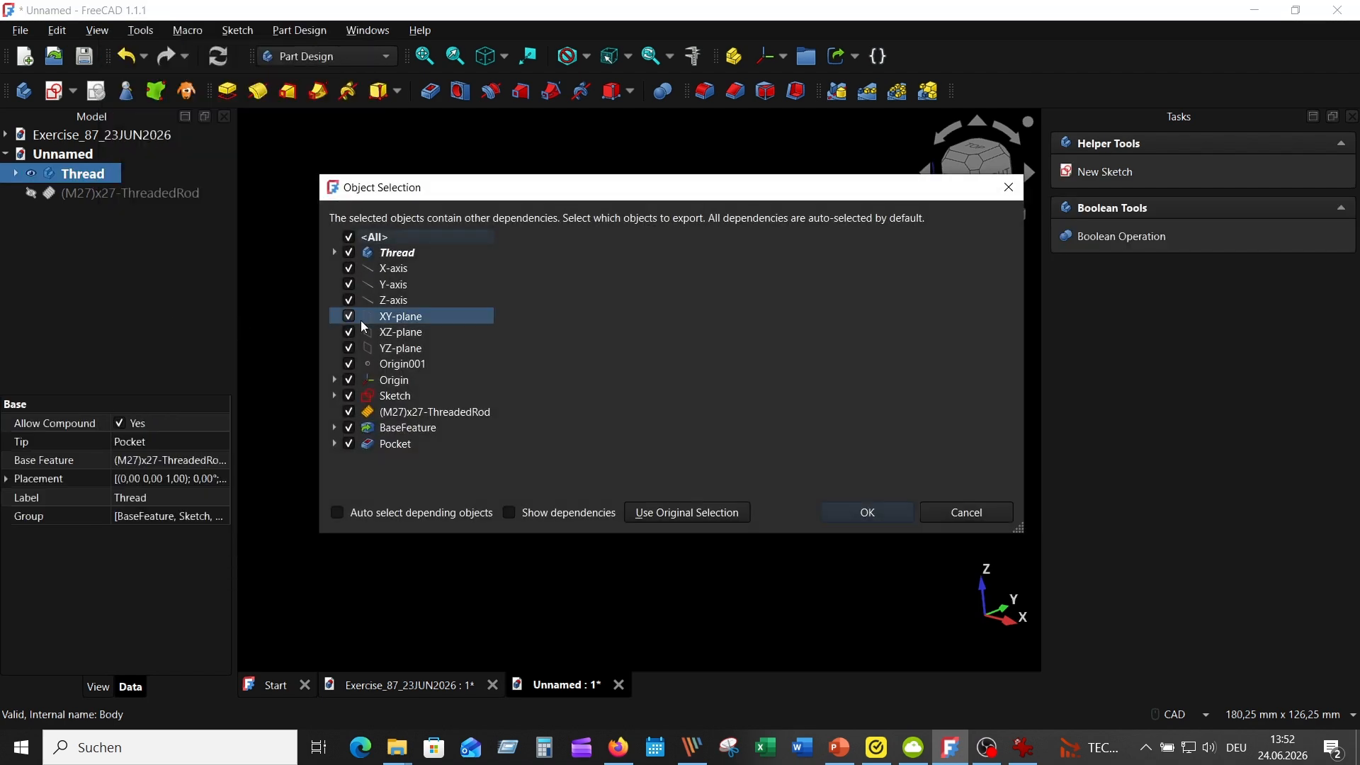
{"action": "left_click", "coordinate": [867, 513]}
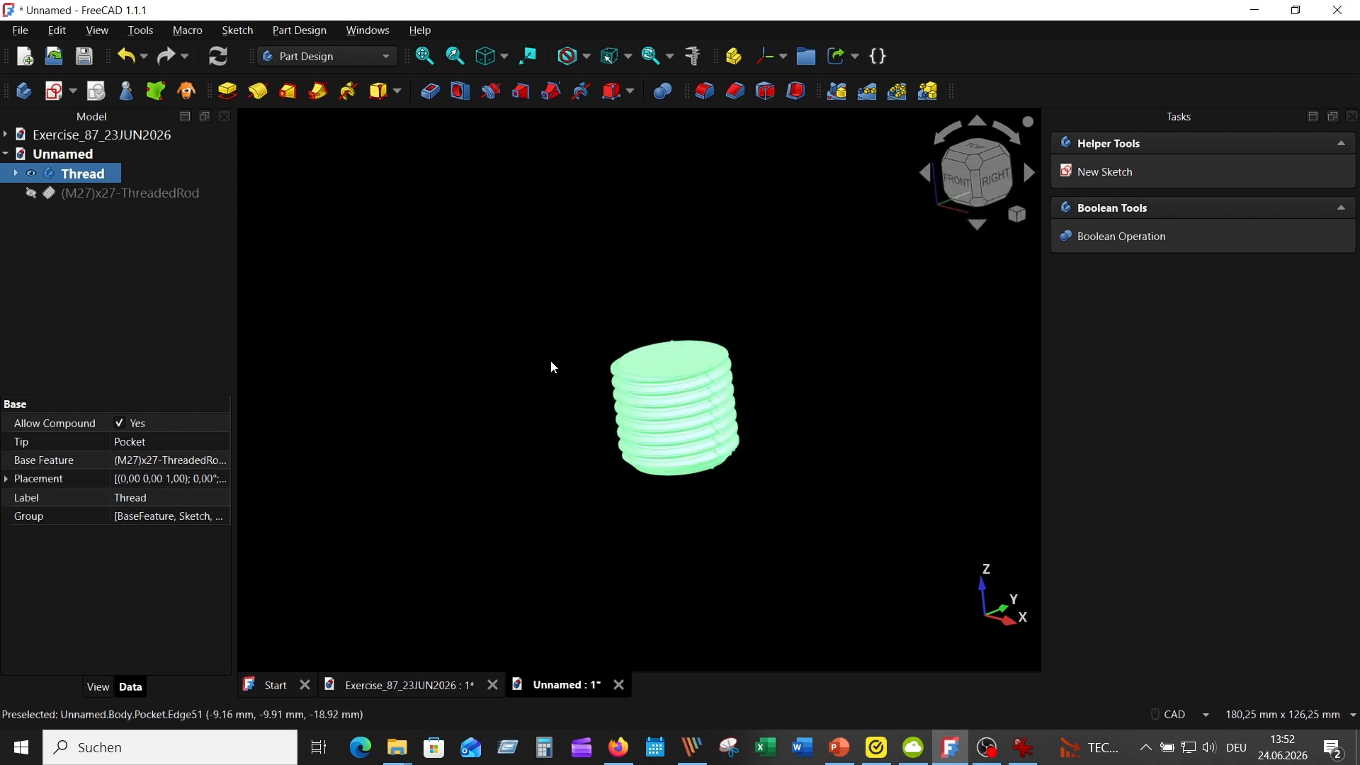
Paste the copied Thread body into the Exercise_87_23JUN2026 document
{"action": "left_click", "coordinate": [418, 690]}
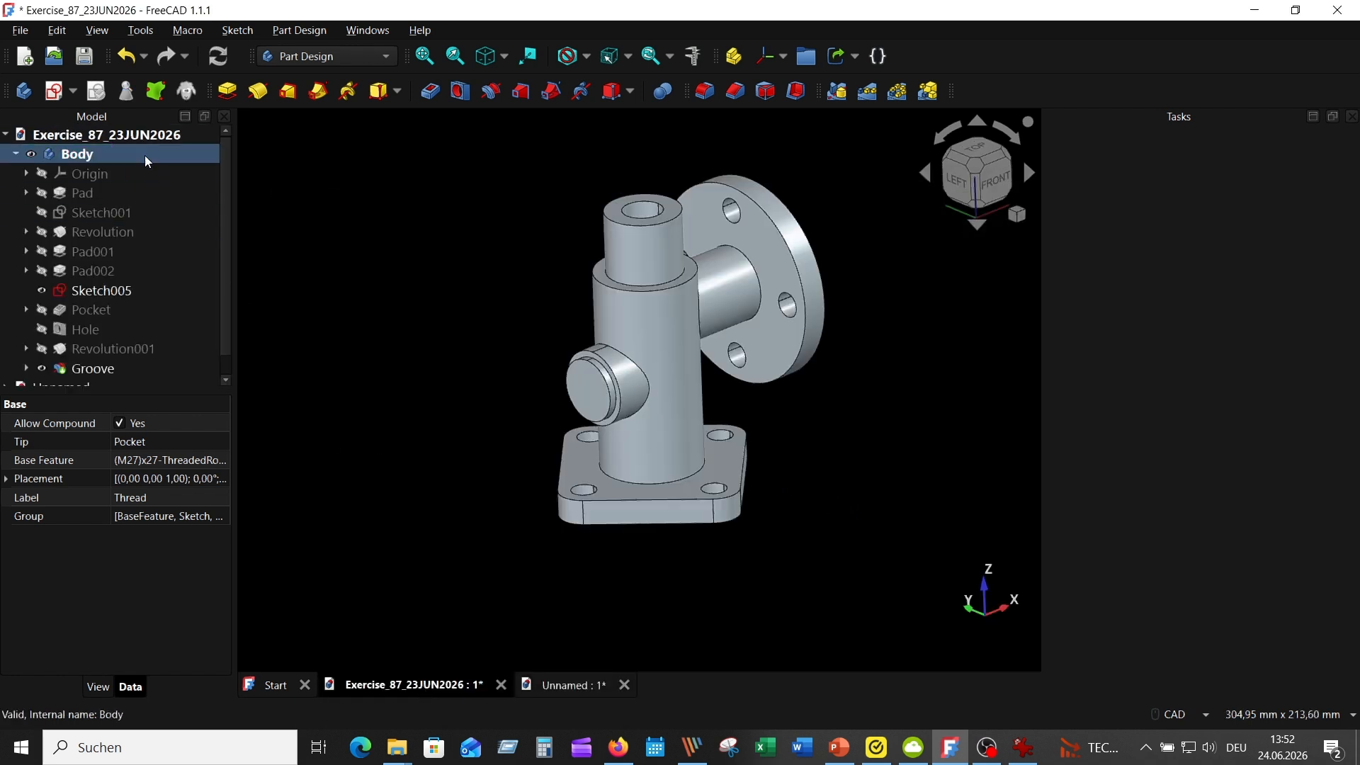
{"action": "left_click", "coordinate": [91, 156]}
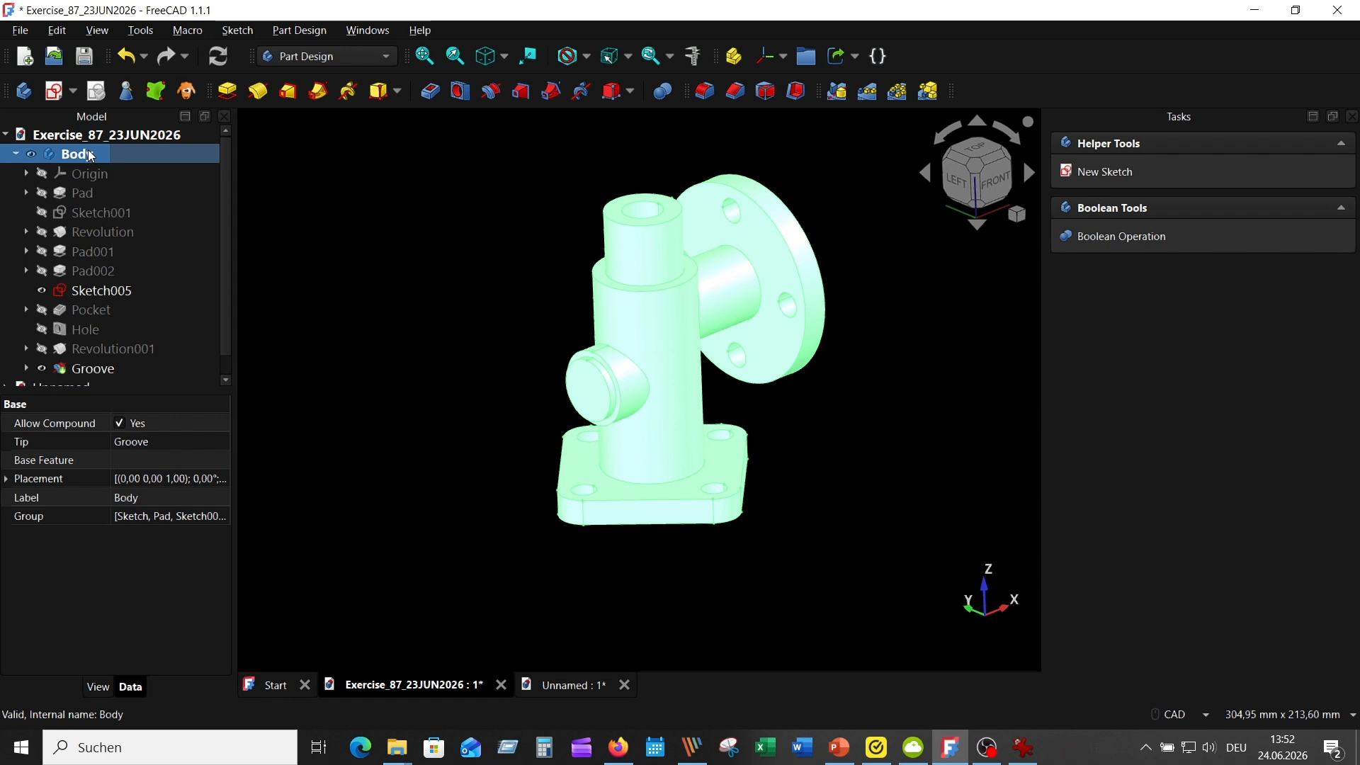
{"action": "right_click", "coordinate": [91, 156]}
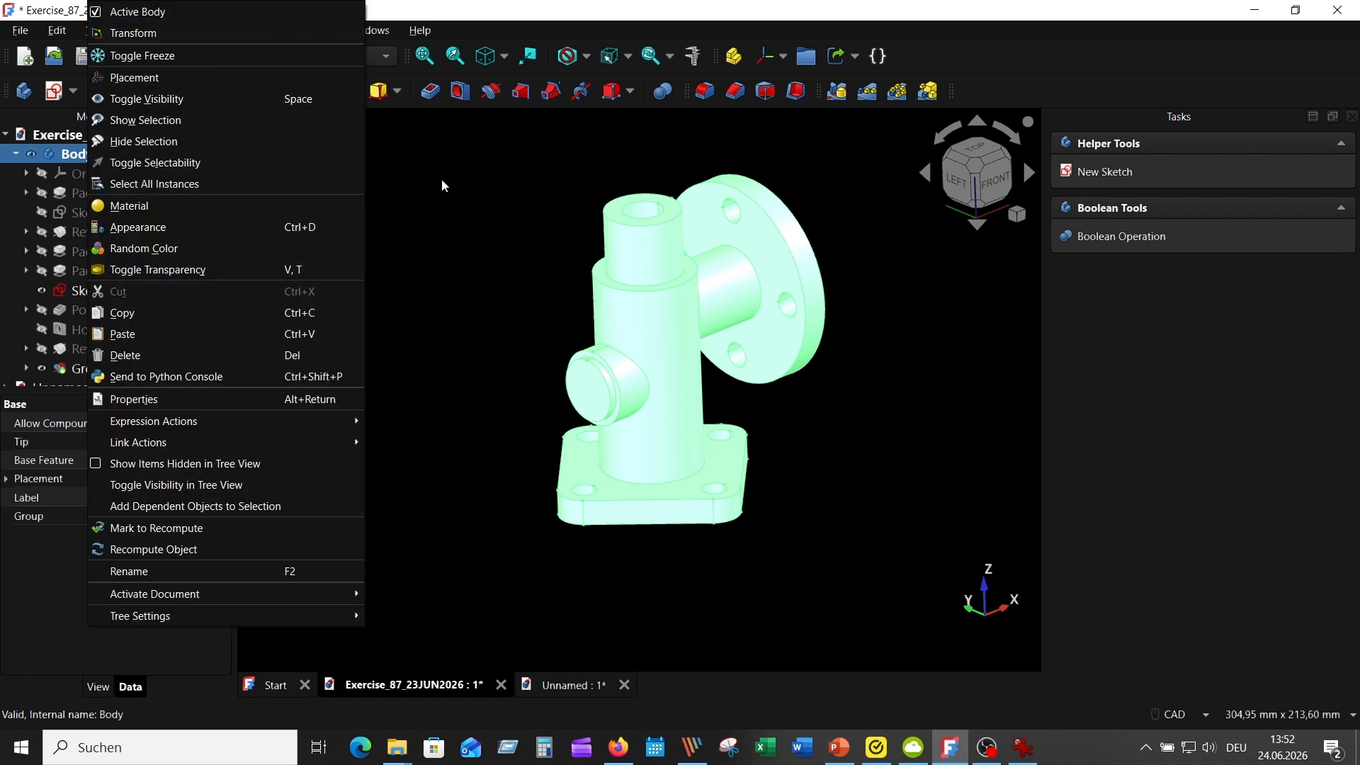
{"action": "left_click", "coordinate": [131, 333]}
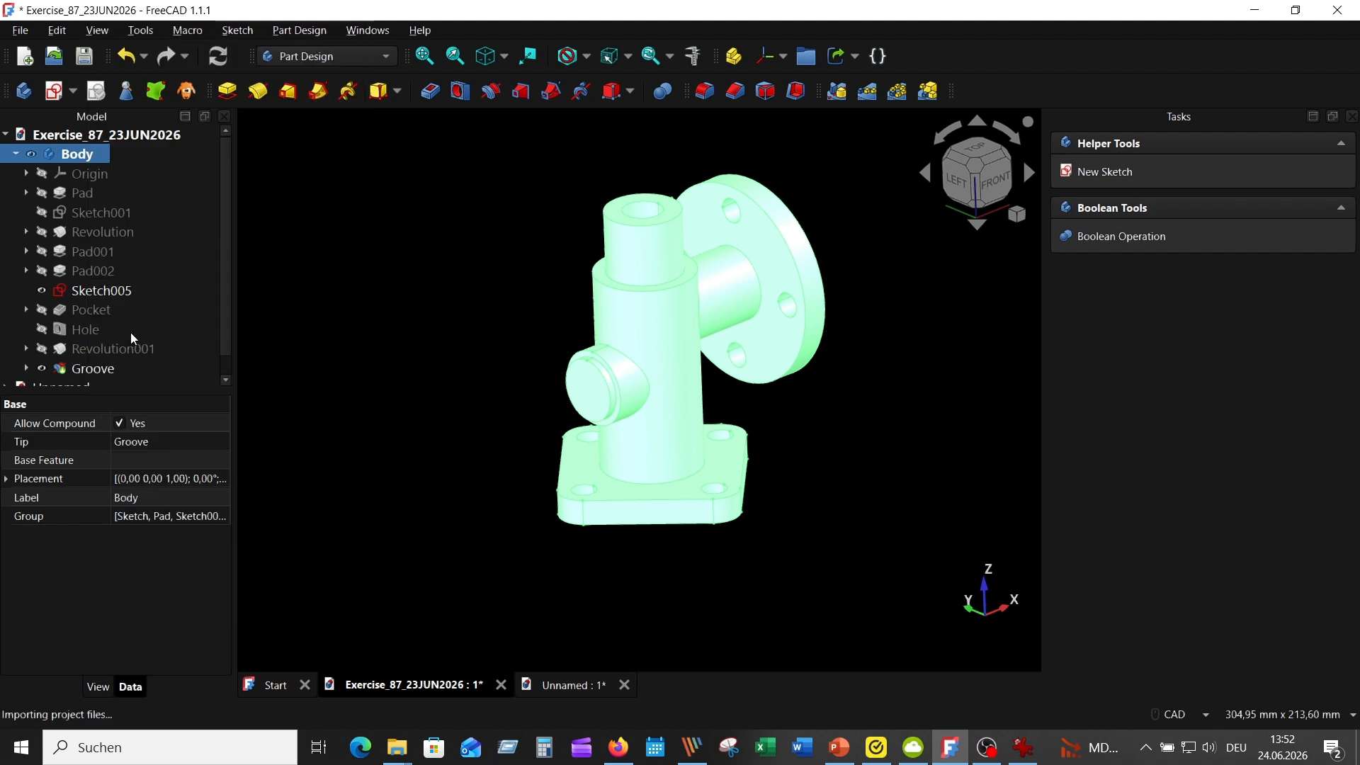
{"action": "middle_click_drag", "start_coordinate": [469, 386], "coordinate": [483, 338]}
{"action": "left_click", "coordinate": [468, 282]}
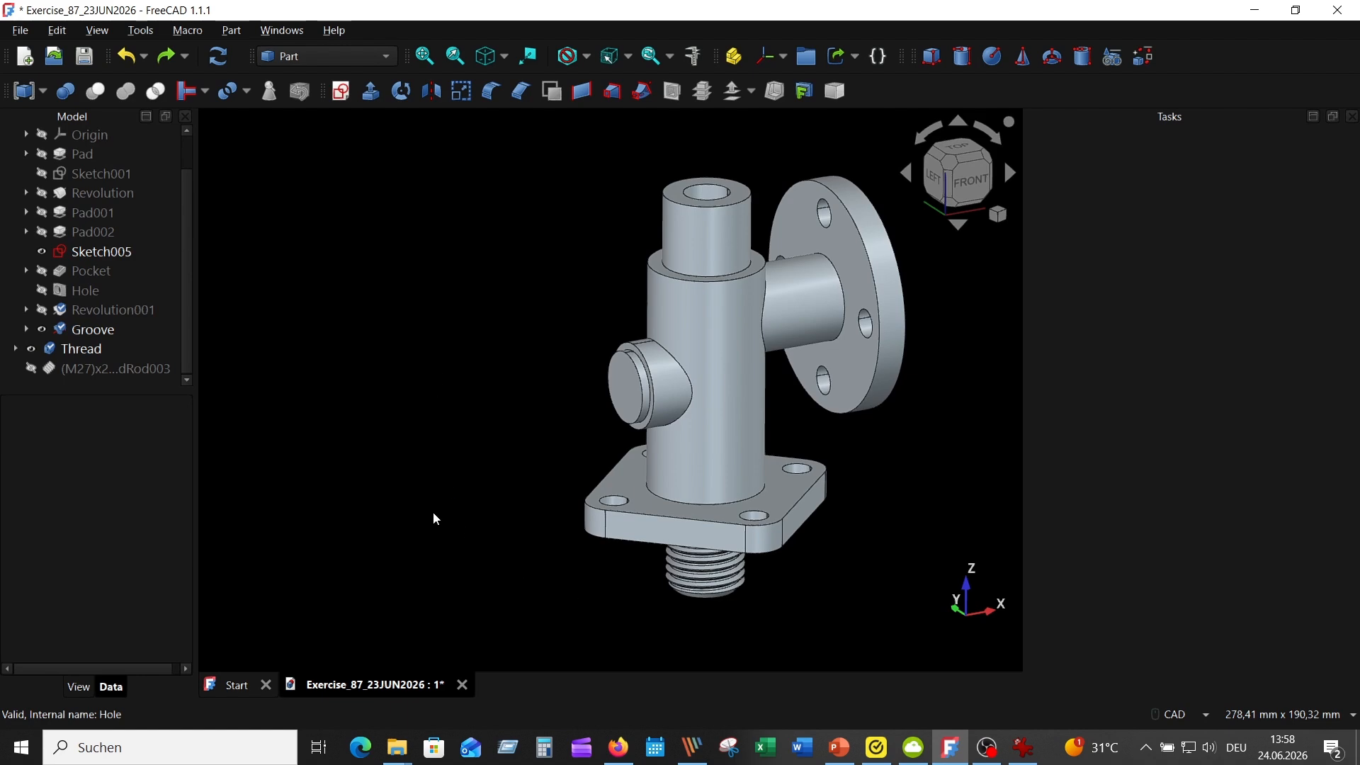
Start transforming the pasted Thread body and set its rotation about the V axis to 90°
{"action": "left_click", "coordinate": [90, 351]}
{"action": "right_click", "coordinate": [92, 351]}
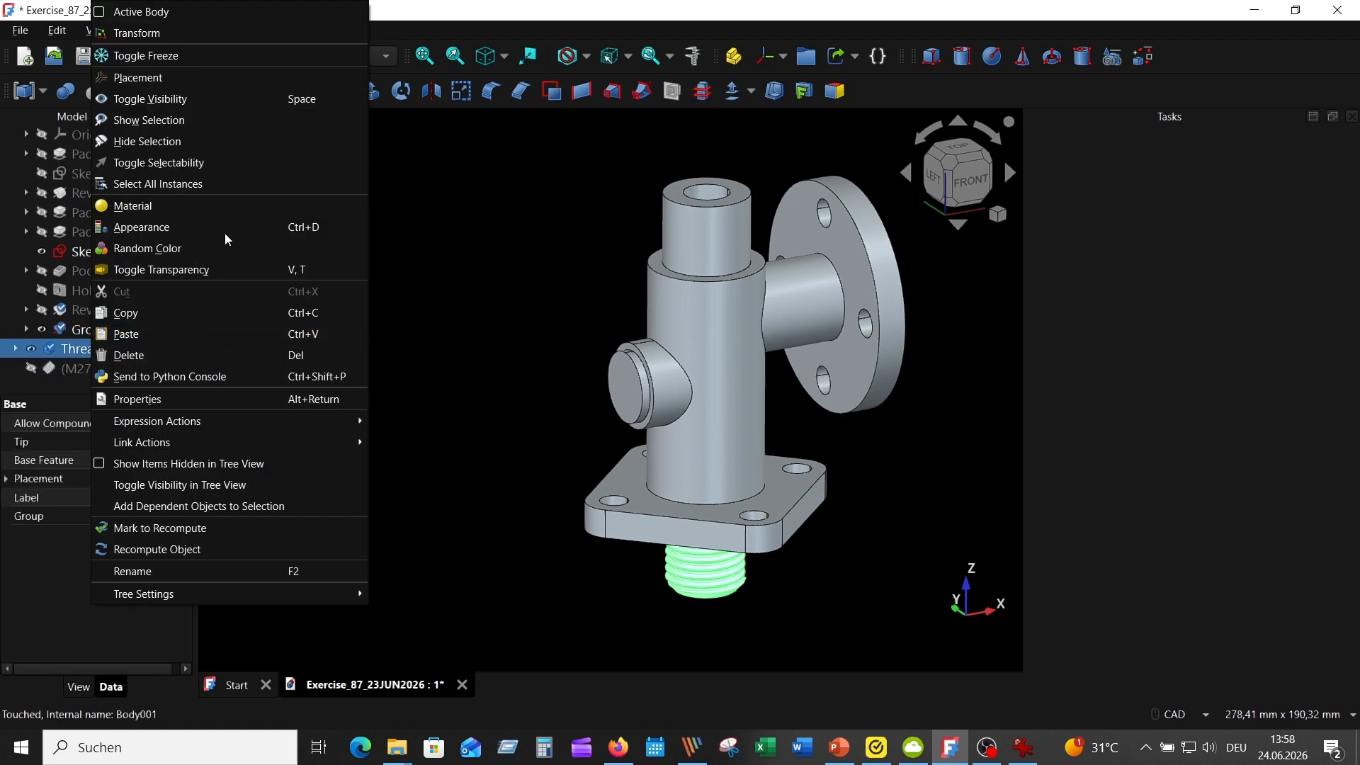
{"action": "left_click", "coordinate": [177, 39]}
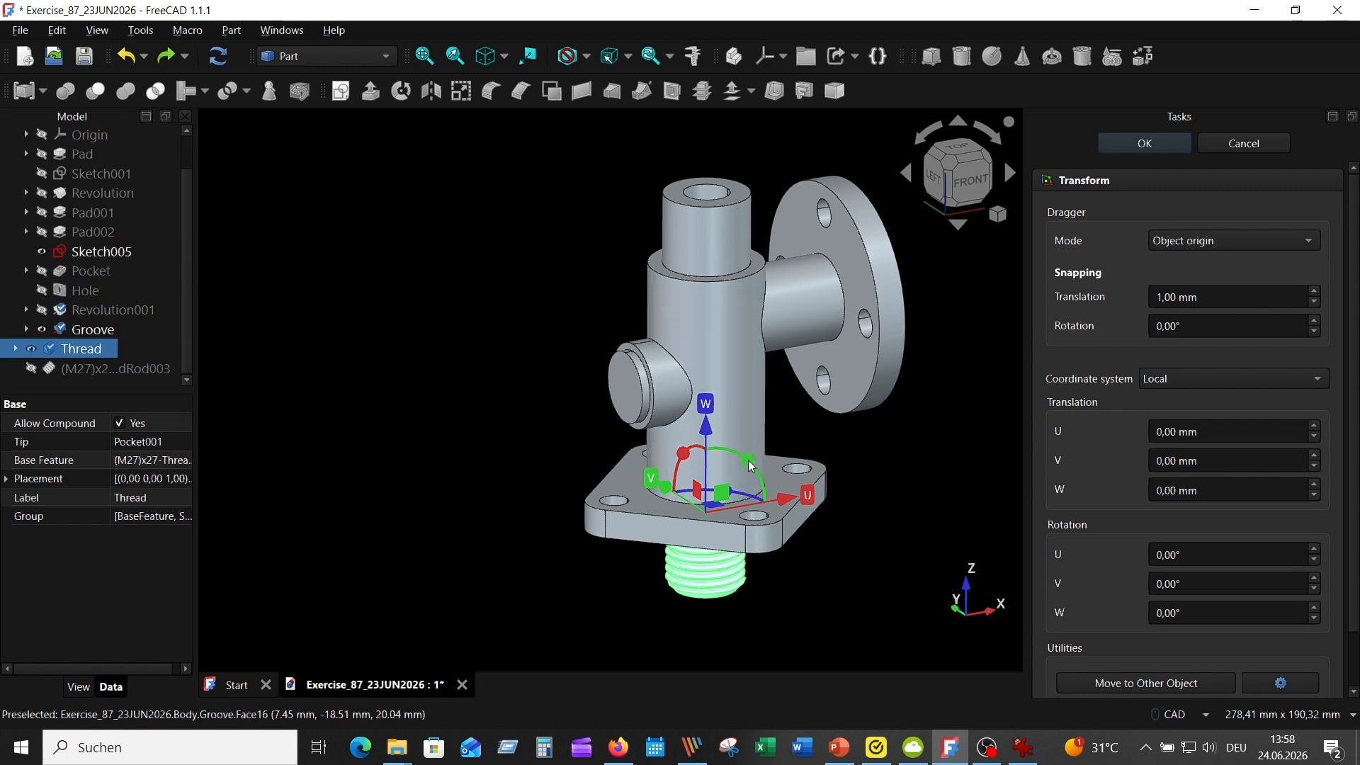
{"action": "left_click_drag", "start_coordinate": [749, 460], "coordinate": [805, 584]}
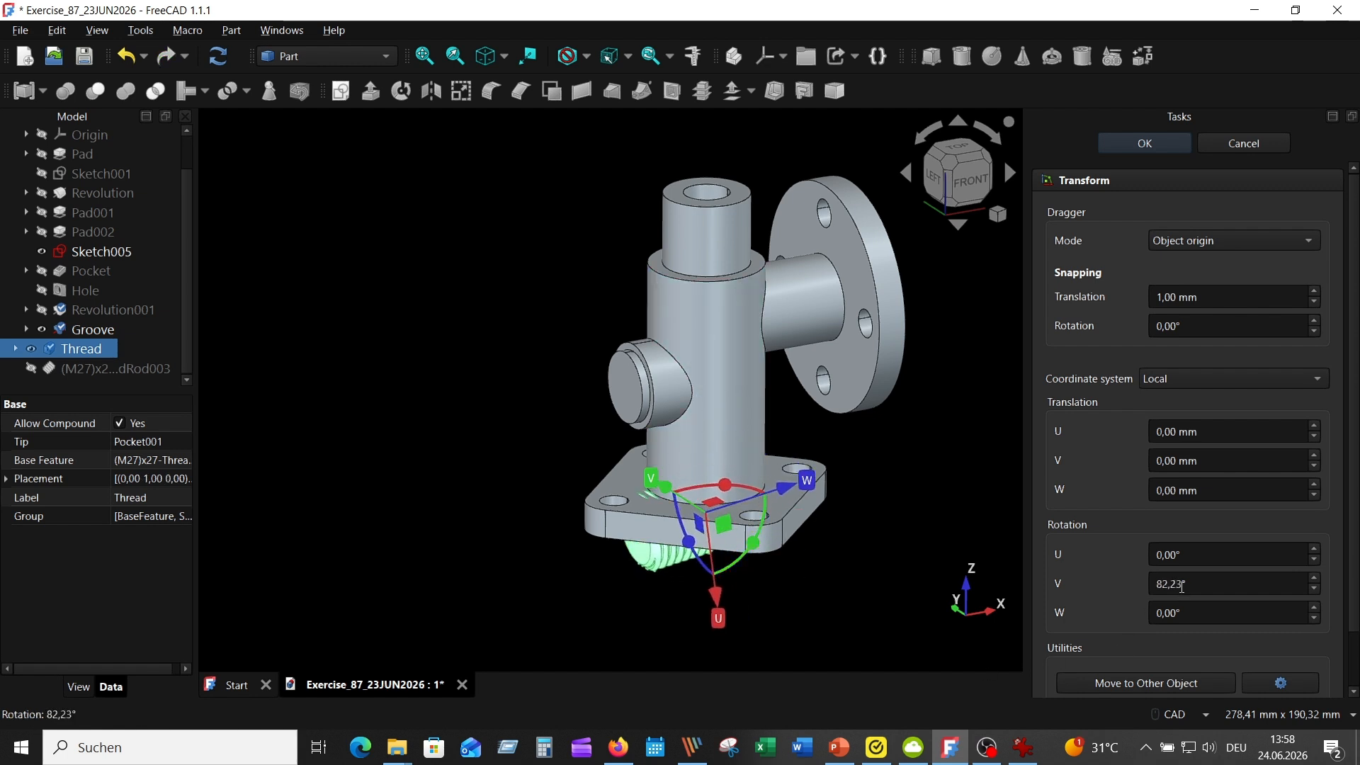
{"action": "left_click_drag", "start_coordinate": [1182, 586], "coordinate": [1151, 585]}
{"action": "type", "text": "90"}
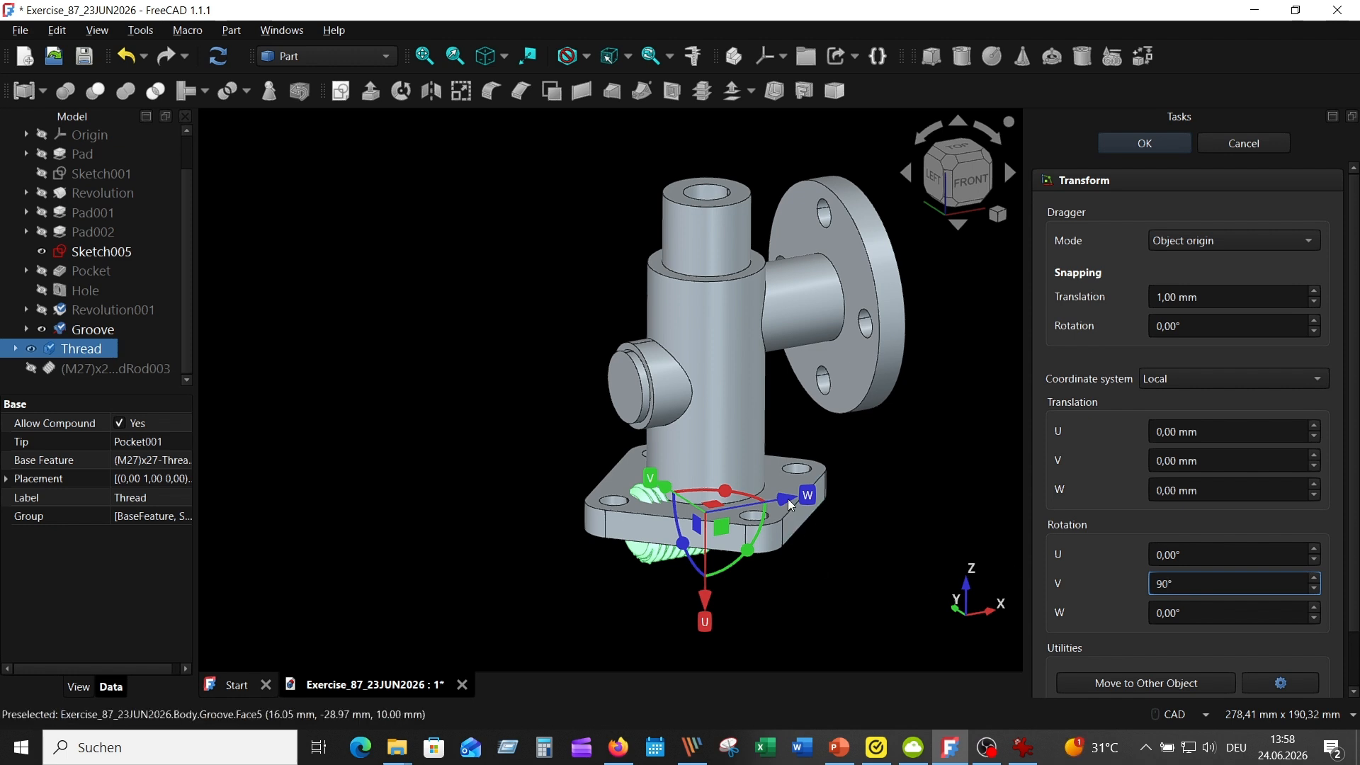
Shift the Thread body along its local W axis with a translation of -28 mm
{"action": "left_click_drag", "start_coordinate": [784, 498], "coordinate": [693, 513]}
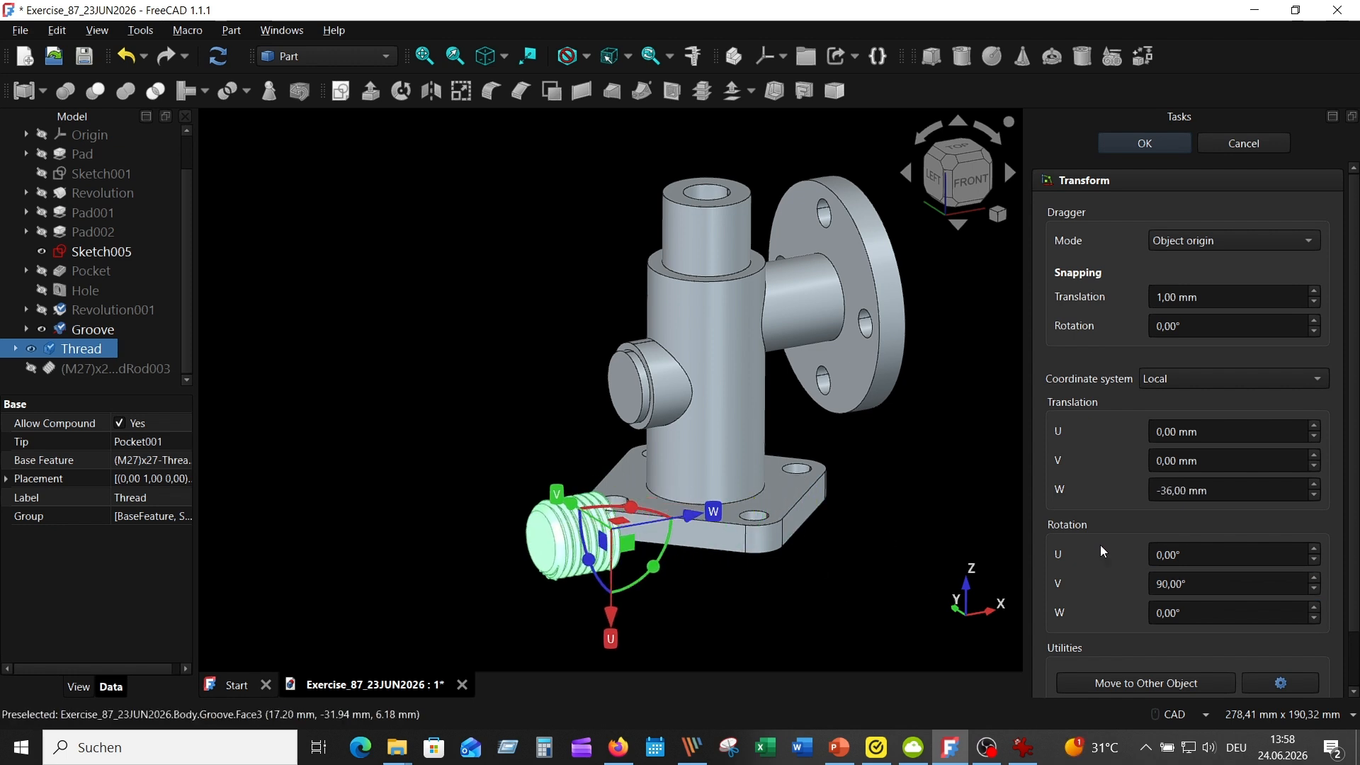
{"action": "left_click", "coordinate": [1168, 490]}
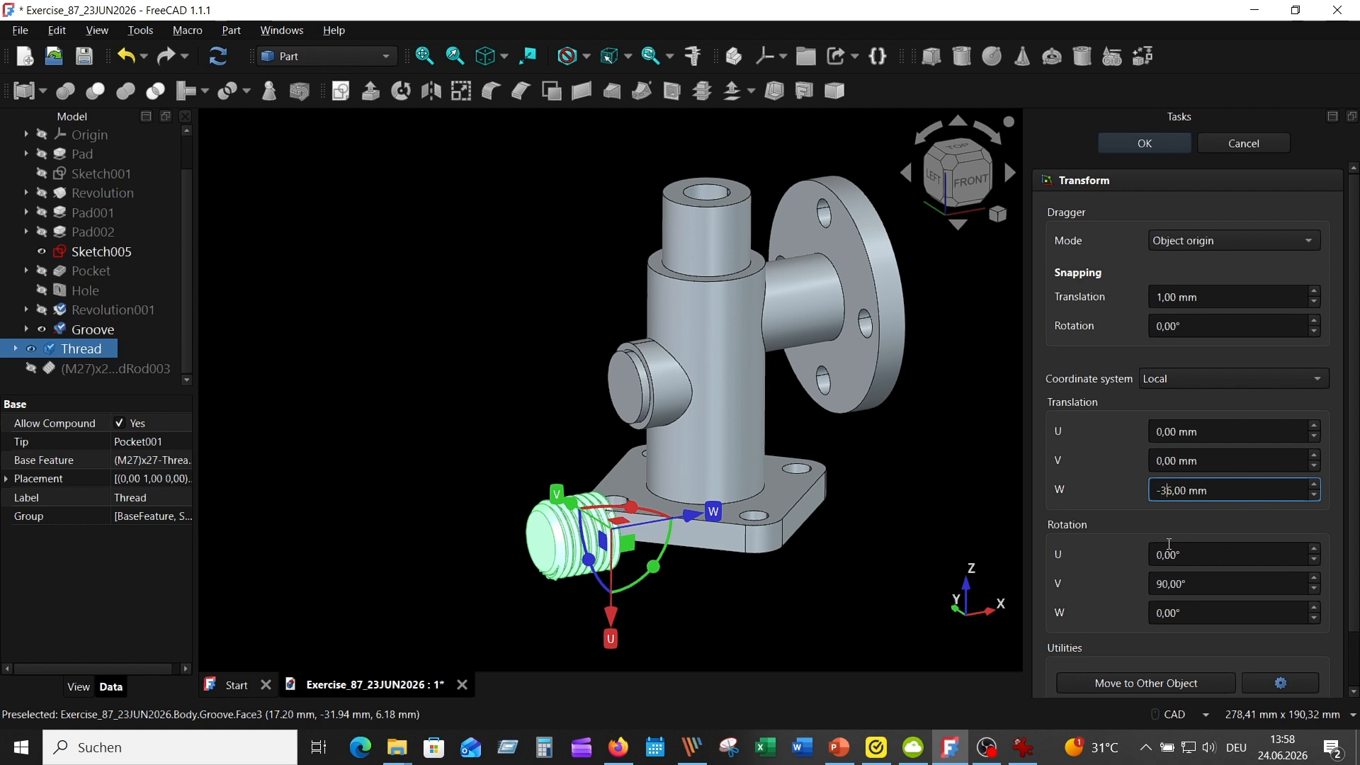
{"action": "key", "text": "Delete"}
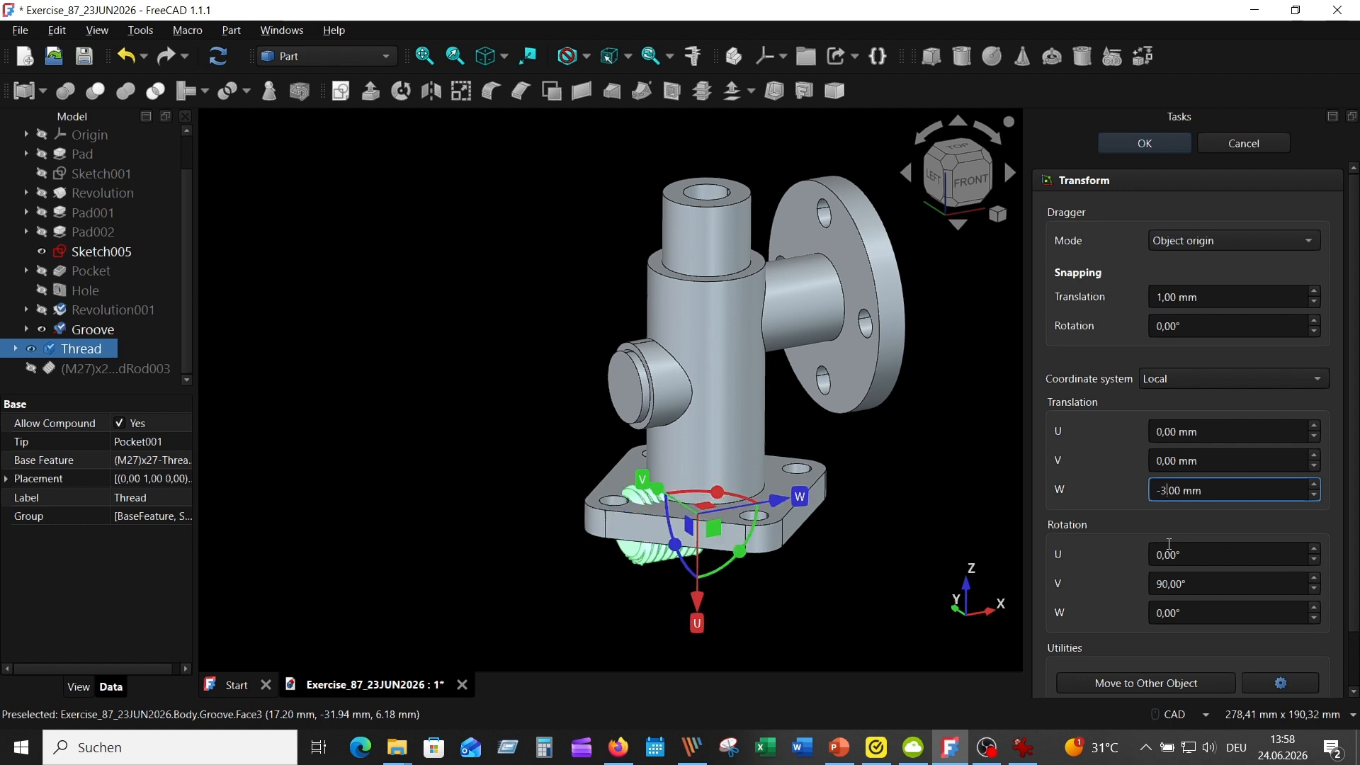
{"action": "key", "text": "BackSpace"}
{"action": "type", "text": "28"}
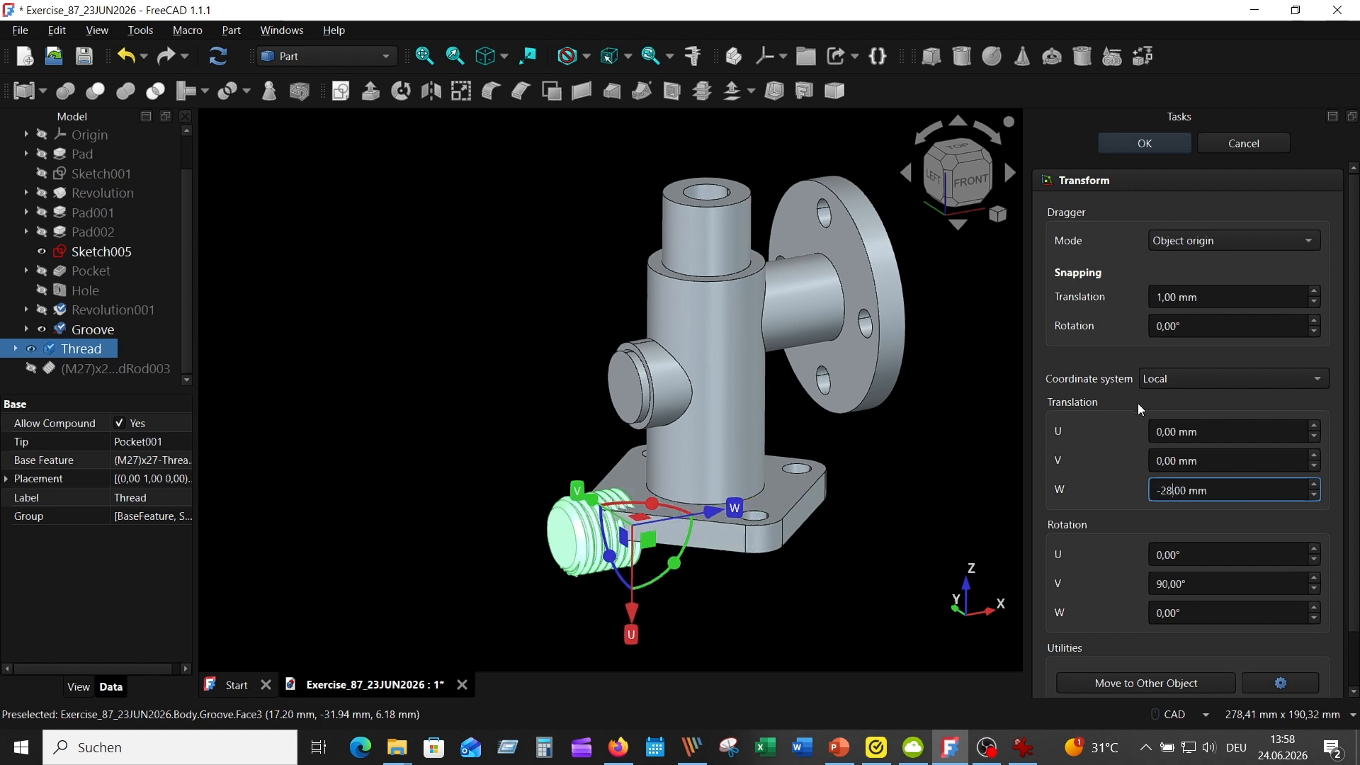
Set the Thread body's U translation to -50 mm to align it with the side branch, and accept the transform
{"action": "left_click", "coordinate": [1159, 431]}
{"action": "type", "text": "5"}
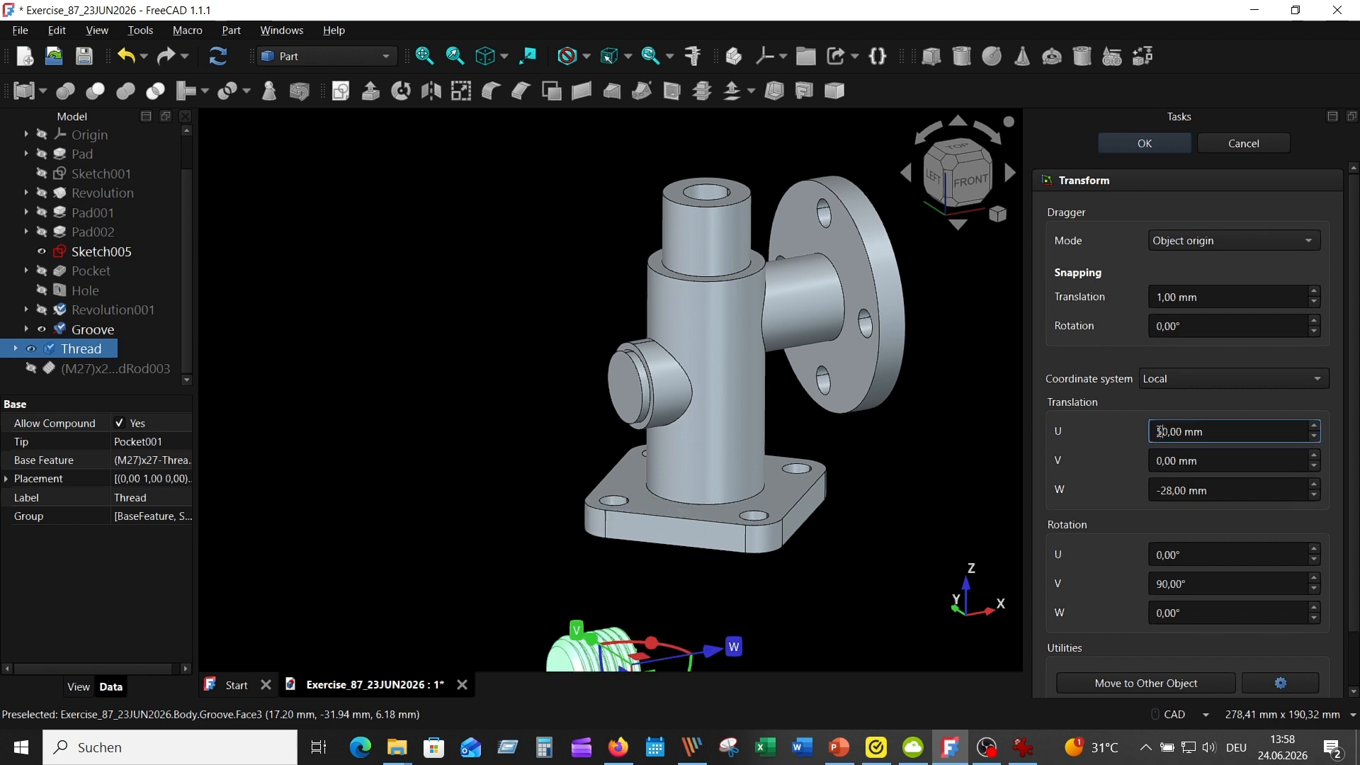
{"action": "key", "text": "Home"}
{"action": "type", "text": "-"}
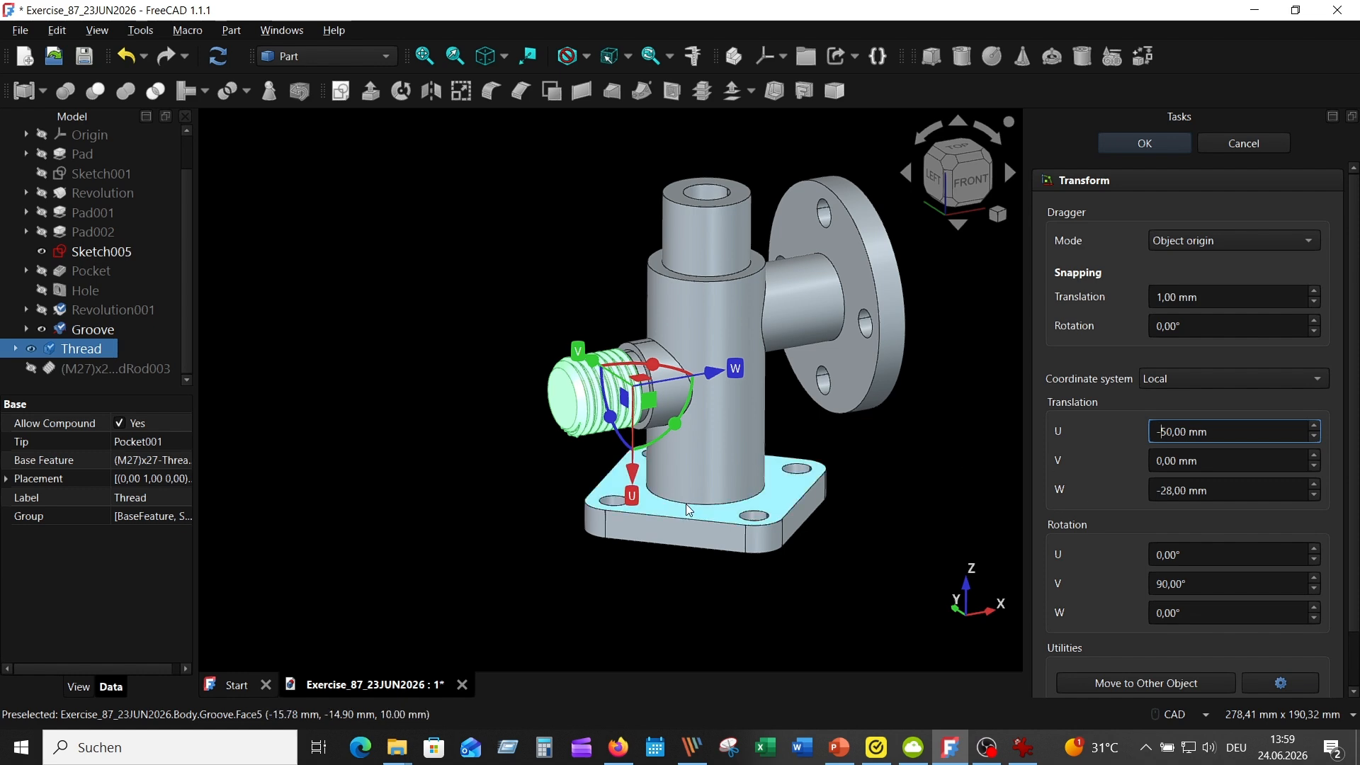
{"action": "scroll", "coordinate": [689, 491], "scroll_direction": "up", "scroll_amount": 5}
{"action": "scroll", "coordinate": [688, 491], "scroll_direction": "up", "scroll_amount": 4}
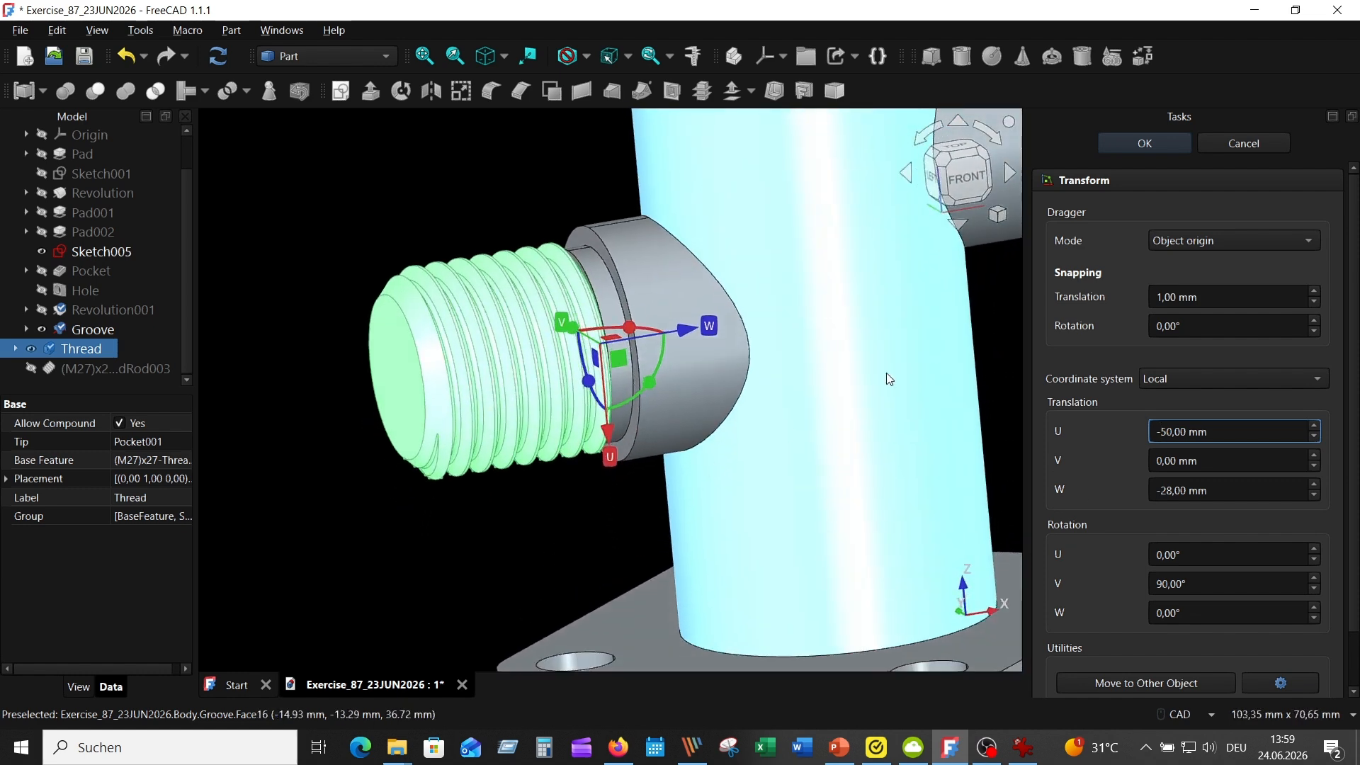
{"action": "left_click", "coordinate": [1103, 144]}
{"action": "scroll", "coordinate": [747, 393], "scroll_direction": "down", "scroll_amount": 8}
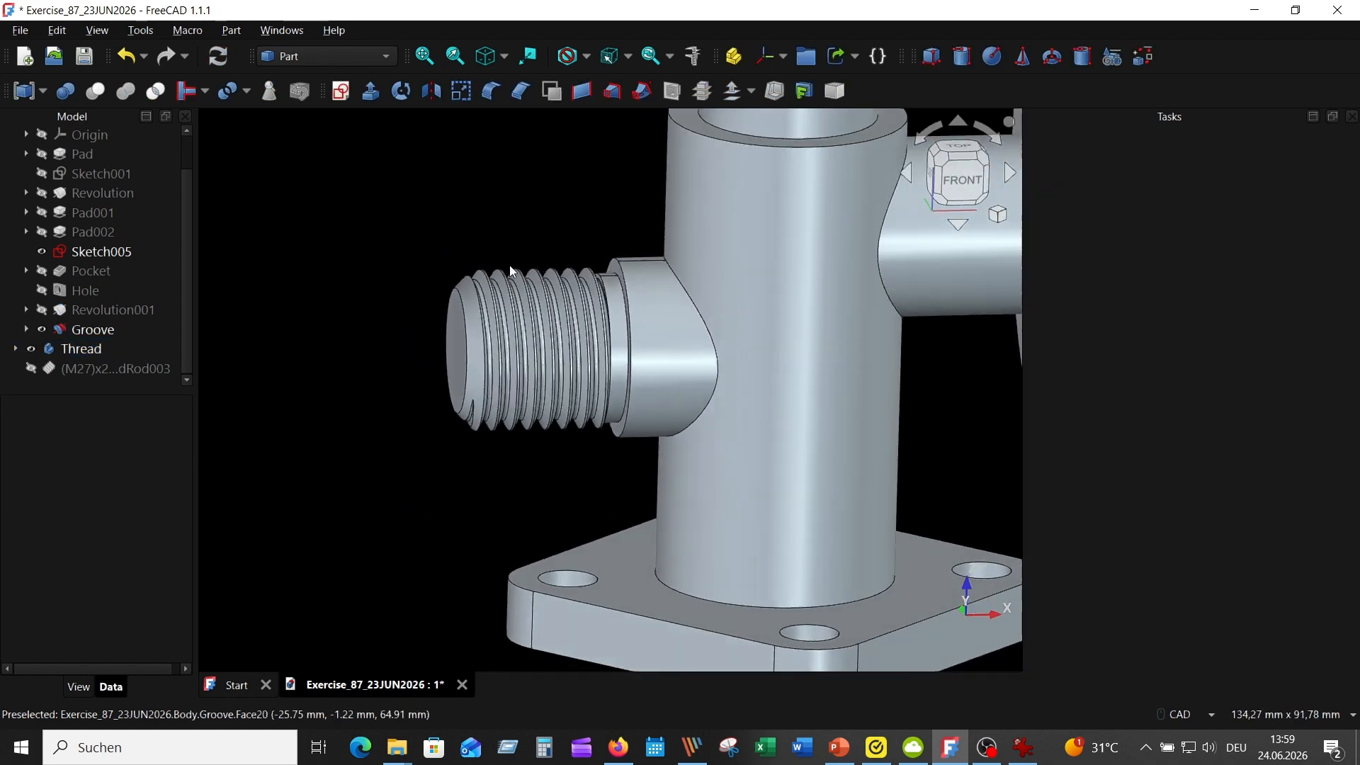
{"action": "scroll", "coordinate": [747, 396], "scroll_direction": "up", "scroll_amount": 4}
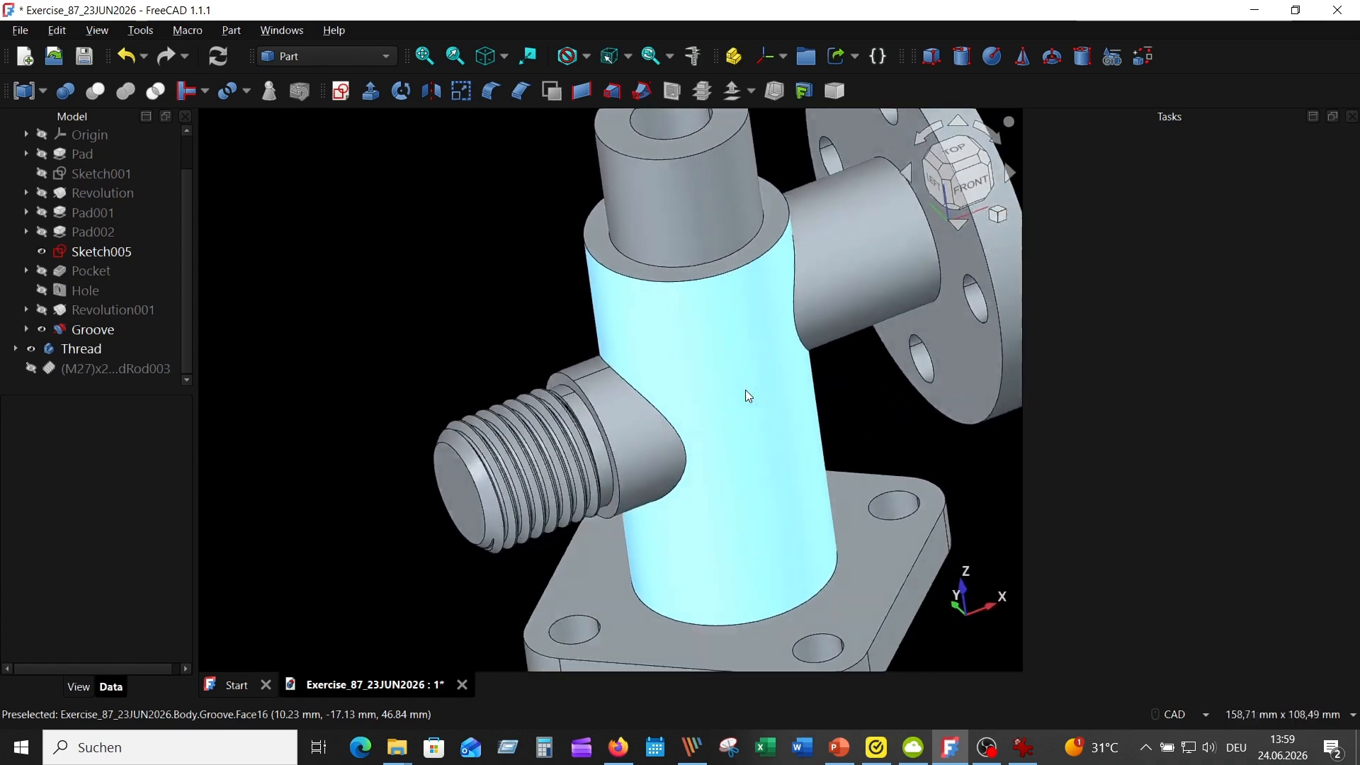
{"action": "scroll", "coordinate": [747, 395], "scroll_direction": "down", "scroll_amount": 2}
In the Part workbench, fuse the fitting's Body and the Thread body into one solid with a Boolean union
{"action": "left_click", "coordinate": [386, 63]}
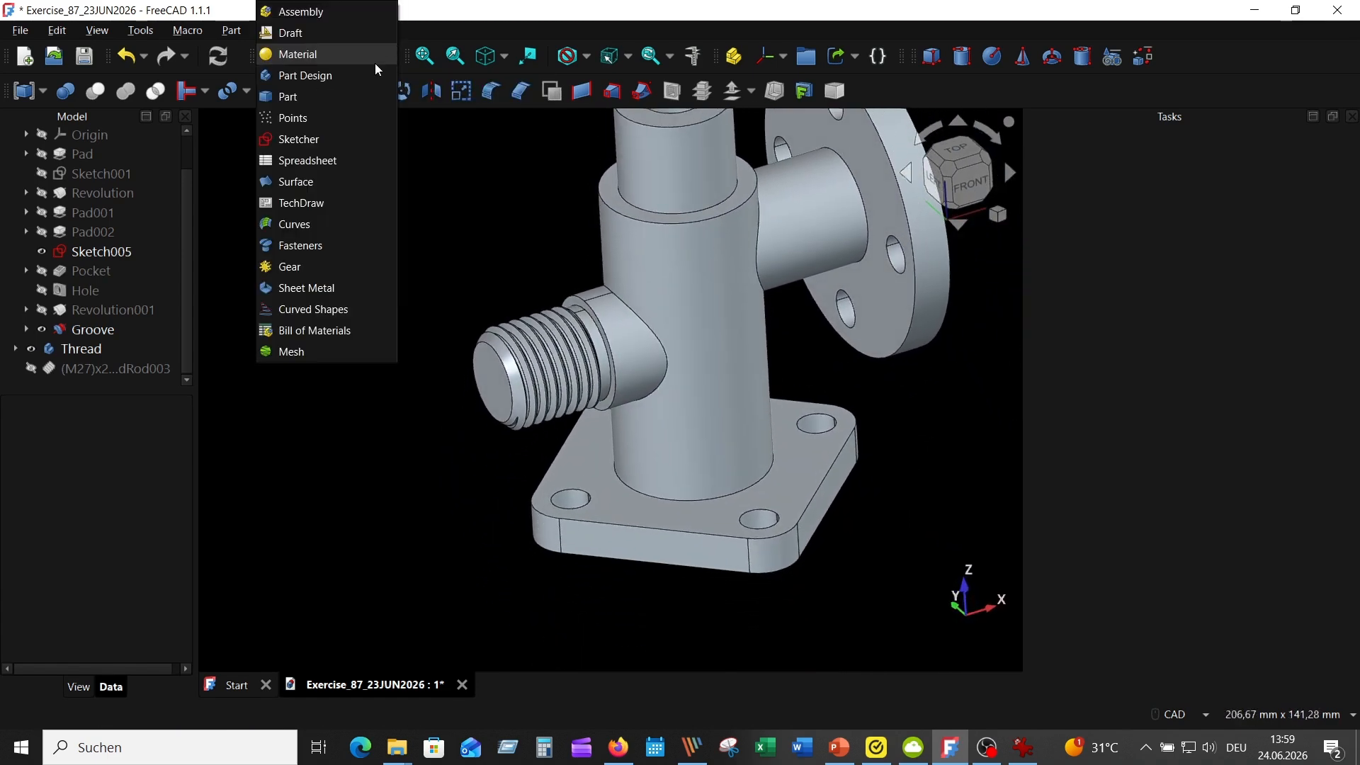
{"action": "left_click", "coordinate": [312, 102]}
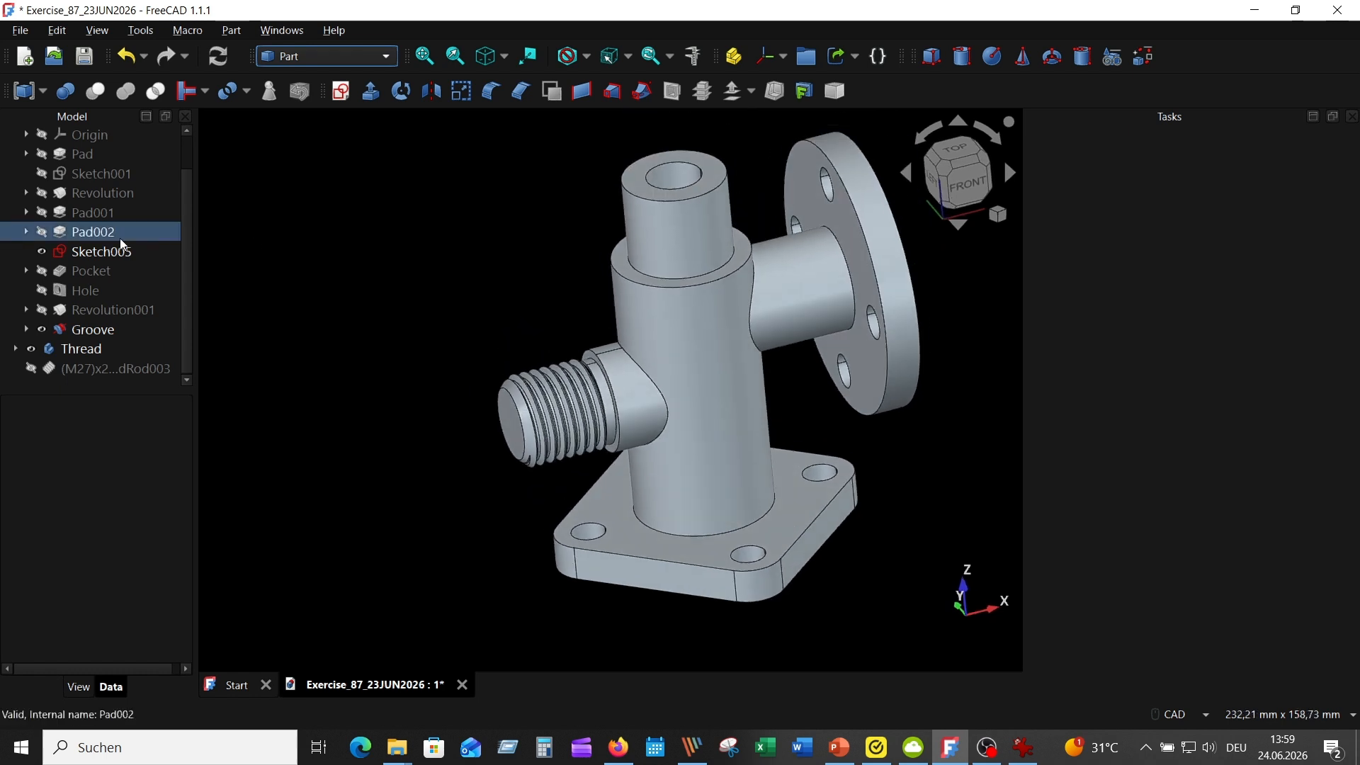
{"action": "scroll", "coordinate": [122, 244], "scroll_direction": "up", "scroll_amount": 1}
{"action": "left_click", "coordinate": [78, 156]}
{"action": "scroll", "coordinate": [141, 306], "scroll_direction": "down", "scroll_amount": 1}
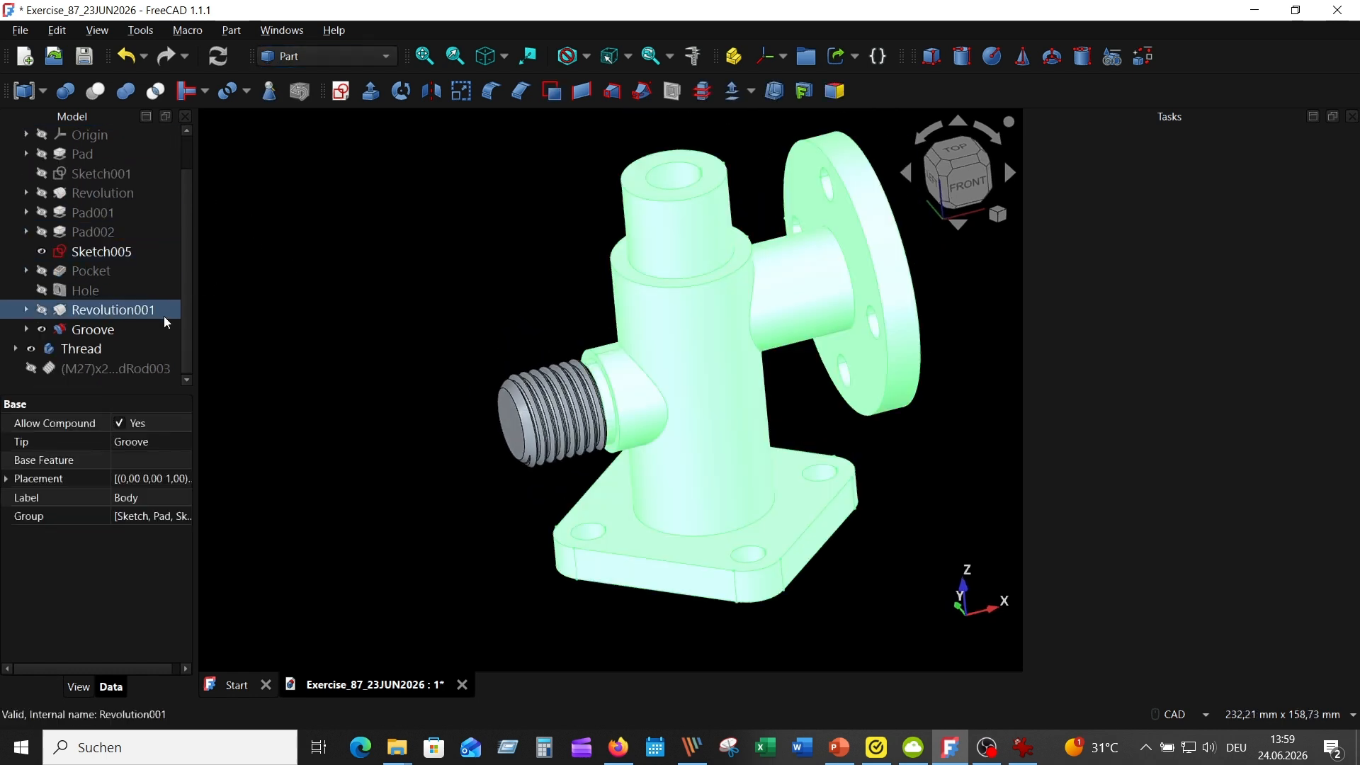
{"action": "left_click", "coordinate": [126, 90]}
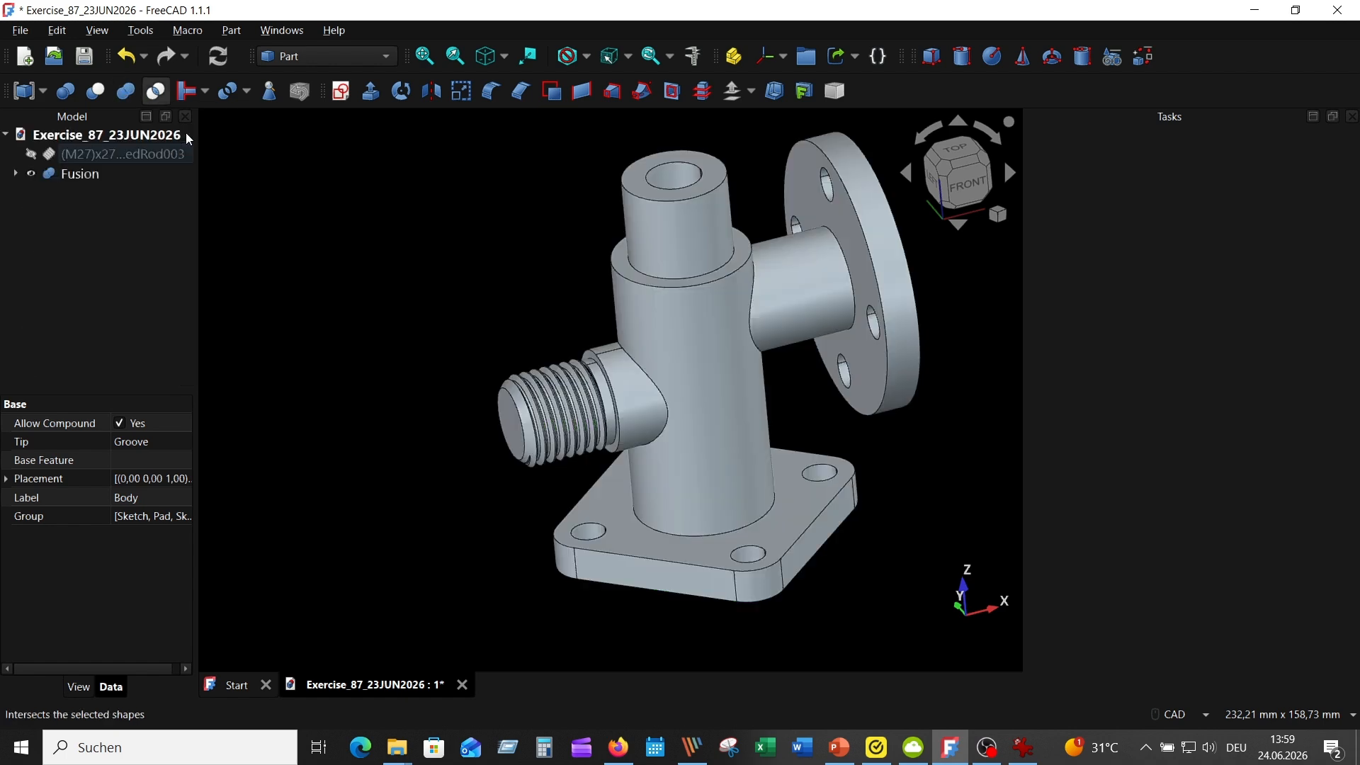
Select the fused solid and toggle its visibility to check the combined part
{"action": "left_click", "coordinate": [82, 175]}
{"action": "left_click", "coordinate": [32, 174]}
{"action": "left_click", "coordinate": [33, 174]}
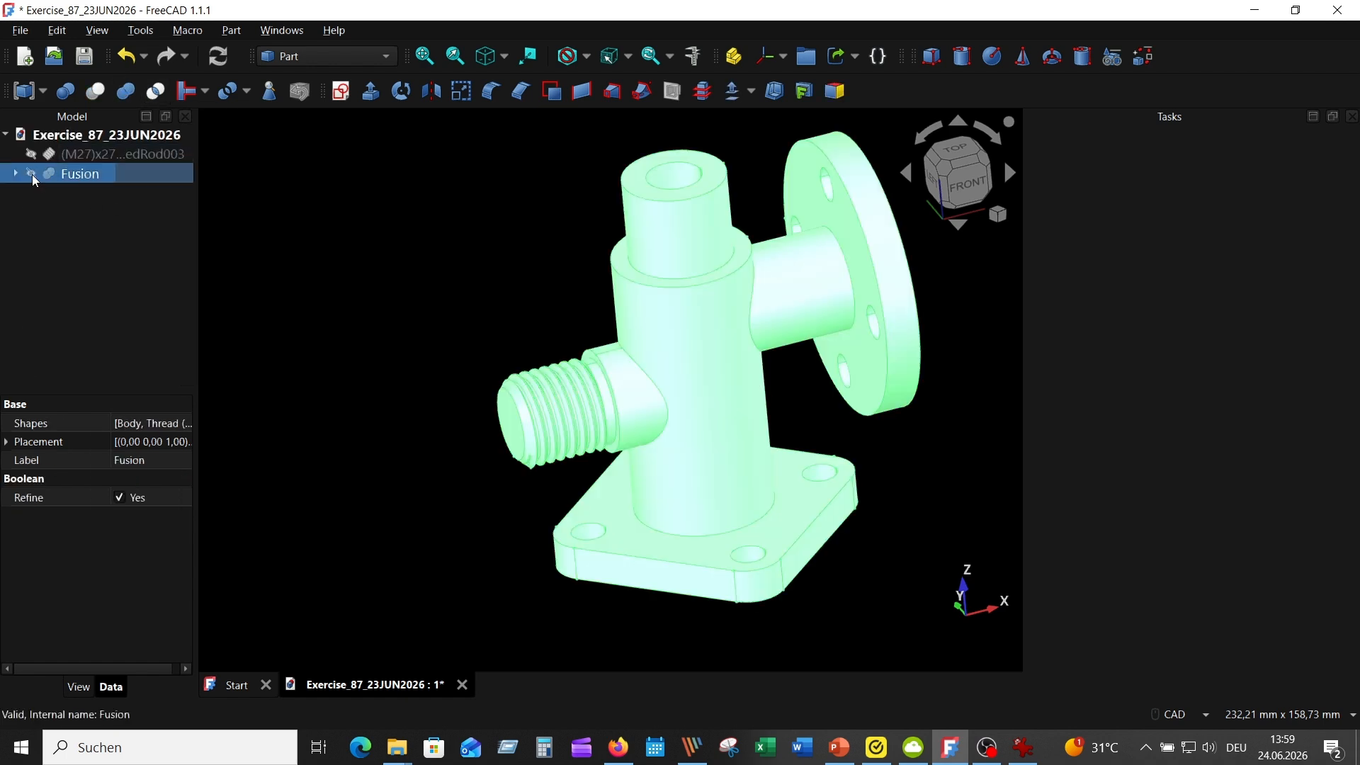
In the Part Design workbench, create a new body and place the fused solid in it as its base feature
{"action": "left_click", "coordinate": [392, 264]}
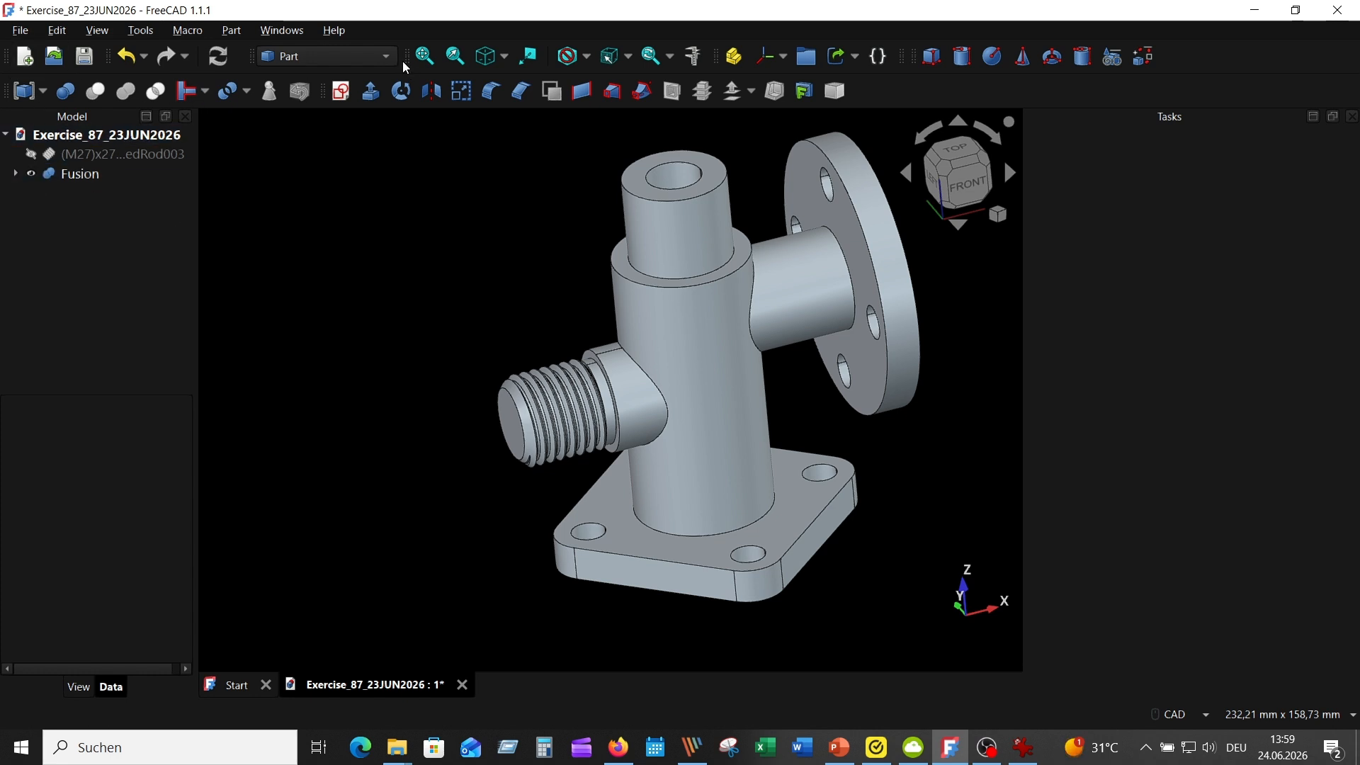
{"action": "left_click", "coordinate": [322, 57]}
{"action": "left_click", "coordinate": [322, 91]}
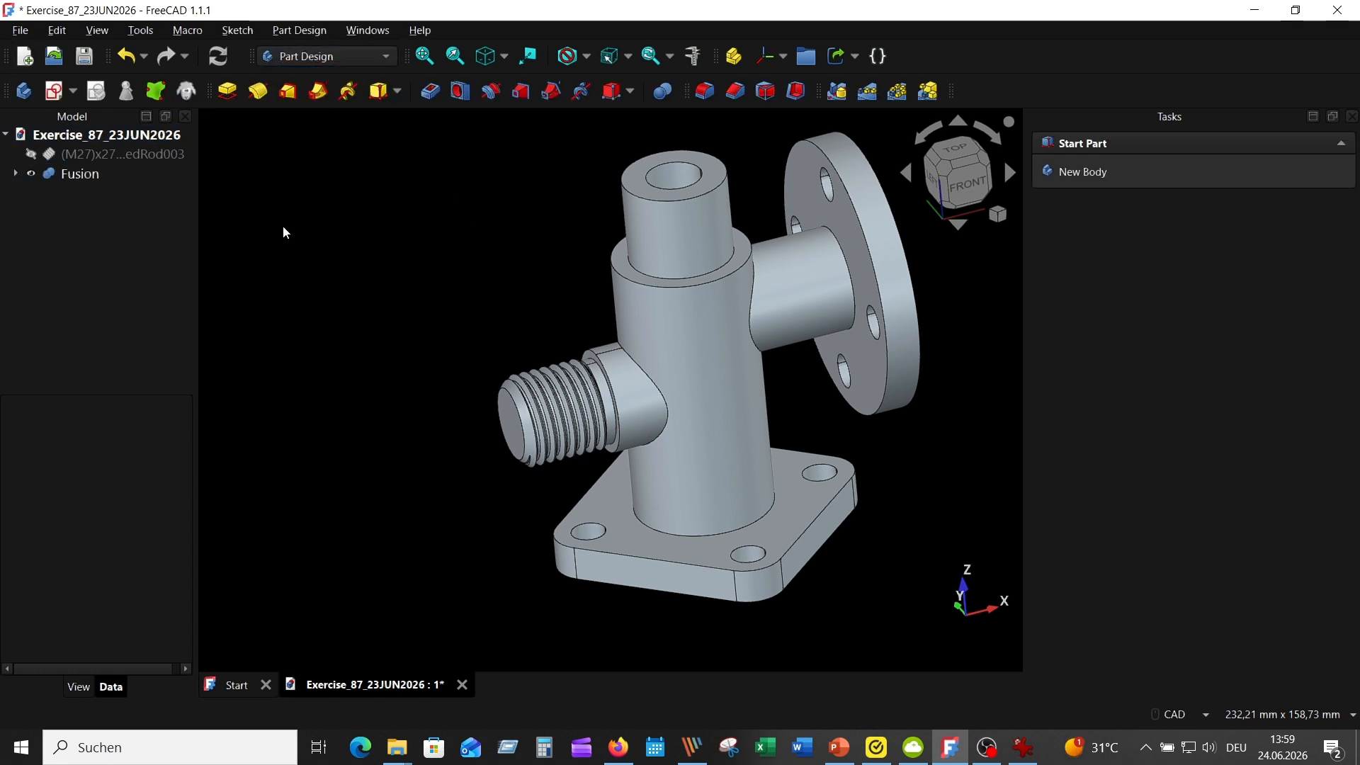
{"action": "left_click", "coordinate": [27, 95]}
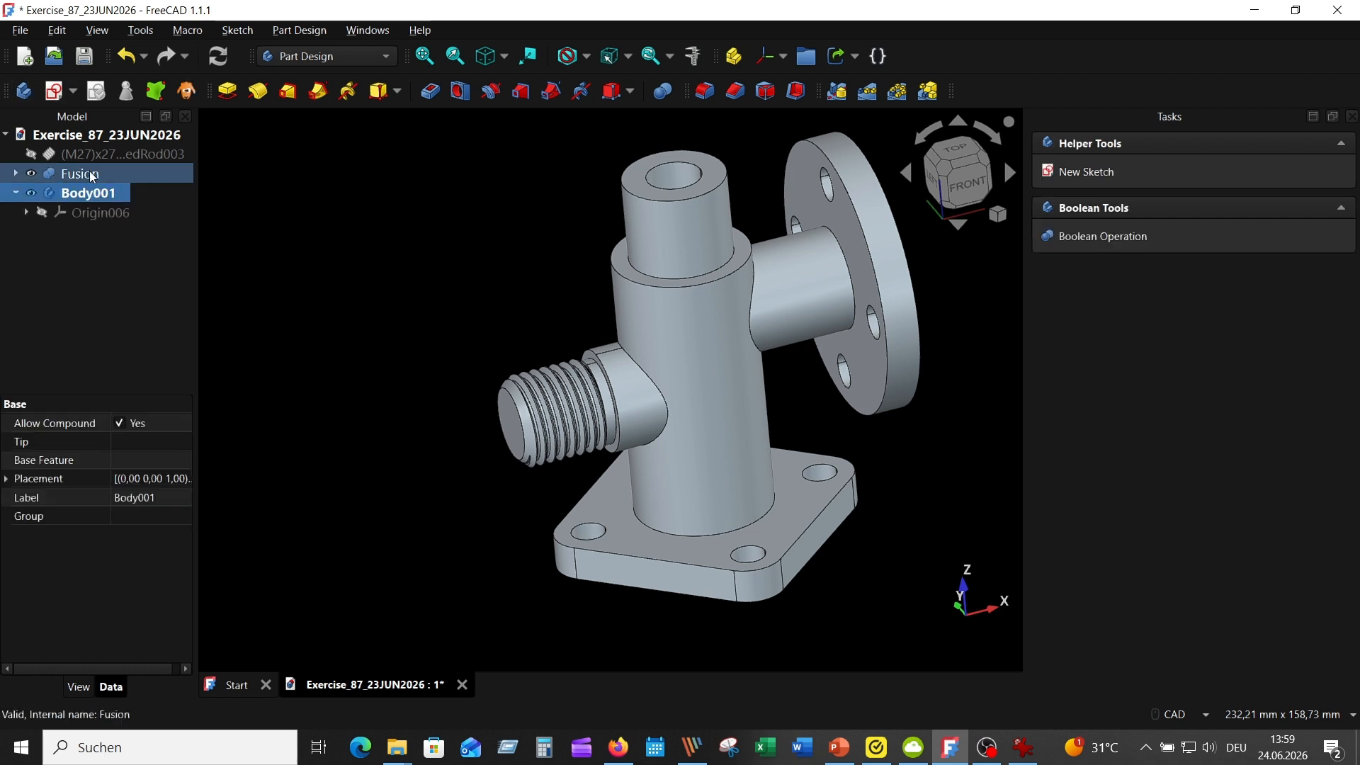
{"action": "left_click", "coordinate": [315, 303]}
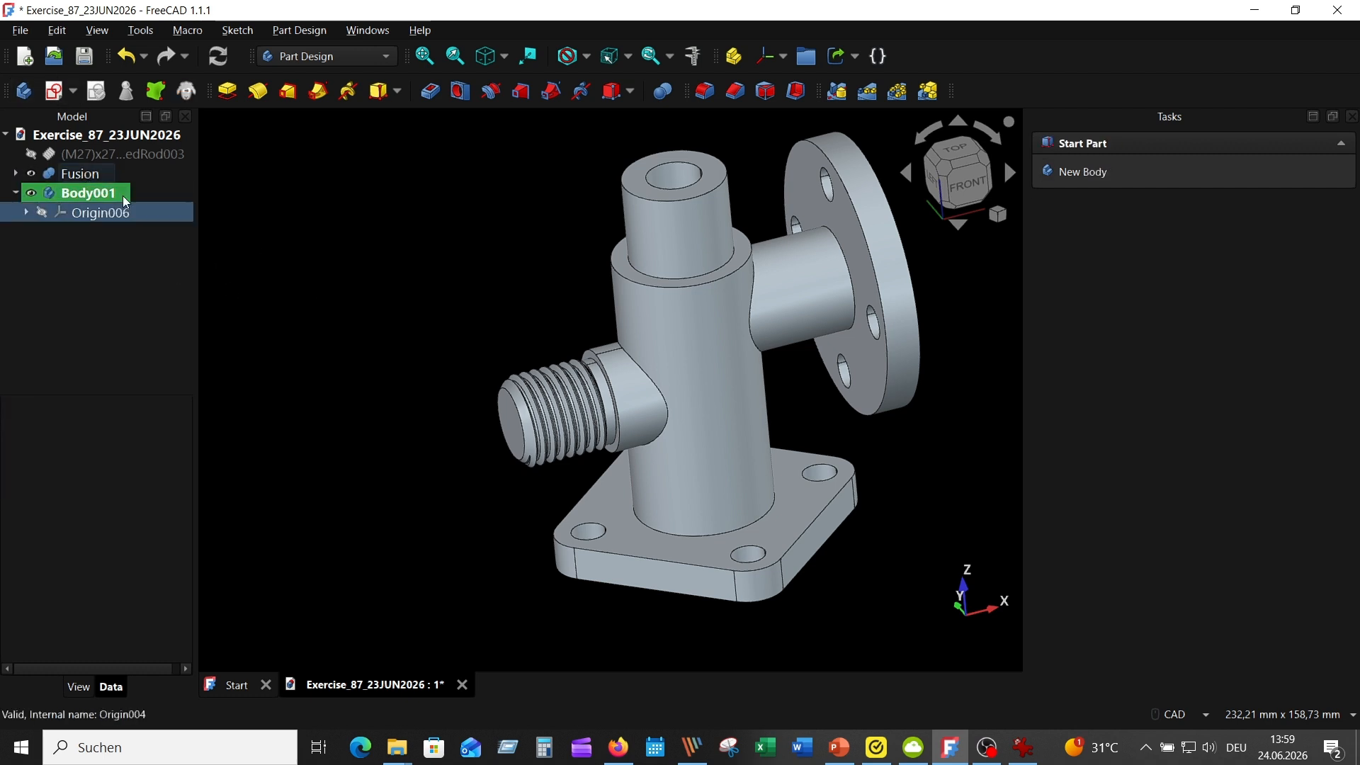
{"action": "left_click_drag", "start_coordinate": [84, 171], "coordinate": [93, 195]}
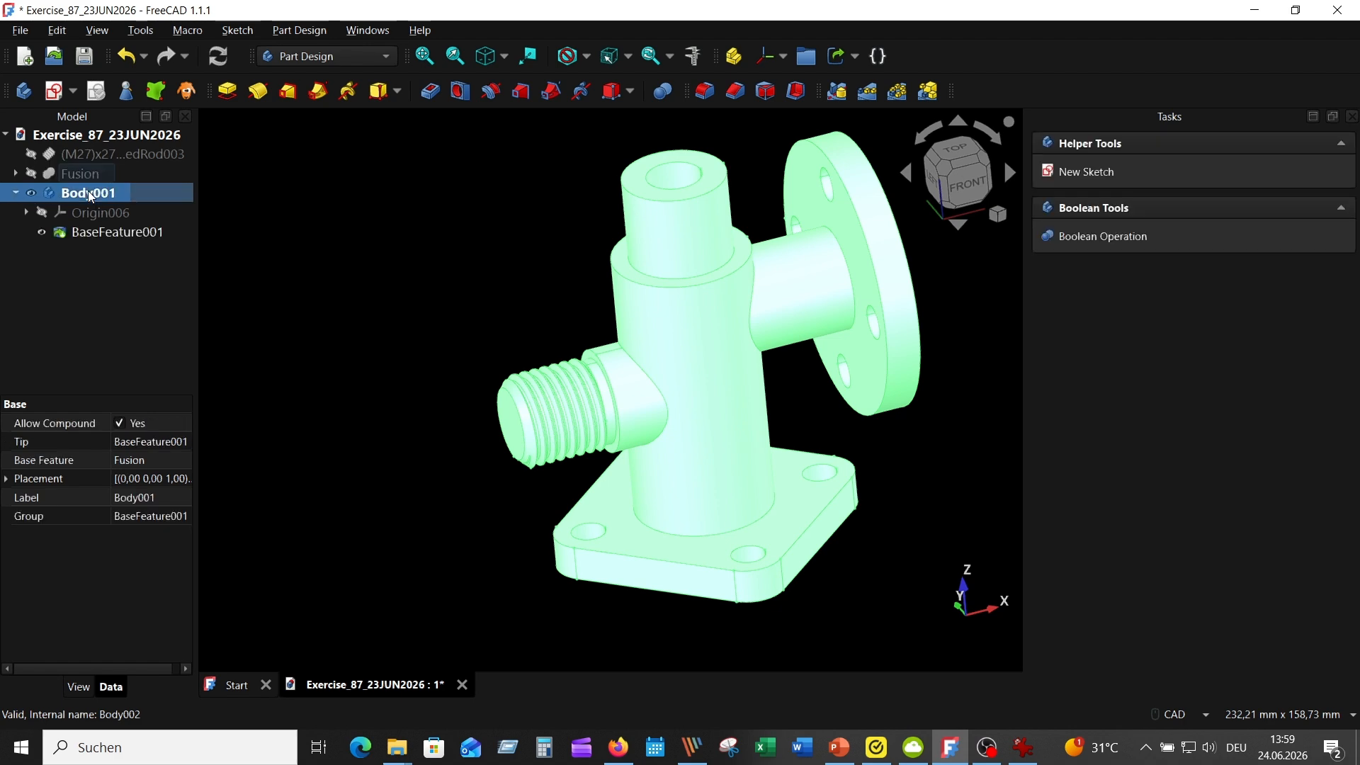
{"action": "left_click", "coordinate": [318, 267]}
Start a Hole on the end face of the threaded branch, consult the reference drawing, and turn off the drill angle
{"action": "middle_click_drag", "start_coordinate": [375, 381], "coordinate": [444, 434]}
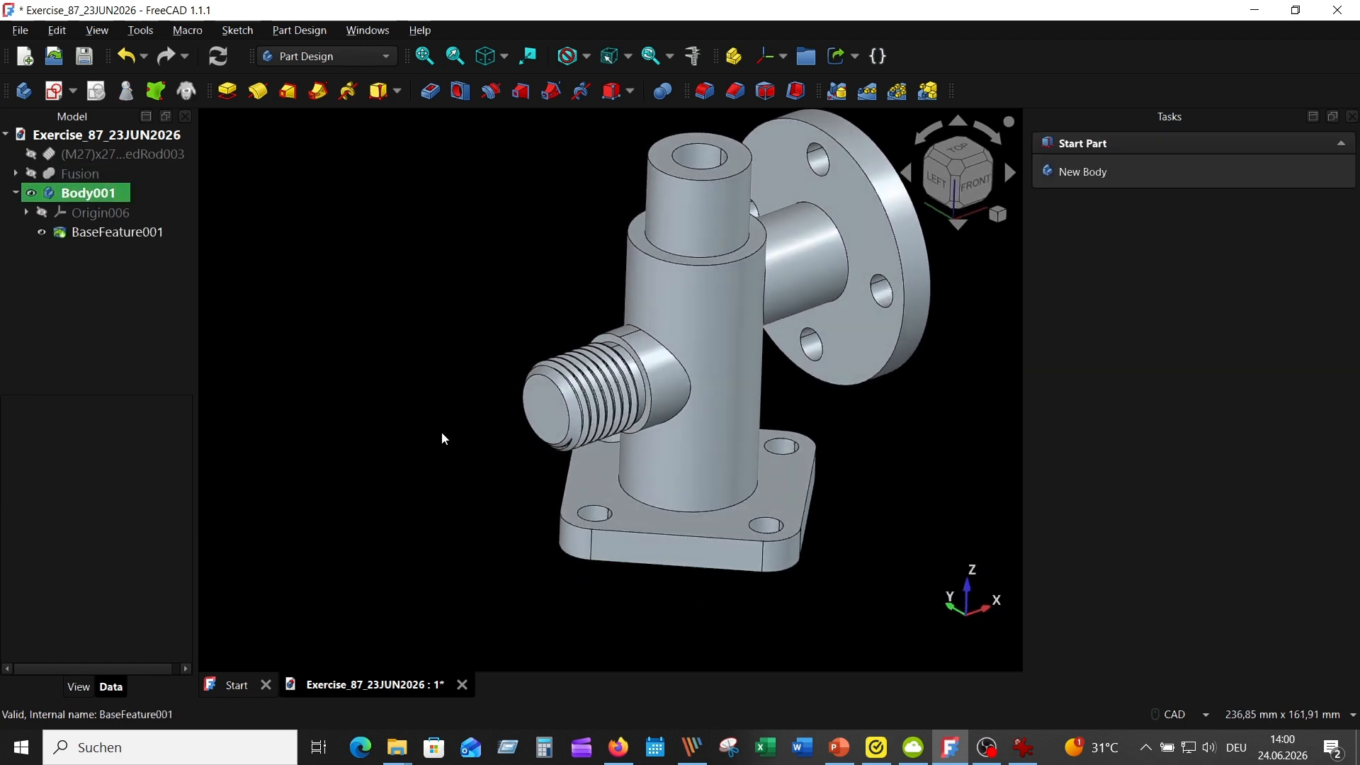
{"action": "left_click", "coordinate": [542, 408]}
{"action": "left_click", "coordinate": [461, 91]}
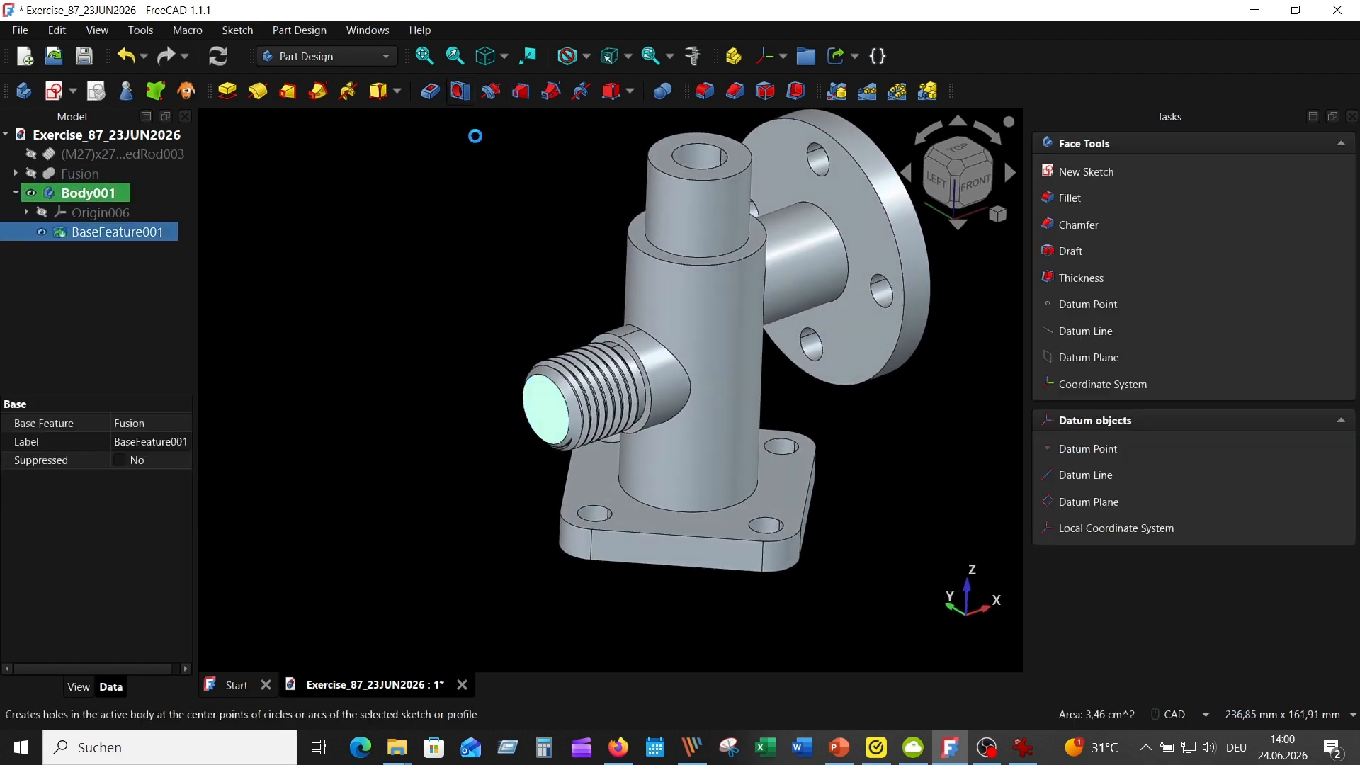
{"action": "left_click", "coordinate": [1023, 747]}
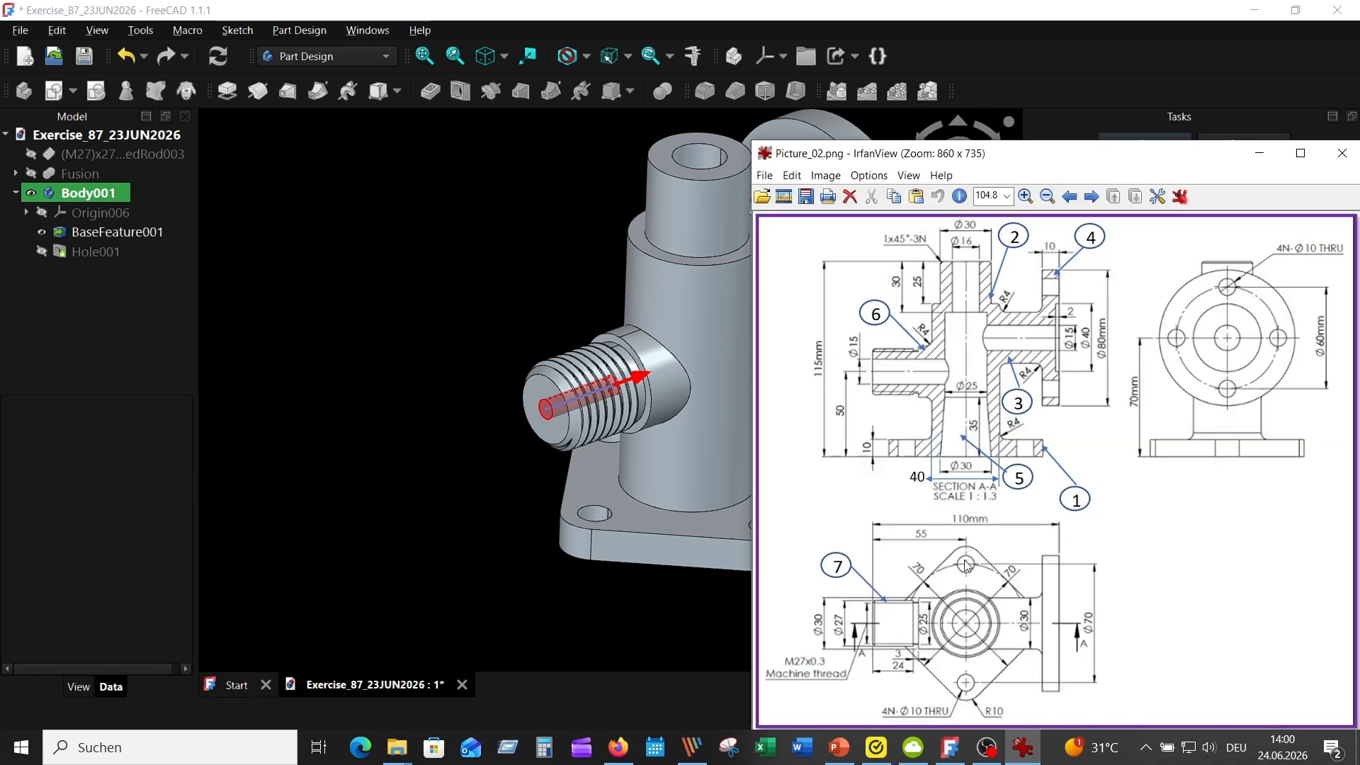
{"action": "left_click", "coordinate": [414, 233]}
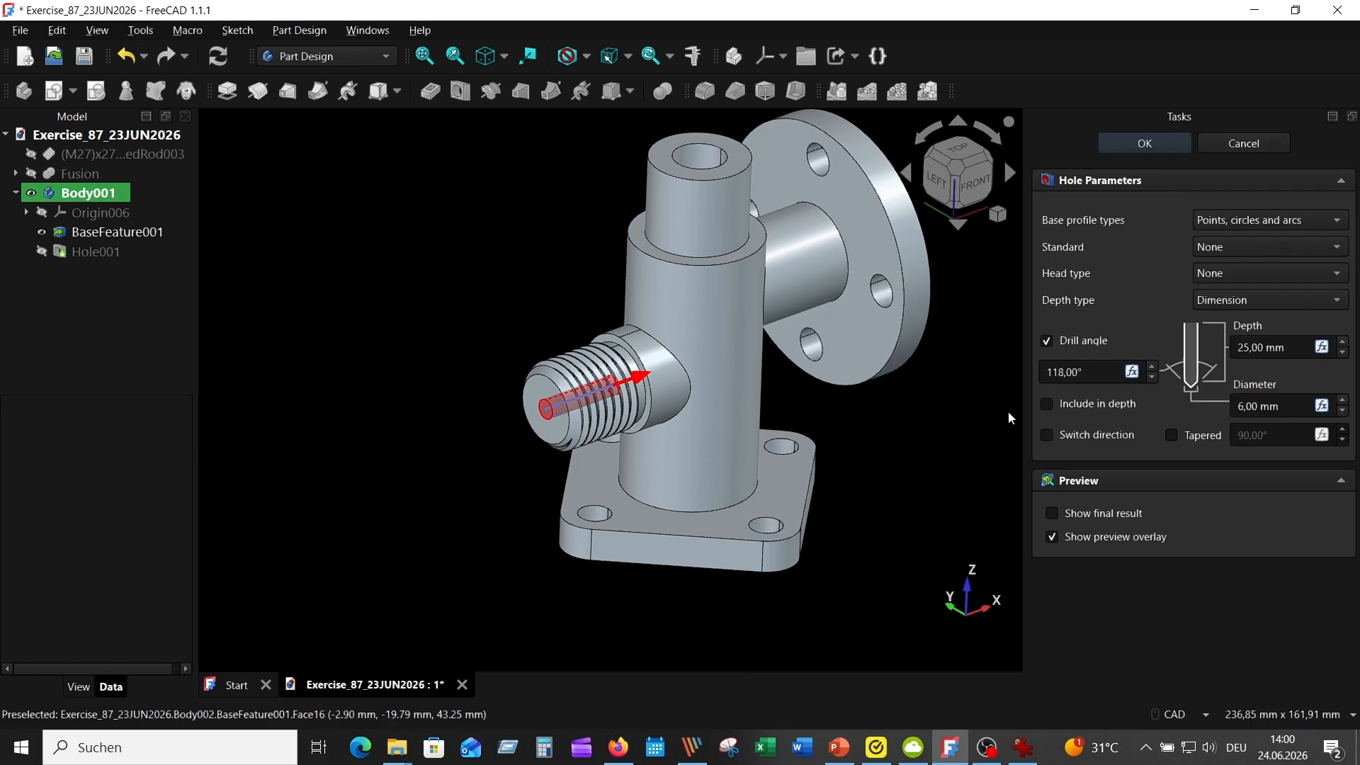
{"action": "left_click", "coordinate": [1051, 340]}
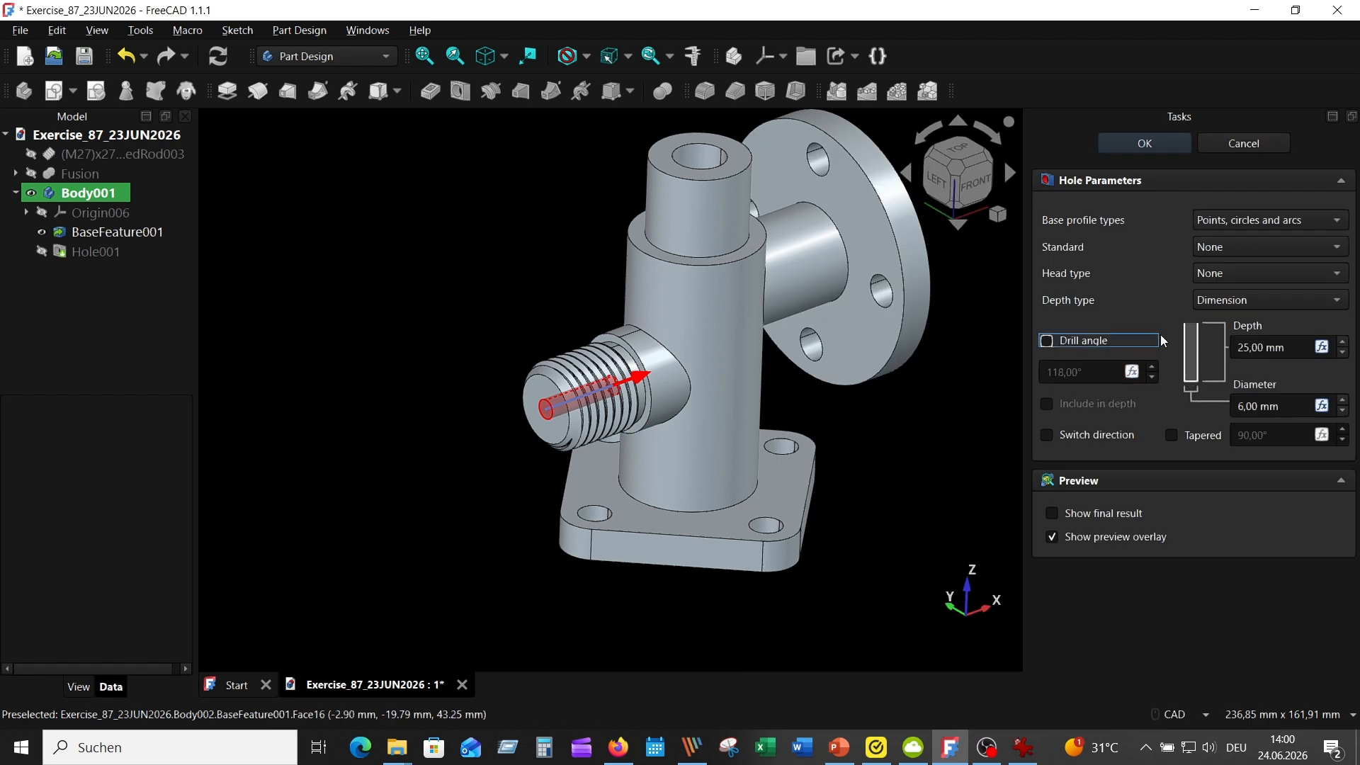
Set the threaded branch's hole to 55 mm deep and 15 mm in diameter, and accept it
{"action": "left_click", "coordinate": [1243, 348]}
{"action": "key", "text": "shift+End"}
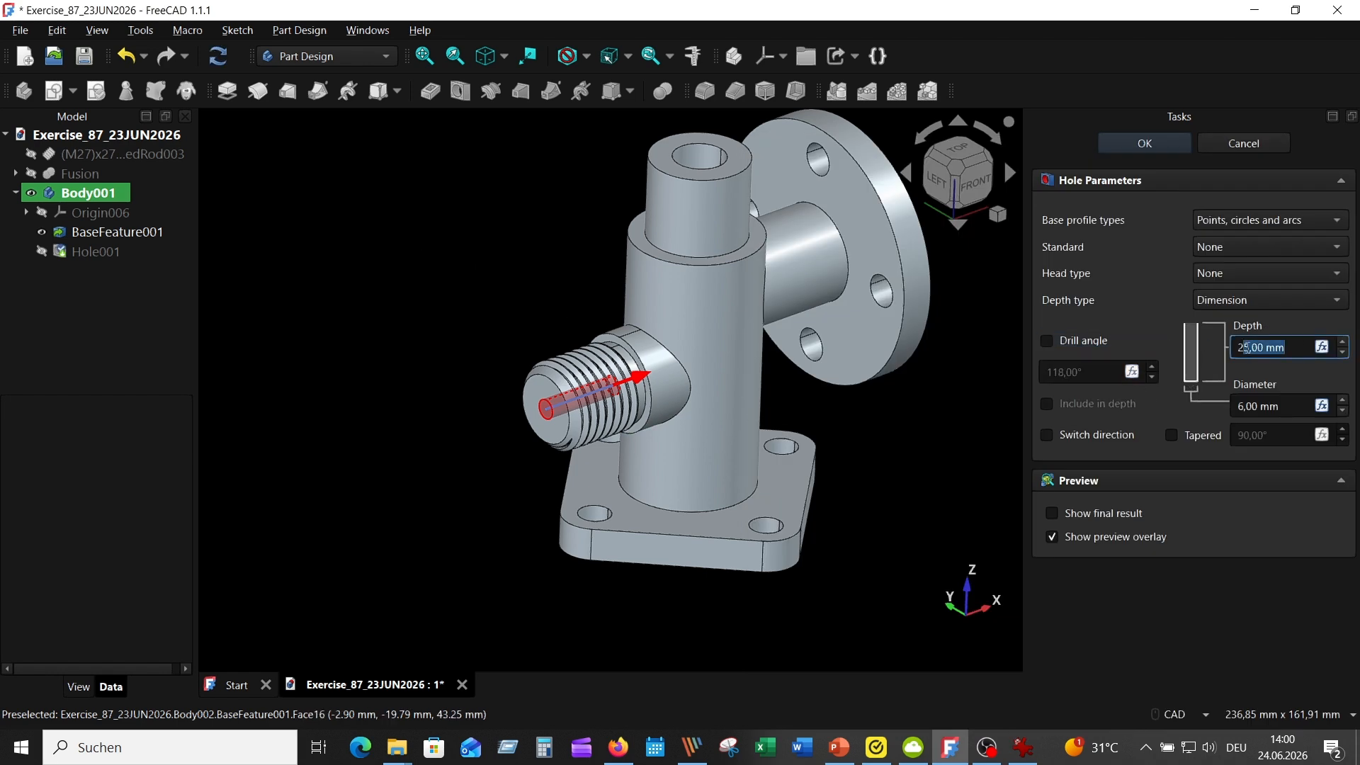
{"action": "left_click_drag", "start_coordinate": [1247, 348], "coordinate": [1230, 359]}
{"action": "key", "text": "BackSpace"}
{"action": "type", "text": "5"}
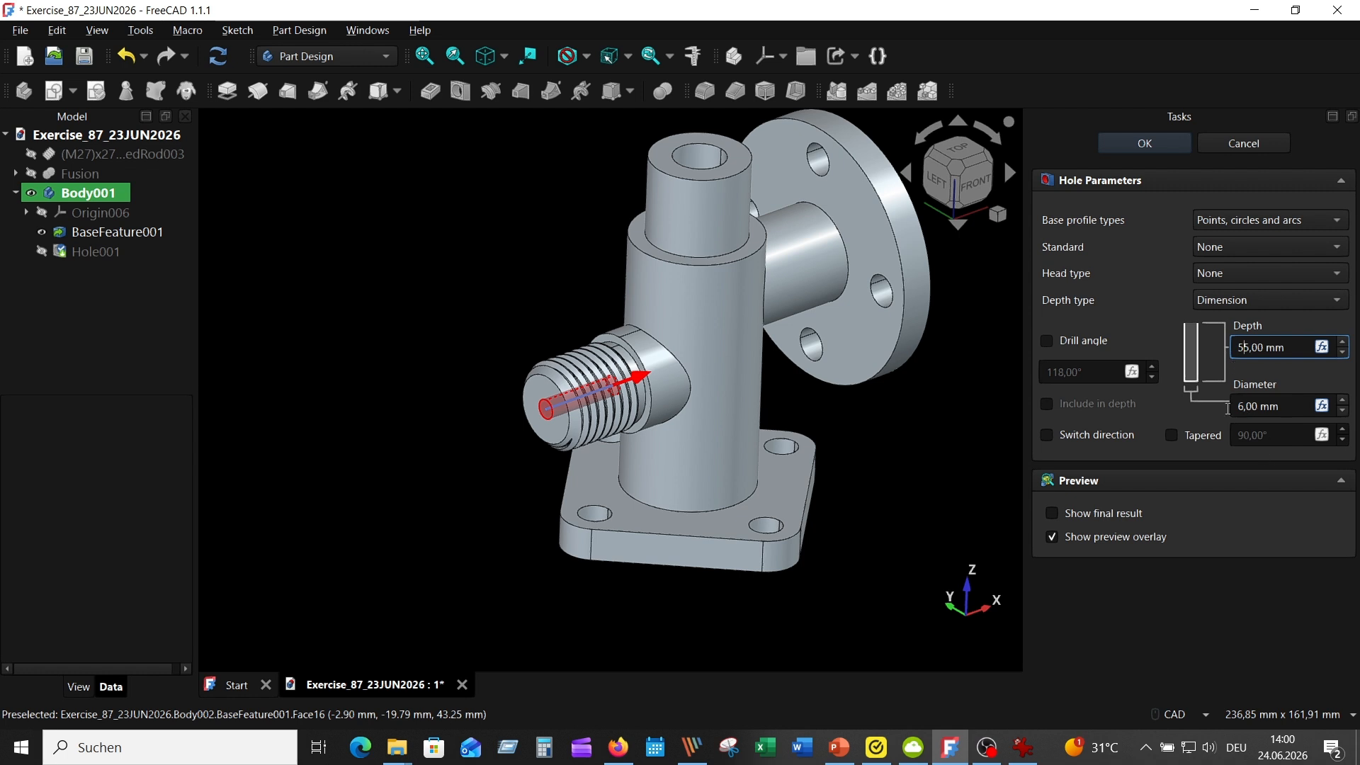
{"action": "left_click_drag", "start_coordinate": [1245, 406], "coordinate": [1222, 429]}
{"action": "type", "text": "15"}
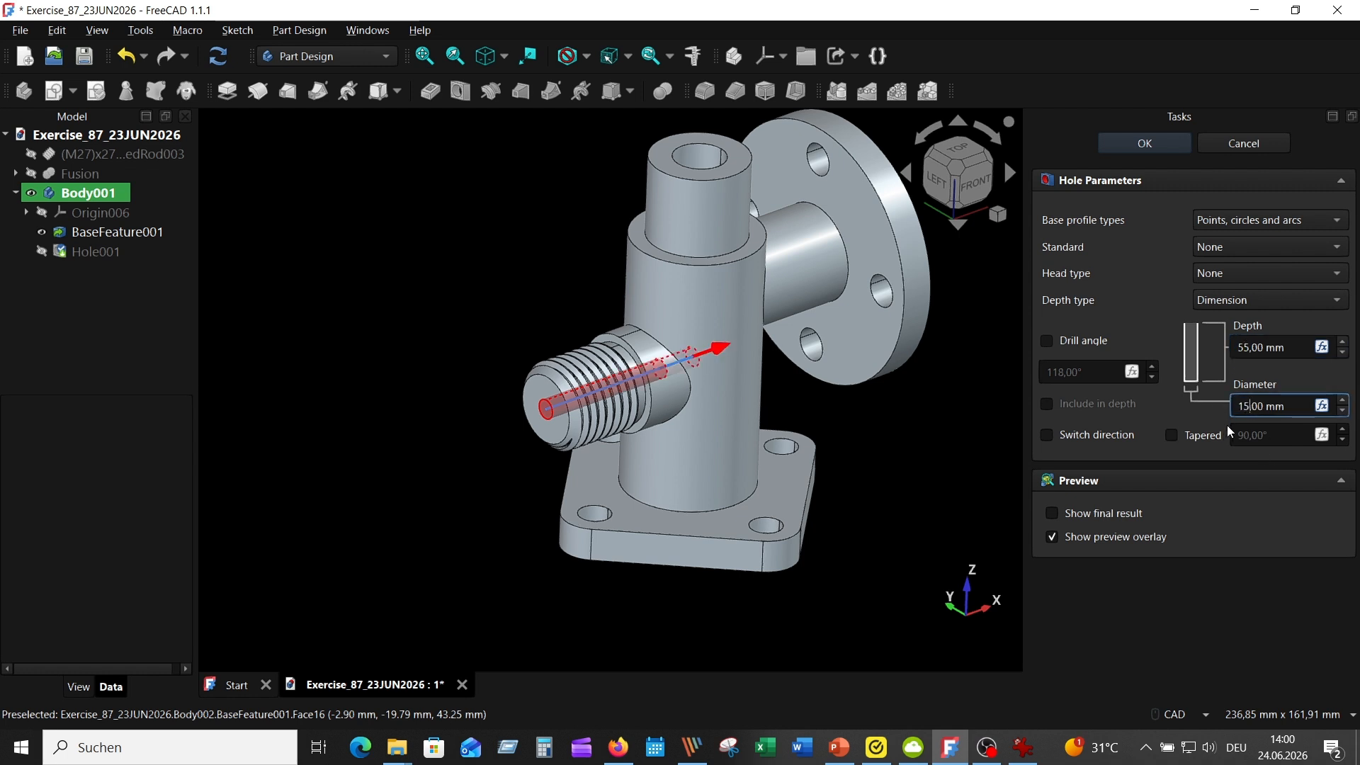
{"action": "left_click", "coordinate": [1289, 431]}
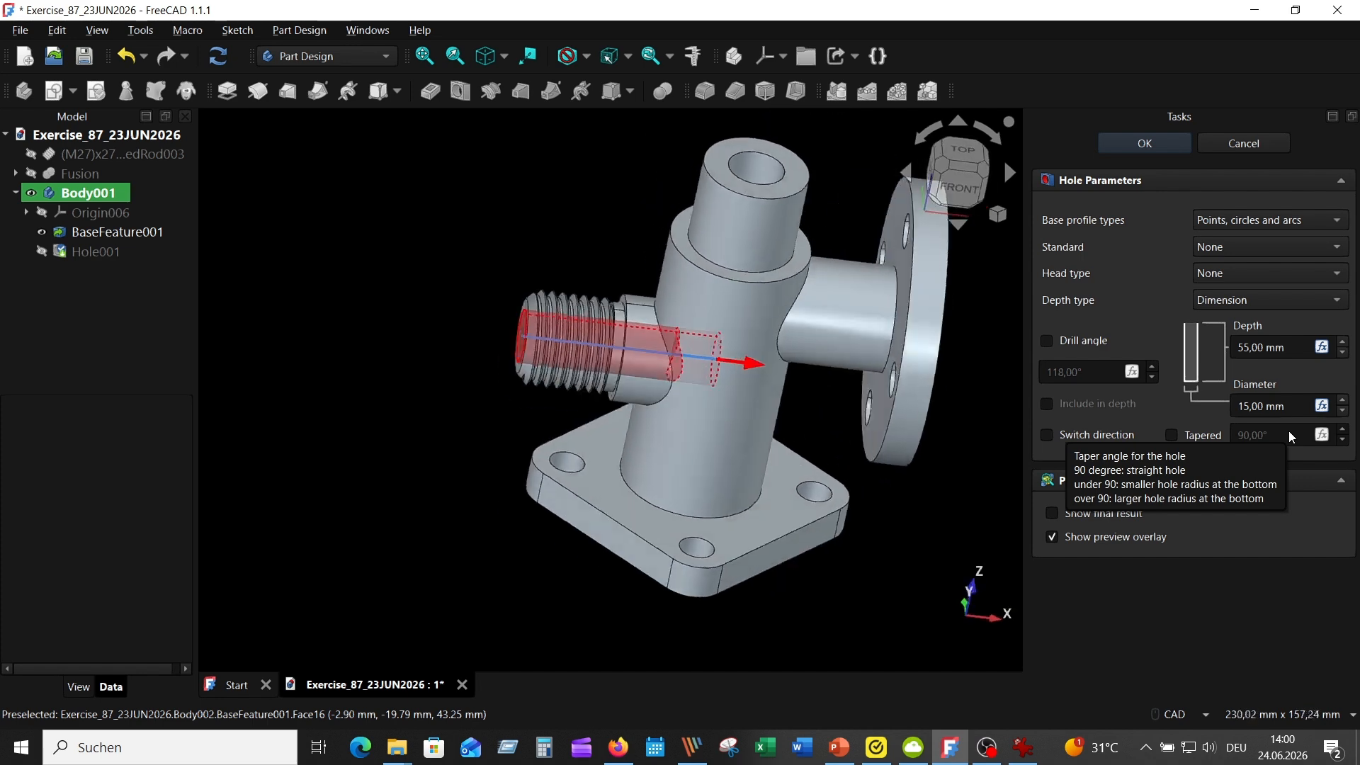
{"action": "left_click", "coordinate": [1133, 144]}
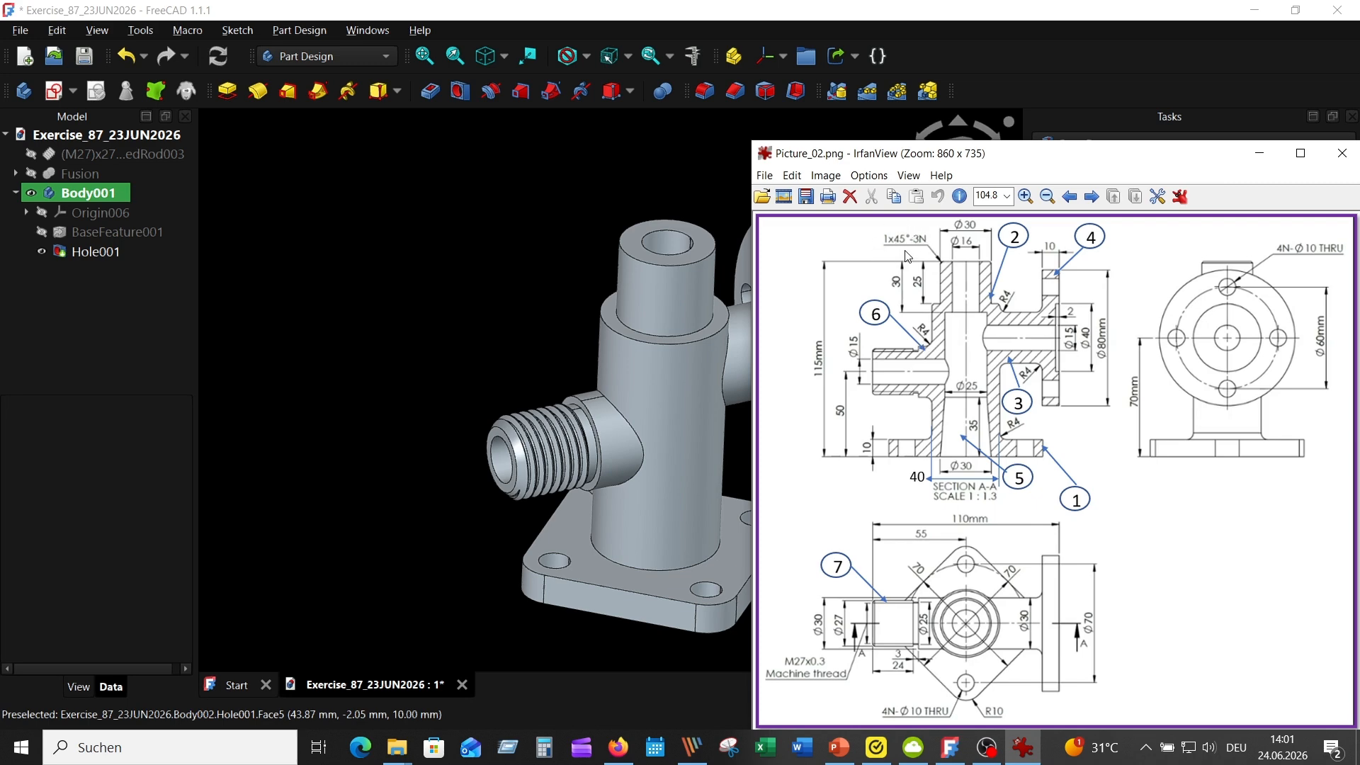
Chamfer the outer top edge of the upright pipe using Distance and angle, with size 1 mm and angle 45°
{"action": "left_click", "coordinate": [635, 253]}
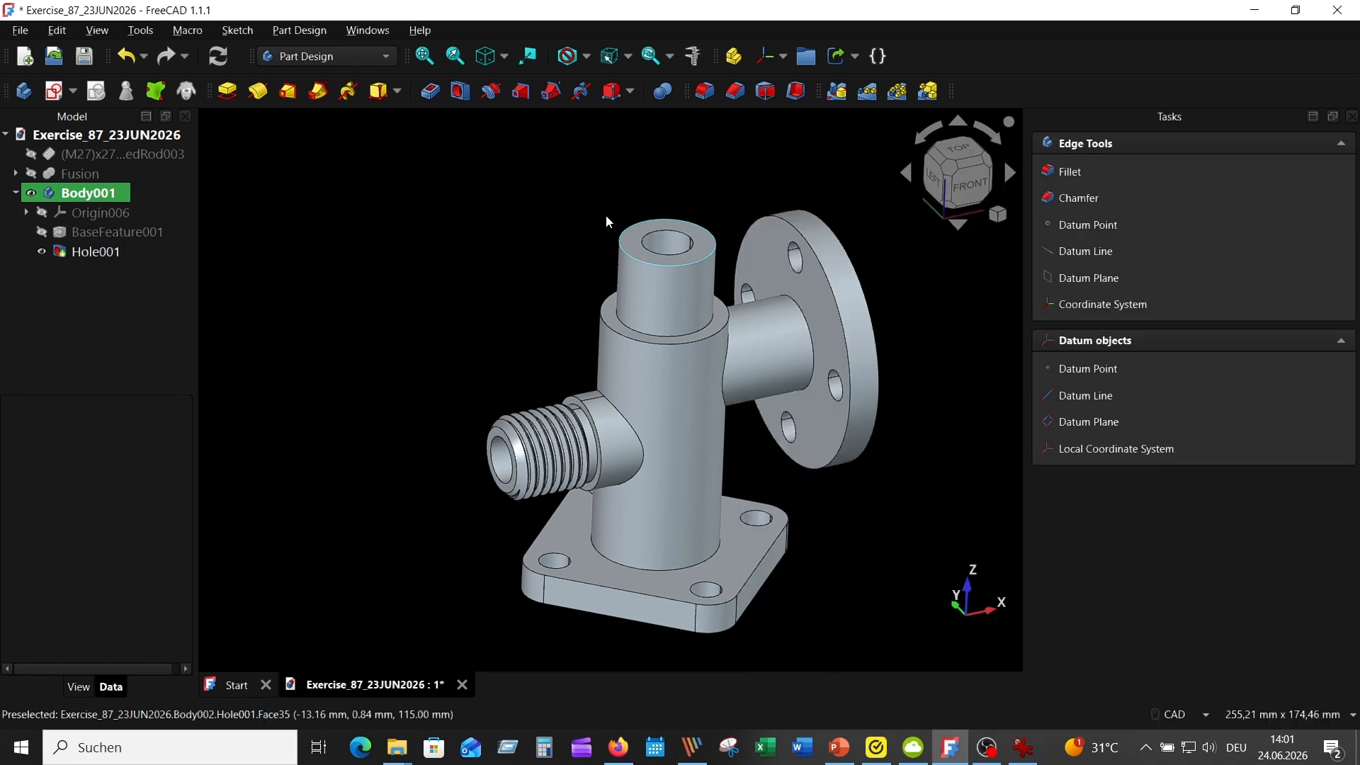
{"action": "left_click", "coordinate": [737, 90]}
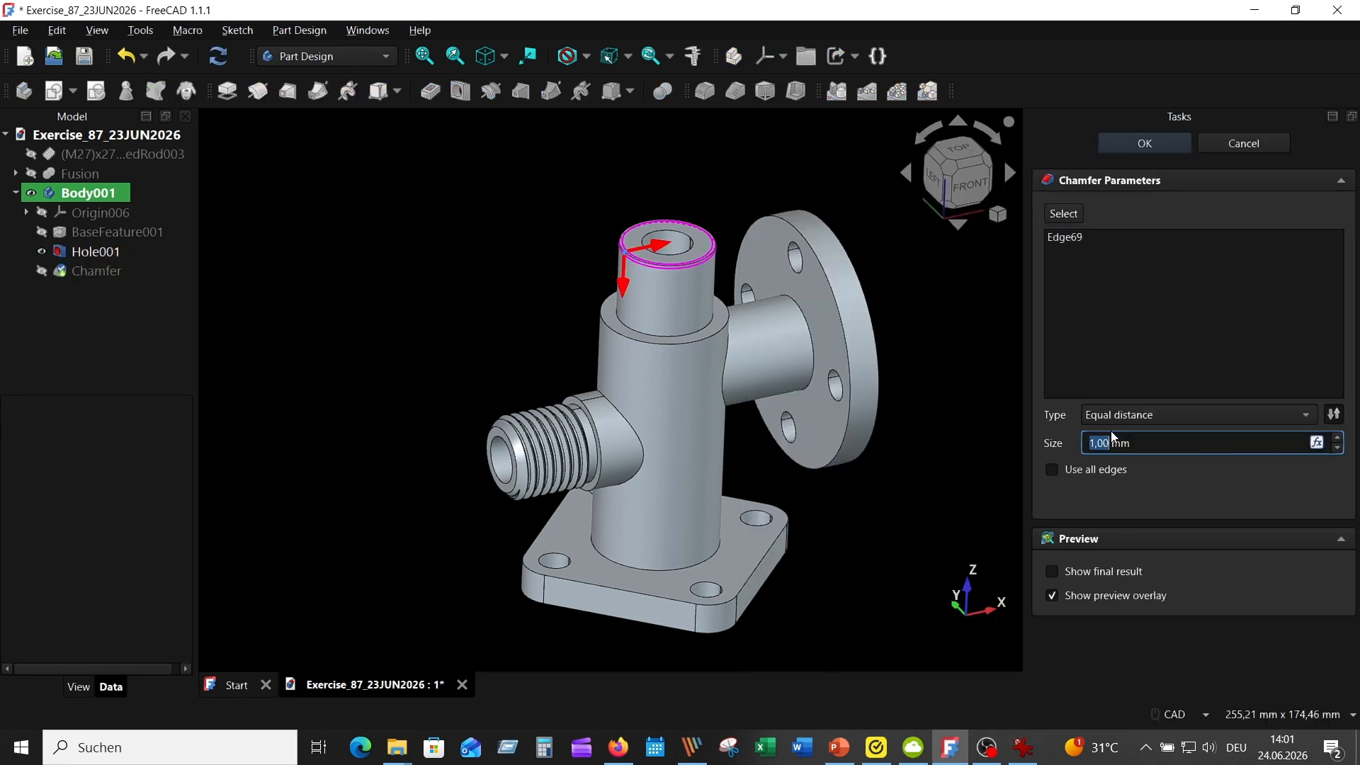
{"action": "left_click", "coordinate": [1290, 412]}
{"action": "left_click", "coordinate": [1180, 455]}
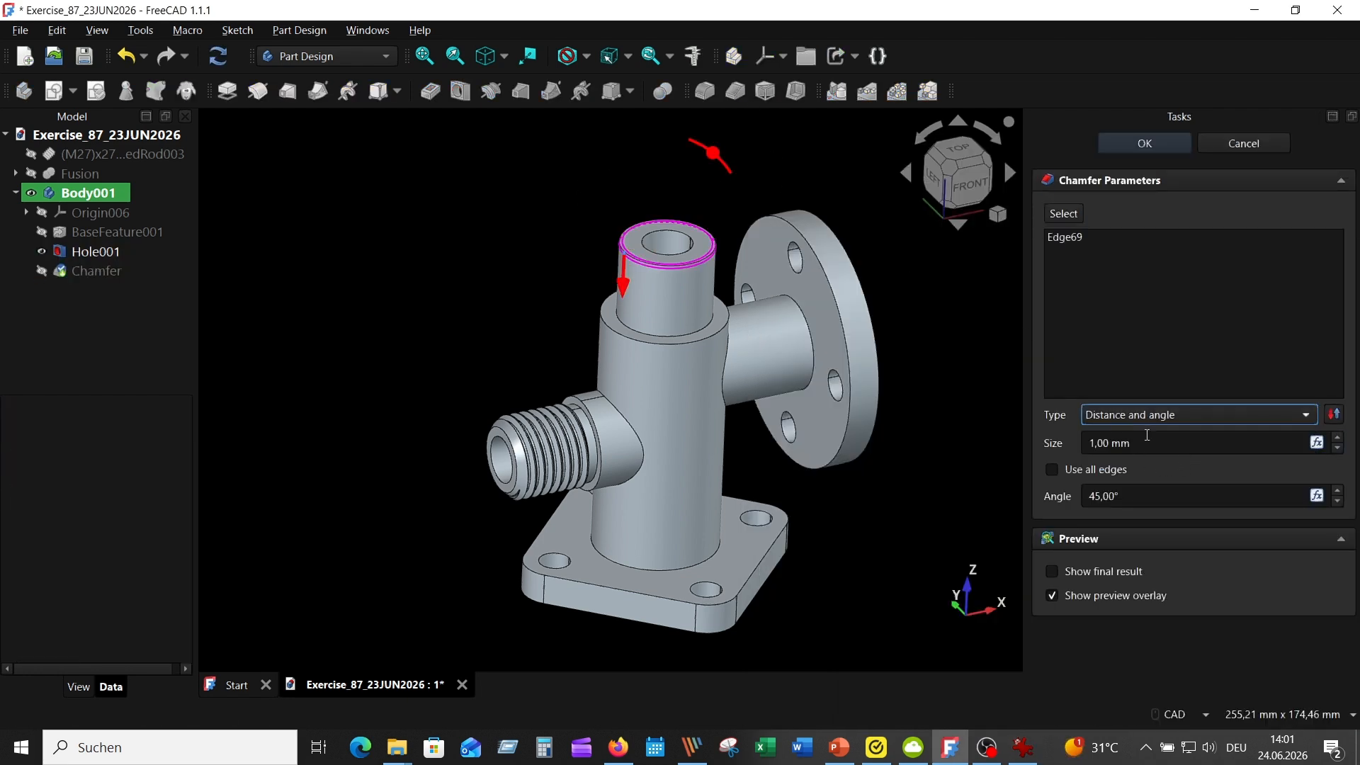
{"action": "left_click", "coordinate": [1141, 145]}
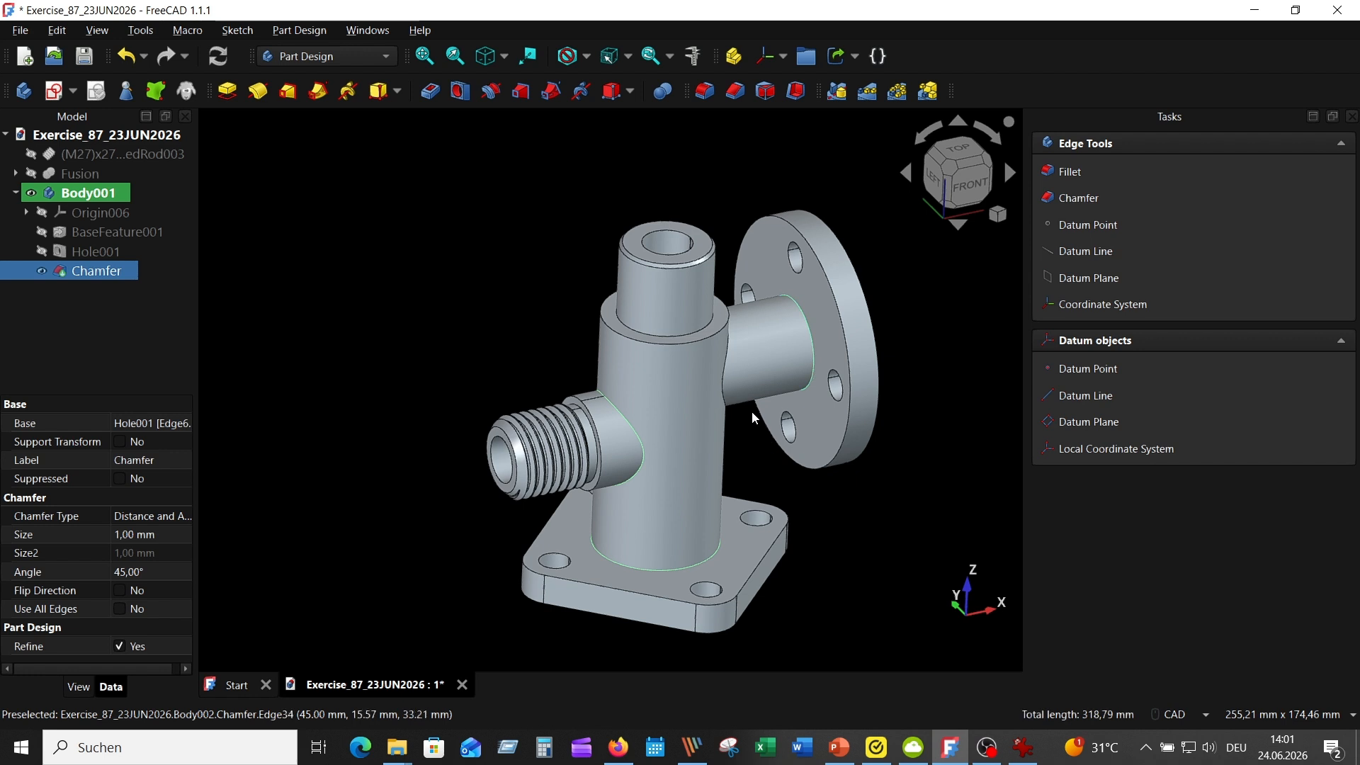
Fillet both branch junctions, the round flange's neck and the base junction with a 4 mm radius, and compare the part with the drawing
{"action": "left_click", "coordinate": [705, 92]}
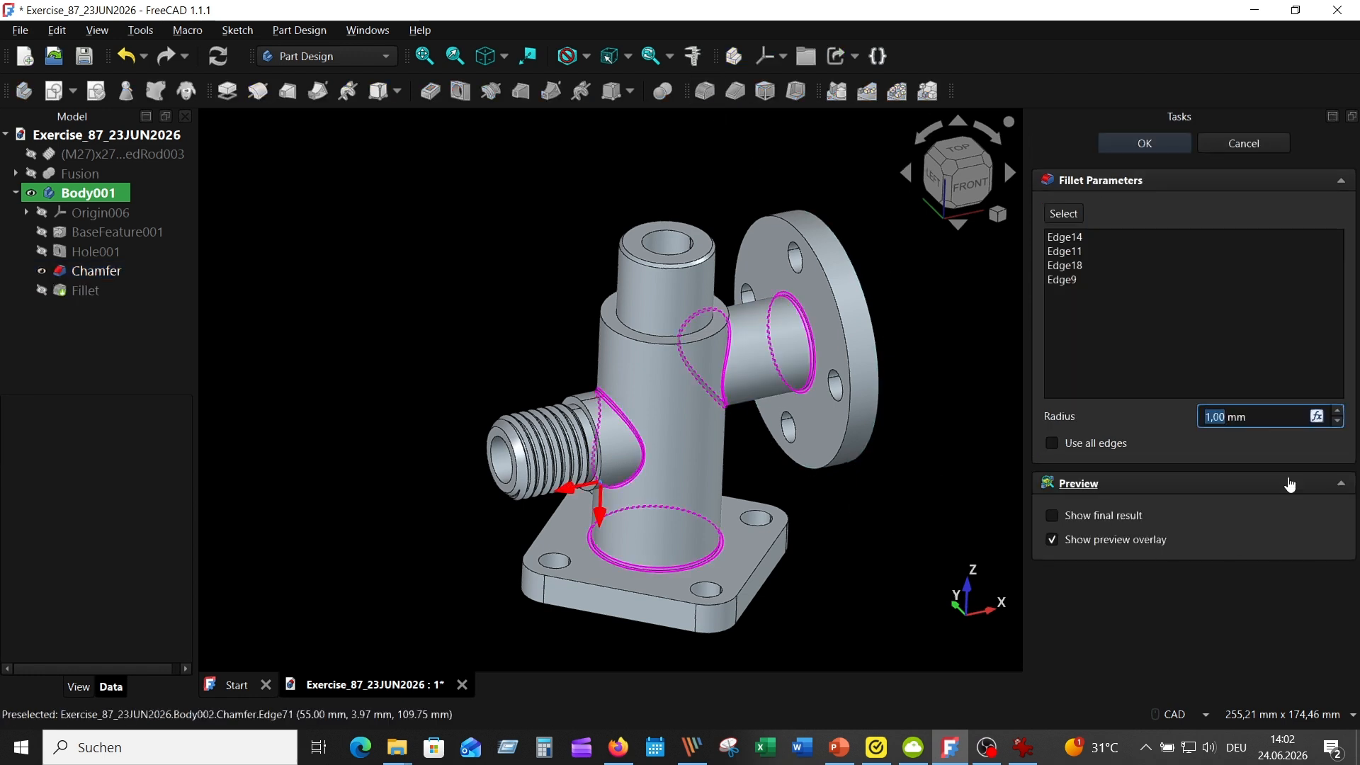
{"action": "left_click", "coordinate": [1144, 143]}
{"action": "left_click", "coordinate": [1022, 747]}
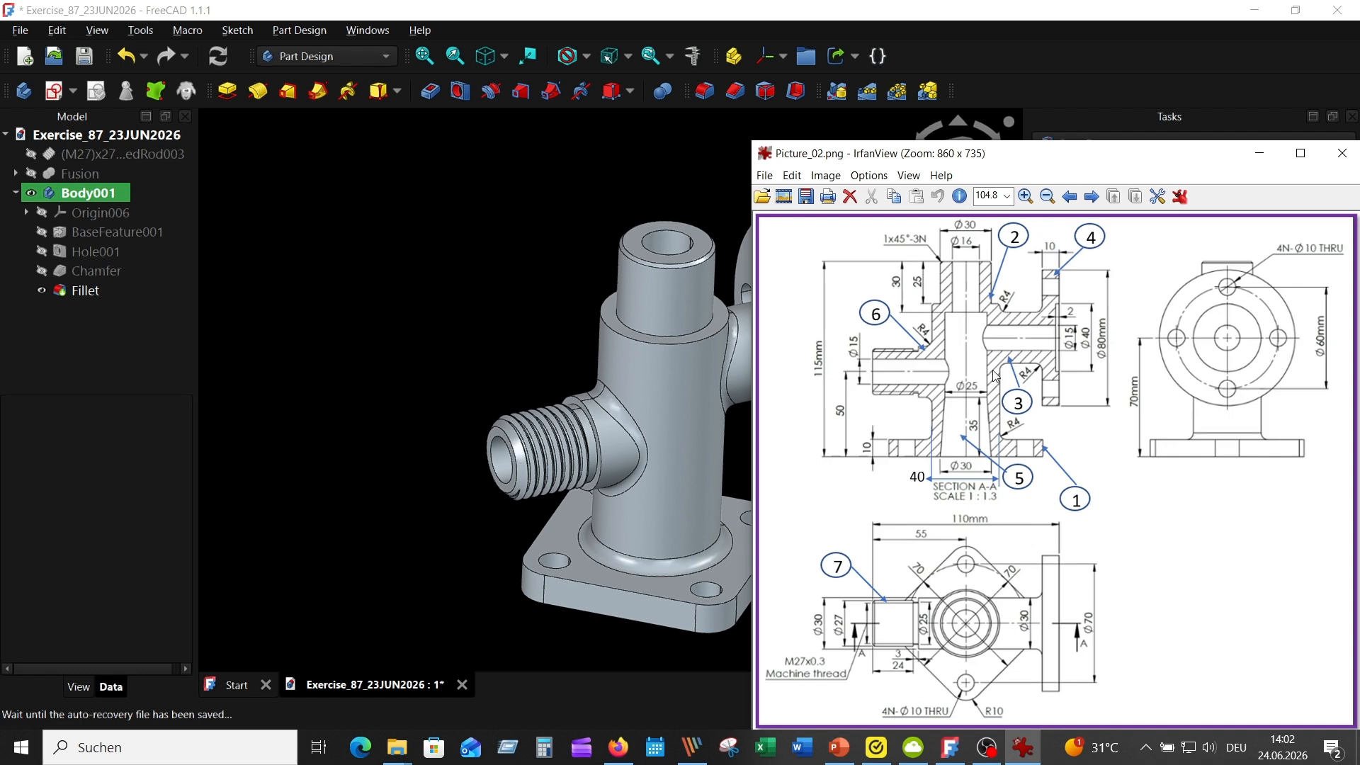
{"action": "left_click", "coordinate": [458, 290]}
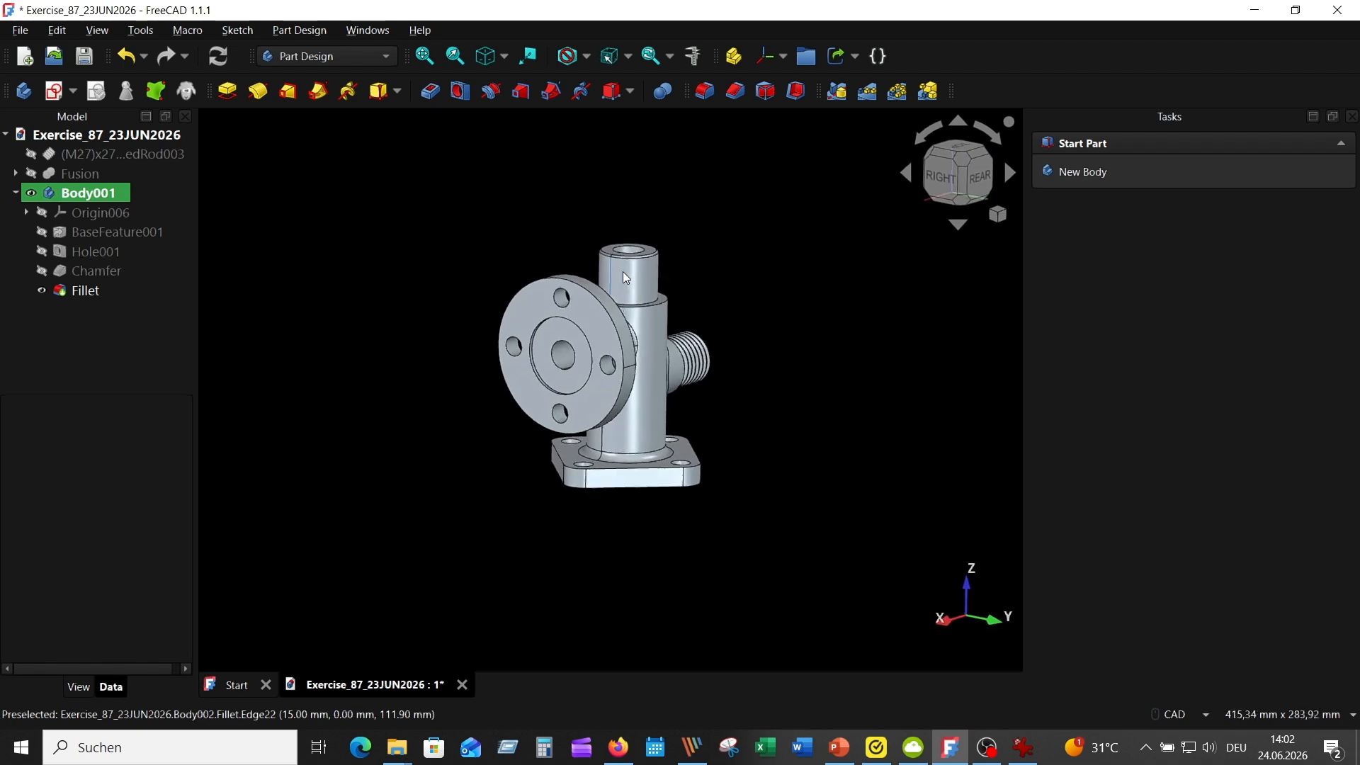
{"action": "scroll", "coordinate": [622, 270], "scroll_direction": "up", "scroll_amount": 3}
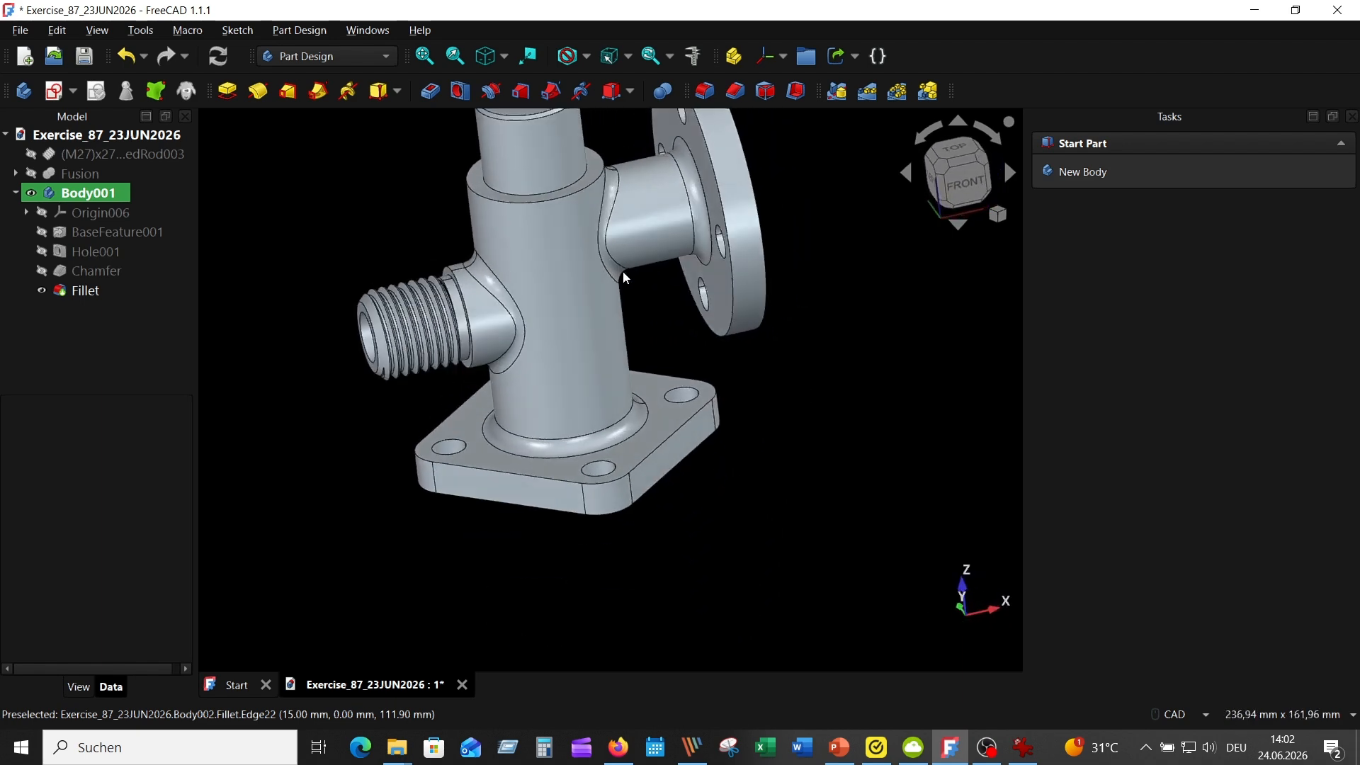